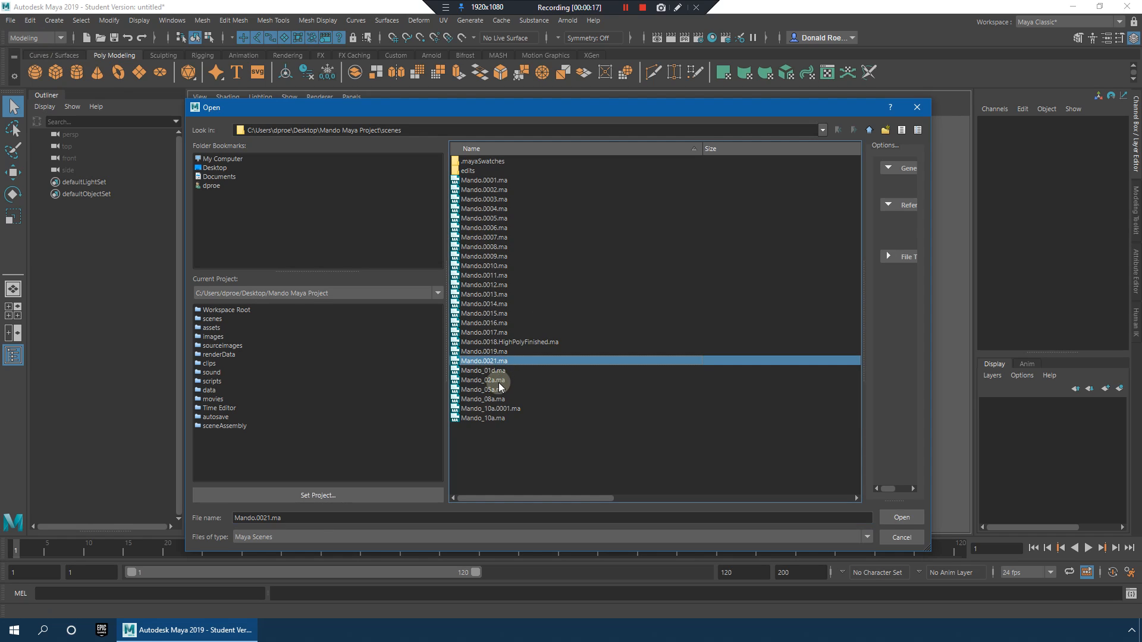
Step: Open the Mando.0021.ma scene without saving the changes to the untitled scene
click(913, 518)
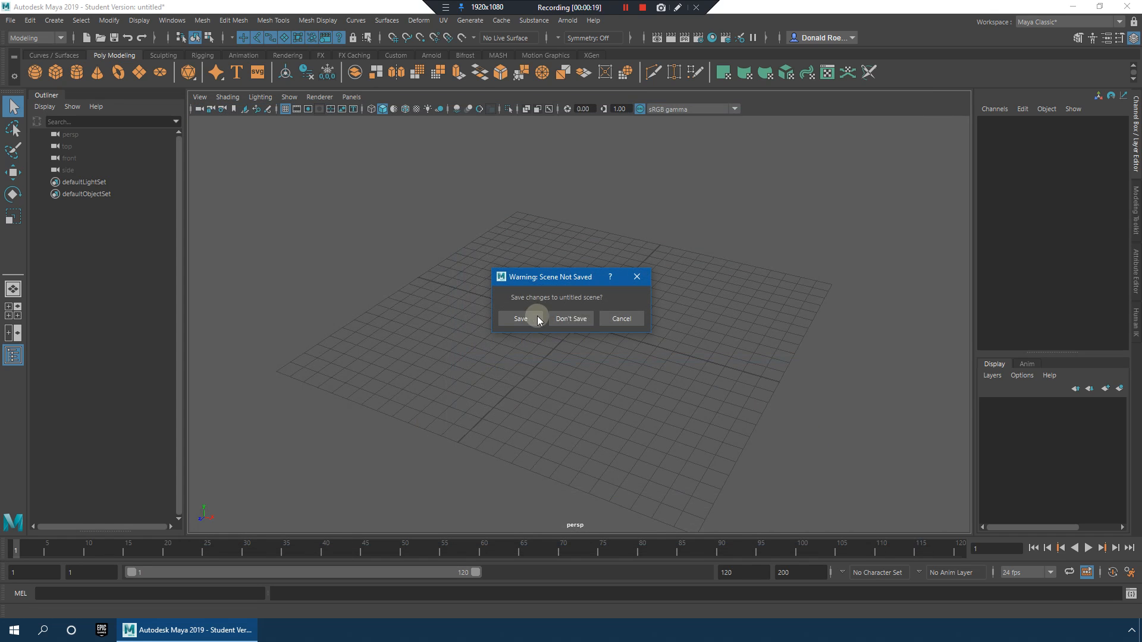
click(572, 320)
click(540, 323)
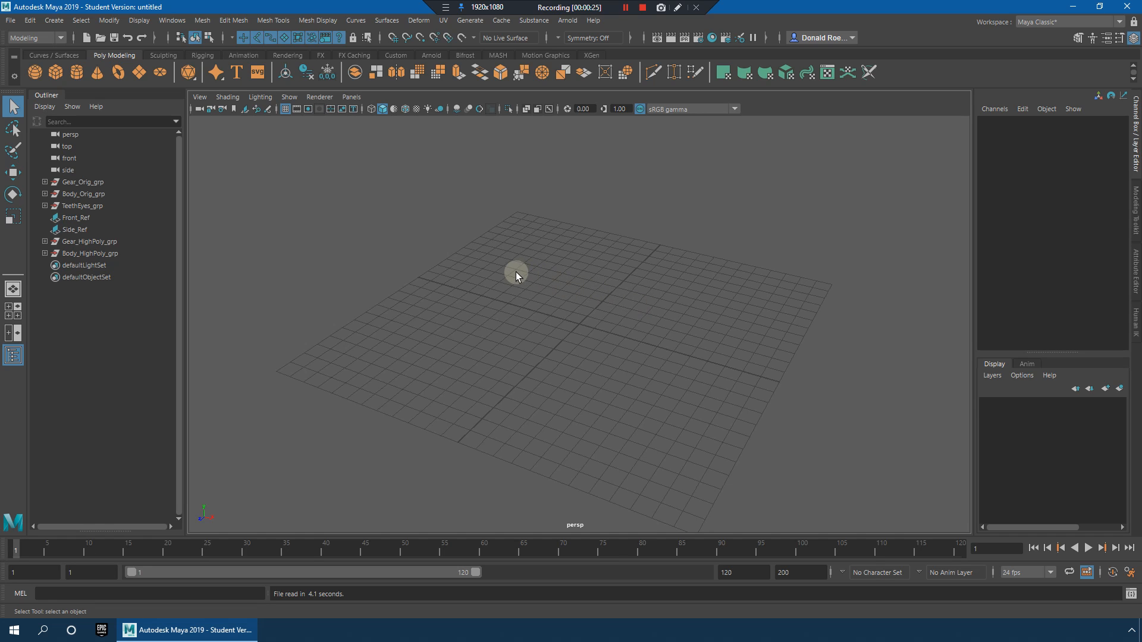
Step: Examine the high-poly armored character from the full figure down to the helmet and chest
scroll(638, 266, down, 3)
mouse_move(559, 282)
alt+mouse_down()
mouse_move(670, 267)
mouse_move(552, 285)
alt+mouse_up()
alt+right_drag(552, 286, 640, 275)
mouse_move(640, 275)
alt+mouse_down()
mouse_move(653, 293)
mouse_move(618, 284)
mouse_move(641, 272)
alt+mouse_up()
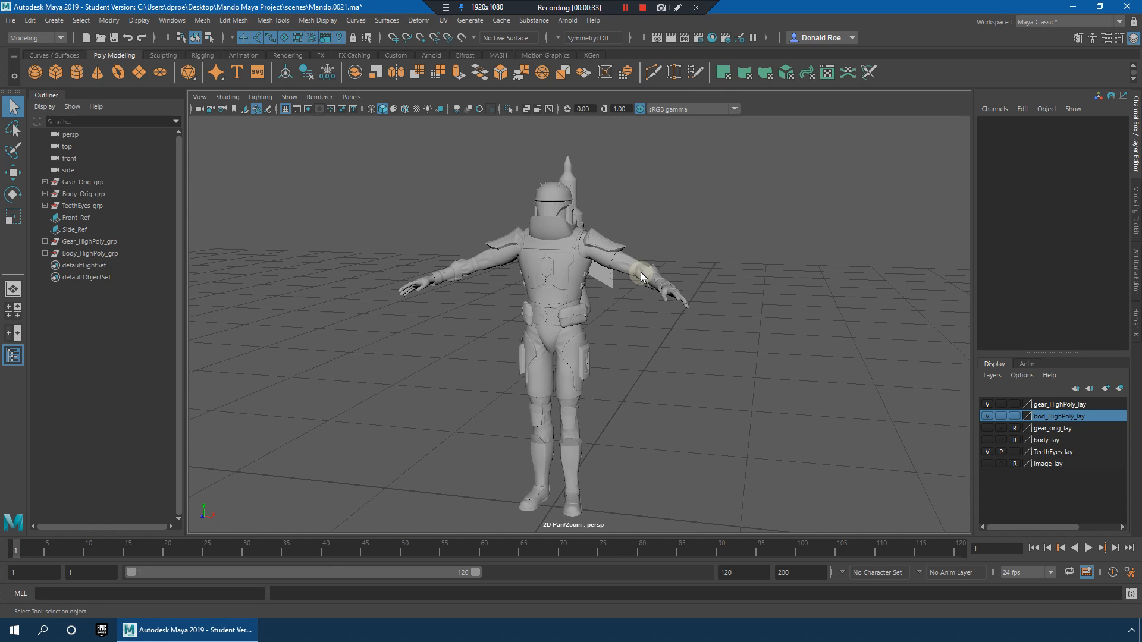
alt+right_drag(575, 245, 813, 351)
alt+drag(813, 351, 680, 300)
alt+right_drag(680, 300, 737, 337)
alt+drag(736, 337, 759, 312)
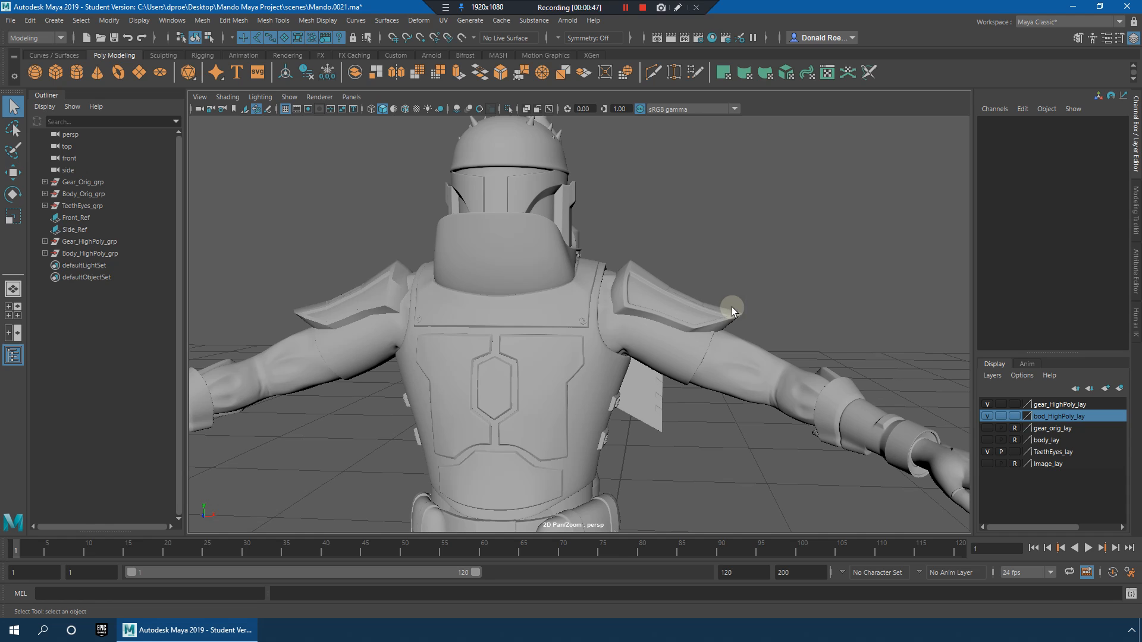
mouse_move(712, 318)
alt+mouse_down()
mouse_move(721, 285)
mouse_move(696, 300)
mouse_move(726, 306)
alt+mouse_up()
Step: Inspect the character's shoulder pads, neck collar and chest armor up close
click(691, 298)
alt+right_drag(727, 307, 875, 337)
click(507, 280)
click(430, 238)
alt+right_drag(711, 311, 693, 331)
alt+middle_drag(693, 332, 701, 282)
alt+right_drag(700, 282, 876, 378)
alt+drag(877, 378, 609, 324)
Step: Select the left belt pouch and examine it together with the surrounding waist and chest armor
click(537, 344)
alt+middle_drag(654, 390, 711, 313)
alt+drag(743, 315, 719, 313)
alt+middle_drag(672, 297, 708, 475)
alt+right_drag(707, 475, 751, 321)
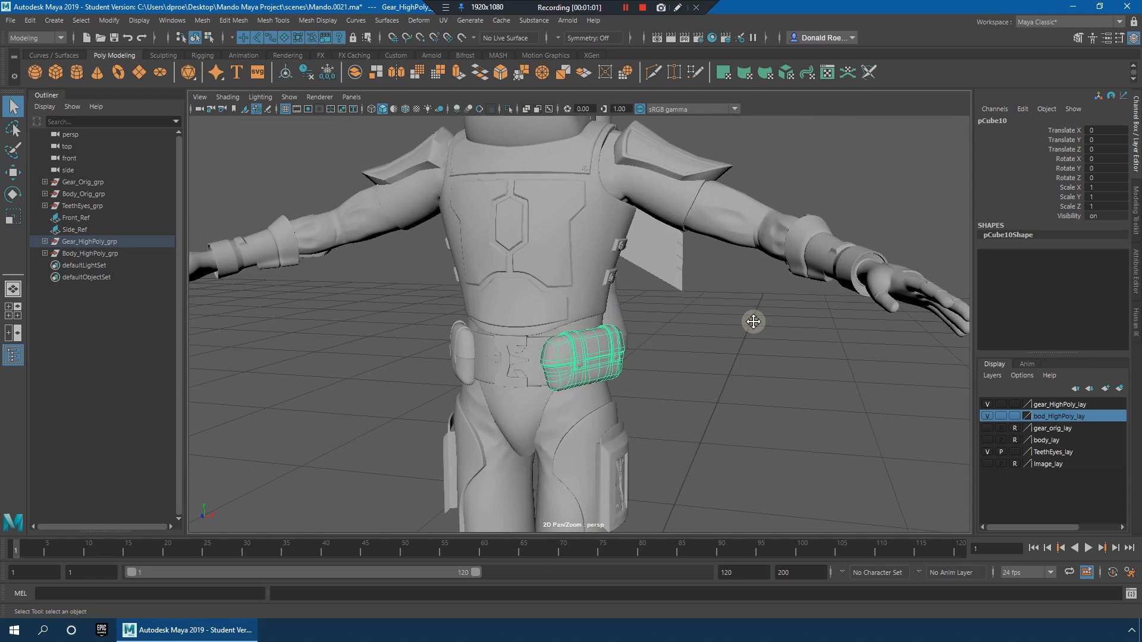
alt+middle_drag(752, 322, 719, 423)
alt+right_drag(719, 422, 680, 393)
Step: Select the torso armor mesh and examine it from the neck collar down to the crotch piece
alt+drag(680, 393, 584, 358)
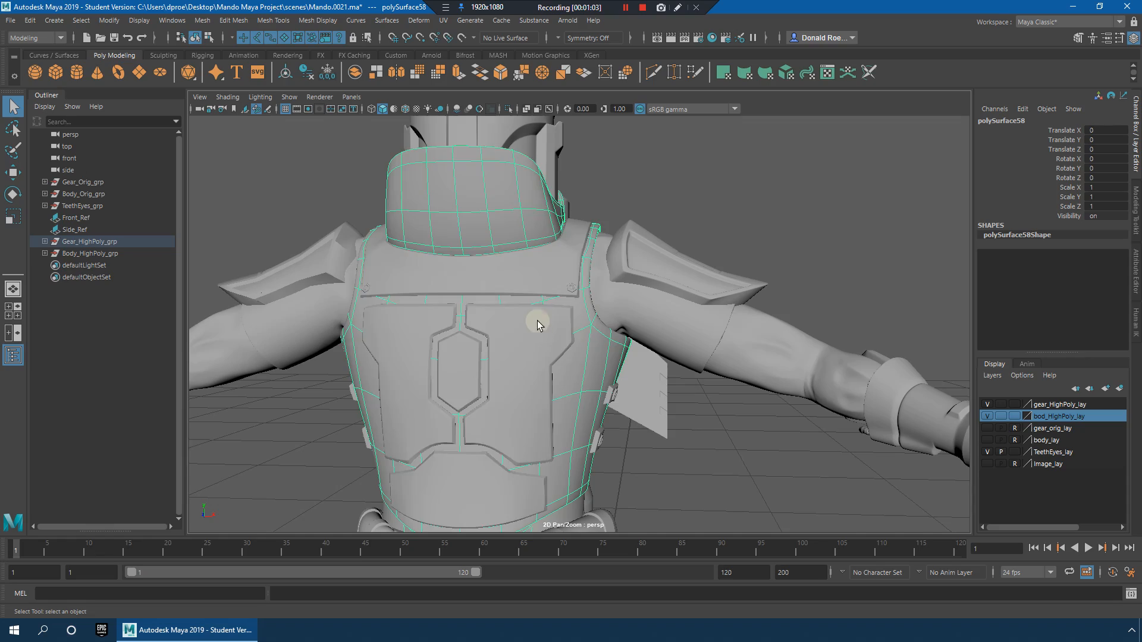
alt+drag(667, 326, 693, 329)
alt+middle_drag(698, 359, 704, 409)
mouse_move(704, 409)
alt+right_down()
mouse_move(650, 337)
mouse_move(716, 400)
alt+right_up()
alt+middle_drag(716, 401, 705, 330)
alt+right_drag(705, 330, 805, 334)
alt+drag(804, 334, 650, 350)
alt+right_drag(742, 318, 630, 296)
alt+middle_drag(631, 296, 641, 323)
alt+drag(641, 323, 688, 369)
click(778, 427)
alt+right_drag(688, 369, 826, 390)
alt+drag(797, 379, 711, 378)
alt+drag(444, 352, 632, 372)
click(653, 424)
alt+right_drag(632, 372, 637, 383)
alt+drag(638, 384, 466, 217)
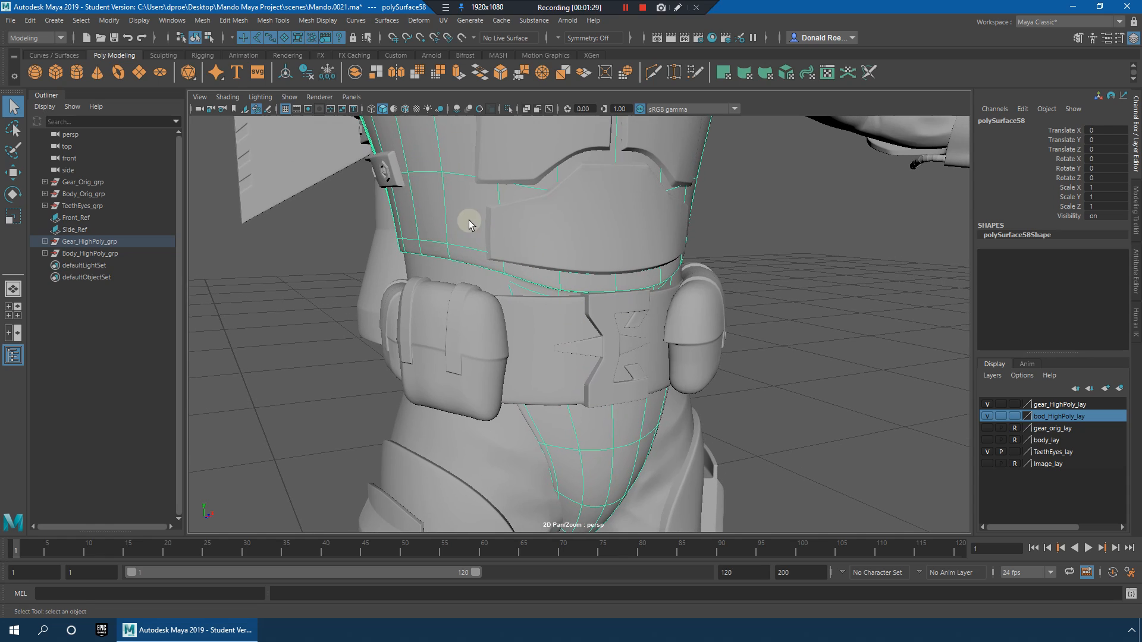
Step: Examine the torso armor's front and sides, including the side straps and its lower edge above the pouches
alt+drag(770, 317, 555, 298)
alt+right_drag(555, 298, 591, 381)
alt+drag(592, 381, 702, 365)
alt+right_drag(702, 366, 561, 341)
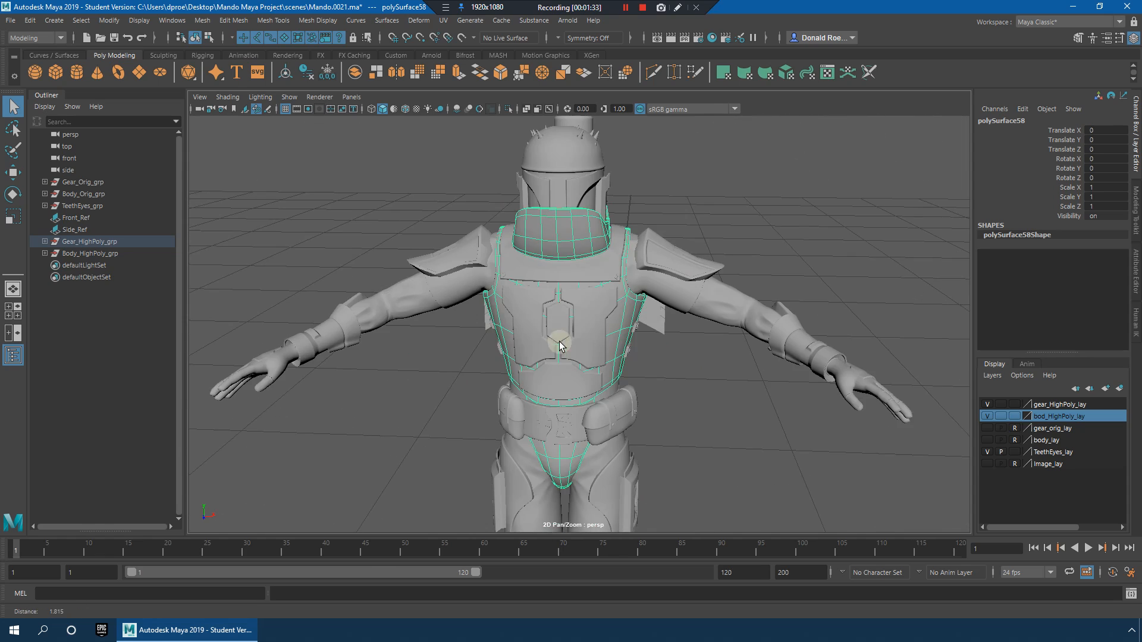
alt+middle_drag(560, 341, 565, 279)
alt+right_drag(660, 351, 690, 364)
alt+drag(660, 364, 606, 301)
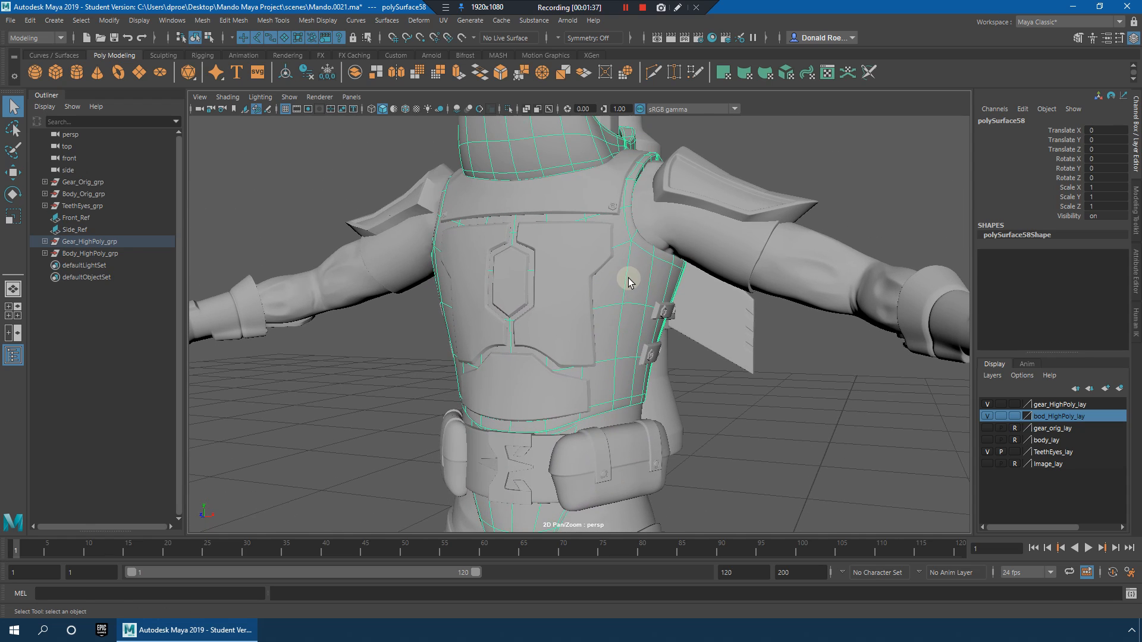
alt+middle_drag(640, 294, 642, 307)
mouse_move(642, 307)
alt+mouse_down()
mouse_move(644, 342)
mouse_move(632, 288)
alt+mouse_up()
alt+right_drag(632, 288, 654, 416)
alt+middle_drag(654, 416, 620, 332)
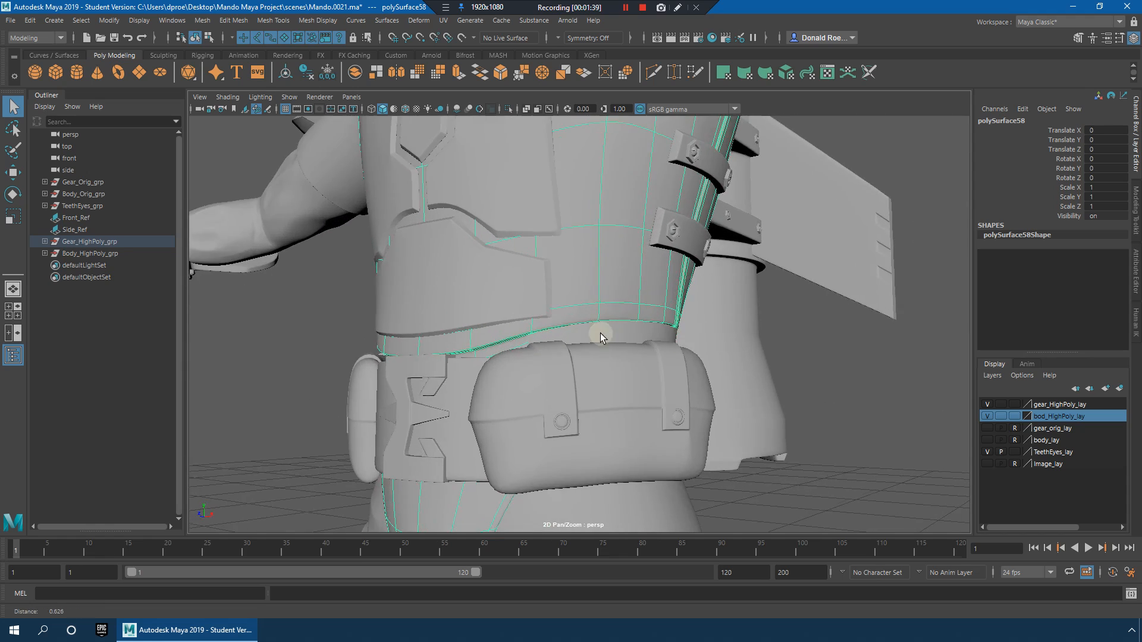
alt+drag(620, 333, 703, 373)
alt+middle_drag(703, 373, 767, 306)
alt+right_drag(767, 306, 642, 333)
alt+drag(641, 329, 635, 342)
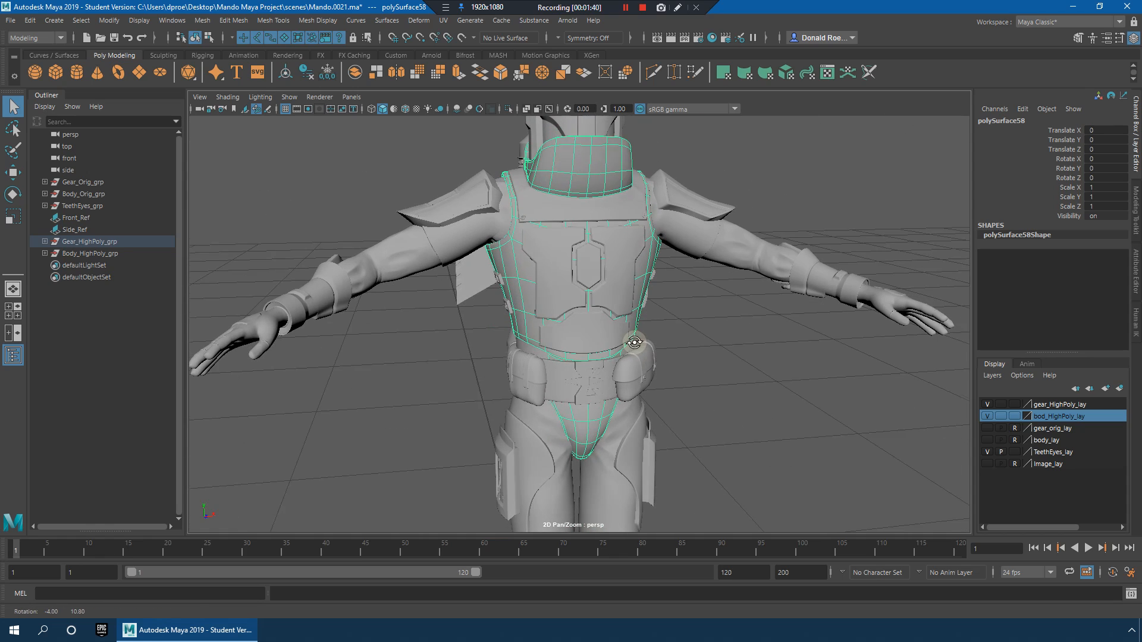
alt+middle_drag(589, 381, 587, 333)
alt+right_drag(587, 333, 750, 373)
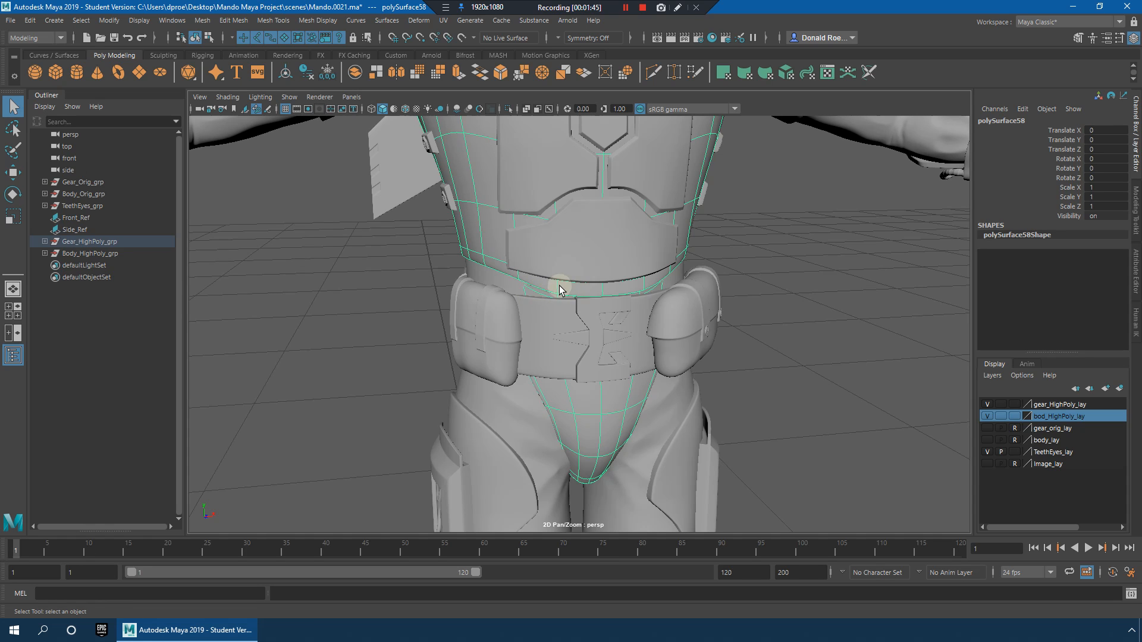
Step: Examine the gap between the torso armor and belt, and the crotch piece, from the front and side
alt+middle_drag(624, 276, 655, 408)
alt+right_drag(655, 408, 674, 337)
alt+drag(696, 329, 669, 374)
alt+middle_drag(733, 424, 715, 355)
alt+right_drag(716, 354, 754, 381)
alt+drag(714, 351, 663, 315)
alt+middle_drag(663, 316, 659, 302)
alt+drag(659, 302, 602, 305)
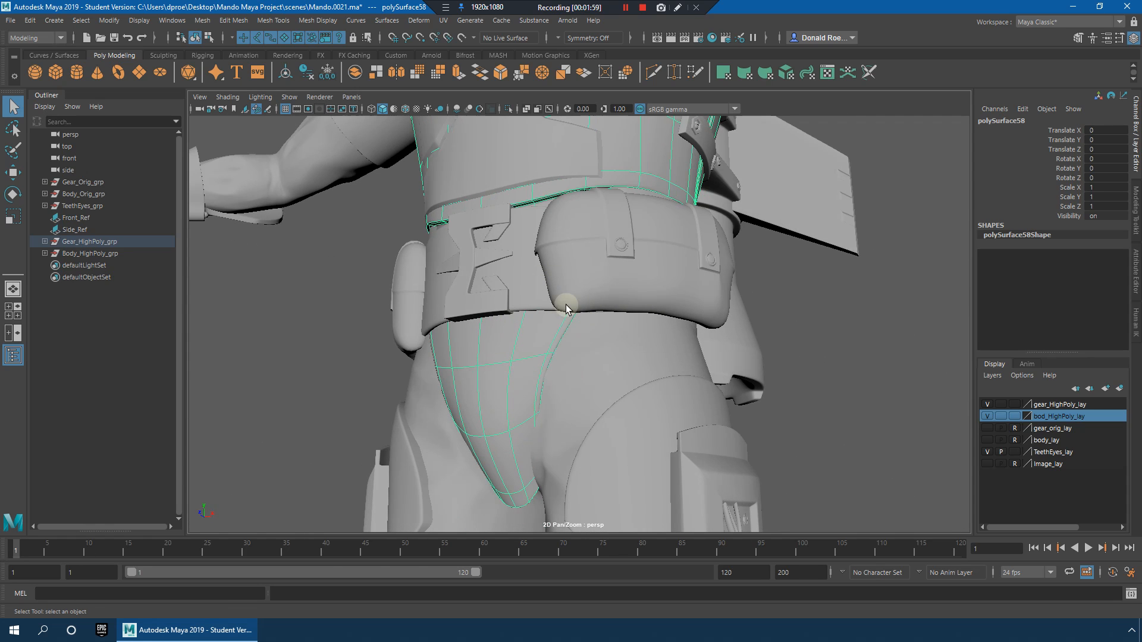
alt+drag(676, 358, 666, 400)
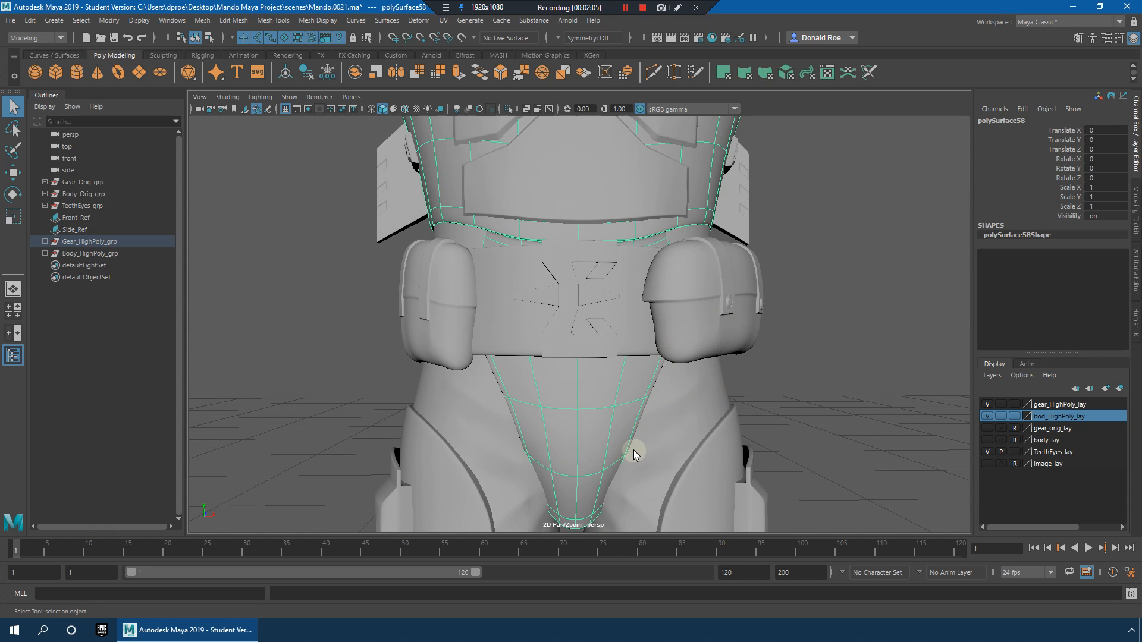
alt+right_drag(808, 268, 626, 237)
alt+middle_drag(627, 237, 631, 302)
alt+drag(693, 298, 647, 304)
alt+right_drag(647, 303, 747, 298)
alt+middle_drag(660, 261, 619, 328)
alt+right_drag(620, 328, 697, 330)
Step: Select the left arm mesh and examine how it sits beneath the shoulder pad
click(663, 205)
alt+middle_drag(665, 245, 670, 296)
alt+right_drag(670, 296, 833, 330)
alt+right_drag(737, 310, 686, 292)
alt+middle_drag(687, 291, 706, 323)
alt+drag(707, 323, 704, 337)
click(699, 369)
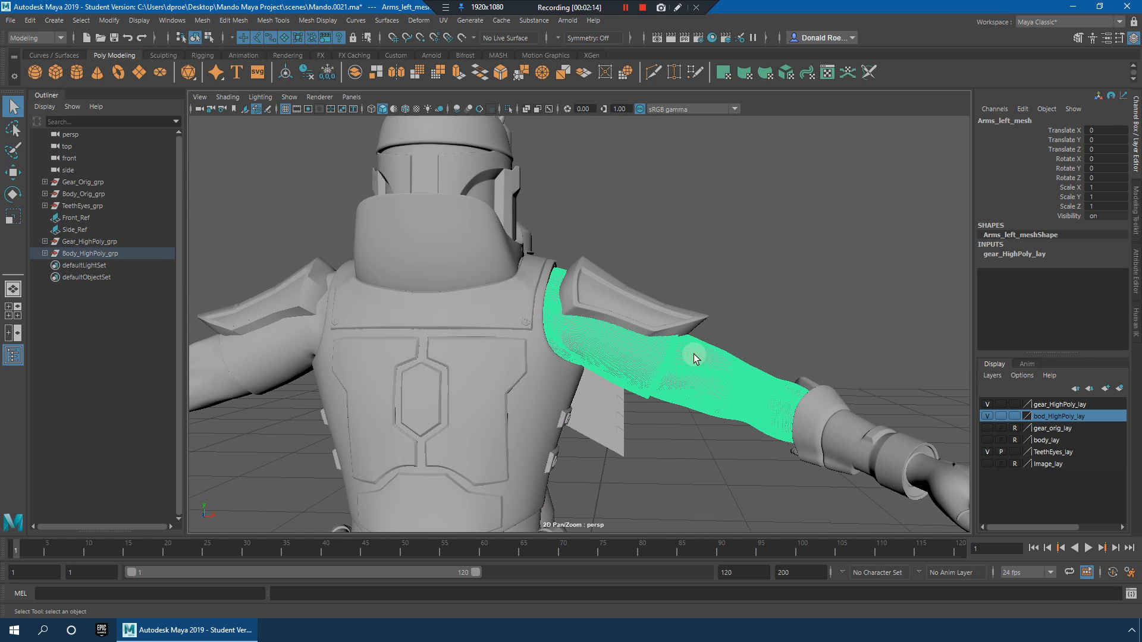
Step: Center the left shoulder pad's pivot, rotate the pad about 22.9 degrees in Z and move it slightly upward
click(640, 311)
alt+middle_drag(683, 289, 682, 319)
mouse_move(682, 318)
alt+right_down()
mouse_move(739, 341)
mouse_move(692, 302)
alt+right_up()
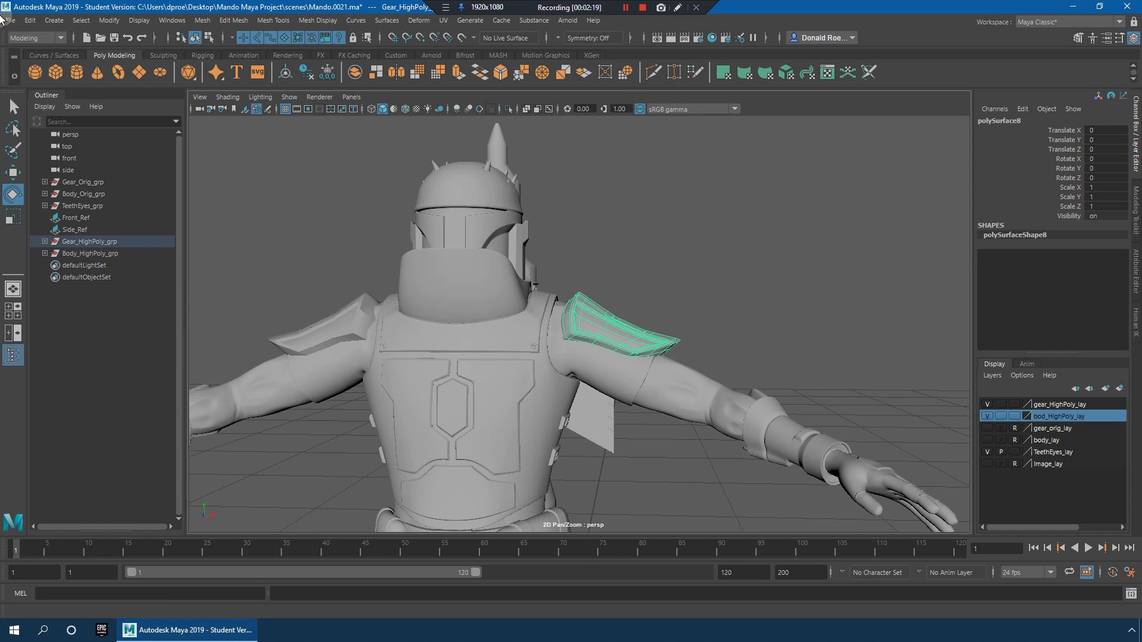
click(110, 20)
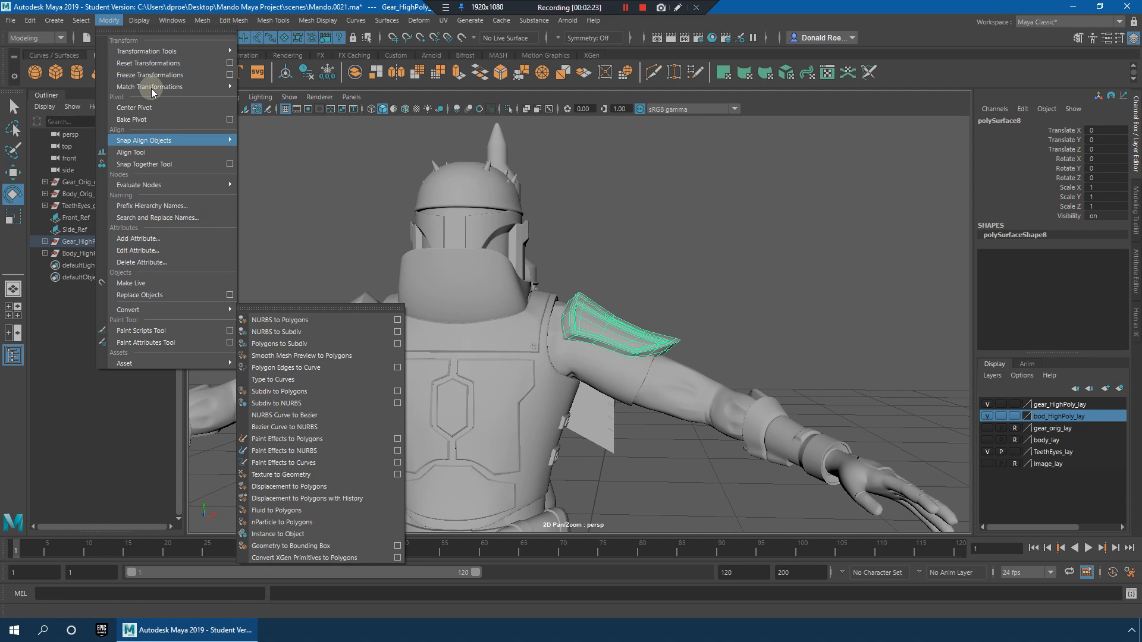
click(155, 110)
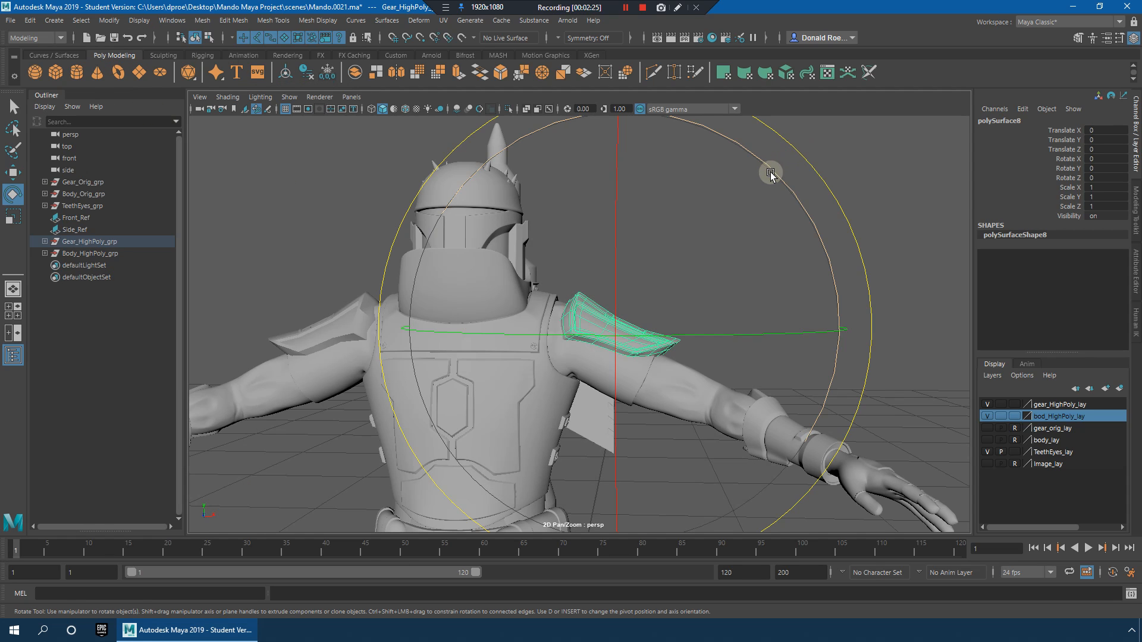
key(w)
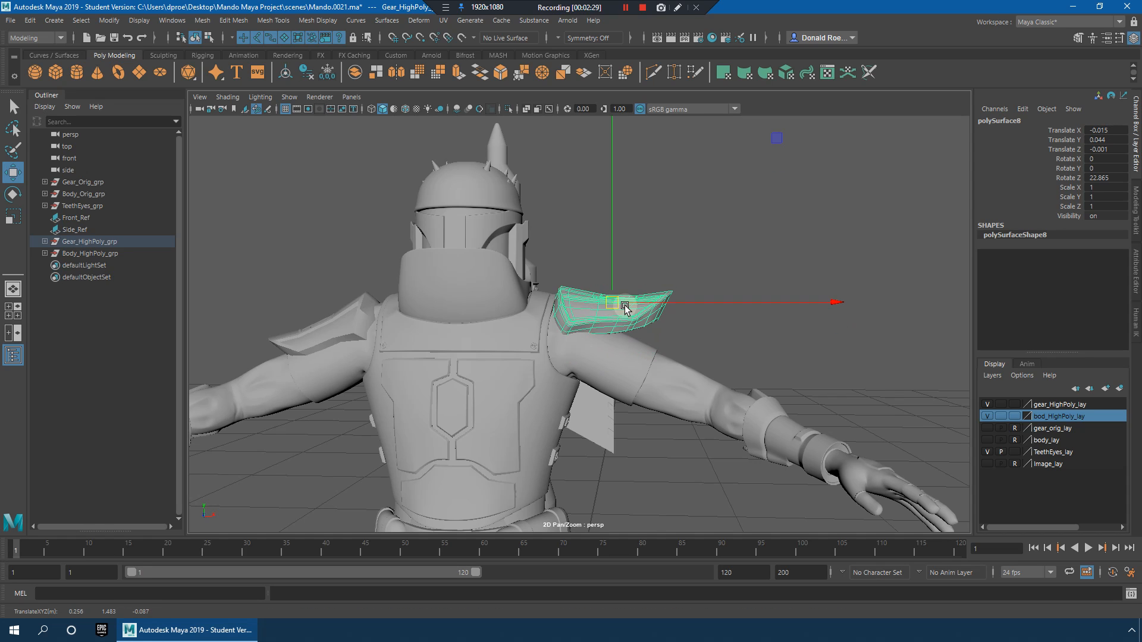
Step: Try to shift the left arm mesh's pivot toward the shoulder and rotate the arm
click(788, 372)
click(695, 369)
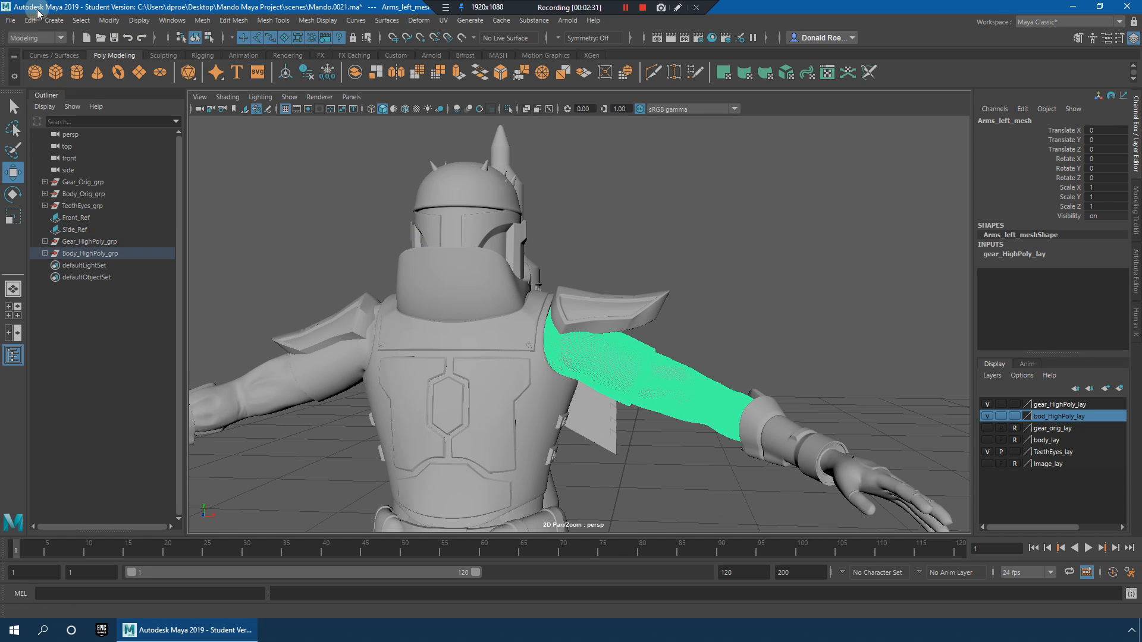
click(113, 27)
click(871, 306)
alt+middle_drag(607, 421, 637, 303)
scroll(635, 395, down, 10)
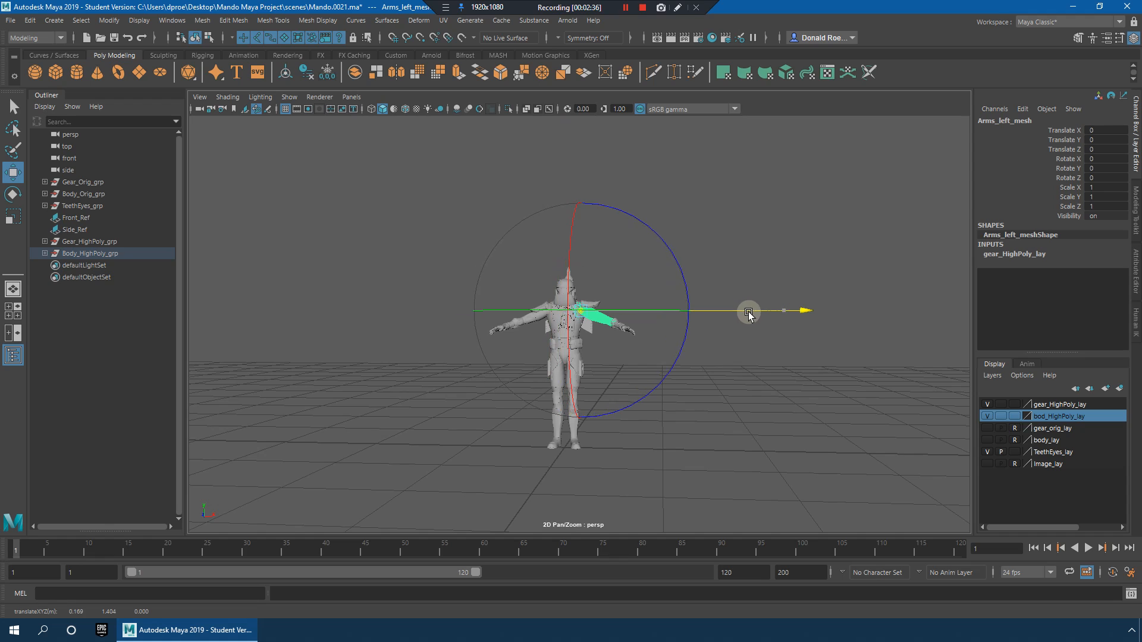
scroll(733, 312, up, 10)
key(e)
drag(778, 213, 741, 195)
Step: Undo the left arm changes, try another rotation of the left shoulder pad, and undo the pad's transformations
key(ctrl+z)
key(ctrl+z)
key(ctrl+z)
key(ctrl+z)
key(ctrl+z)
click(665, 250)
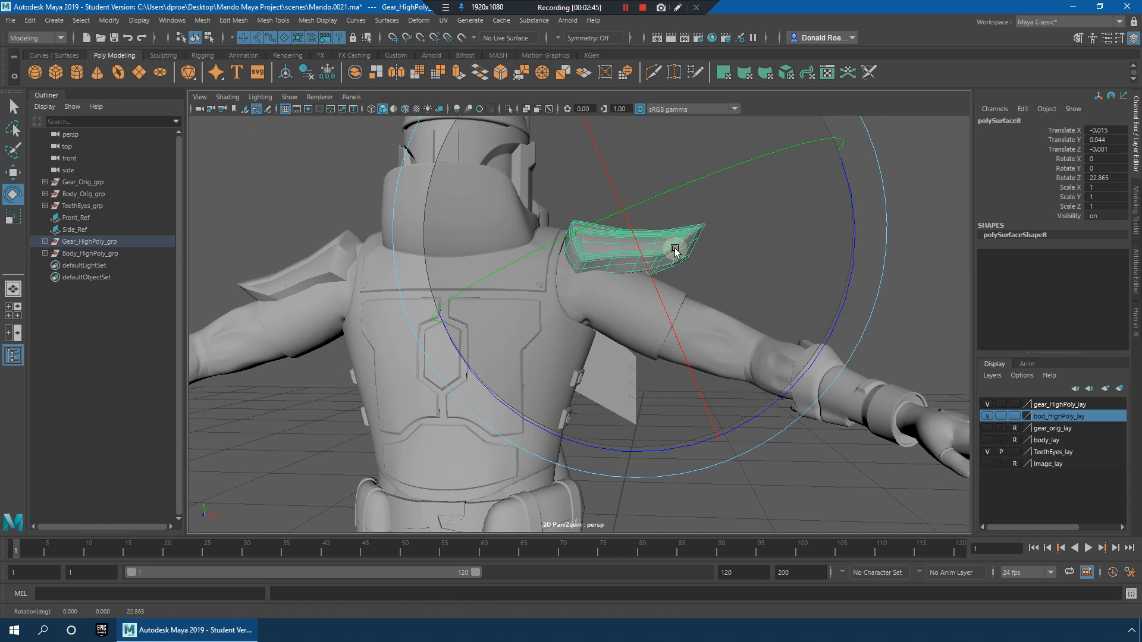
drag(838, 299, 819, 286)
key(ctrl+z)
key(ctrl+z)
key(ctrl+z)
Step: Compare the left shoulder pad in smoothed and unsmoothed display, ending with the unsmoothed display
click(624, 270)
alt+drag(713, 281, 631, 314)
alt+right_drag(634, 314, 683, 304)
alt+drag(683, 304, 586, 262)
alt+drag(517, 313, 765, 337)
key(1)
key(1)
alt+drag(790, 285, 736, 269)
key(3)
click(786, 220)
click(604, 298)
alt+right_drag(759, 252, 745, 307)
key(1)
alt+drag(744, 309, 662, 253)
key(w)
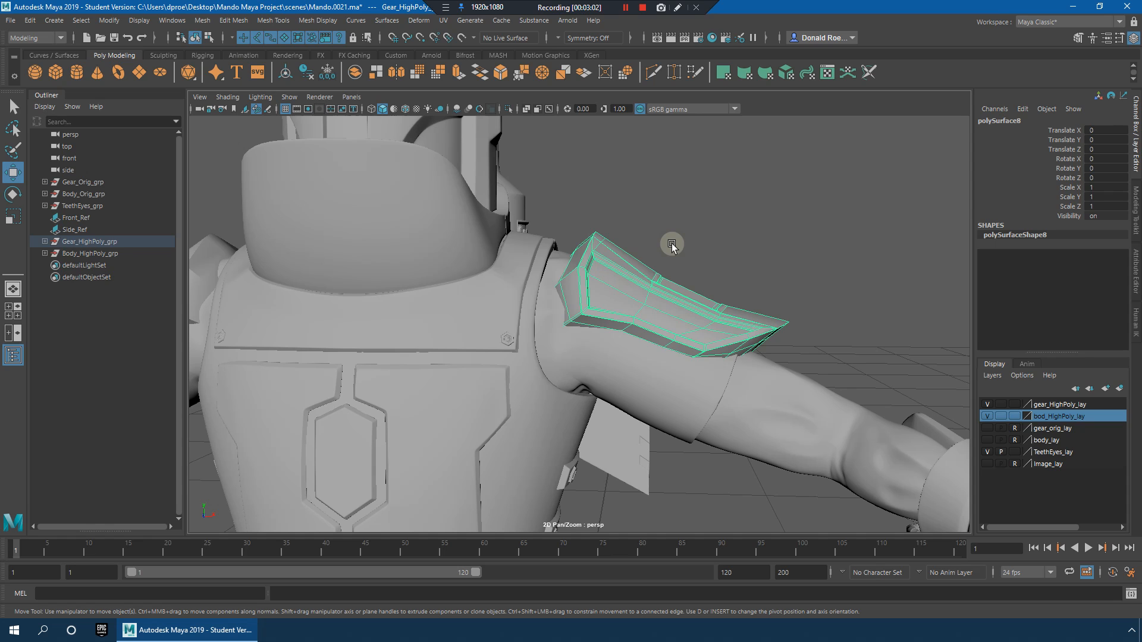
Step: Select the left arm mesh and examine it against the whole figure and the neighboring armor
click(652, 374)
alt+right_drag(707, 326, 638, 312)
alt+drag(638, 312, 616, 298)
alt+middle_drag(617, 298, 688, 298)
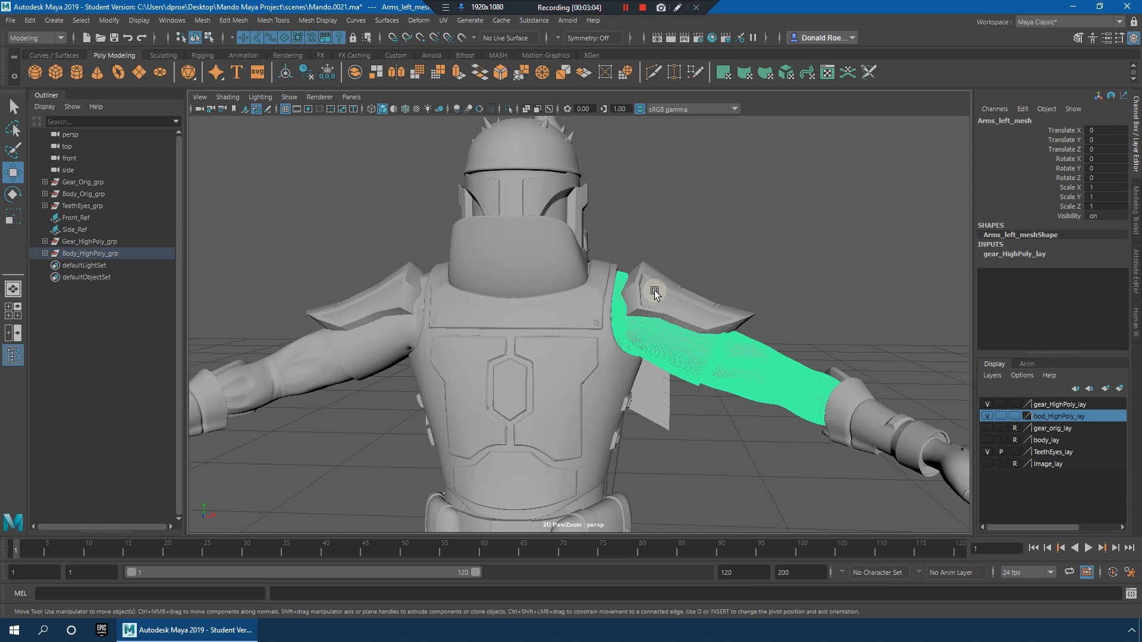
alt+right_drag(688, 298, 573, 351)
alt+middle_drag(618, 405, 630, 315)
mouse_move(630, 315)
alt+right_down()
mouse_move(723, 316)
mouse_move(632, 299)
alt+right_up()
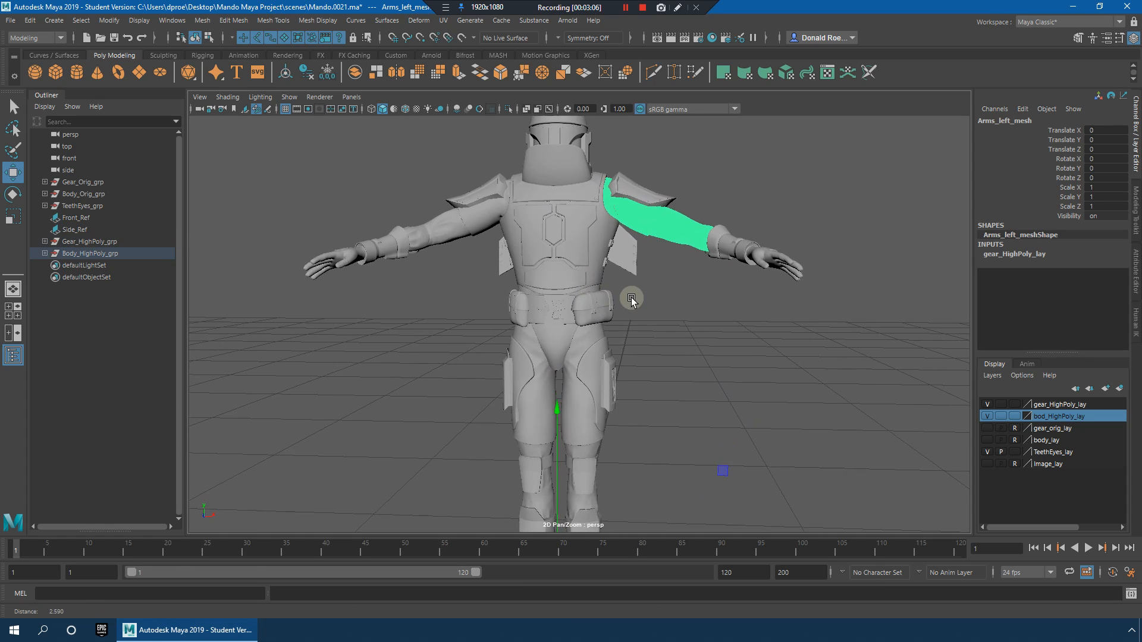
alt+drag(632, 299, 616, 349)
alt+middle_drag(616, 349, 523, 381)
alt+right_drag(523, 380, 768, 363)
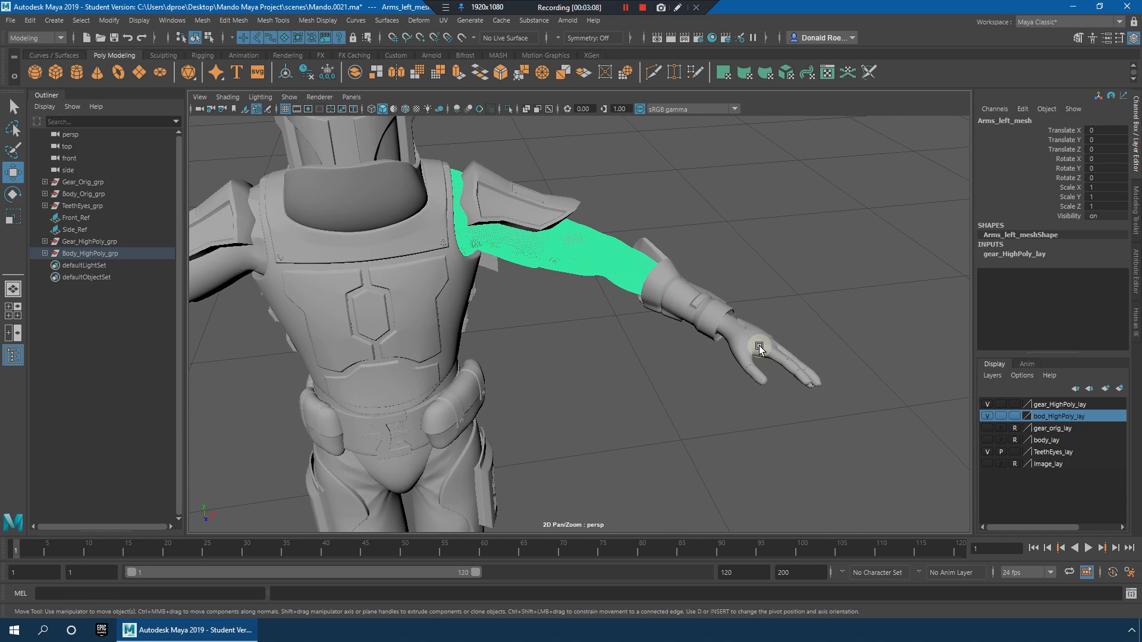
alt+drag(638, 318, 684, 315)
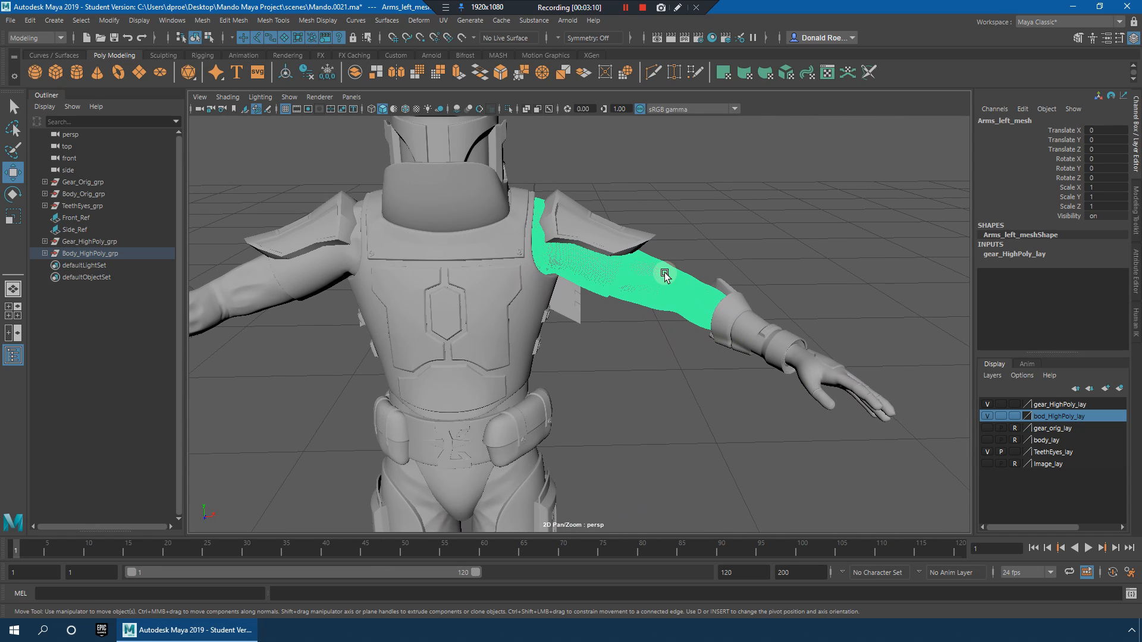
Step: Add the left glove and the pants to the arm selection, and view the helmet from above
alt+drag(815, 377, 506, 396)
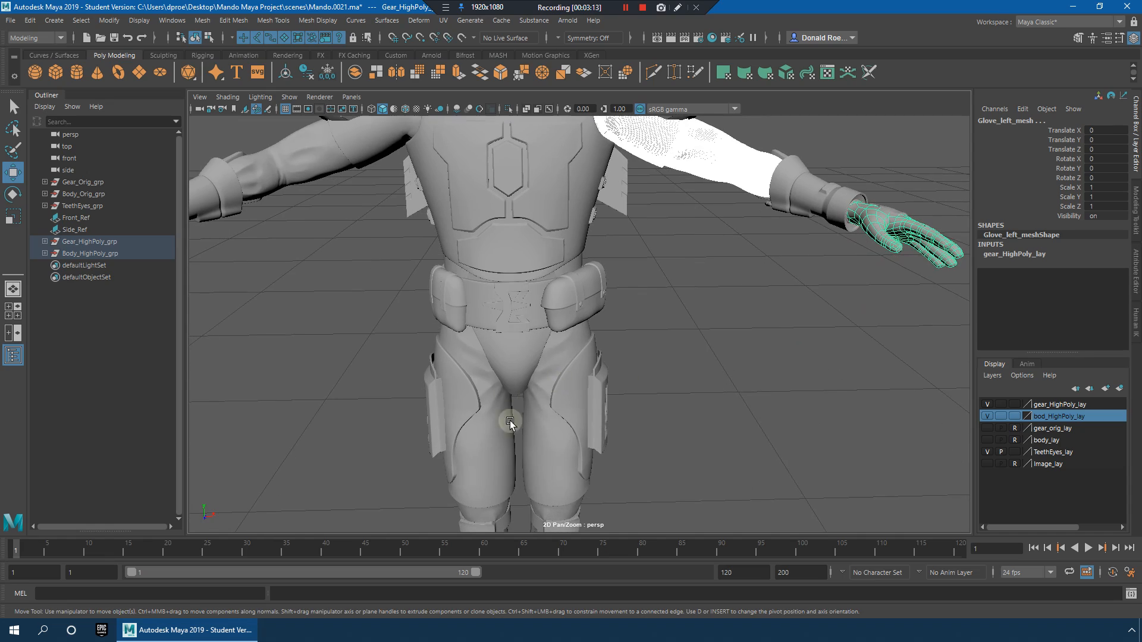
shift+click(560, 479)
alt+right_drag(660, 452, 593, 422)
mouse_move(598, 488)
alt+middle_down()
mouse_move(617, 380)
mouse_move(600, 500)
alt+middle_up()
alt+right_drag(569, 341, 668, 326)
alt+drag(669, 326, 662, 427)
alt+drag(585, 326, 595, 366)
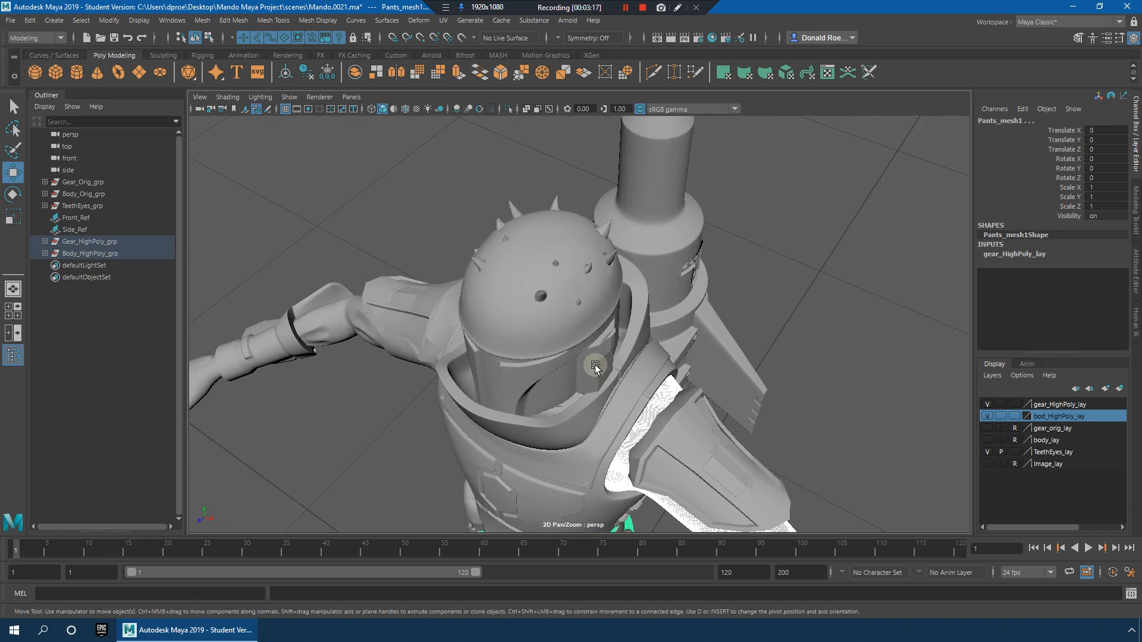
Step: Select the helmet and raise it about 0.338 units in Y above the character's head
click(569, 327)
alt+right_drag(569, 327, 528, 185)
drag(556, 215, 558, 33)
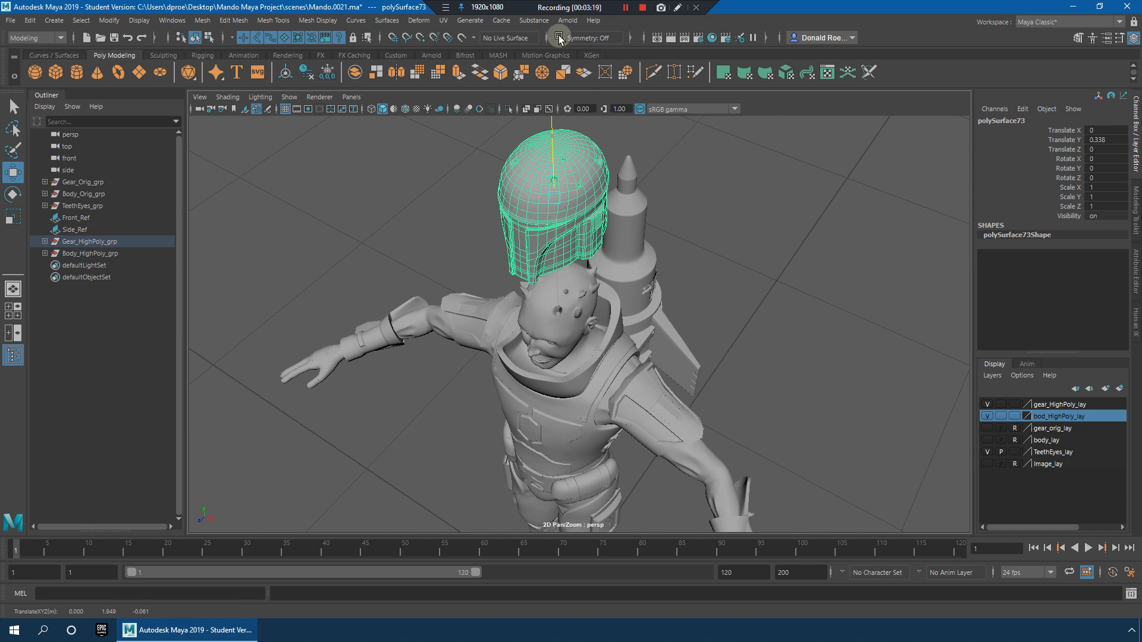
alt+drag(595, 410, 605, 311)
Step: Select the left arm and pants meshes and examine where the pants meet the belt and crotch piece
click(725, 436)
alt+drag(724, 436, 747, 397)
click(569, 489)
alt+drag(629, 469, 584, 402)
alt+right_drag(583, 402, 606, 318)
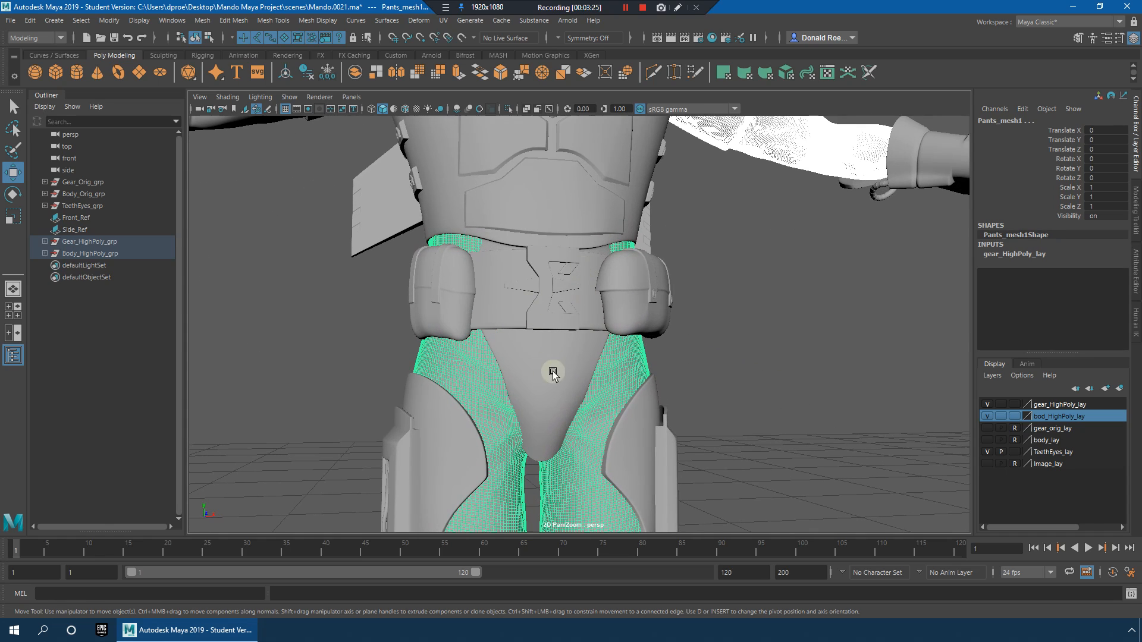
alt+drag(549, 363, 581, 323)
Step: Select the torso armor mesh and turn on the body_lay layer's visibility
click(535, 186)
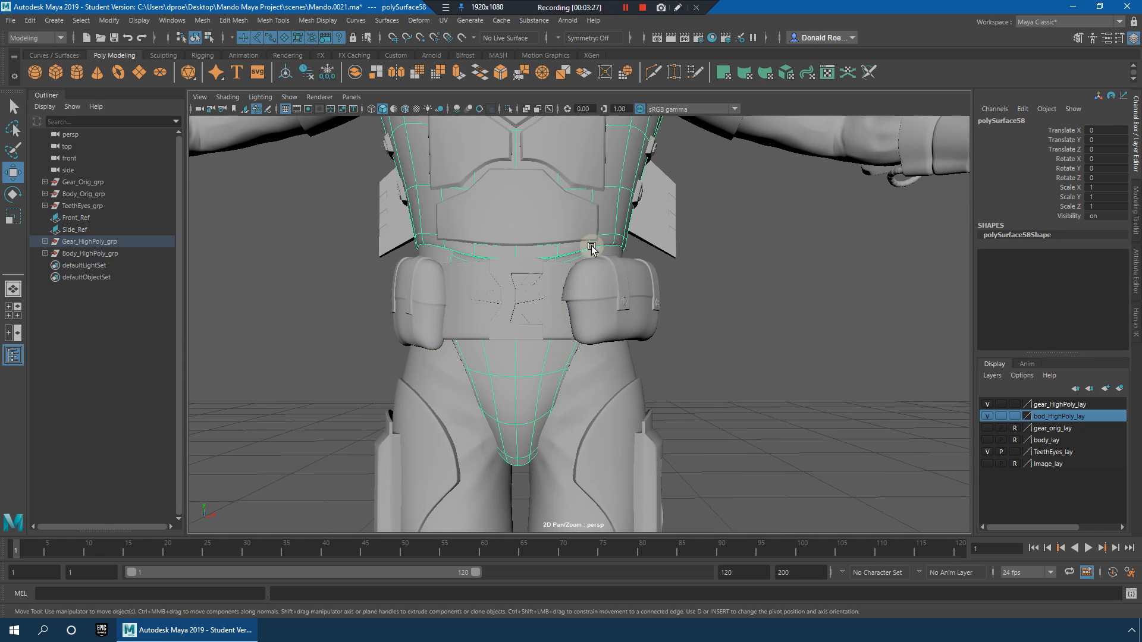
alt+drag(658, 283, 636, 302)
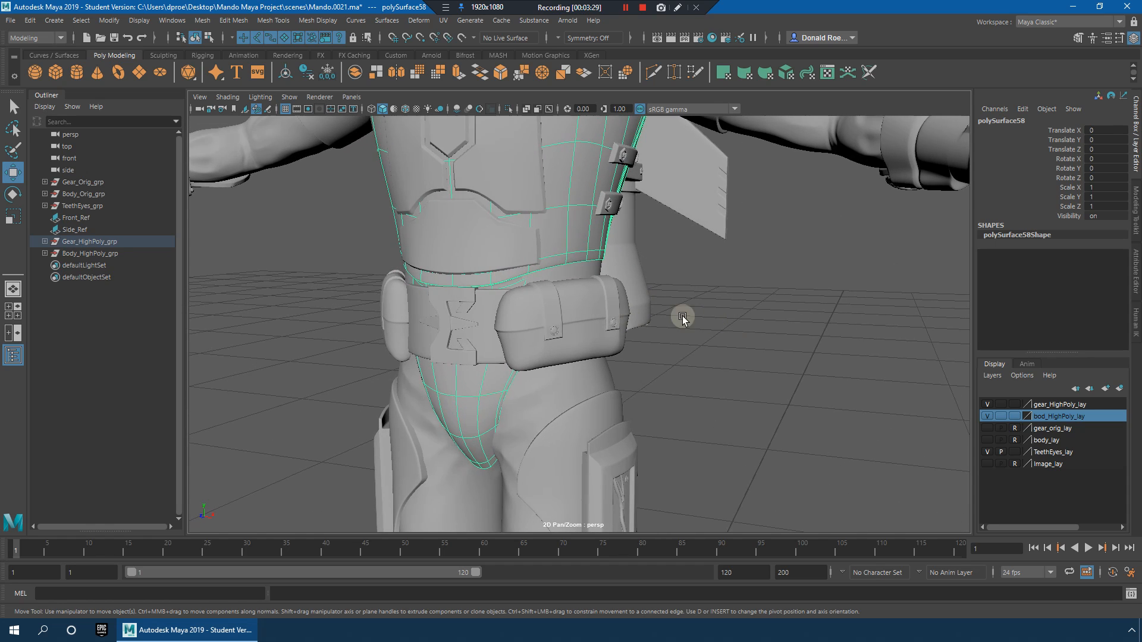
alt+drag(712, 322, 633, 310)
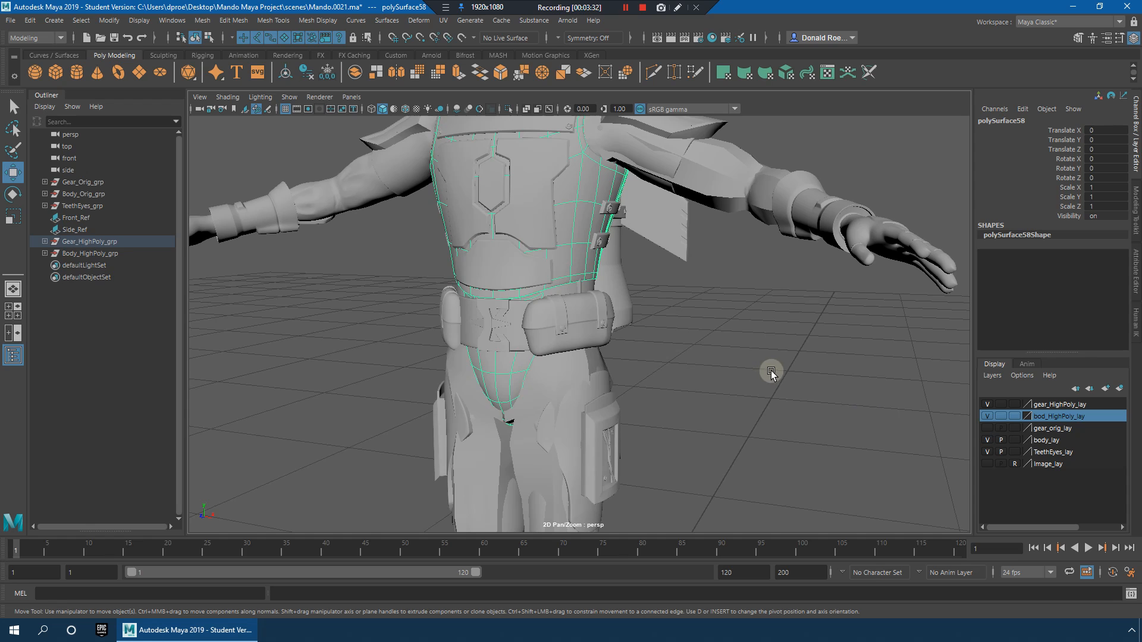
alt+drag(768, 372, 953, 433)
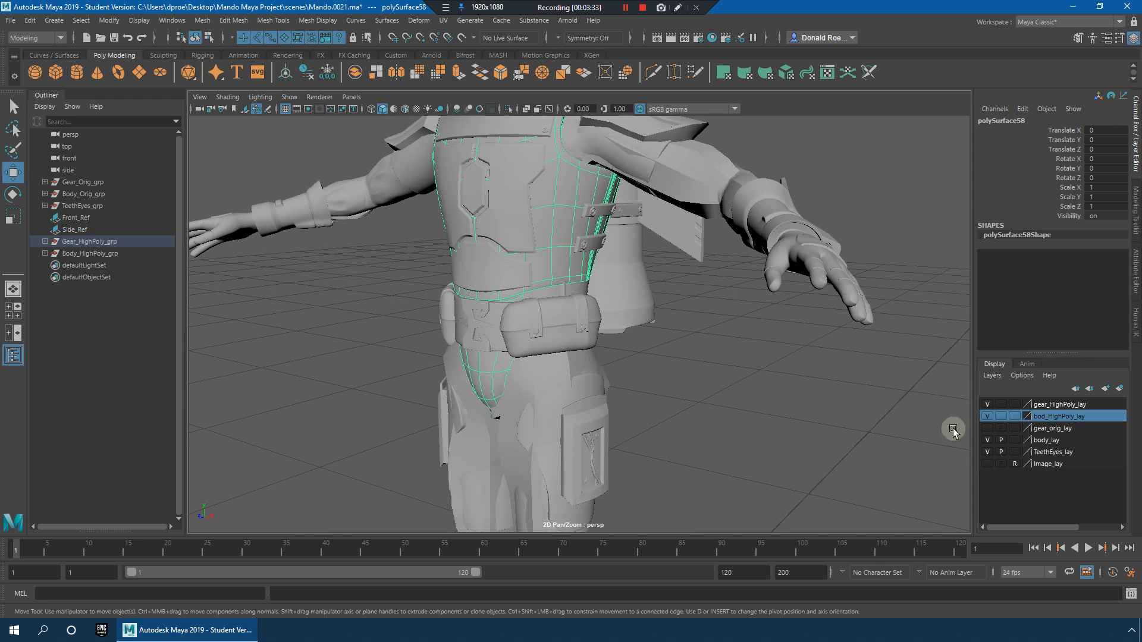
Step: Hide the body_lay and bod_HighPoly_lay layers, show gear_orig_lay, and select the visible arm meshes
click(987, 440)
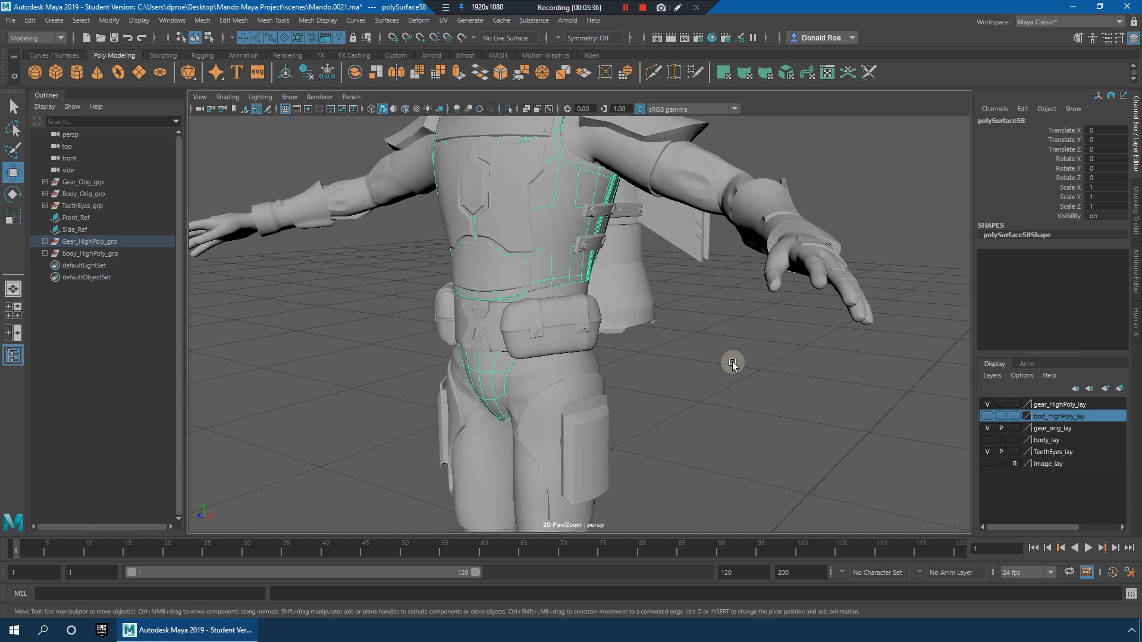
scroll(732, 364, down, 5)
click(739, 268)
scroll(461, 274, down, 3)
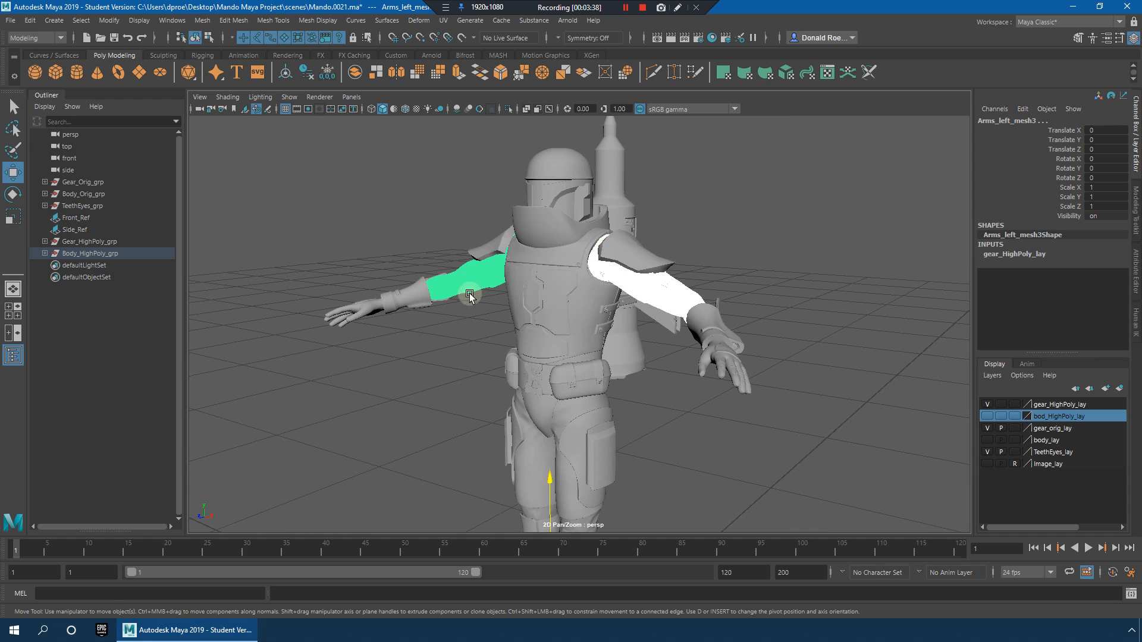
Step: Expand the Body_HighPoly_grp group and add it to the bod_HighPoly_lay layer
click(84, 253)
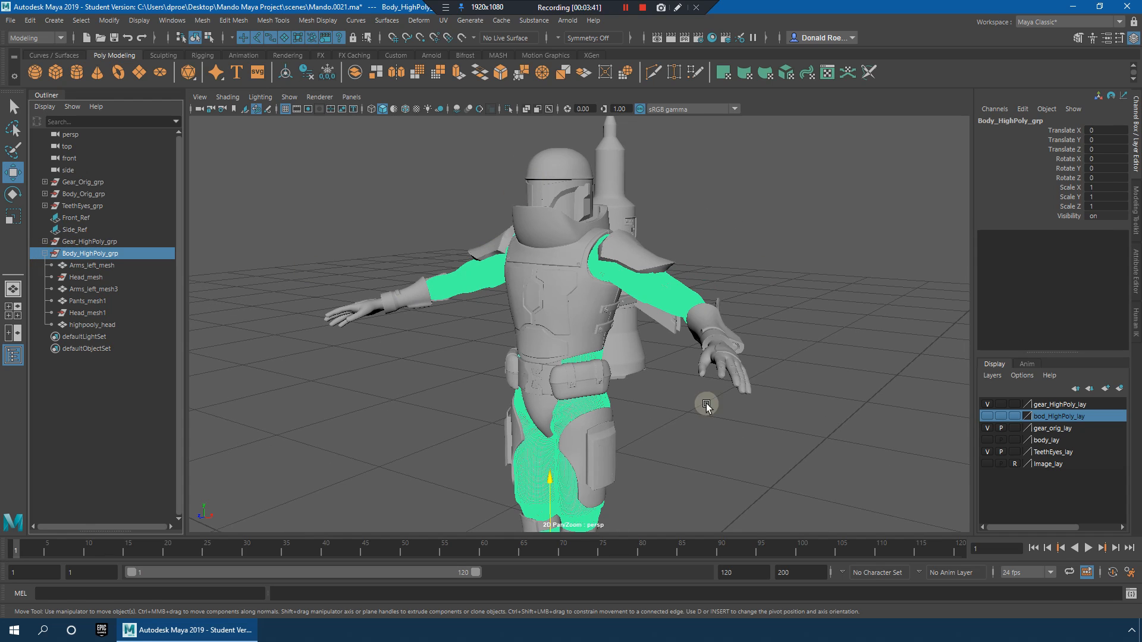
right_click(1064, 421)
click(1070, 429)
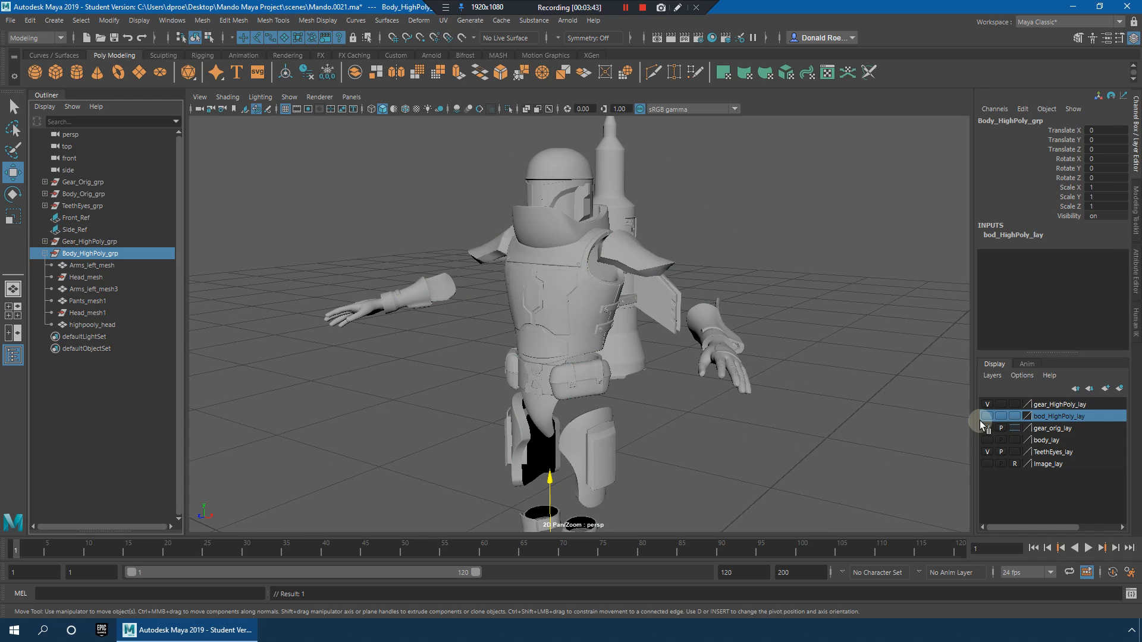
Step: Examine the armor pieces without the body, from the chest down to the boots
alt+drag(711, 394, 751, 396)
click(752, 396)
alt+middle_drag(752, 397, 754, 268)
alt+right_drag(754, 268, 688, 387)
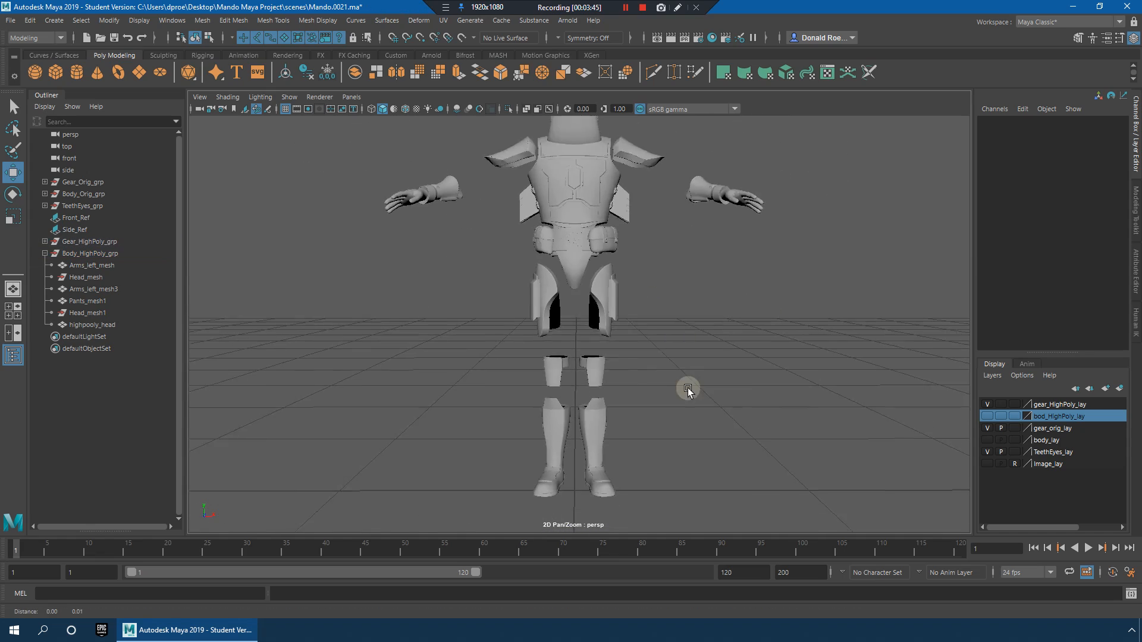
alt+middle_drag(687, 388, 695, 469)
alt+right_drag(696, 470, 812, 387)
alt+drag(812, 387, 767, 403)
alt+right_drag(767, 403, 746, 485)
alt+middle_drag(746, 485, 701, 332)
alt+drag(700, 331, 630, 331)
Step: Select the belt and its pouches around the waist and hide them
drag(529, 358, 643, 365)
alt+right_drag(643, 365, 487, 264)
drag(701, 323, 668, 302)
key(h)
alt+right_drag(669, 302, 506, 293)
alt+middle_drag(557, 301, 578, 354)
alt+right_drag(578, 355, 738, 396)
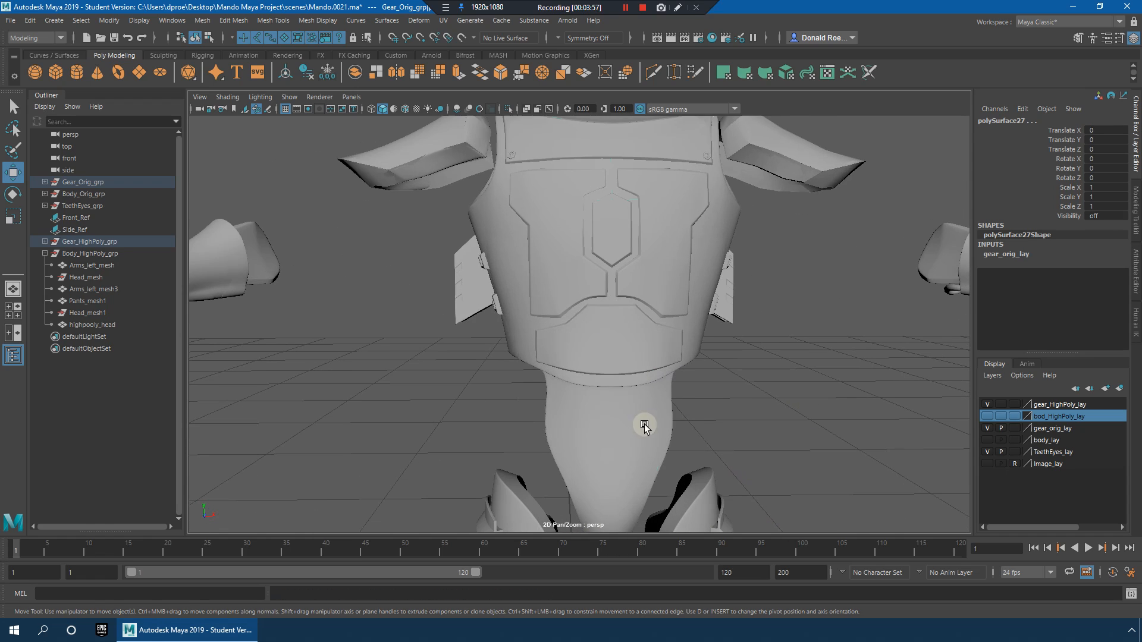
Step: Switch the view to wireframe, turn off smooth preview, and select the overlapping torso armor meshes
click(644, 425)
alt+middle_drag(645, 425, 644, 354)
key(4)
click(764, 340)
click(657, 331)
key(1)
key(3)
key(1)
drag(605, 324, 743, 381)
click(581, 326)
drag(582, 326, 704, 375)
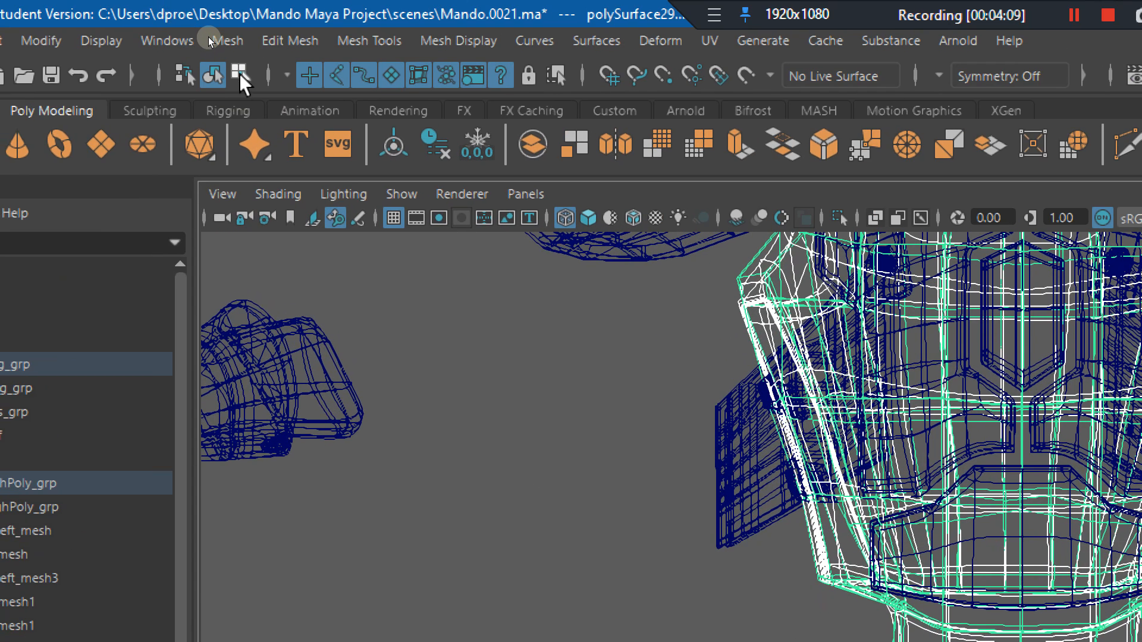
Step: Switch to component selection with faces and select all faces of the crotch piece below the torso armor
click(239, 74)
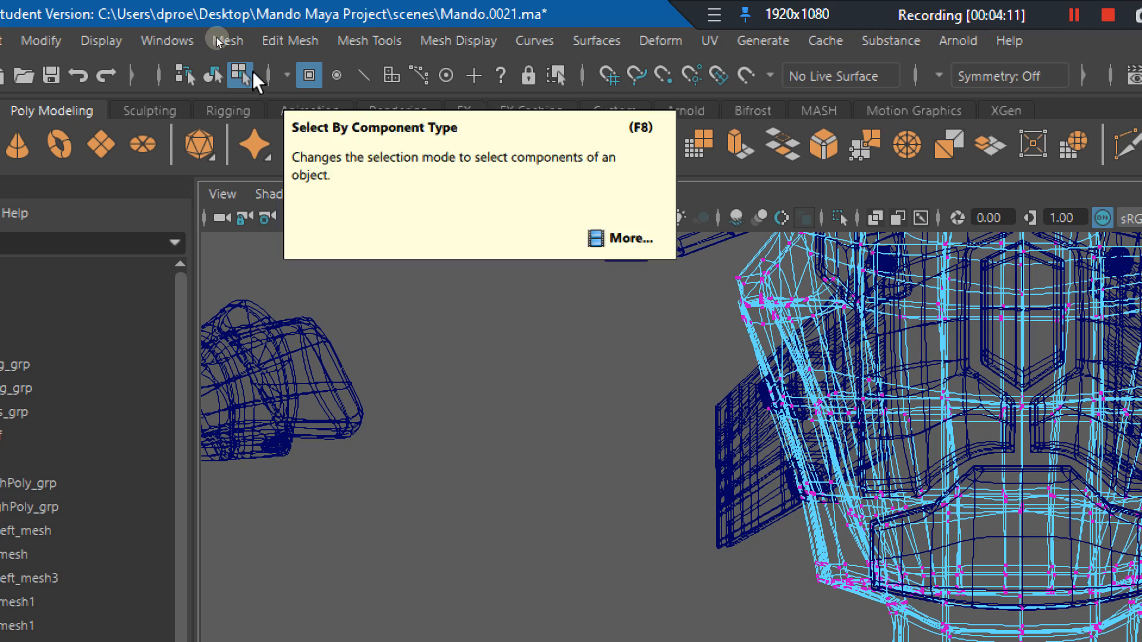
click(390, 76)
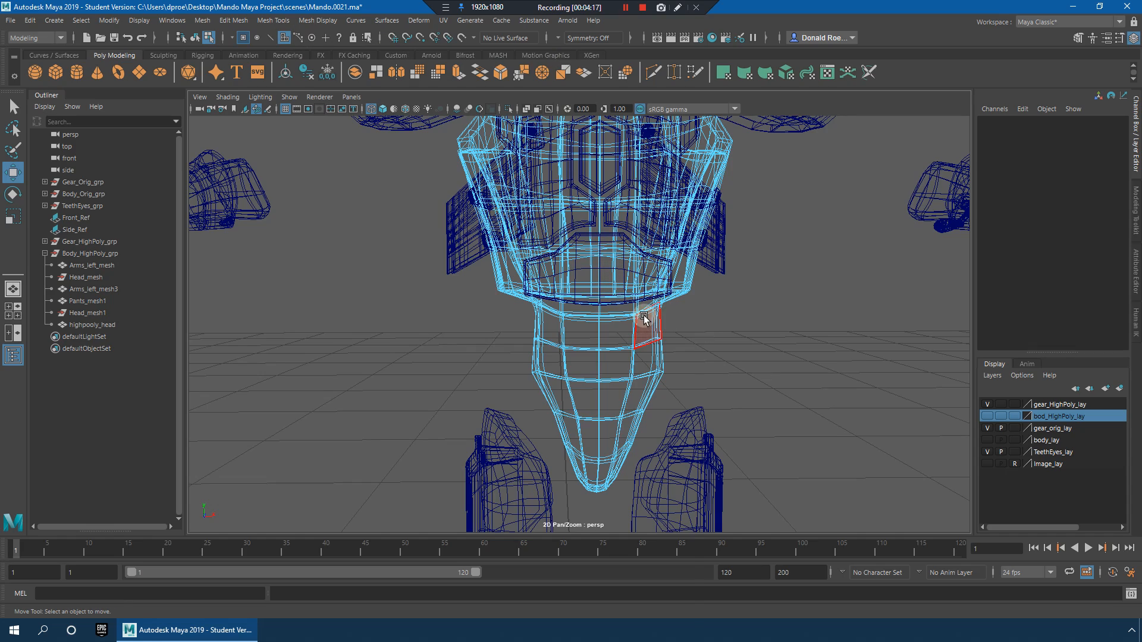
right_drag(644, 319, 537, 328)
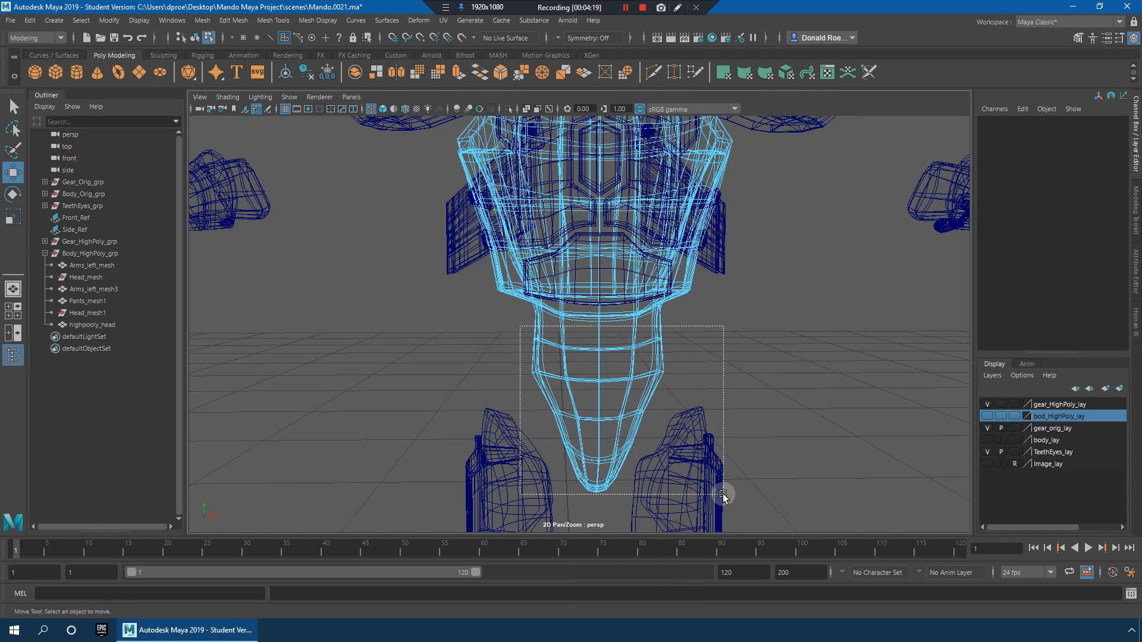
drag(723, 495, 723, 496)
alt+drag(746, 414, 796, 375)
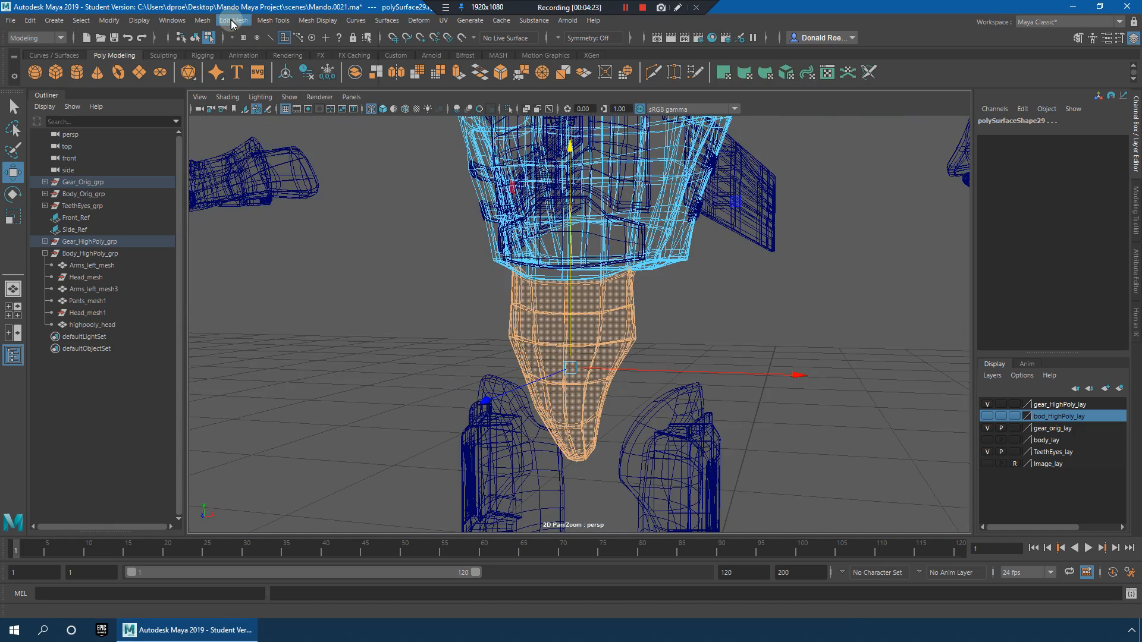
Step: Extract the selected crotch faces from the torso armor and select the separated high-poly piece in object mode
click(232, 21)
click(256, 343)
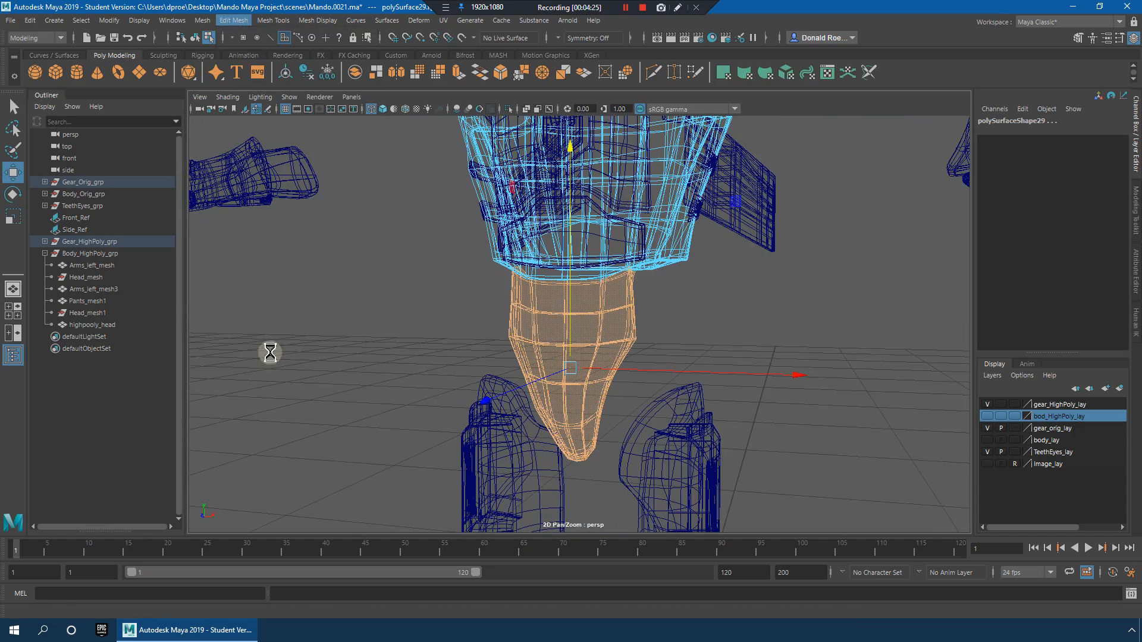
click(653, 328)
right_drag(630, 283, 698, 232)
click(631, 316)
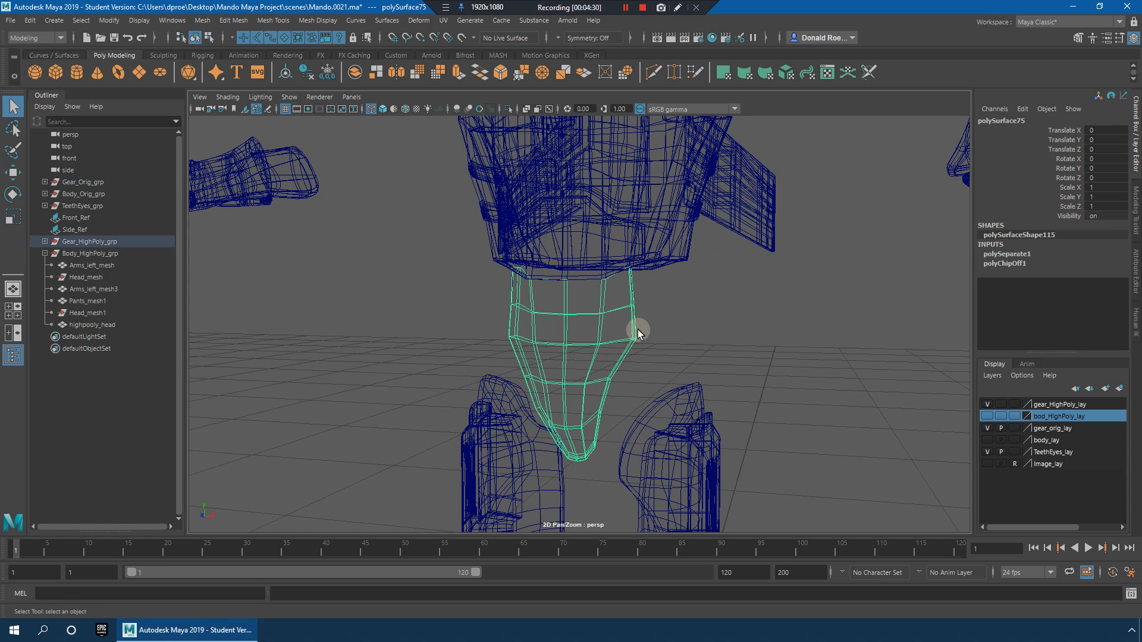
Step: Select the crotch faces on the original torso mesh polySurface29 and extract them as well
drag(616, 312, 670, 343)
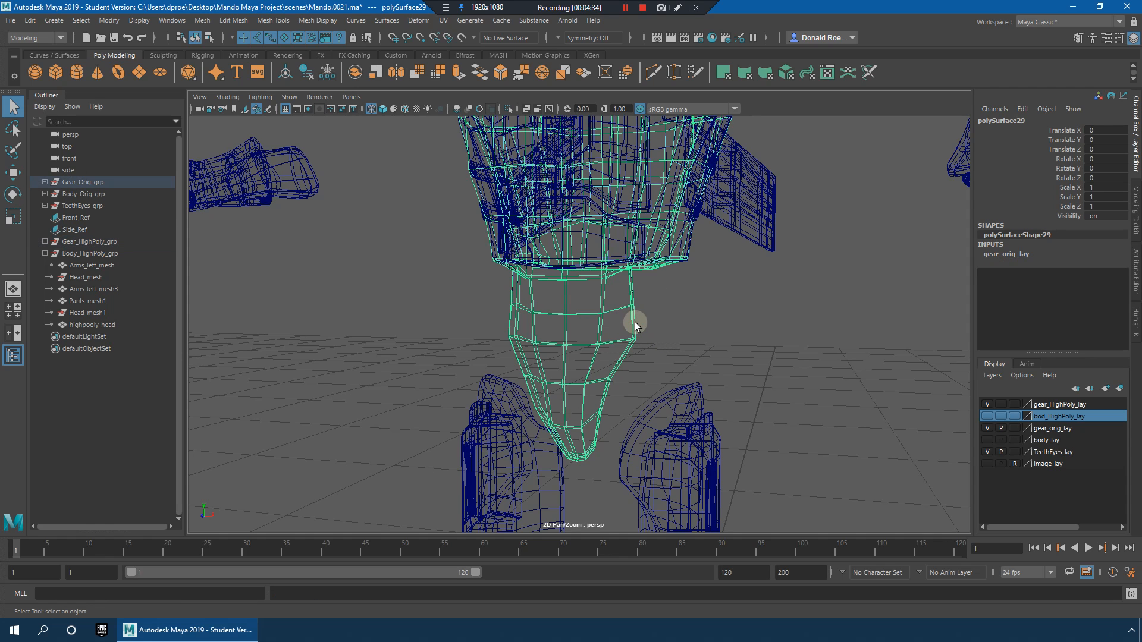
scroll(653, 305, up, 4)
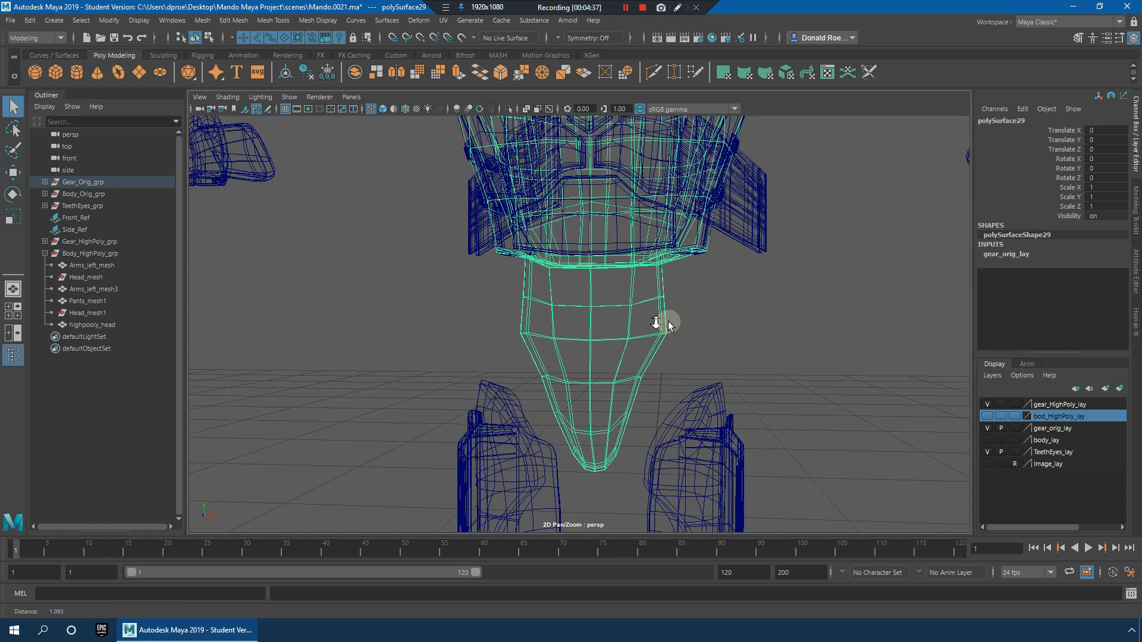
shift+right_click(654, 288)
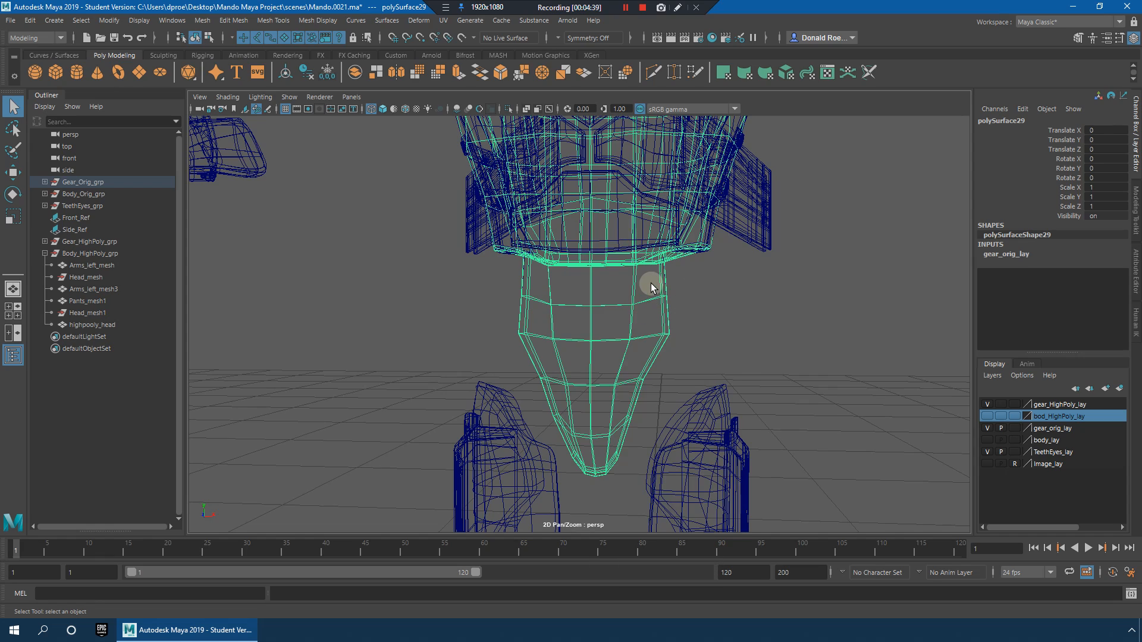
right_click(653, 287)
mouse_move(654, 289)
alt+middle_down()
mouse_move(662, 332)
mouse_move(629, 378)
mouse_move(657, 289)
alt+middle_up()
right_drag(583, 300, 581, 331)
alt+drag(580, 319, 558, 310)
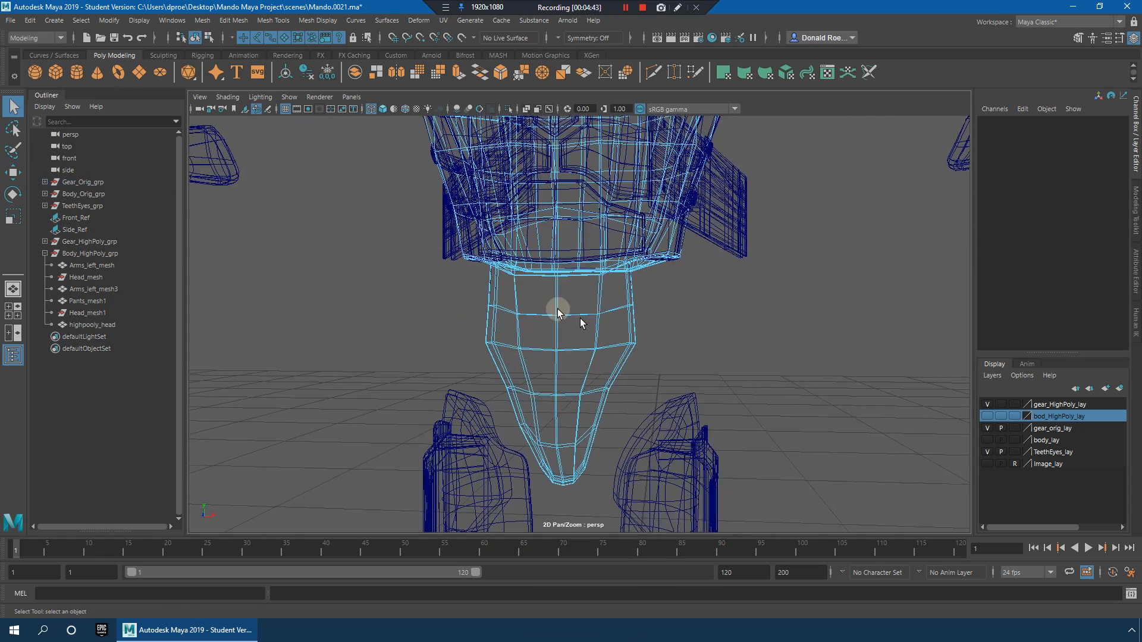
drag(704, 490, 705, 490)
key(g)
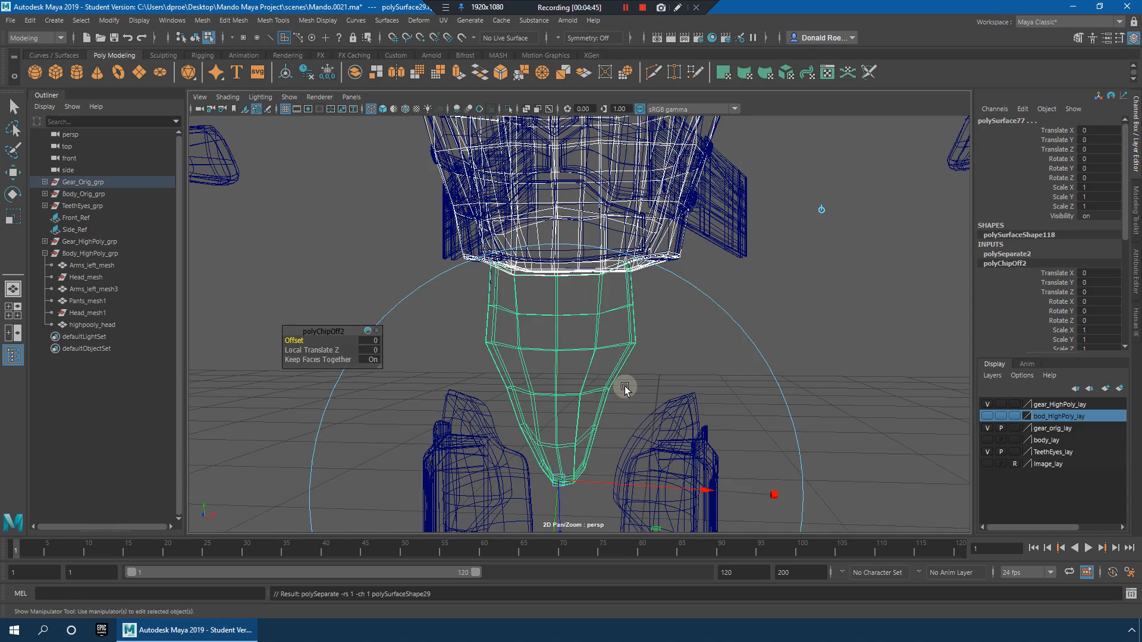
Step: Return to object selection with the Move tool active and select the extracted high-poly crotch piece
click(837, 290)
click(604, 309)
scroll(660, 362, down, 3)
alt+drag(654, 349, 600, 355)
key(w)
click(595, 358)
click(543, 335)
right_drag(563, 303, 641, 289)
click(553, 327)
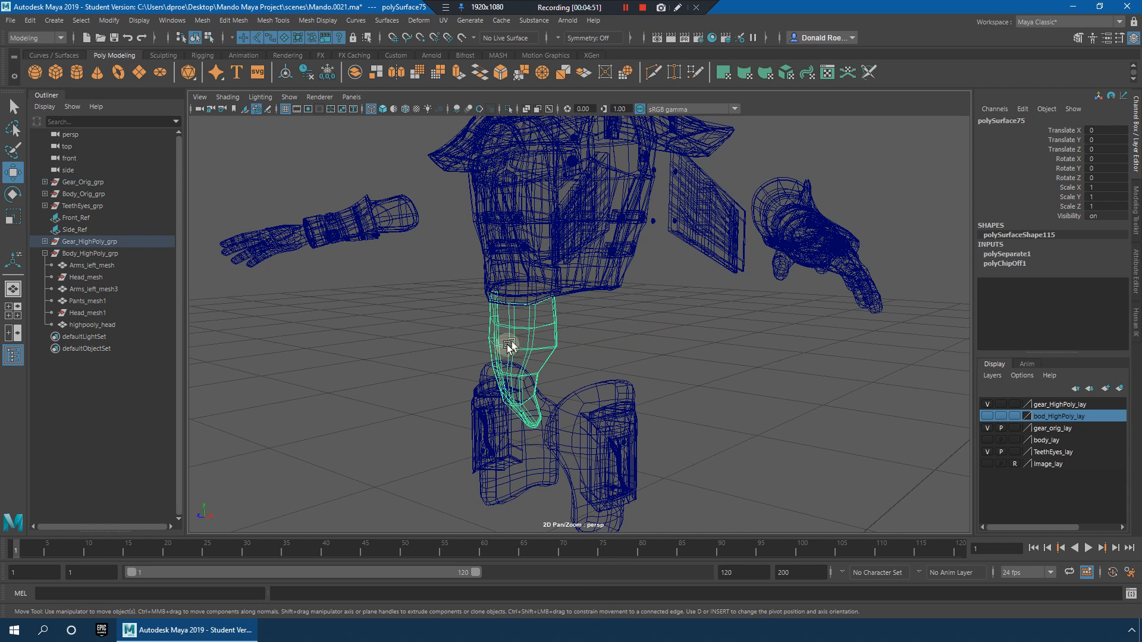
Step: Try moving the extracted crotch piece about 0.495 units along Z, and undo the move
scroll(573, 375, down, 4)
alt+drag(573, 375, 536, 455)
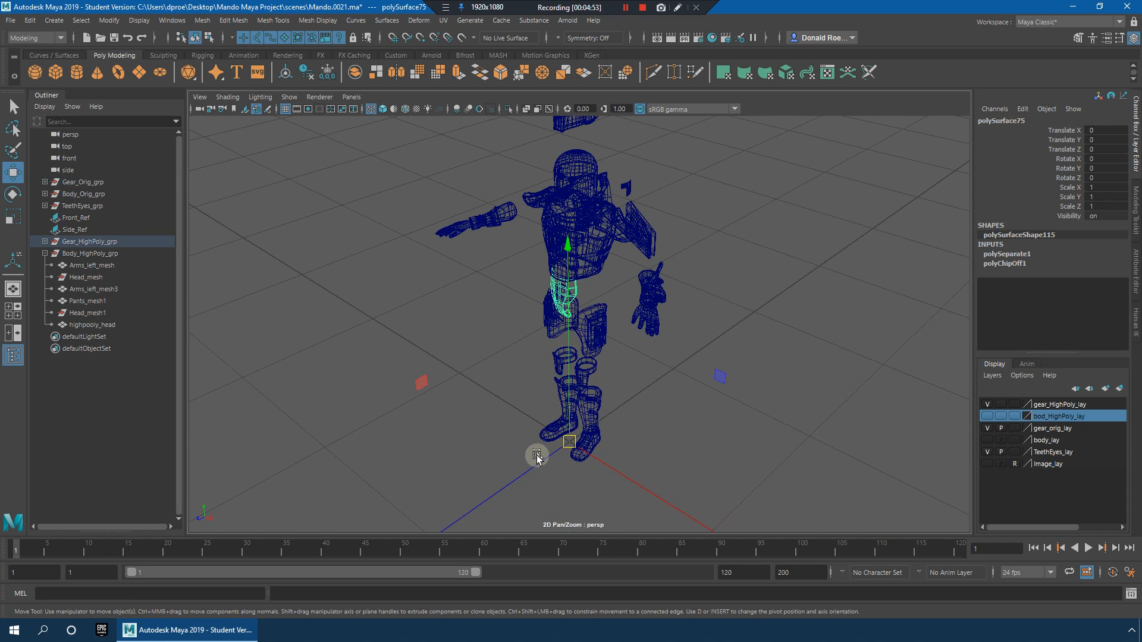
alt+drag(464, 502, 628, 398)
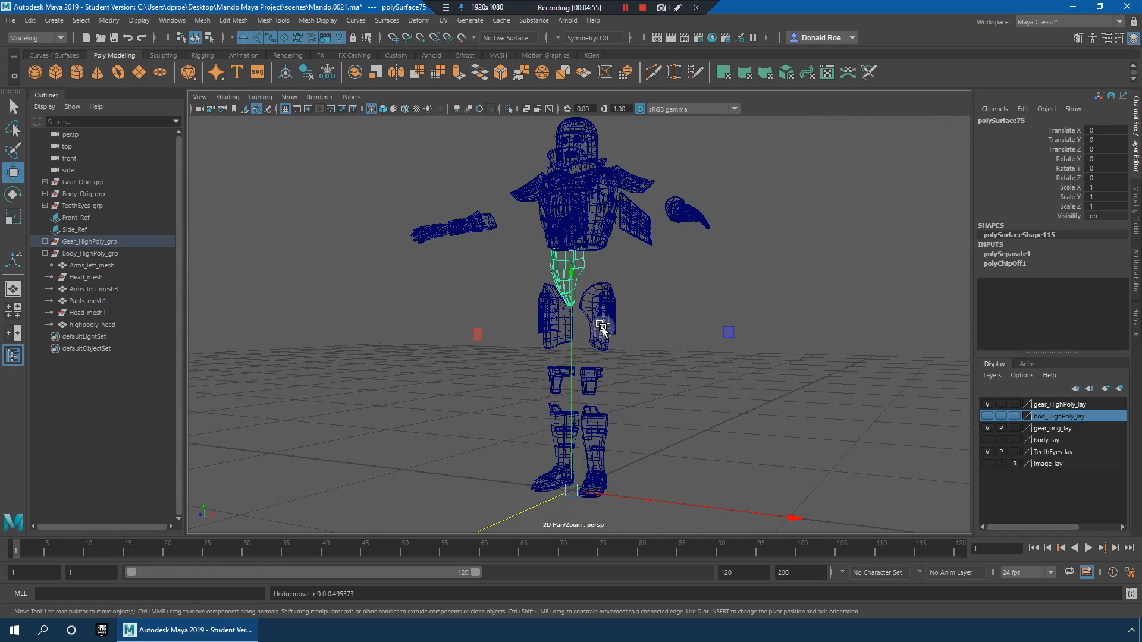
Step: Return to shaded display around the waist and turn on the bod_HighPoly_lay layer's visibility
alt+right_drag(699, 304, 838, 347)
alt+middle_drag(729, 321, 688, 398)
alt+right_drag(559, 375, 618, 326)
alt+drag(618, 326, 633, 327)
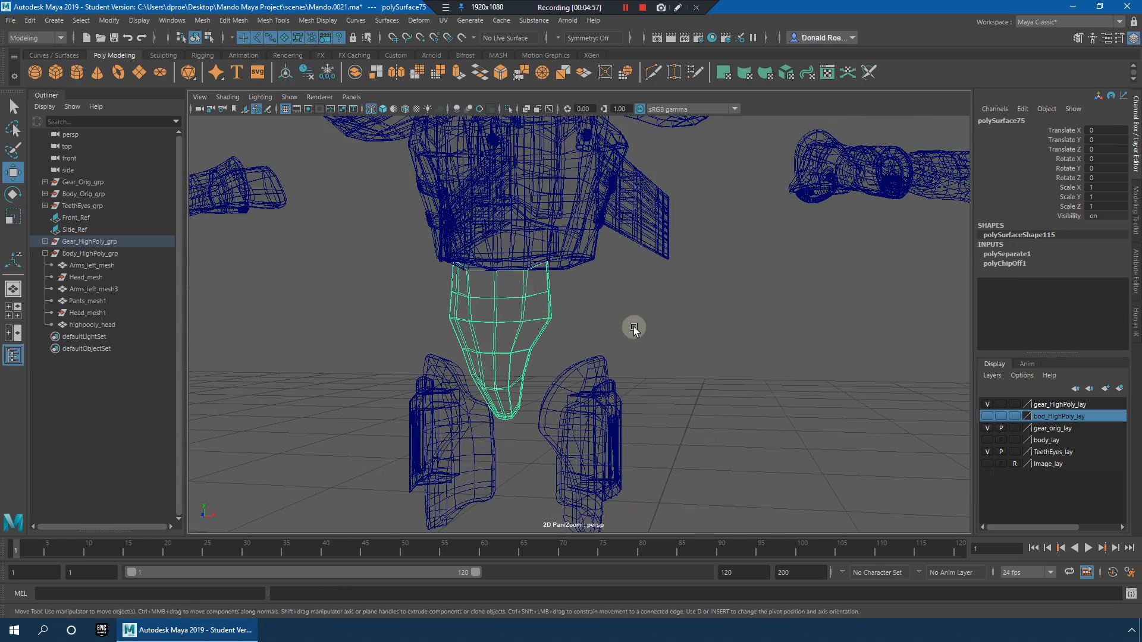
key(5)
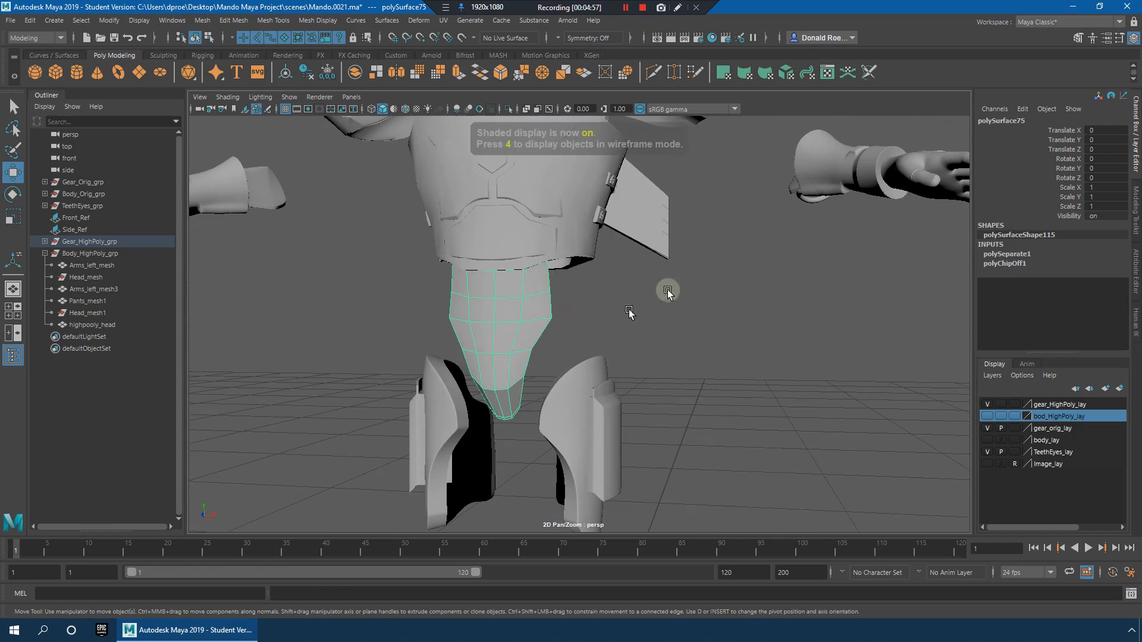
click(987, 417)
Step: Add Pants_mesh1 to the crotch piece selection and examine how the two meshes meet around the waist and hips
alt+drag(452, 287, 746, 328)
alt+right_drag(747, 328, 585, 379)
alt+middle_drag(585, 379, 607, 321)
alt+right_drag(606, 321, 767, 339)
alt+middle_drag(602, 256, 619, 323)
alt+drag(619, 323, 765, 351)
alt+middle_drag(765, 352, 721, 416)
alt+right_drag(721, 415, 803, 416)
alt+drag(762, 389, 660, 325)
alt+middle_drag(660, 324, 609, 358)
alt+right_drag(609, 358, 632, 335)
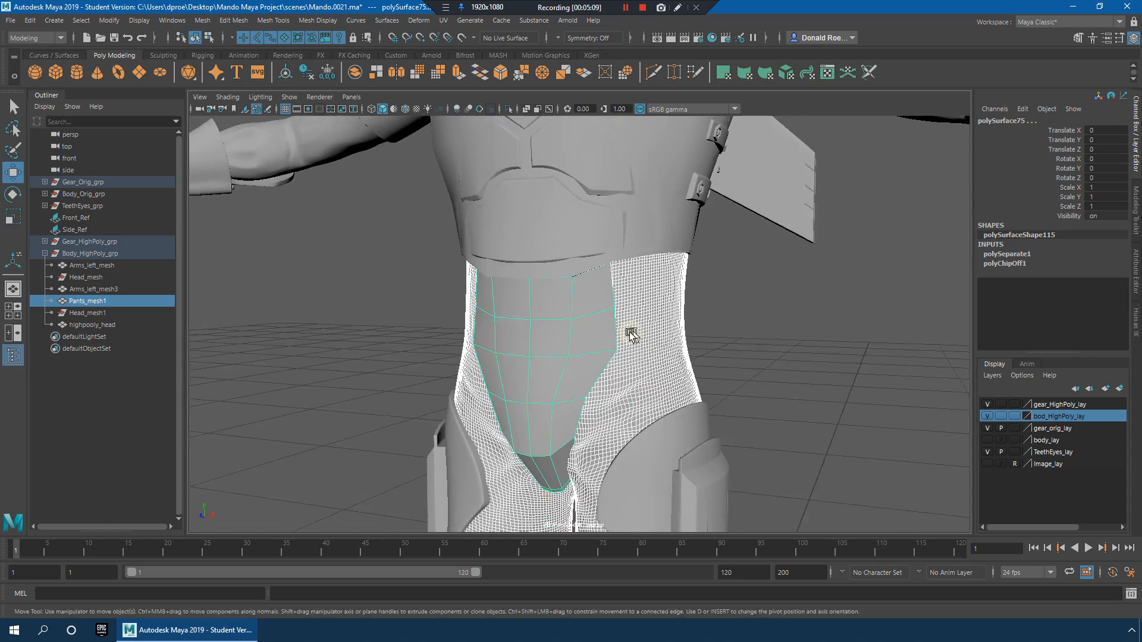
alt+drag(631, 334, 669, 348)
alt+right_drag(719, 365, 648, 357)
alt+drag(648, 357, 744, 378)
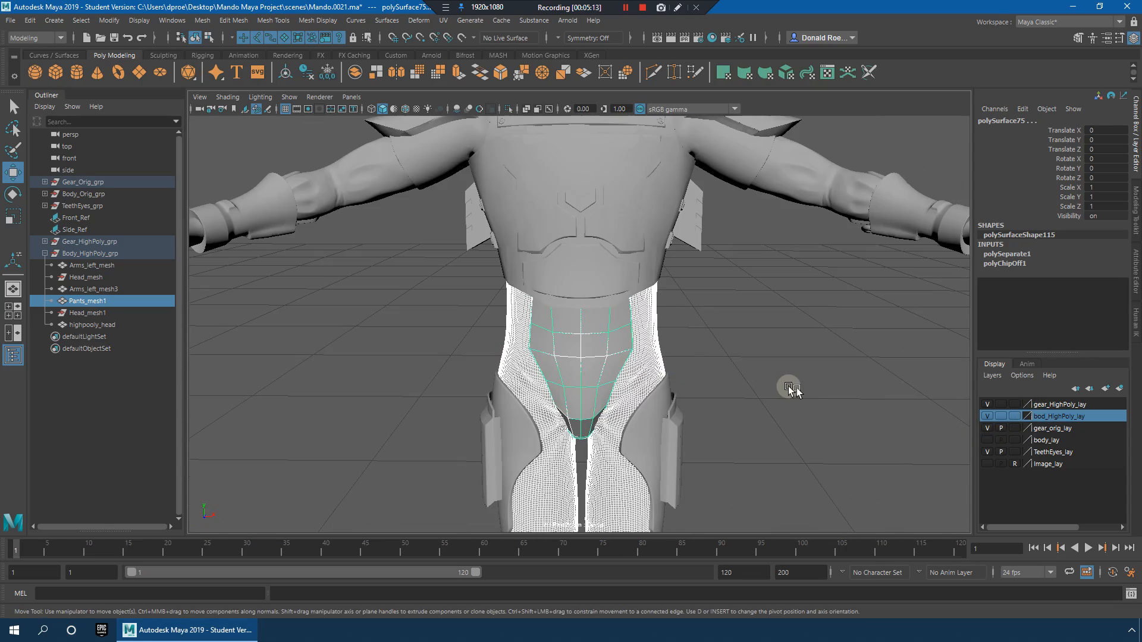
Step: Show the hidden belt and pouches again and inspect how they cover the waist from several angles
alt+drag(703, 364, 642, 352)
alt+right_drag(643, 352, 751, 382)
alt+drag(751, 382, 593, 341)
alt+drag(489, 362, 805, 369)
alt+right_drag(805, 369, 705, 371)
alt+drag(705, 371, 690, 379)
alt+right_drag(690, 378, 879, 400)
alt+drag(880, 400, 612, 360)
alt+right_drag(612, 360, 739, 357)
mouse_move(739, 356)
alt+mouse_down()
mouse_move(721, 364)
mouse_move(784, 352)
mouse_move(757, 352)
alt+mouse_up()
alt+right_drag(757, 351, 855, 381)
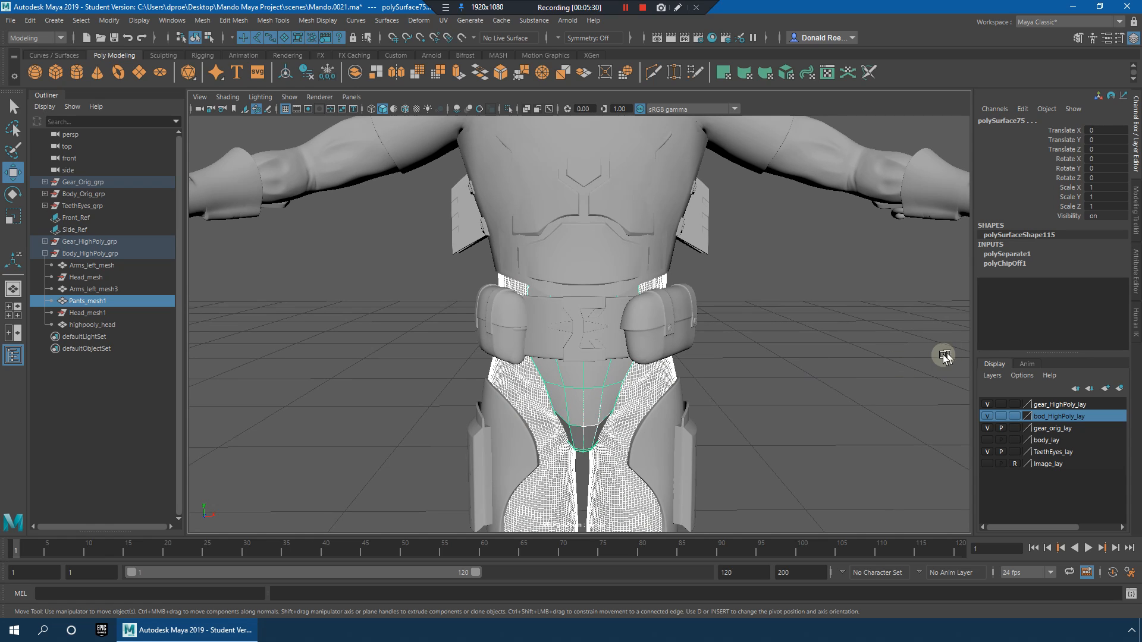
Step: Examine the torso armor, shoulder plates and belt up close and as a whole, and clear the selection
alt+right_drag(673, 313, 571, 265)
alt+drag(570, 265, 587, 289)
alt+right_drag(586, 288, 688, 311)
alt+drag(688, 311, 701, 306)
alt+right_drag(701, 307, 607, 315)
alt+drag(663, 339, 597, 331)
alt+right_drag(597, 331, 713, 347)
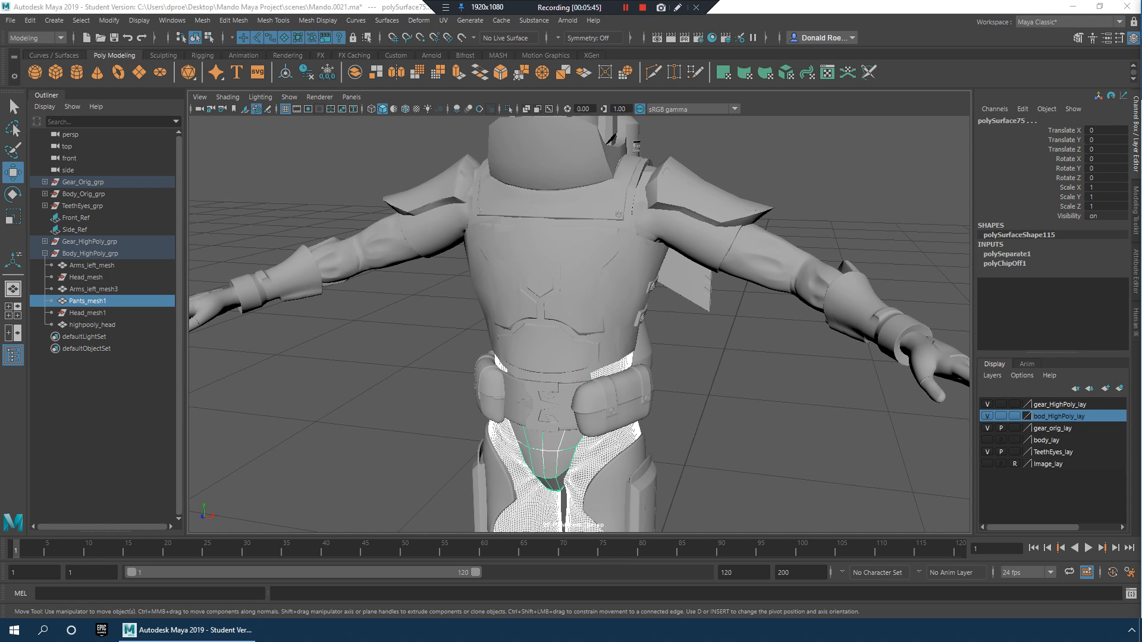
alt+right_drag(658, 326, 478, 302)
alt+drag(485, 304, 558, 315)
click(489, 252)
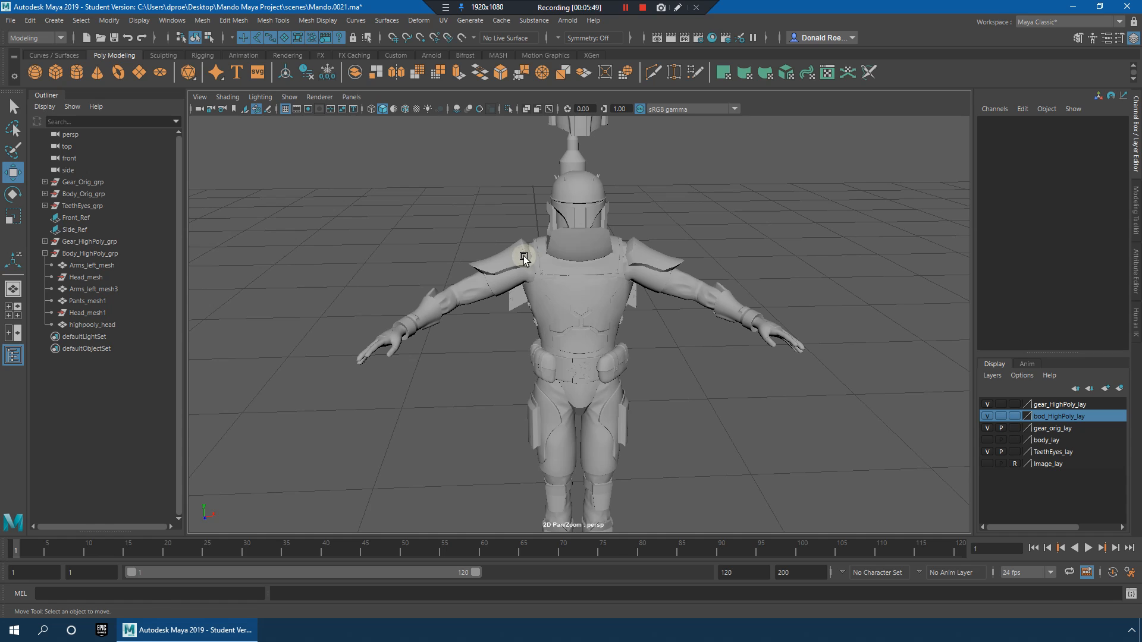
Step: Delete the character's right arm mesh together with its glove, gauntlet and shoulder plate
alt+drag(690, 263, 711, 293)
alt+right_drag(711, 293, 529, 274)
alt+drag(575, 287, 546, 279)
click(340, 211)
drag(257, 197, 491, 395)
alt+drag(612, 357, 724, 367)
drag(680, 259, 711, 287)
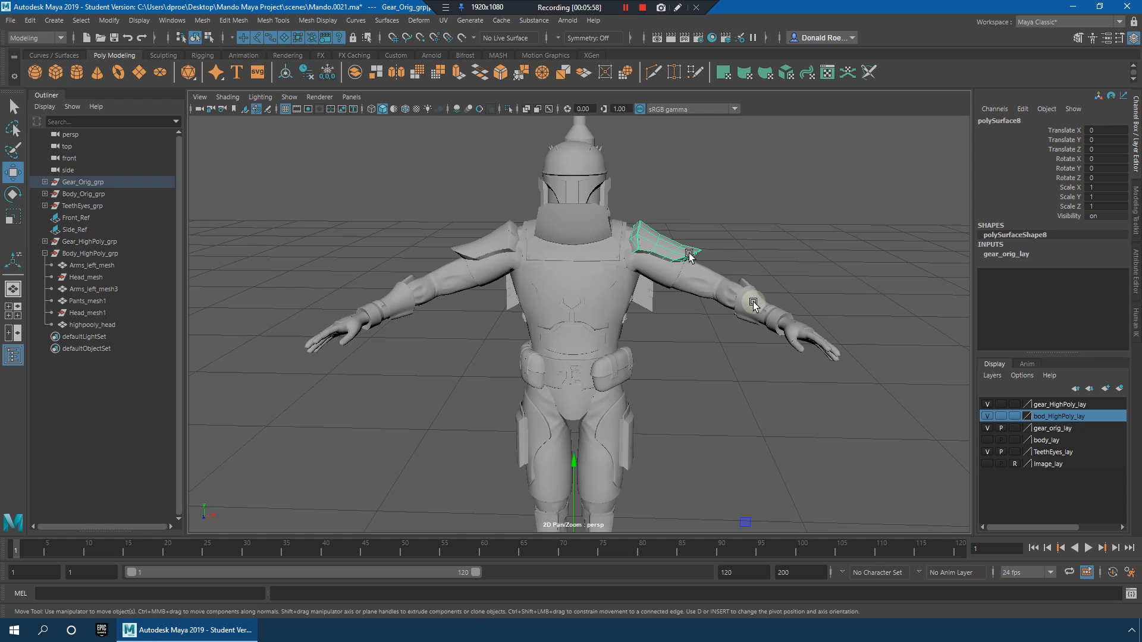
drag(437, 405, 553, 324)
key(Delete)
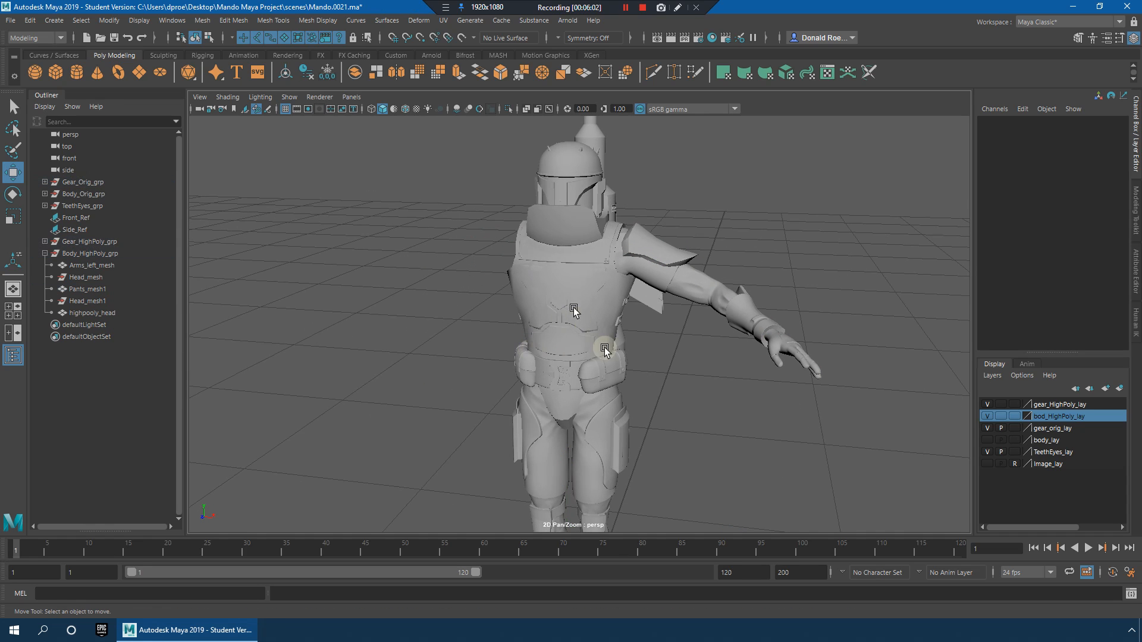
Step: Select Pants_mesh1 and examine how it spans both legs beneath the thigh and shin armor
alt+middle_drag(586, 427, 573, 347)
click(575, 398)
alt+middle_drag(575, 400, 587, 343)
alt+drag(576, 341, 605, 343)
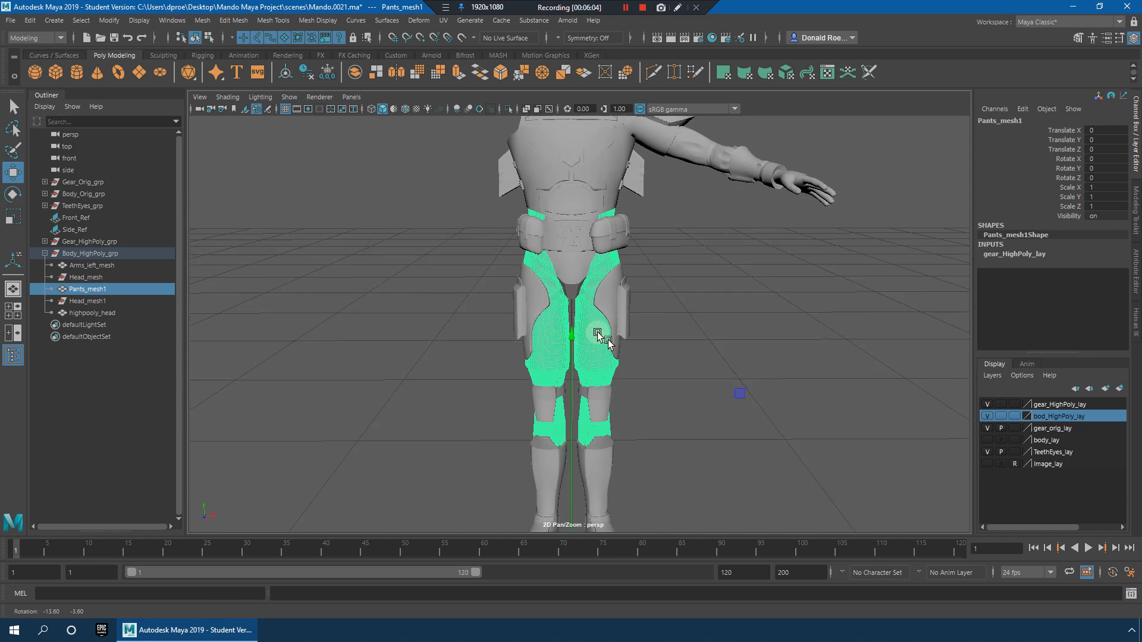
alt+right_drag(605, 342, 722, 363)
alt+middle_drag(631, 226, 636, 456)
Step: Inspect the chest armor in component mode from several angles, return it to object mode, and clear the selection
click(590, 299)
right_drag(615, 248, 624, 280)
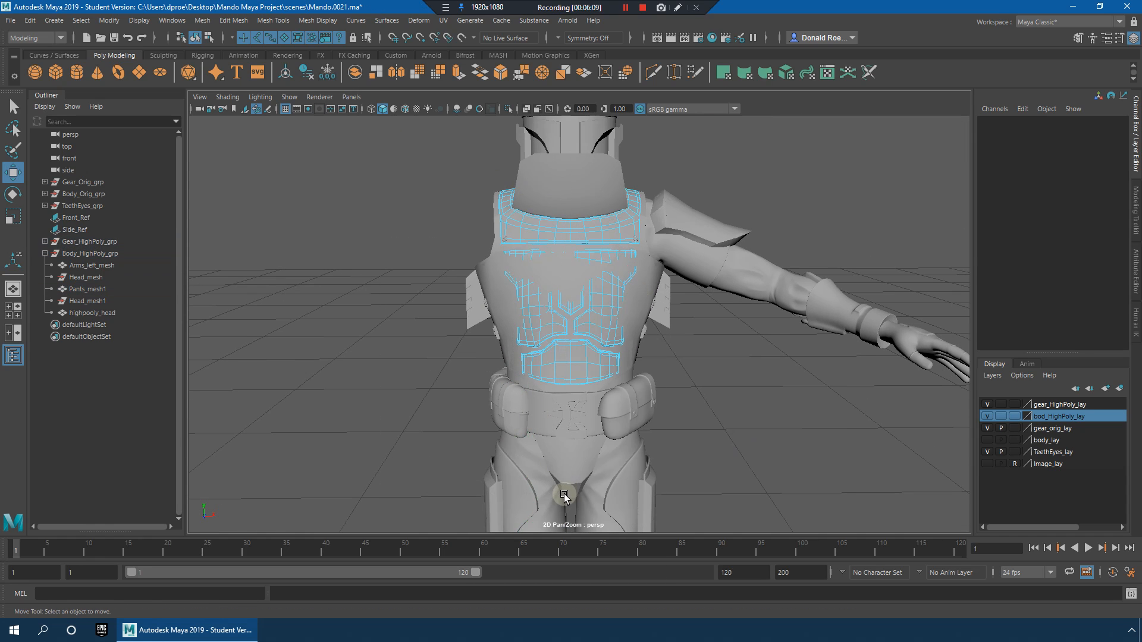
mouse_move(748, 377)
alt+mouse_down()
mouse_move(716, 390)
mouse_move(767, 374)
alt+mouse_up()
alt+right_drag(690, 349, 765, 349)
mouse_move(660, 360)
alt+mouse_down()
mouse_move(734, 351)
mouse_move(674, 349)
alt+mouse_up()
alt+right_drag(674, 349, 571, 341)
alt+drag(571, 342, 666, 334)
alt+drag(443, 297, 577, 329)
right_drag(577, 304, 639, 275)
click(816, 412)
Step: Select the jetpack fin on the character's right side and delete it
alt+drag(773, 426, 766, 387)
click(718, 359)
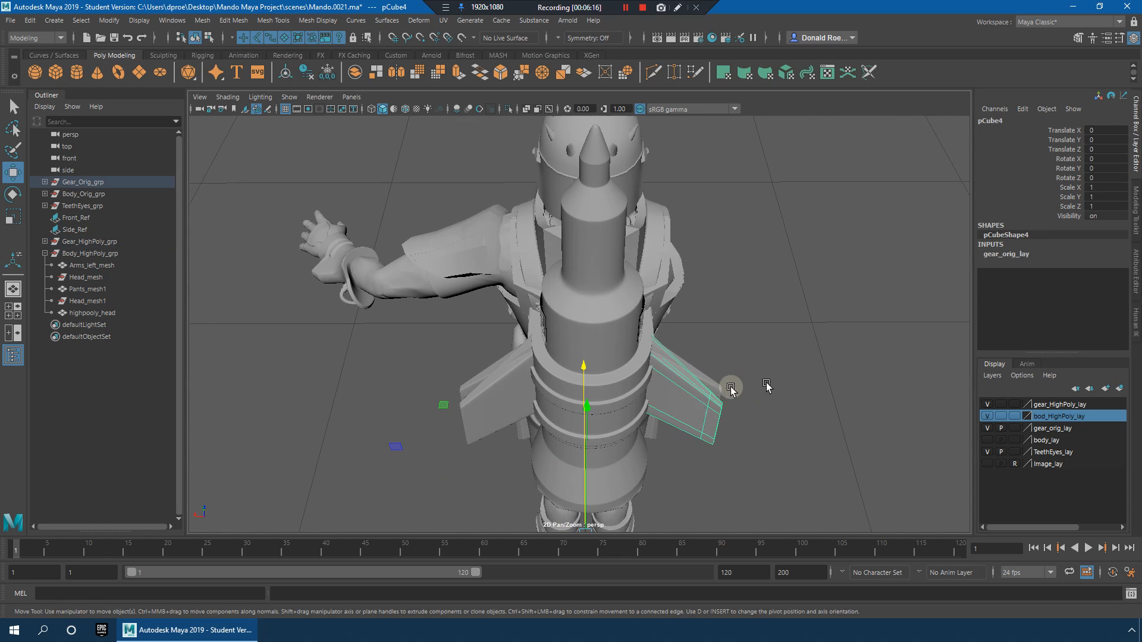
click(848, 426)
alt+drag(783, 316, 582, 315)
click(540, 290)
key(Delete)
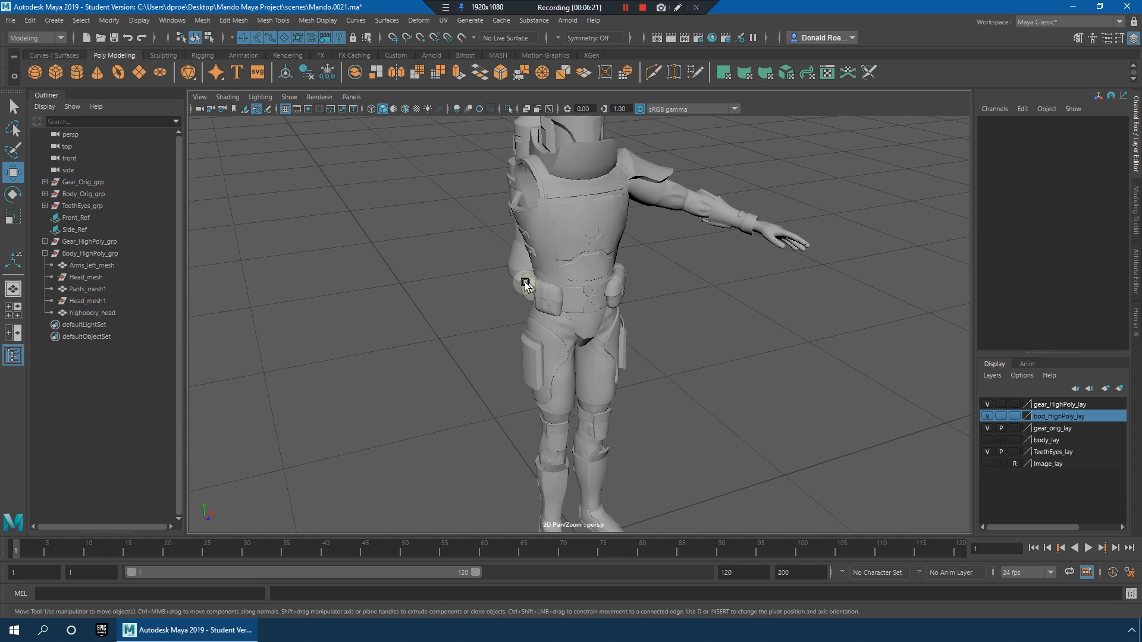
Step: Delete the thigh armor and thigh pouch on the character's right leg, along with the right belt pouch
click(534, 361)
key(Delete)
click(538, 361)
key(Delete)
click(596, 373)
click(529, 347)
key(Delete)
click(541, 357)
key(Delete)
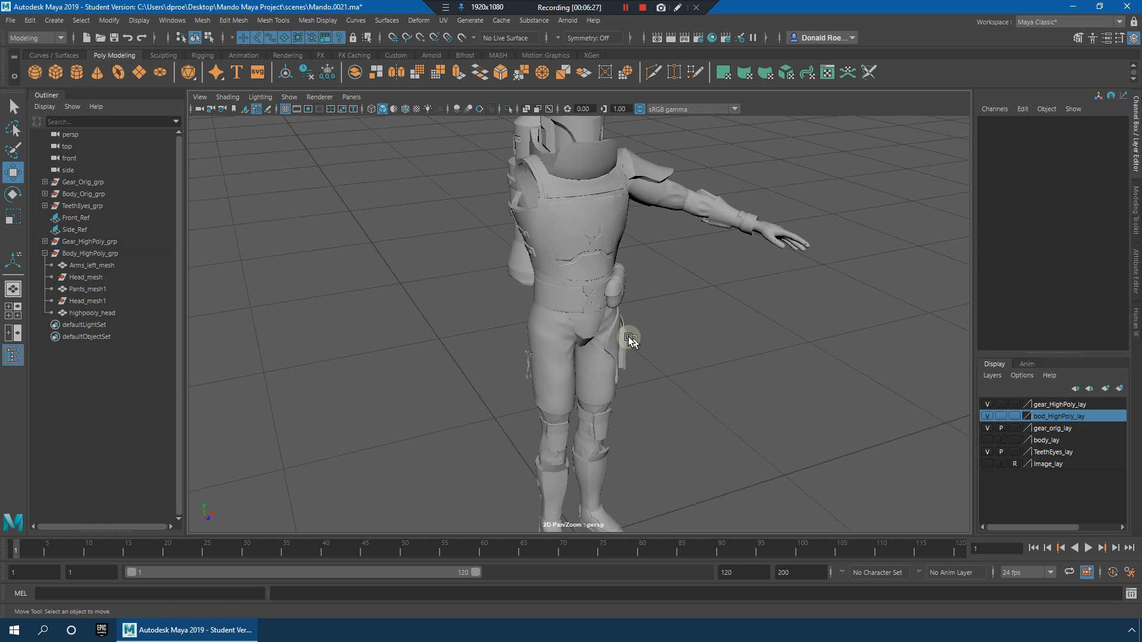
Step: Delete the remaining knee and shin armor pieces and the boot from the character's right leg
click(626, 338)
alt+middle_drag(688, 431, 702, 309)
alt+right_drag(644, 351, 788, 369)
click(562, 391)
key(Delete)
click(550, 261)
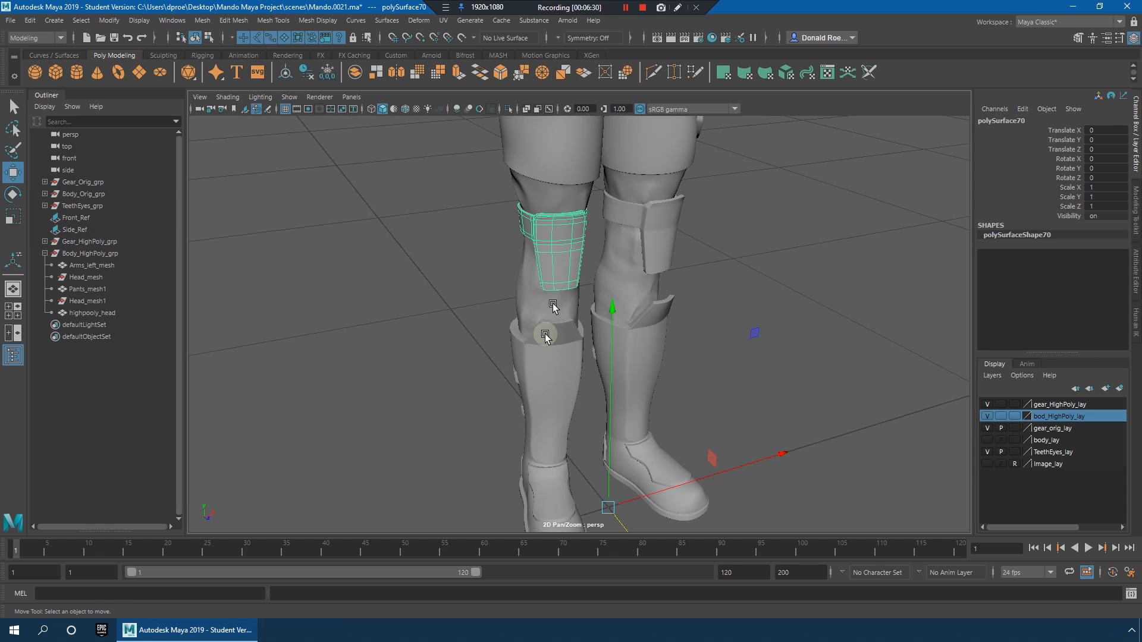
key(Delete)
drag(486, 359, 586, 523)
key(Delete)
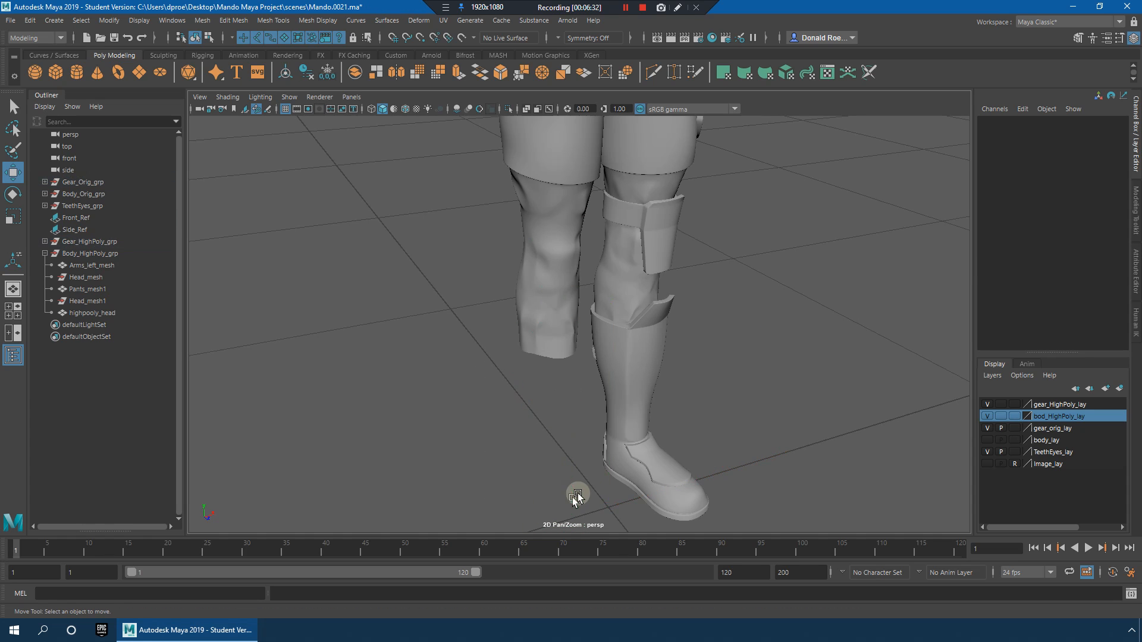
Step: Delete the small leftover pieces beside the character's right thigh
alt+right_drag(820, 285, 664, 238)
alt+middle_drag(665, 237, 650, 411)
alt+drag(650, 410, 594, 395)
drag(516, 362, 560, 452)
alt+drag(630, 416, 619, 414)
key(Delete)
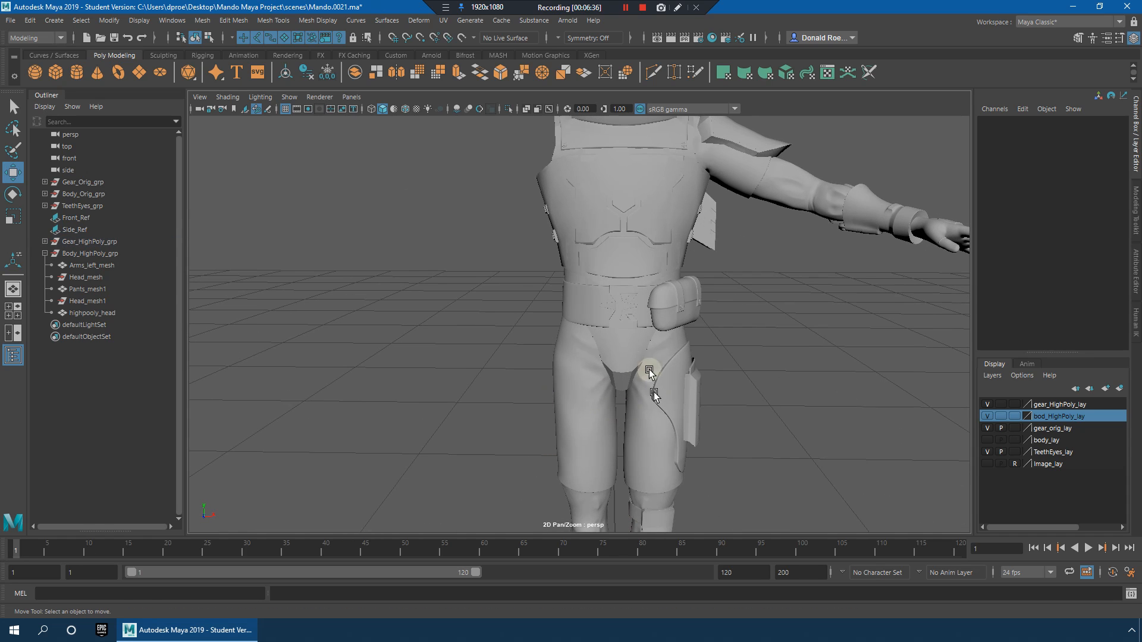
Step: Examine the pants, torso armor, helmet and remaining left-side gear from several angles after the right-side cleanup
click(583, 412)
alt+middle_drag(717, 311, 699, 443)
alt+drag(699, 445, 614, 298)
click(604, 179)
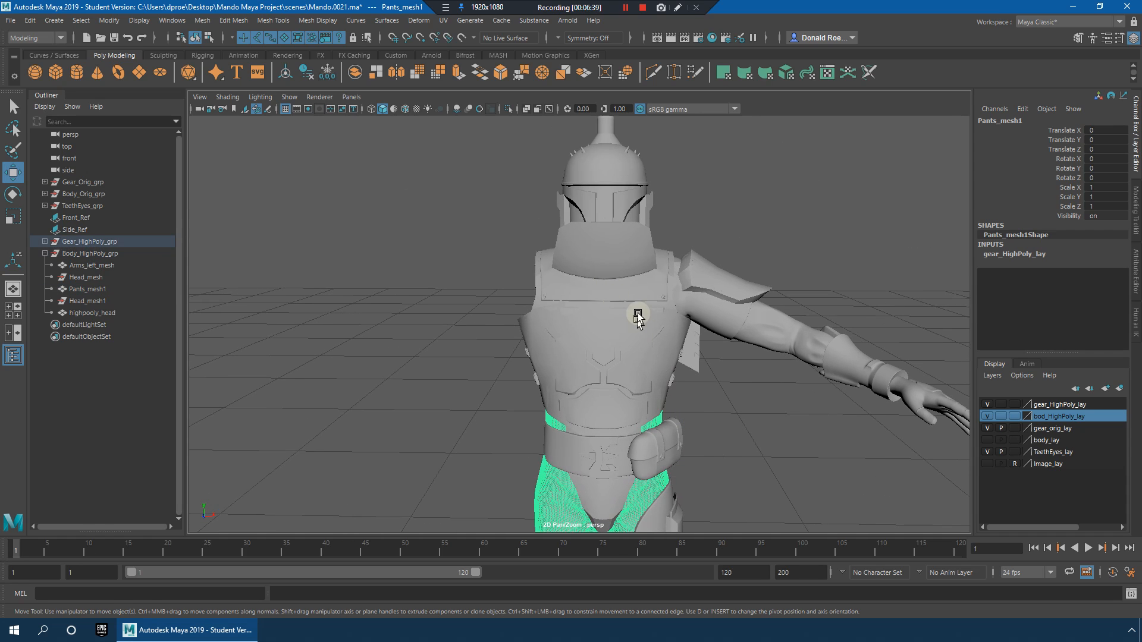
alt+drag(618, 214, 661, 299)
alt+right_drag(661, 299, 619, 270)
alt+drag(663, 279, 635, 288)
alt+right_drag(636, 287, 492, 270)
alt+middle_drag(629, 275, 629, 329)
alt+drag(704, 274, 554, 292)
alt+drag(599, 369, 689, 321)
alt+right_drag(782, 303, 668, 262)
alt+middle_drag(698, 323, 696, 173)
alt+drag(645, 267, 687, 243)
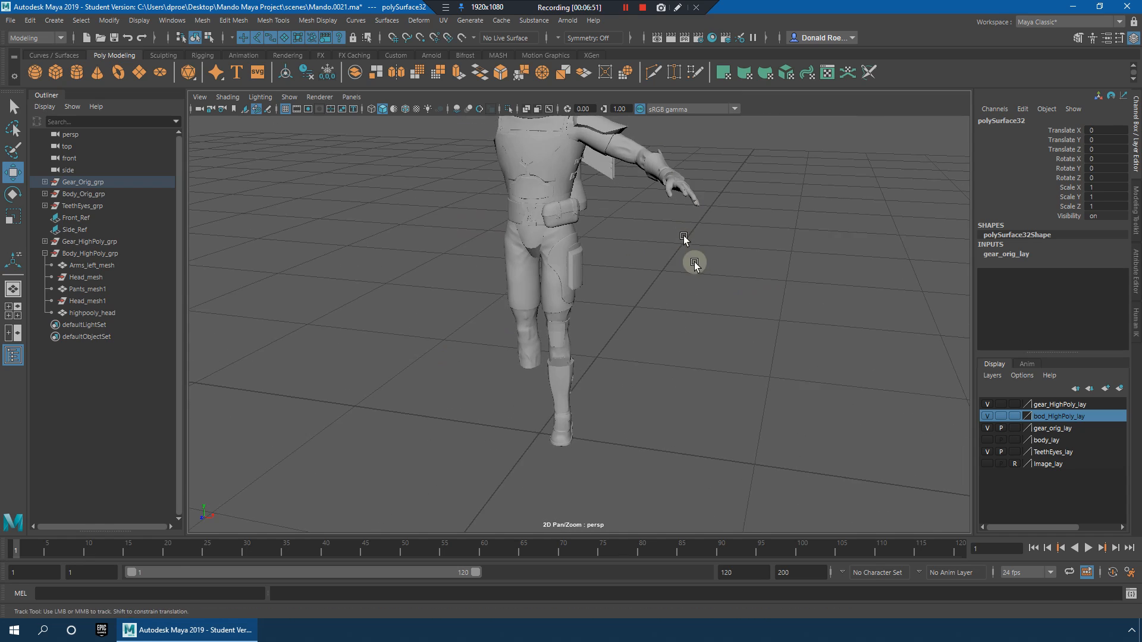
alt+middle_drag(687, 243, 688, 303)
alt+right_drag(722, 307, 686, 273)
alt+middle_drag(681, 263, 686, 271)
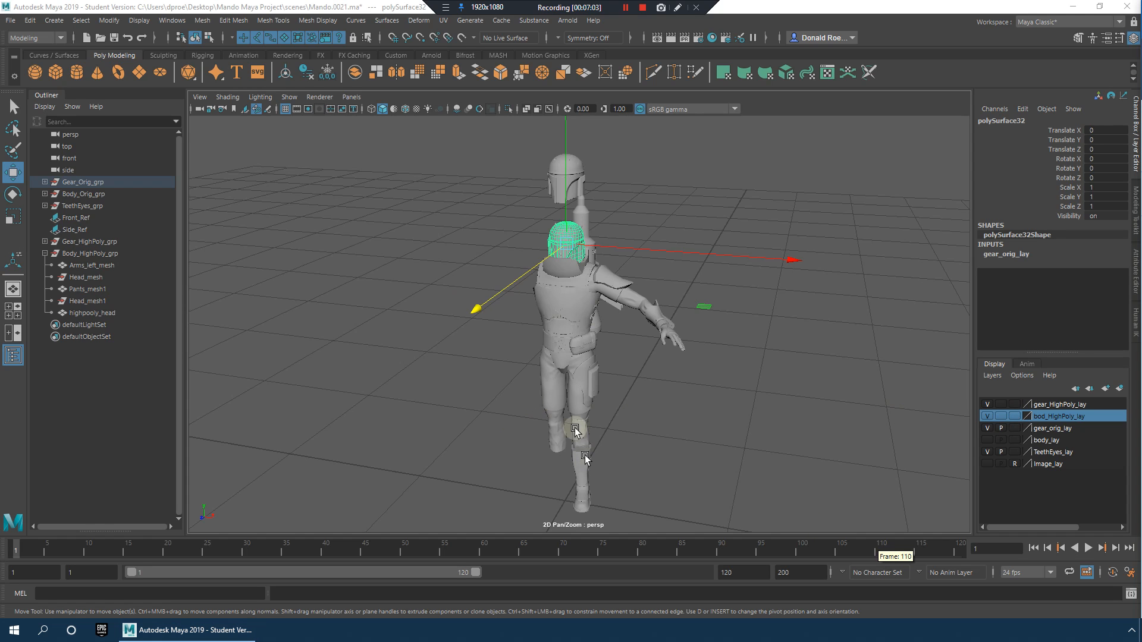
Step: Reset the vertical translation of the raised helmet so it sits back on the head, and clear the selection
alt+drag(663, 194, 701, 258)
click(507, 153)
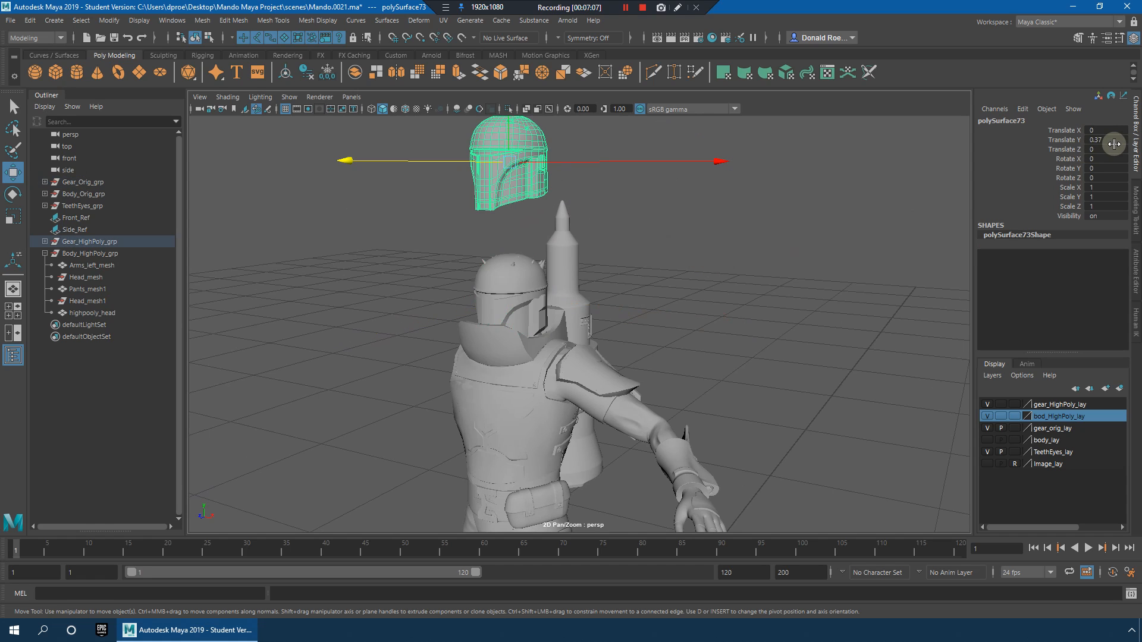
key(Return)
click(716, 270)
Step: Inspect the whole character and collapse Body_HighPoly_grp in the Outliner
alt+middle_drag(719, 304, 765, 137)
alt+right_drag(765, 136, 574, 231)
alt+drag(574, 231, 593, 258)
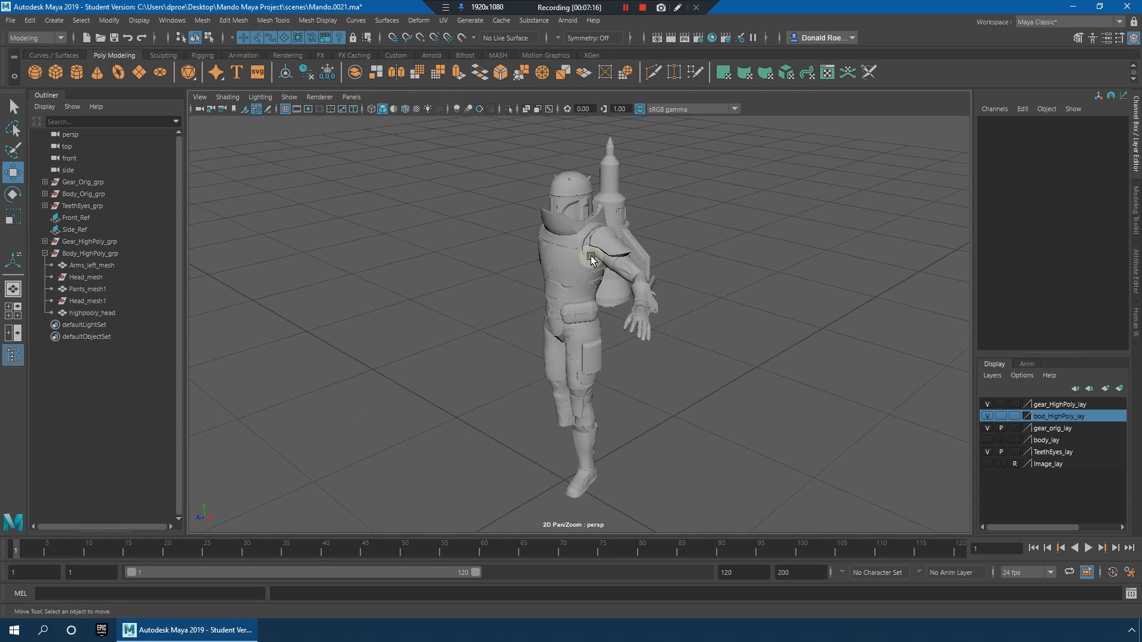
alt+right_drag(663, 230, 785, 339)
alt+drag(785, 339, 805, 294)
alt+right_drag(805, 293, 638, 237)
click(45, 253)
Step: Select all the visible character parts and freeze their transformations
alt+drag(395, 257, 591, 224)
alt+right_drag(591, 224, 762, 262)
alt+drag(762, 263, 823, 295)
alt+right_drag(823, 295, 789, 291)
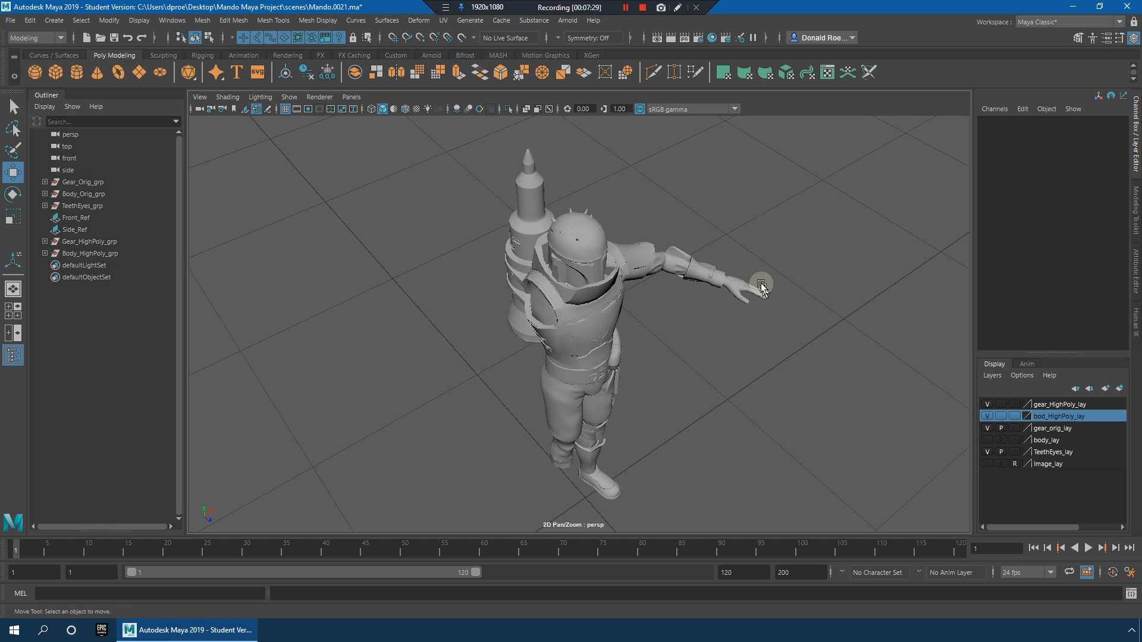
alt+drag(653, 205, 675, 323)
alt+right_drag(676, 323, 552, 245)
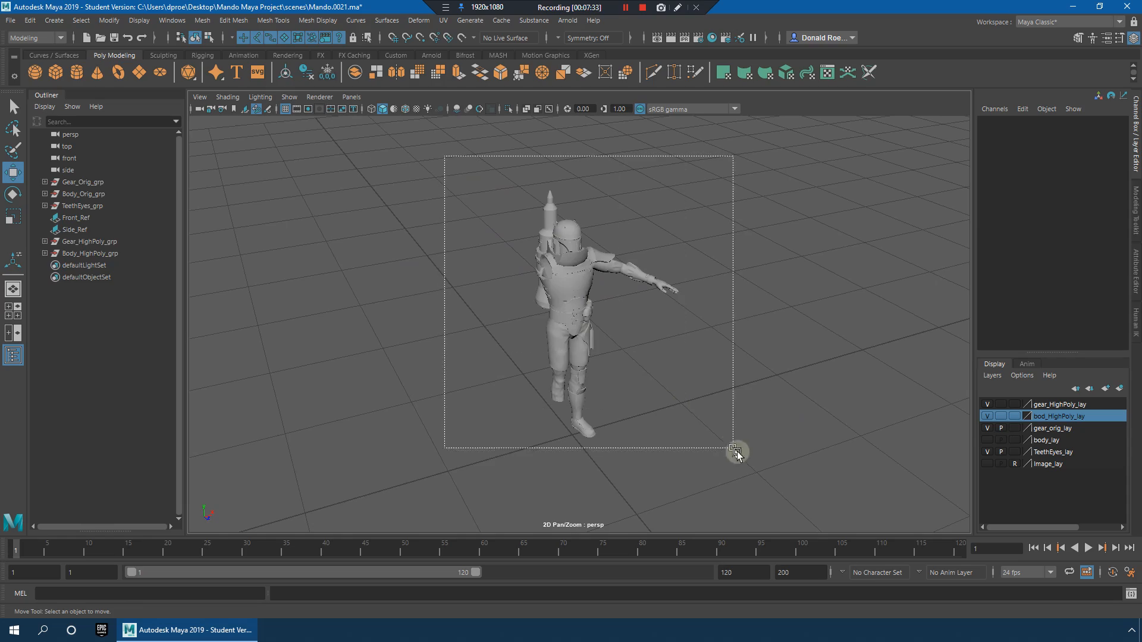
drag(735, 452, 761, 464)
alt+drag(585, 292, 379, 161)
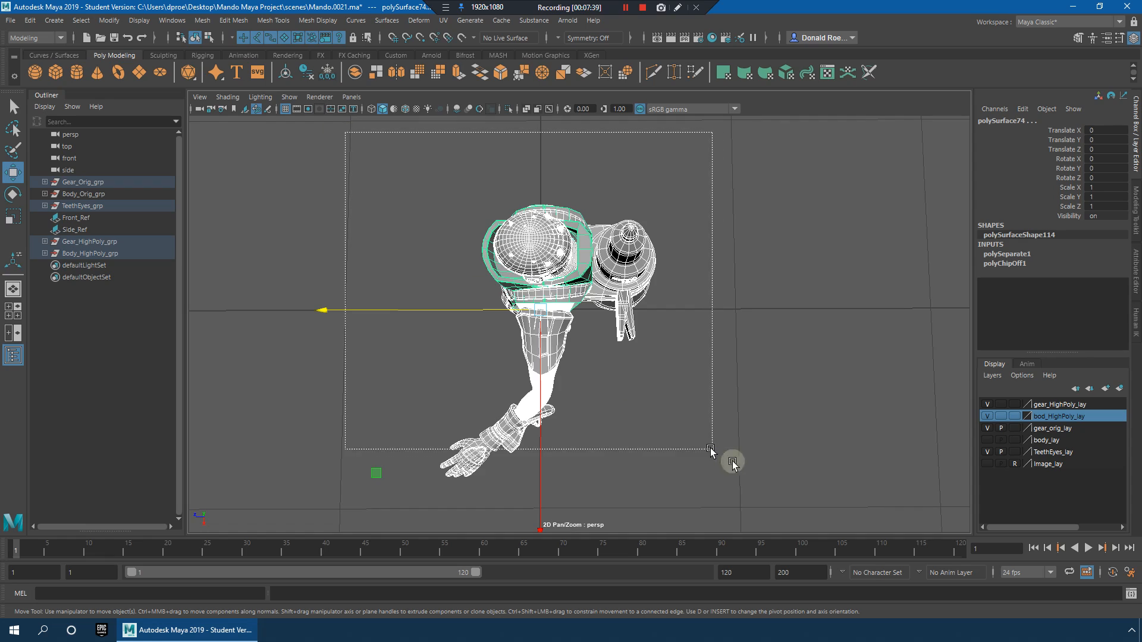
alt+drag(565, 392, 665, 310)
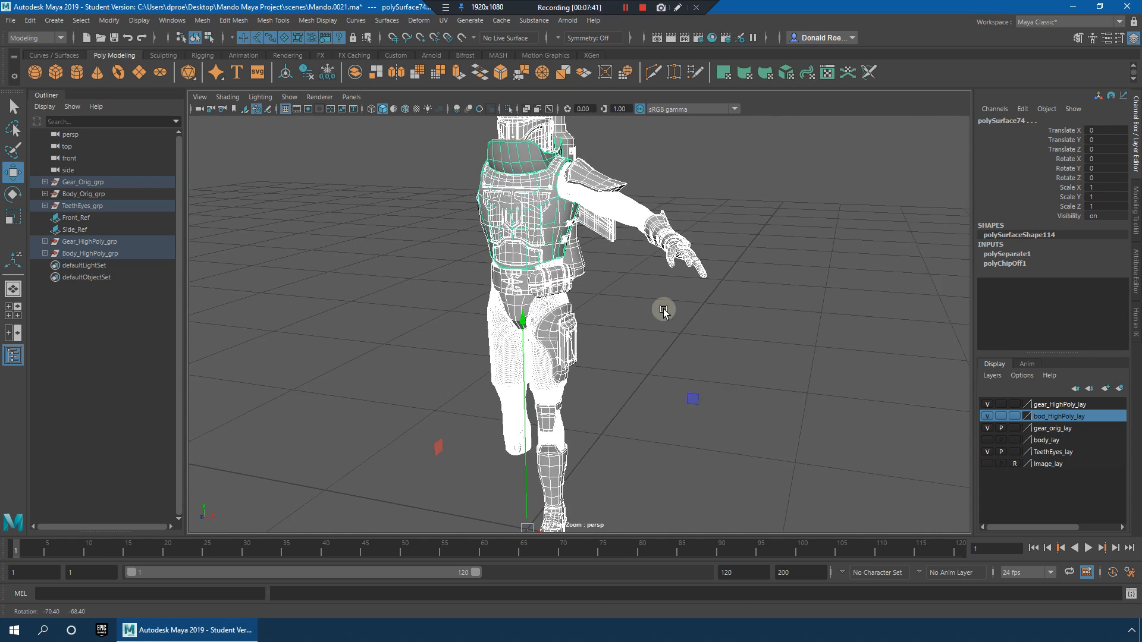
scroll(664, 310, down, 4)
click(110, 20)
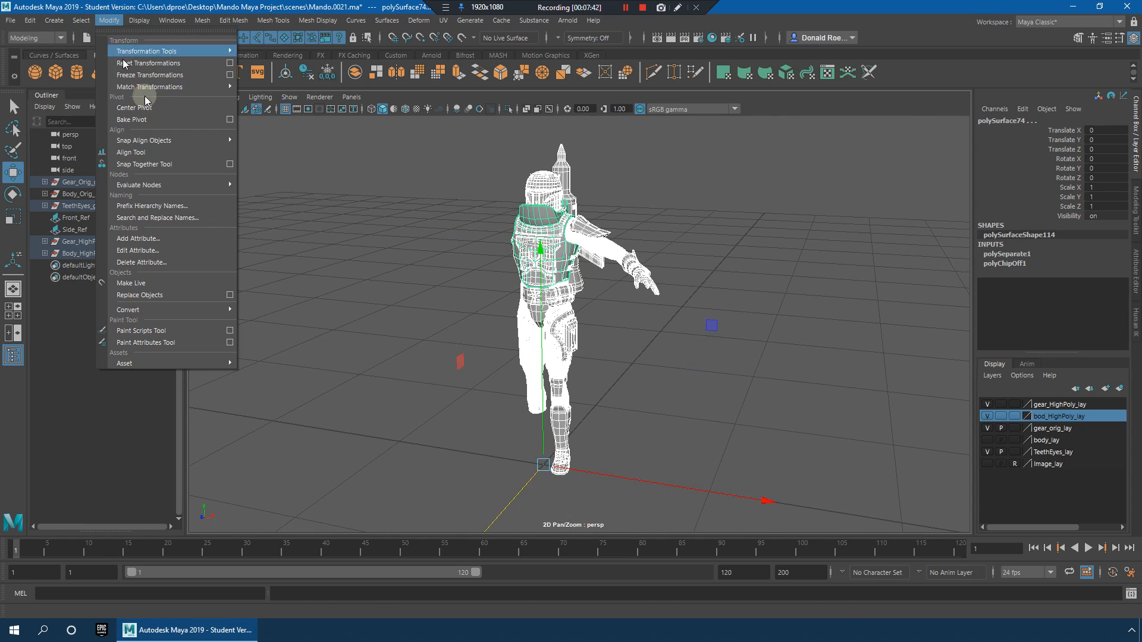
click(142, 76)
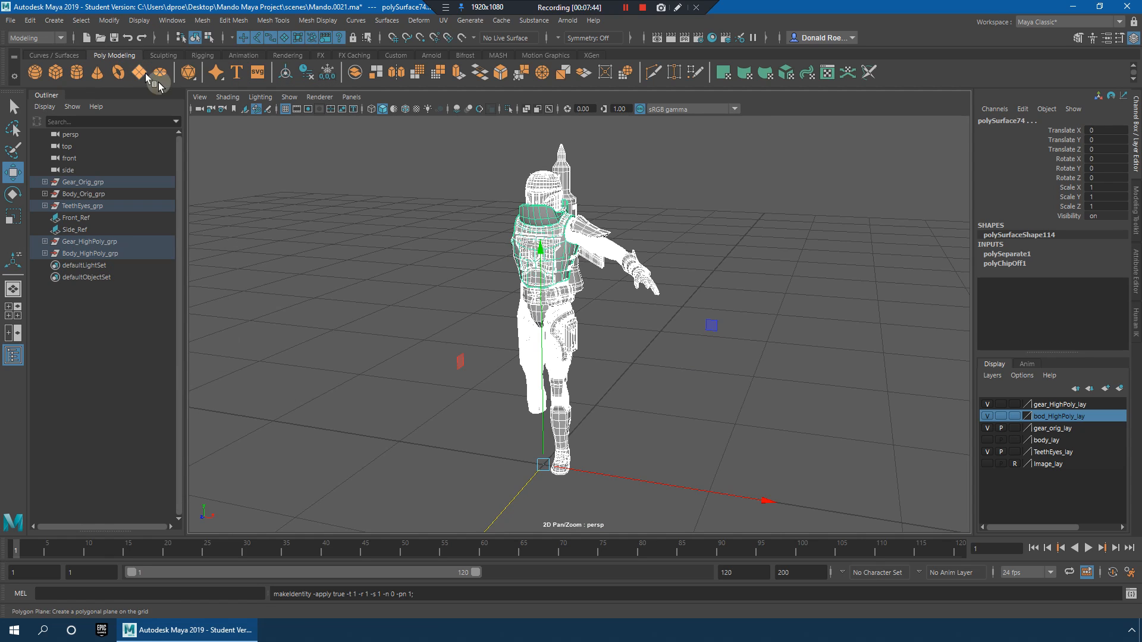
Step: Reset the transformations of the selected character parts and center their pivots
click(108, 21)
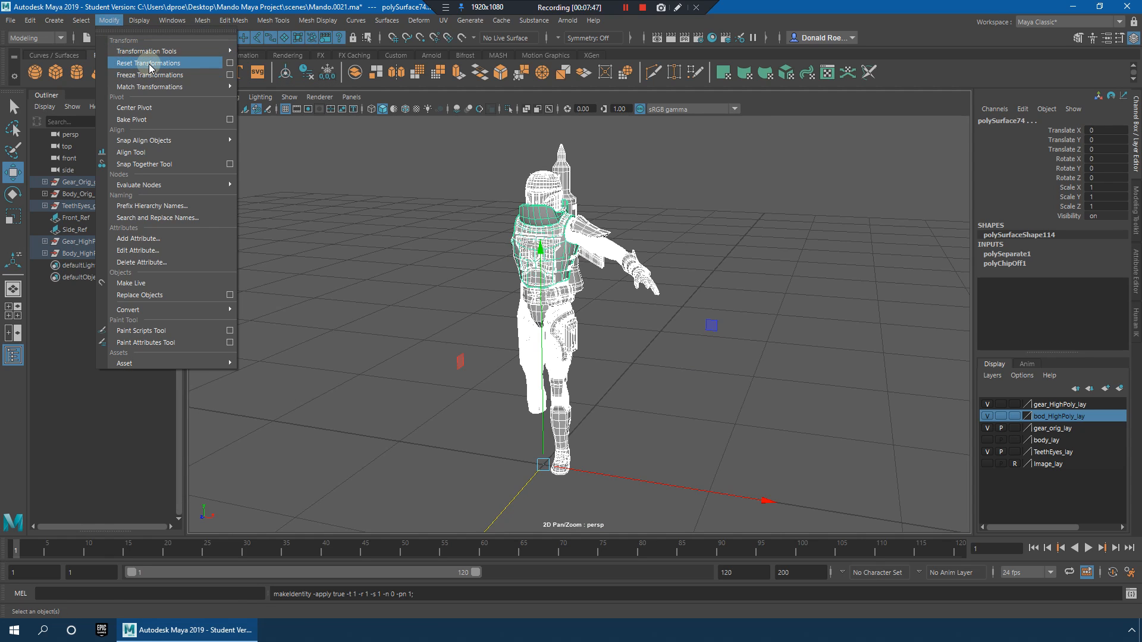
click(150, 64)
click(109, 21)
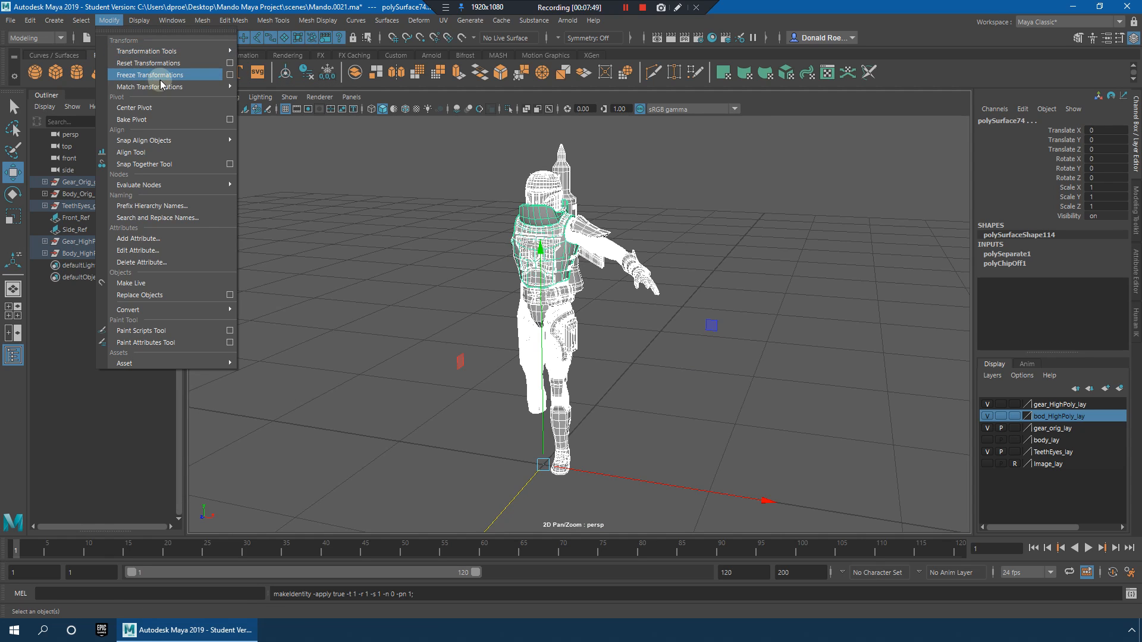
click(135, 108)
alt+middle_drag(592, 245, 615, 326)
alt+right_drag(614, 326, 644, 258)
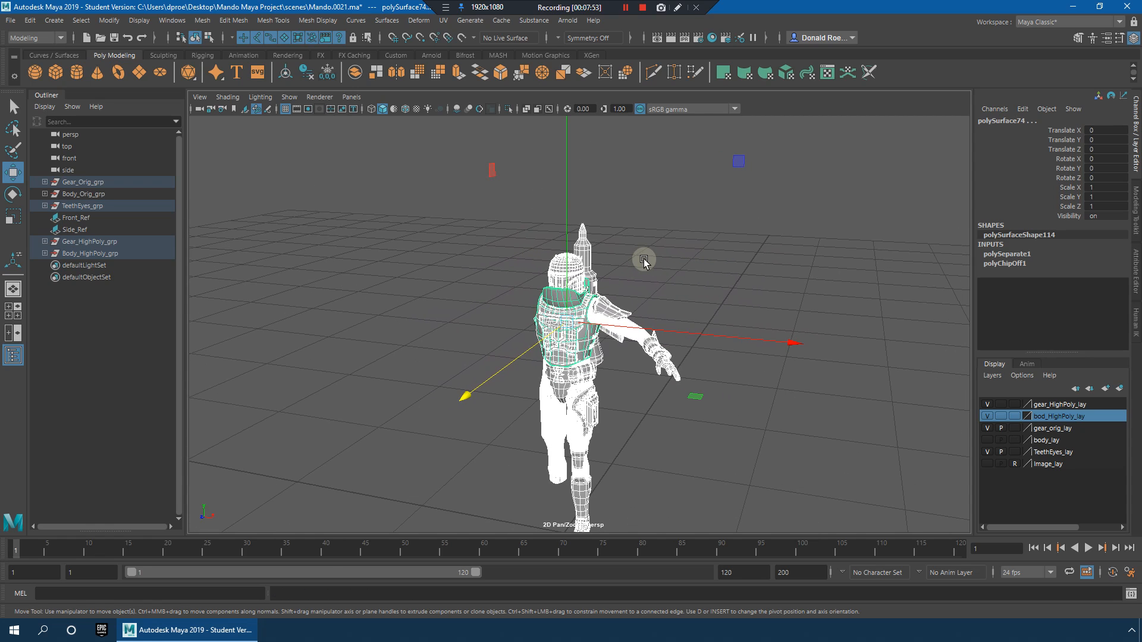
alt+drag(659, 303, 699, 238)
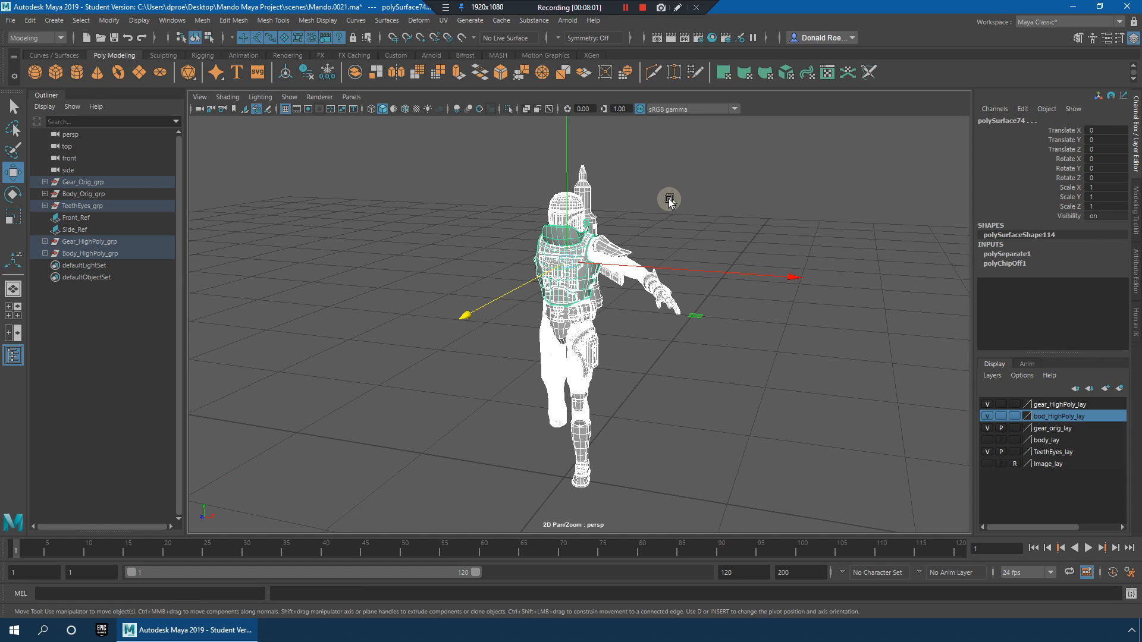
Step: Clear the selection and select the helmet and head parts together from a side view
drag(658, 204, 747, 261)
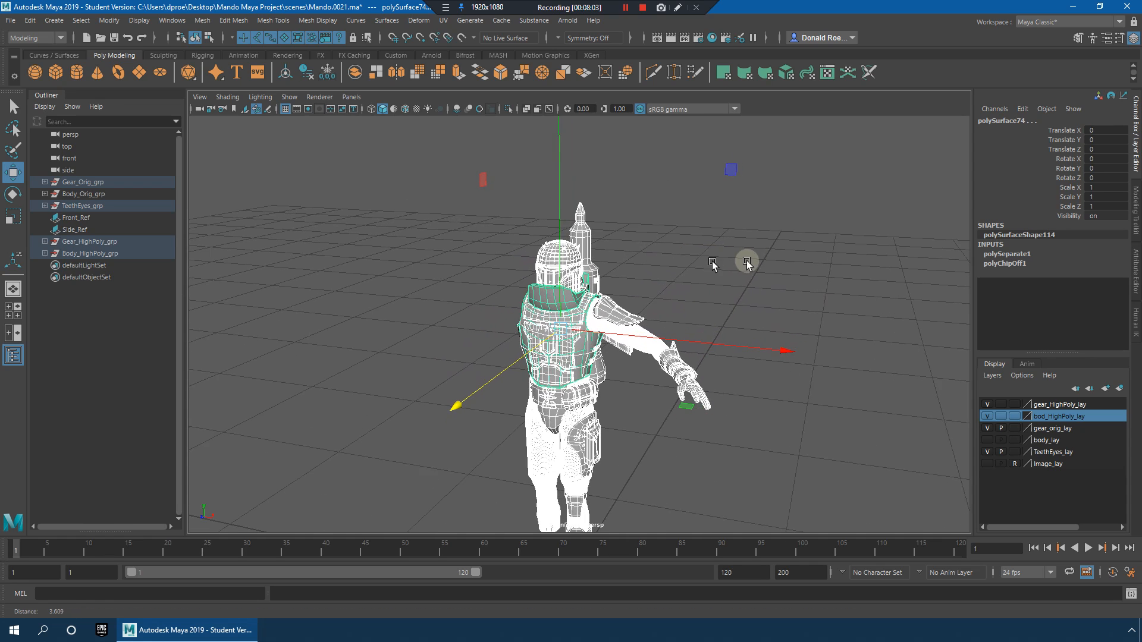
alt+right_drag(746, 260, 750, 260)
click(729, 250)
alt+drag(729, 250, 619, 237)
alt+middle_drag(620, 237, 642, 271)
alt+right_drag(642, 271, 692, 283)
alt+drag(529, 229, 578, 288)
drag(435, 255, 603, 344)
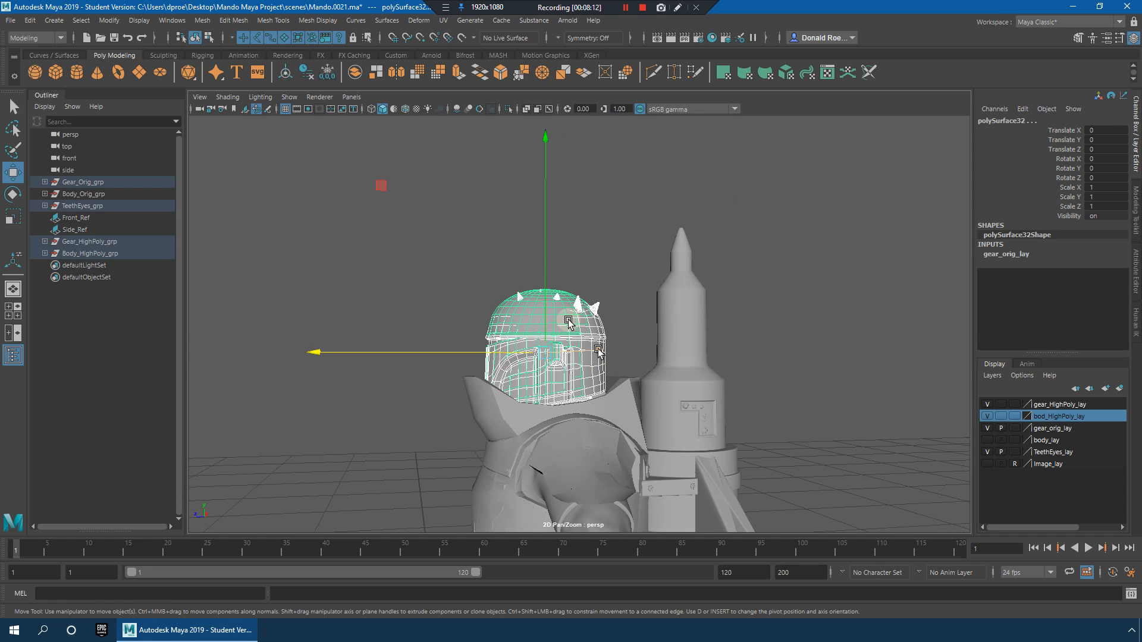
Step: Try to move the selected helmet and head parts away from the body, and undo the moves
drag(546, 293, 580, 84)
alt+drag(721, 179, 633, 297)
drag(593, 252, 592, 220)
drag(591, 277, 249, 200)
key(ctrl+z)
key(ctrl+z)
key(ctrl+z)
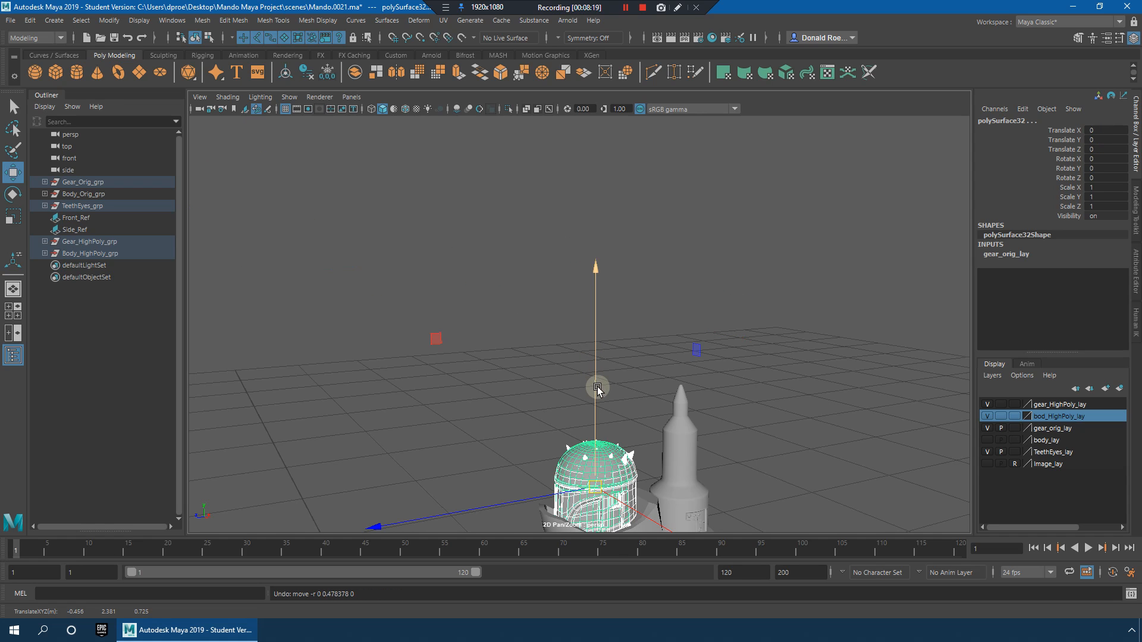
alt+drag(635, 314, 446, 387)
key(ctrl+z)
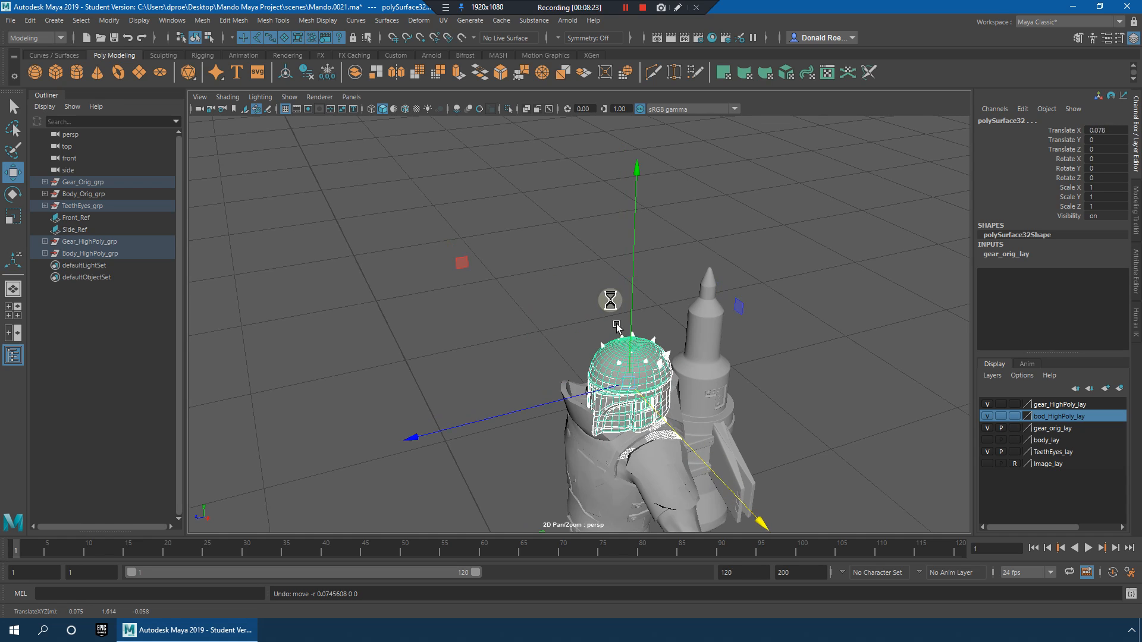
Step: Raise the head and helmet above the body, and lift the helmet parts further to a Translate Y of 1.808
drag(617, 277, 621, 5)
alt+right_drag(817, 249, 652, 196)
alt+drag(578, 300, 582, 186)
alt+right_drag(582, 186, 832, 378)
alt+drag(832, 378, 504, 254)
alt+right_drag(626, 255, 586, 279)
alt+drag(586, 279, 626, 24)
alt+right_drag(704, 263, 666, 248)
alt+middle_drag(666, 248, 639, 402)
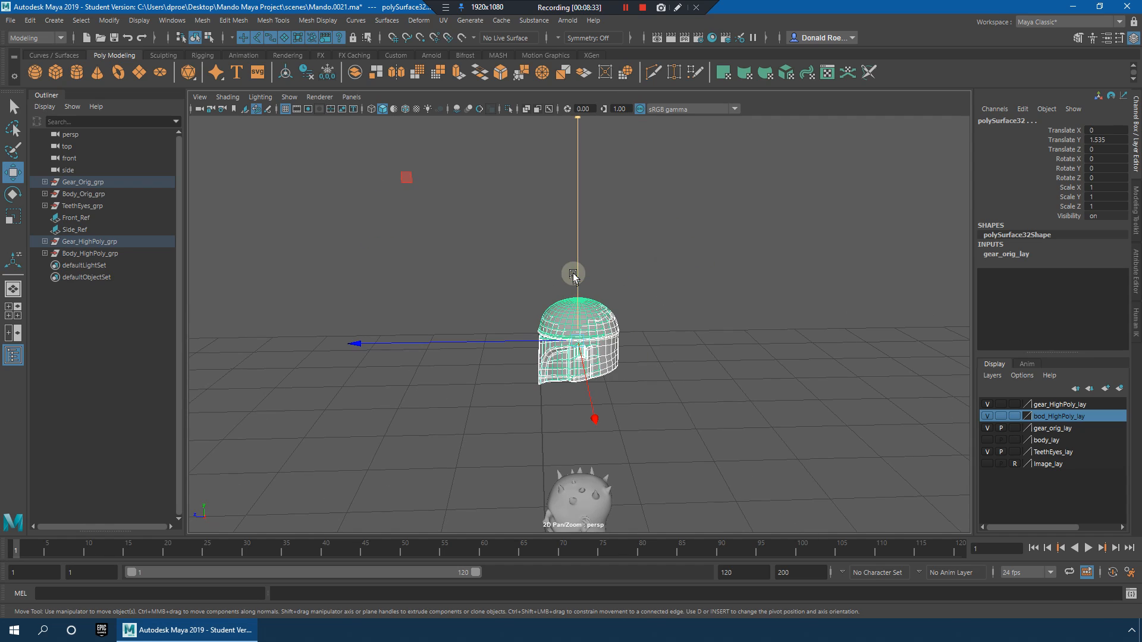
drag(580, 275, 586, 188)
Step: Select all the jetpack parts and move them backward off the body to a Translate Z of -0.805
alt+drag(526, 333, 650, 330)
alt+right_drag(829, 380, 729, 428)
alt+middle_drag(723, 443, 591, 387)
alt+right_drag(591, 396, 683, 448)
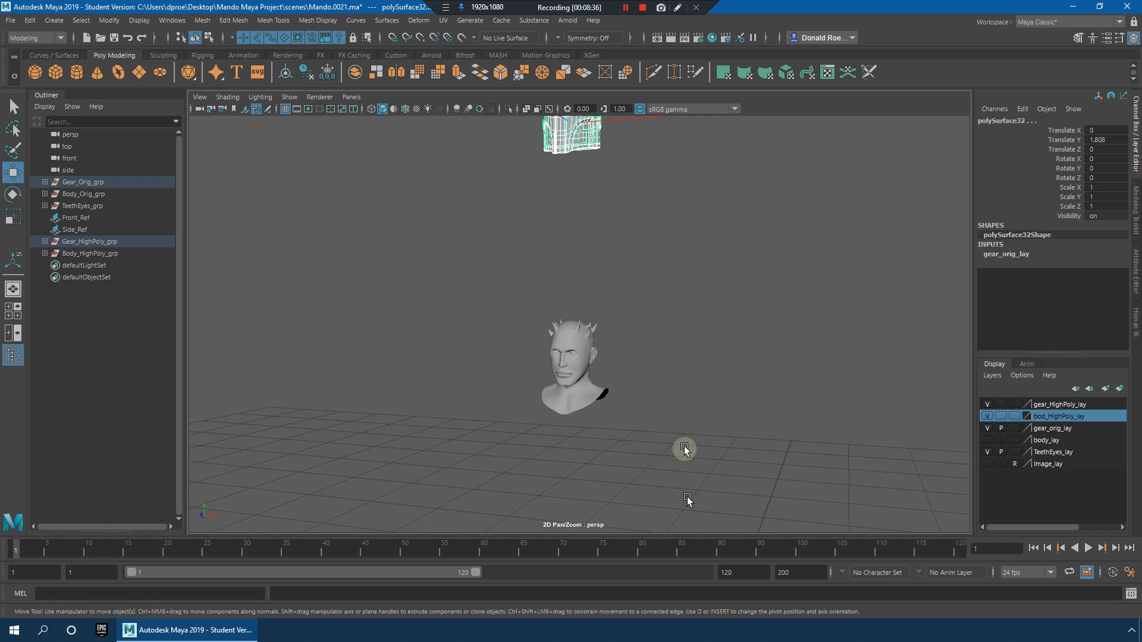
alt+middle_drag(688, 502, 647, 328)
alt+right_drag(647, 328, 879, 355)
alt+drag(879, 355, 576, 408)
alt+middle_drag(577, 408, 652, 299)
alt+drag(652, 299, 632, 290)
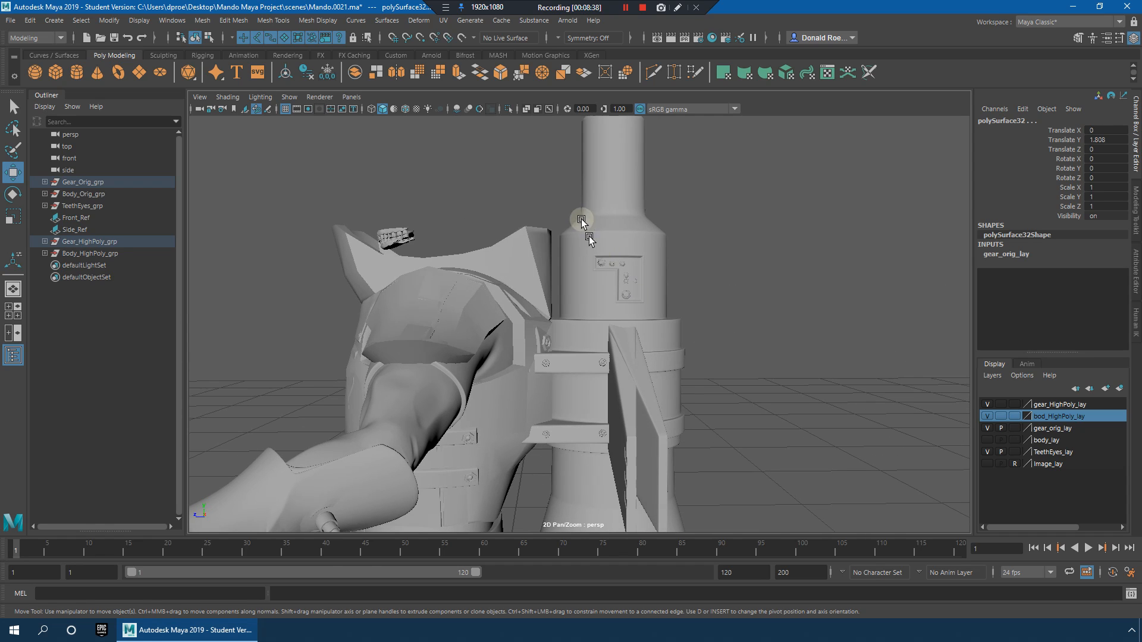
drag(817, 501, 817, 501)
alt+right_drag(770, 428, 667, 362)
alt+drag(667, 362, 645, 437)
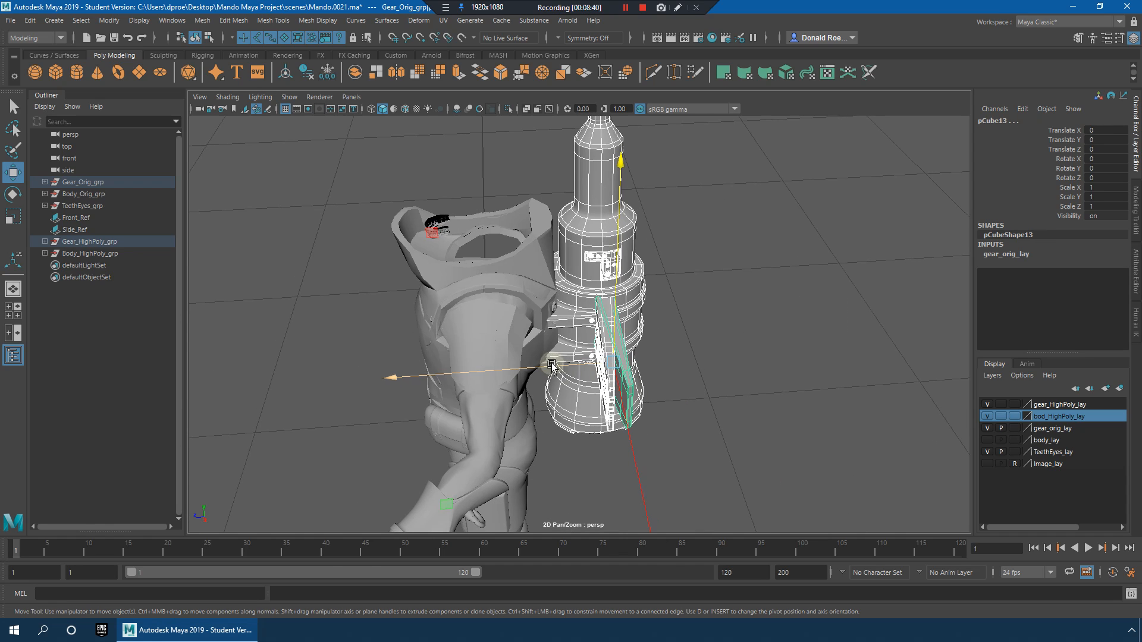
drag(553, 366, 899, 348)
alt+middle_drag(899, 349, 502, 341)
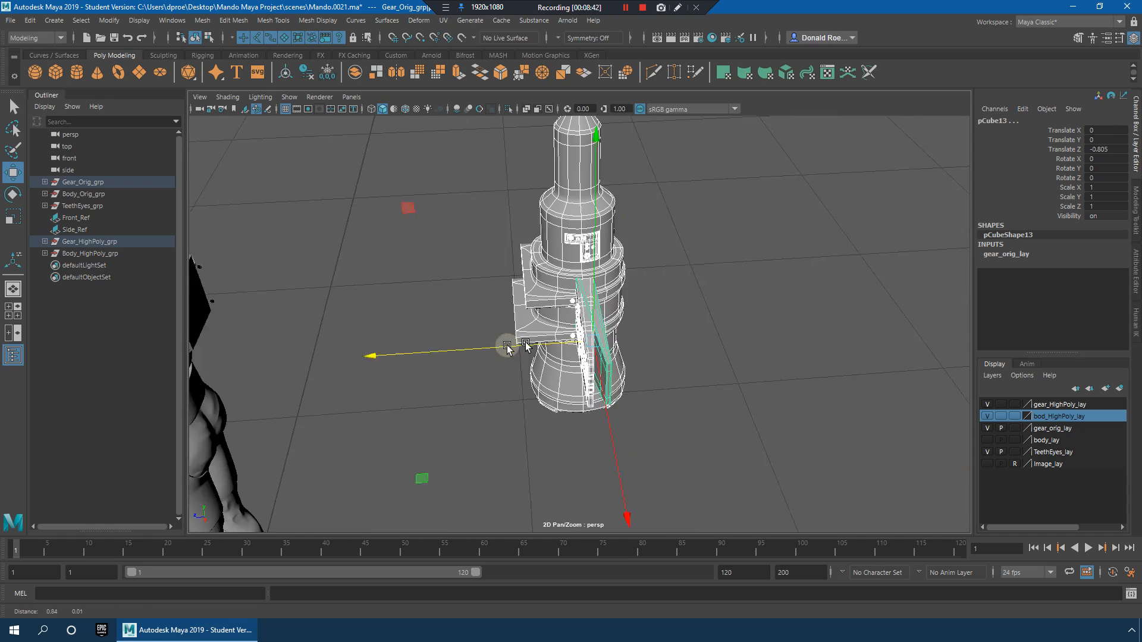
Step: Move the jetpack fin parts clear of the jetpack to a Translate Z of -1.248 and frame them
alt+right_drag(502, 341, 618, 383)
alt+drag(618, 384, 795, 387)
alt+drag(606, 438, 731, 222)
click(754, 165)
key(f)
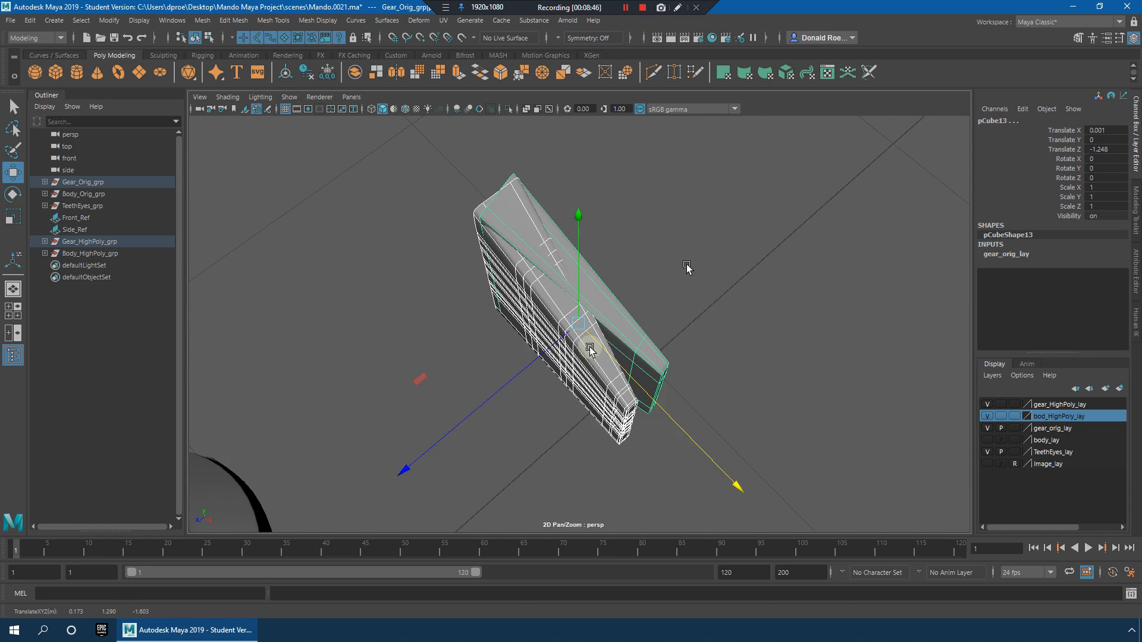
Step: Rotate the original jetpack fin to a Rotate Y of -16.582 to line it up with the high-poly fin
alt+drag(600, 370, 601, 238)
click(611, 274)
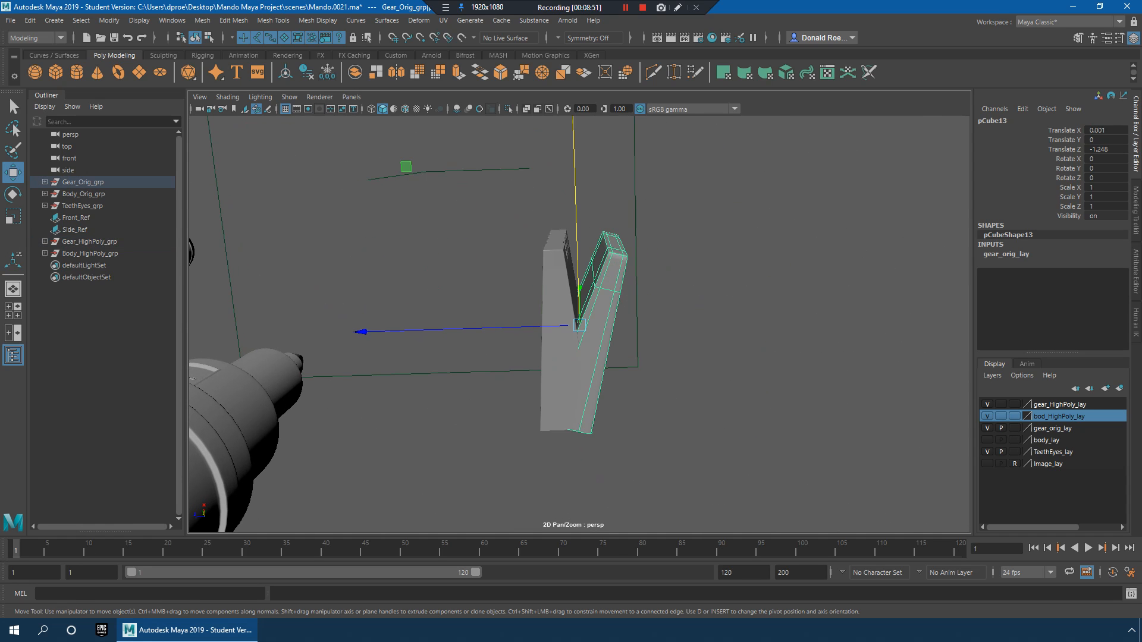
key(e)
drag(752, 187, 693, 173)
Step: In a wireframe top view, move the original fin over the high-poly fin to a Translate Z of -1.229
key(space)
key(f)
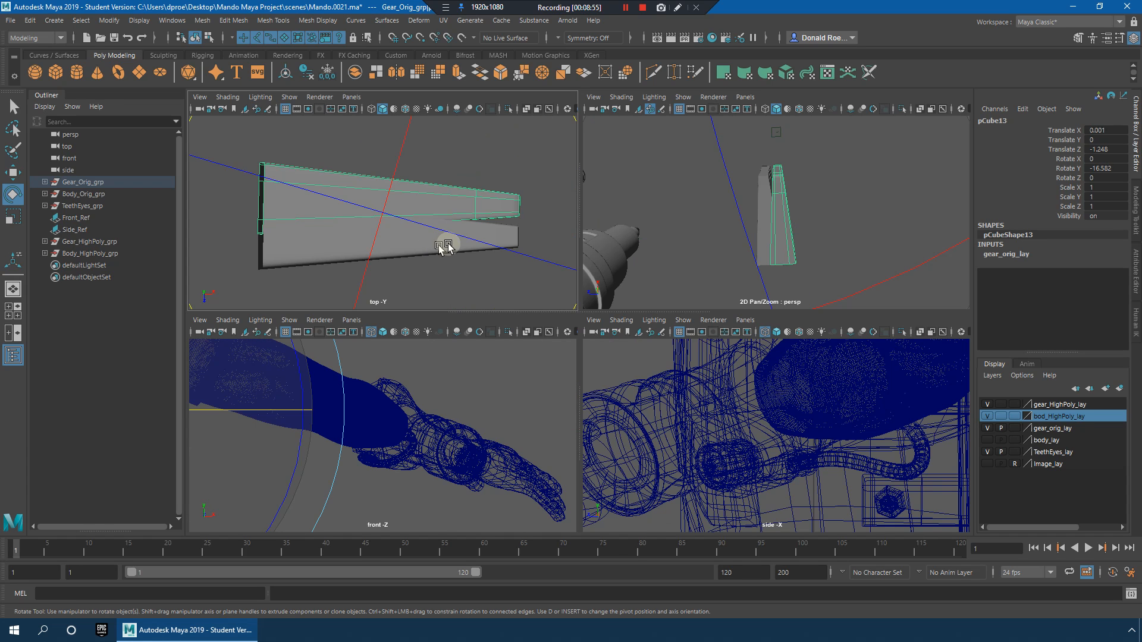
key(space)
key(w)
drag(572, 376, 601, 439)
key(4)
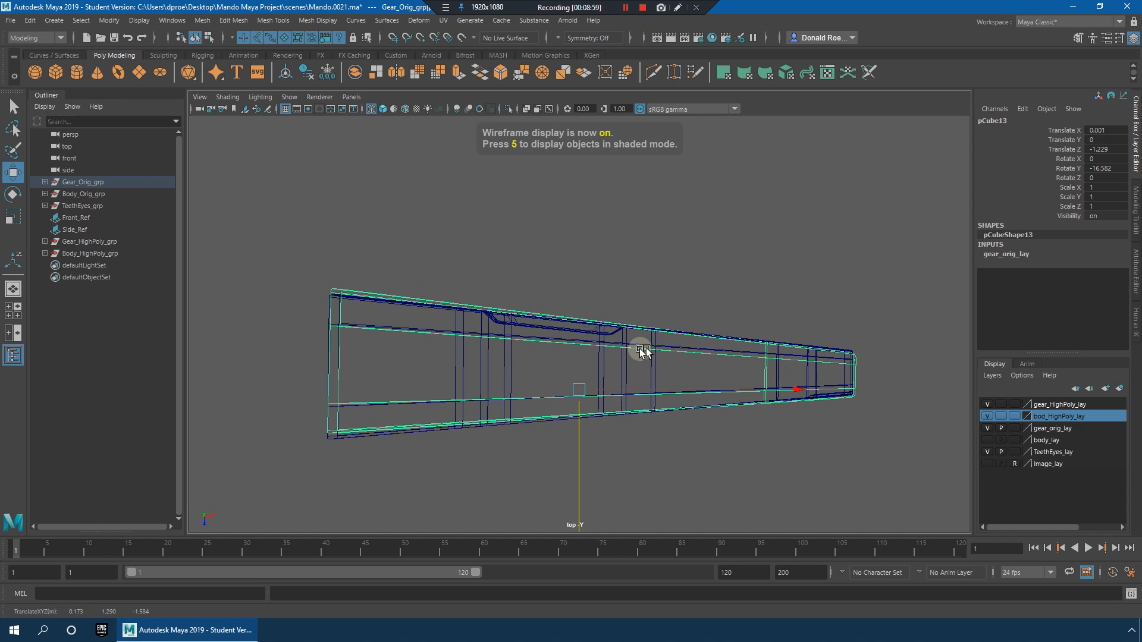
Step: Fine-tune the original fin to a Rotate Y of -16.058 and a Translate Z of -1.228
key(e)
drag(747, 273, 752, 263)
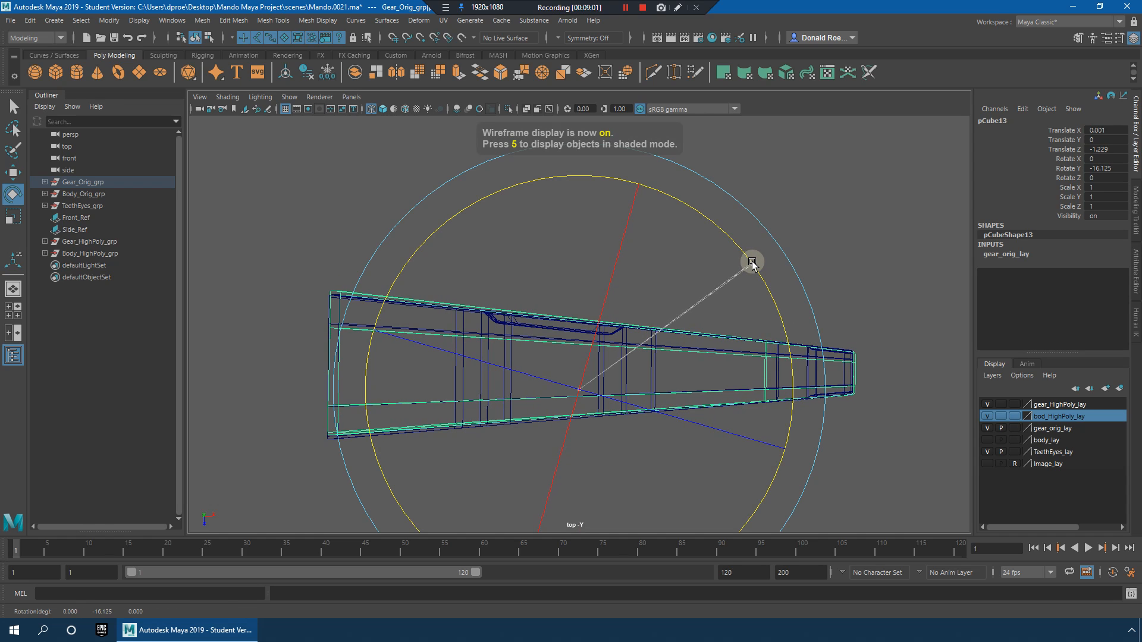
key(w)
drag(577, 434, 584, 437)
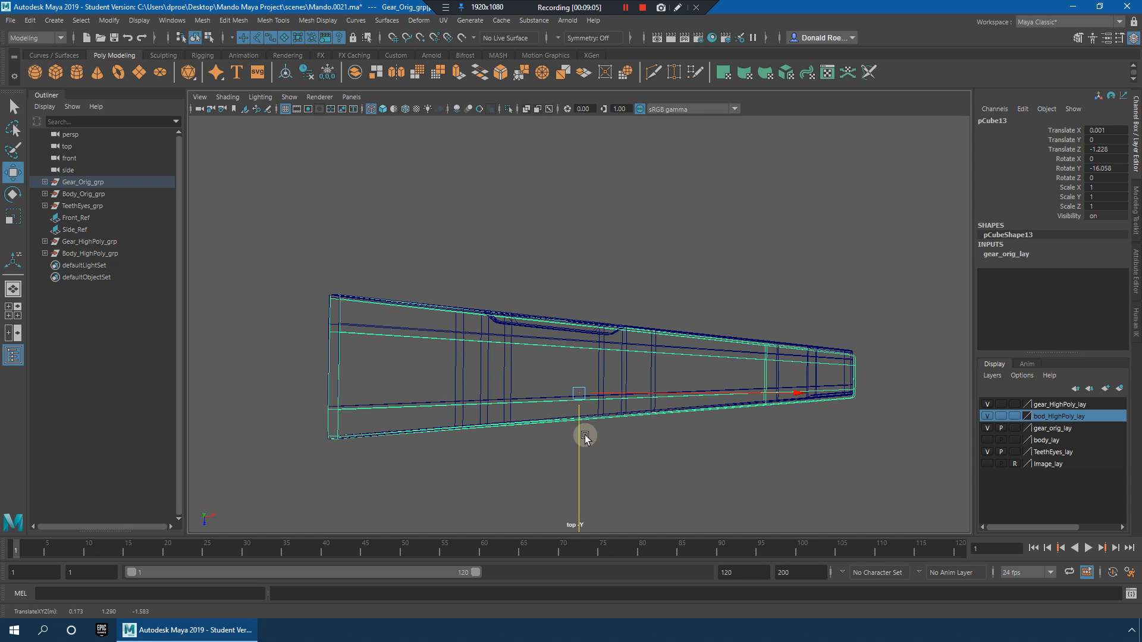
Step: Move the original fin's pivot to the lower corner of its wide end, rotate it slightly to match the high-poly fin, and deselect it
alt+middle_drag(550, 433, 620, 372)
drag(655, 397, 657, 453)
key(d)
drag(649, 390, 381, 387)
key(e)
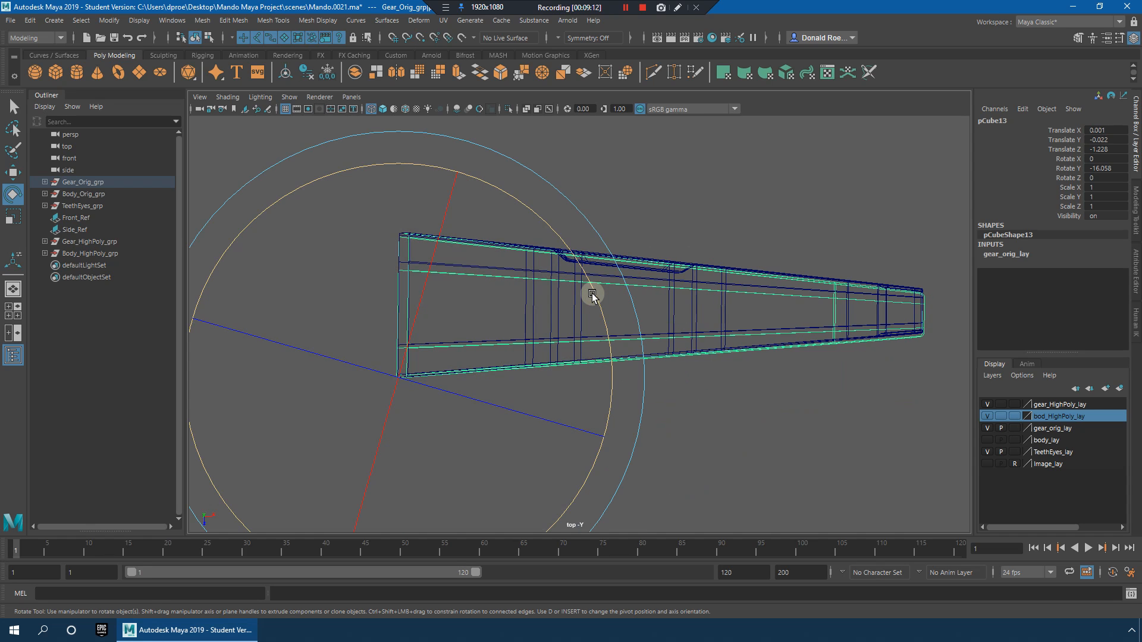
key(ctrl+z)
drag(600, 306, 601, 304)
click(783, 426)
key(space)
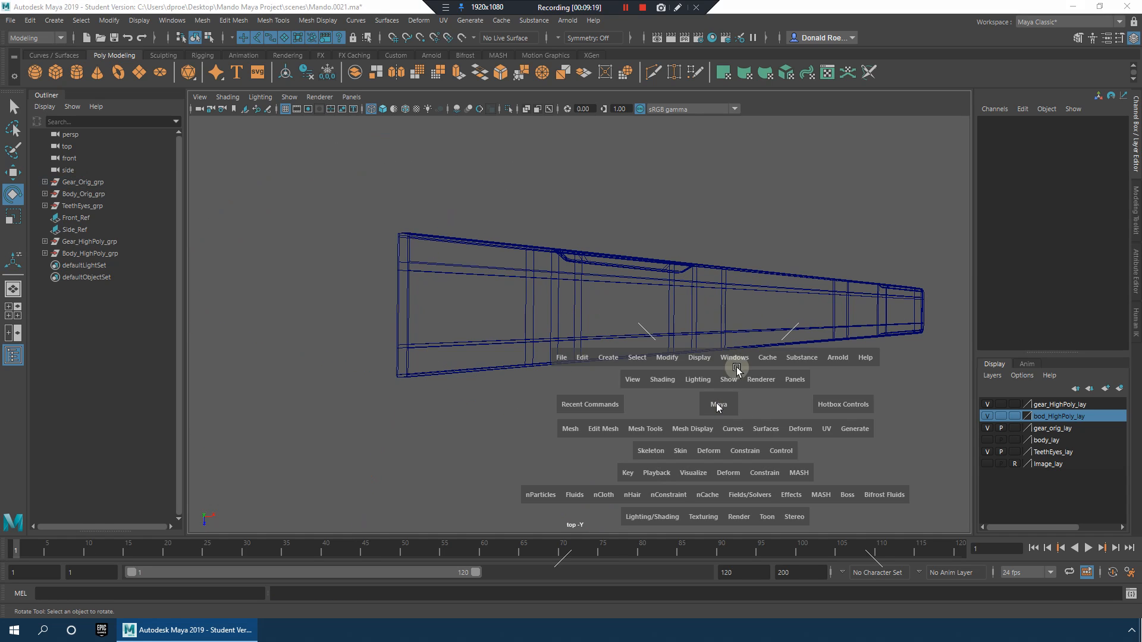
Step: Return to the perspective view and turn off smooth mesh preview on the jetpack fins
key(space)
alt+drag(718, 365, 813, 367)
click(612, 298)
click(894, 341)
drag(425, 214, 700, 396)
key(1)
Step: Select the high-poly strap bolts left behind at the body and move them back along Z to the jetpack
alt+right_drag(848, 397, 456, 349)
alt+middle_drag(540, 334, 639, 351)
alt+right_drag(639, 350, 737, 380)
alt+drag(716, 377, 604, 377)
alt+drag(527, 344, 563, 331)
click(527, 318)
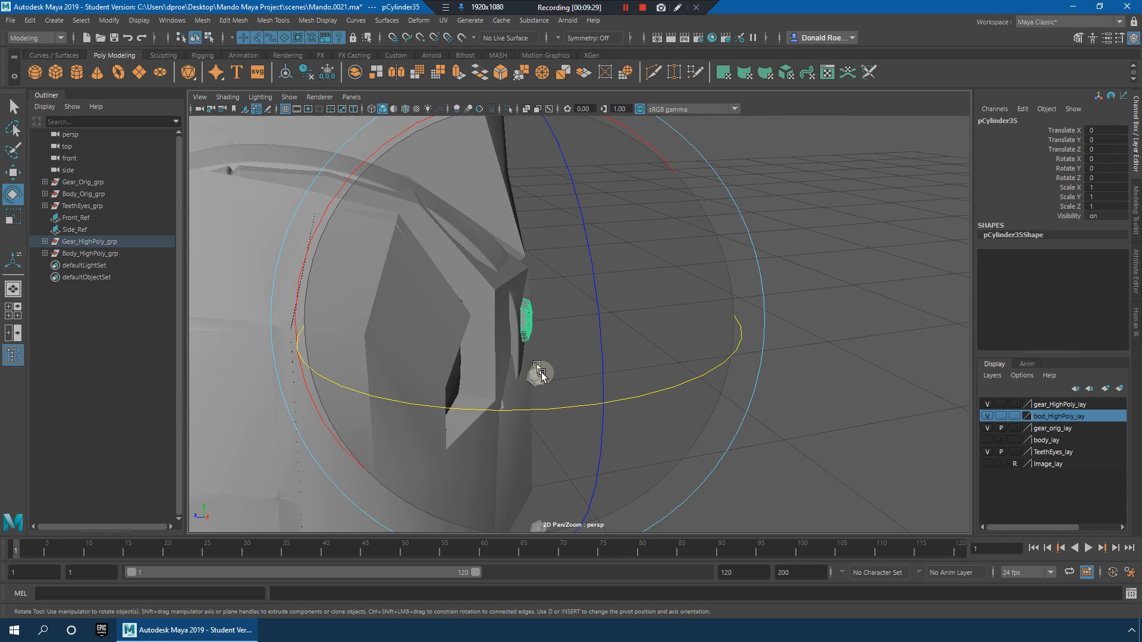
key(q)
alt+right_drag(615, 408, 668, 400)
click(552, 355)
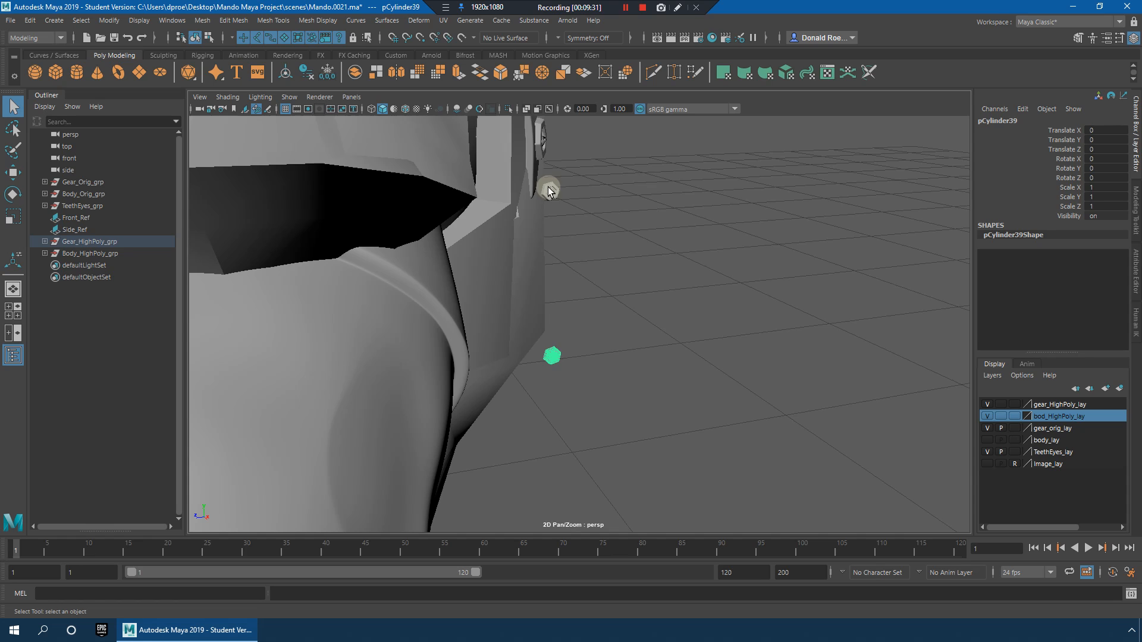
alt+right_drag(703, 297, 615, 306)
mouse_move(549, 360)
alt+mouse_down()
mouse_move(591, 373)
mouse_move(565, 373)
alt+mouse_up()
key(w)
drag(395, 412, 465, 419)
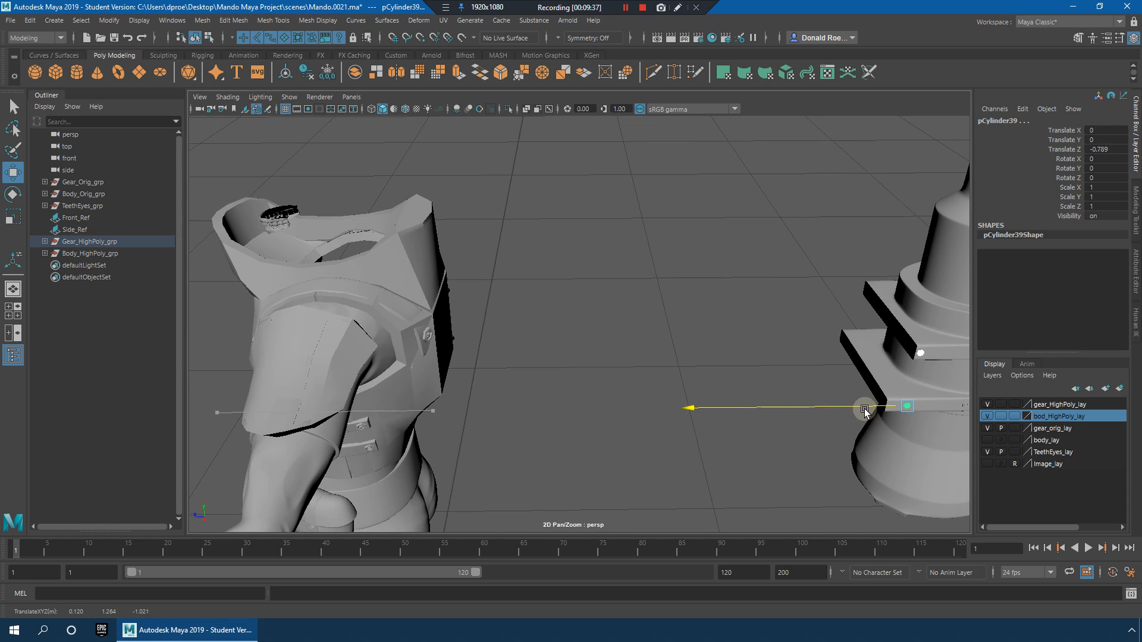
key(ctrl+z)
Step: Select the jetpack with its bolts and move it against the character's back, to a Translate Z of -0.003
alt+drag(872, 410, 857, 383)
alt+middle_drag(860, 379, 567, 370)
alt+right_drag(833, 338, 537, 213)
drag(660, 324, 660, 324)
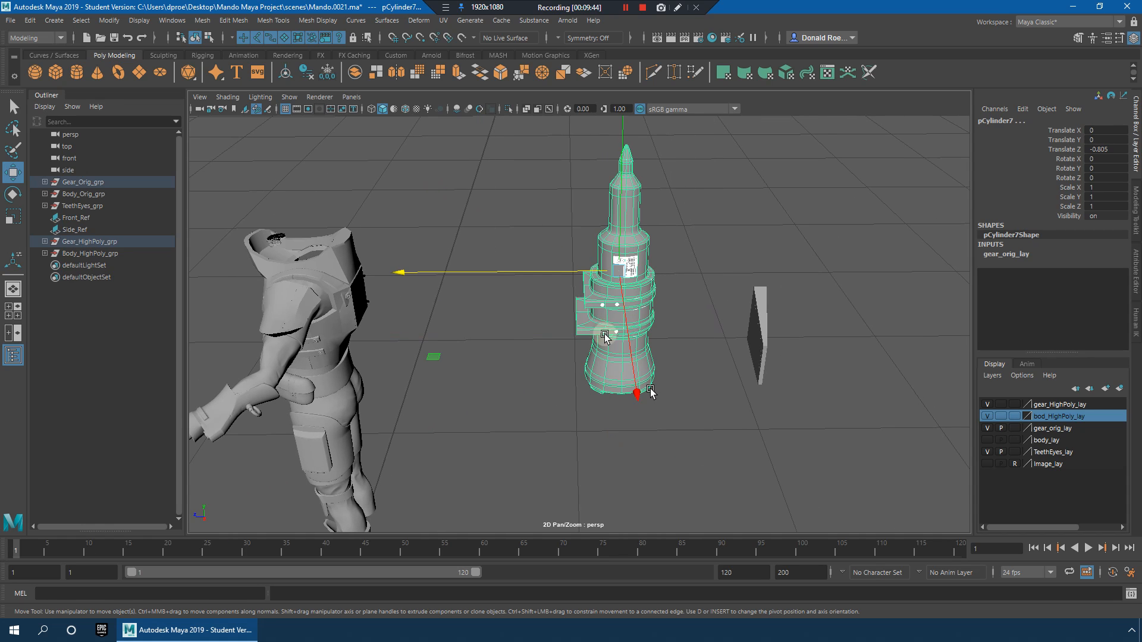
drag(536, 262, 314, 273)
alt+middle_drag(345, 276, 551, 286)
alt+right_drag(559, 288, 915, 360)
mouse_move(479, 162)
mouse_down()
mouse_move(497, 180)
mouse_move(484, 182)
mouse_up()
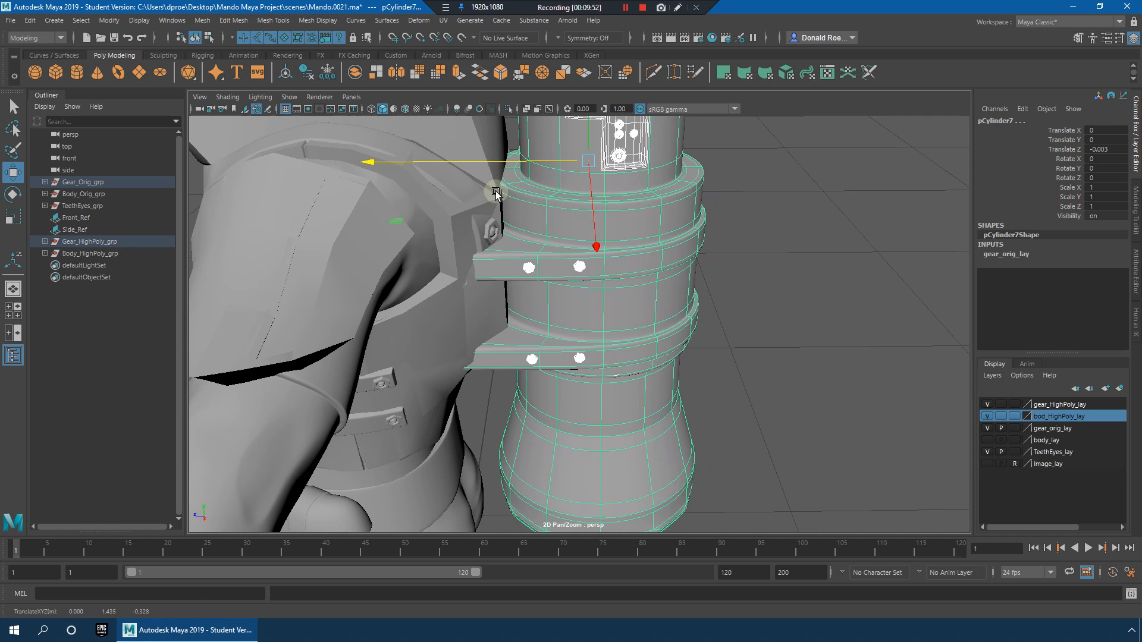
Step: Select the two strap bolts nearest the body and move them to a Translate Z of -0.009
click(528, 272)
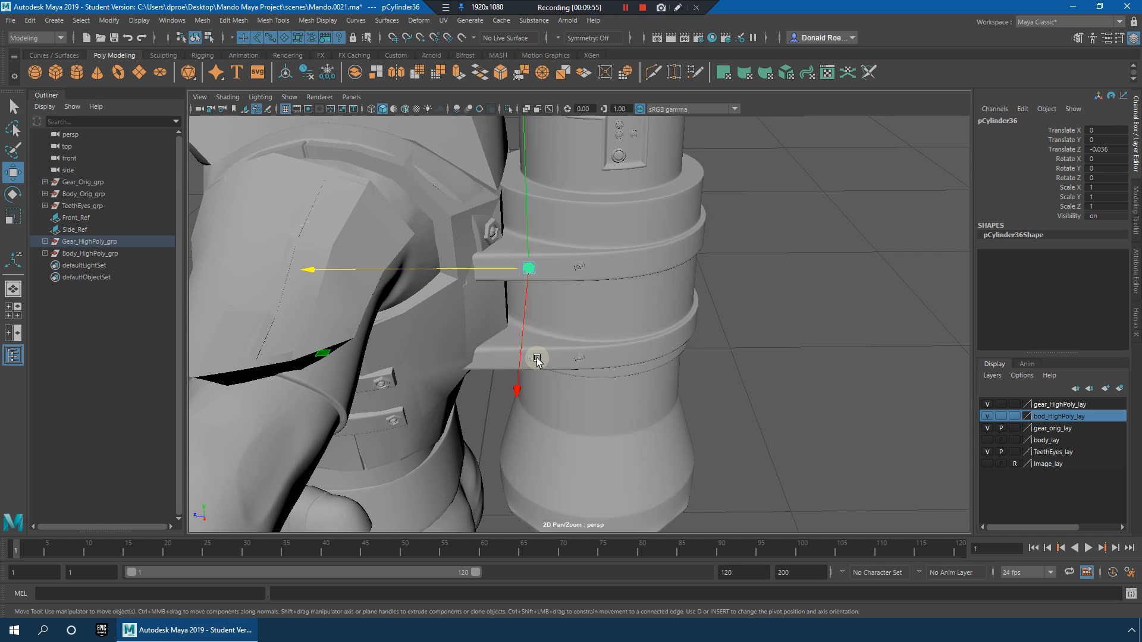
drag(512, 361, 490, 363)
alt+drag(726, 313, 588, 251)
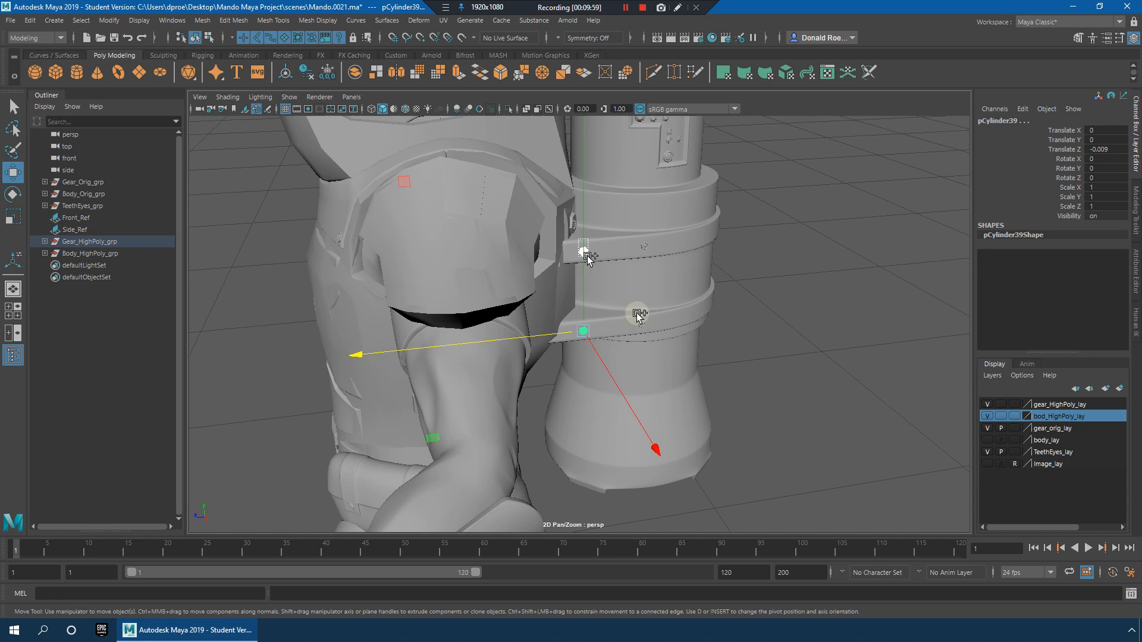
Step: Move the jetpack with its bolts away behind the body and pull the fins back to a Translate Z of -1.568
ctrl+shift+drag(740, 391, 741, 391)
alt+drag(740, 387, 627, 260)
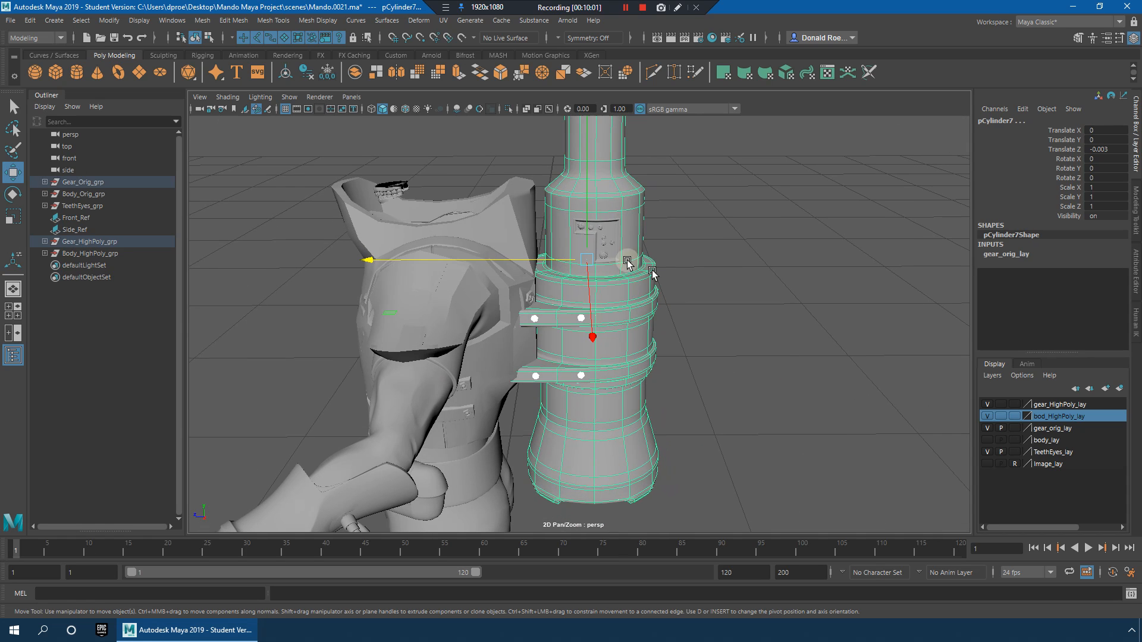
alt+right_drag(780, 292, 615, 262)
drag(544, 281, 814, 299)
alt+middle_drag(814, 299, 695, 282)
alt+right_drag(696, 282, 642, 272)
drag(578, 274, 598, 275)
drag(743, 283, 838, 384)
drag(722, 335, 853, 340)
Step: Examine the original and high-poly chest armor pieces around the collar and shoulder opening
alt+right_drag(652, 324, 443, 315)
alt+middle_drag(443, 316, 580, 331)
alt+right_drag(580, 331, 707, 333)
alt+drag(606, 326, 779, 312)
alt+right_drag(779, 313, 722, 327)
alt+drag(788, 362, 826, 360)
alt+middle_drag(755, 357, 665, 314)
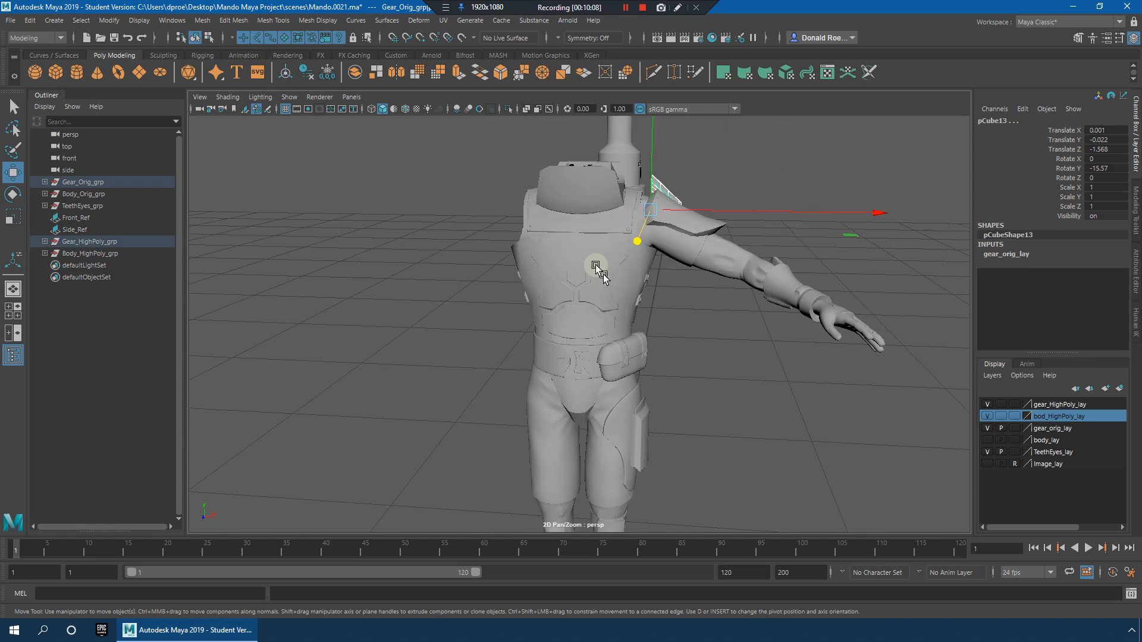
click(596, 268)
alt+drag(739, 311, 713, 320)
alt+middle_drag(713, 320, 648, 351)
alt+right_drag(648, 350, 694, 364)
alt+drag(694, 364, 605, 306)
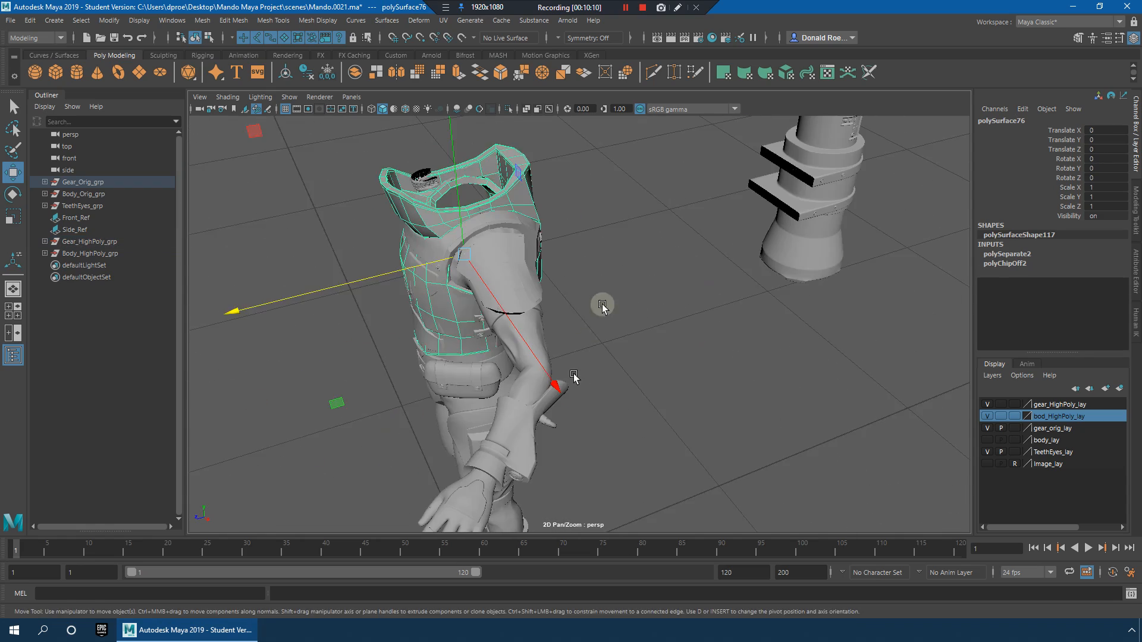
alt+middle_drag(604, 305, 660, 389)
alt+right_drag(660, 390, 829, 413)
alt+drag(828, 413, 806, 415)
click(619, 302)
alt+right_drag(653, 314, 547, 307)
alt+middle_drag(547, 307, 533, 318)
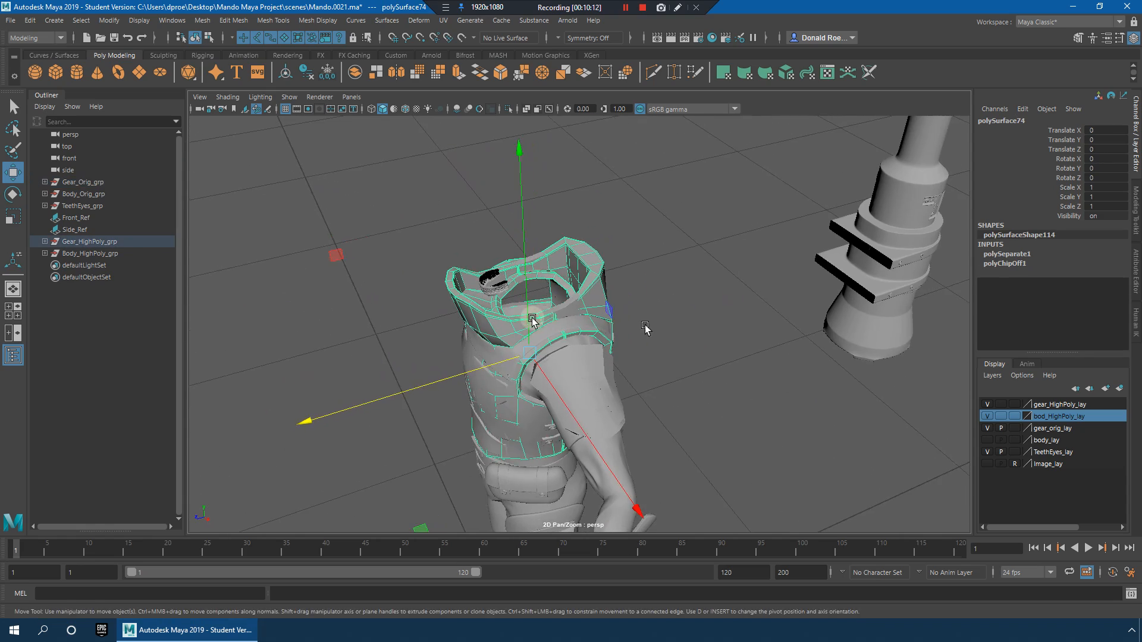
alt+right_drag(532, 319, 672, 321)
click(586, 312)
alt+drag(580, 303, 731, 305)
alt+middle_drag(631, 305, 582, 285)
scroll(540, 287, up, 4)
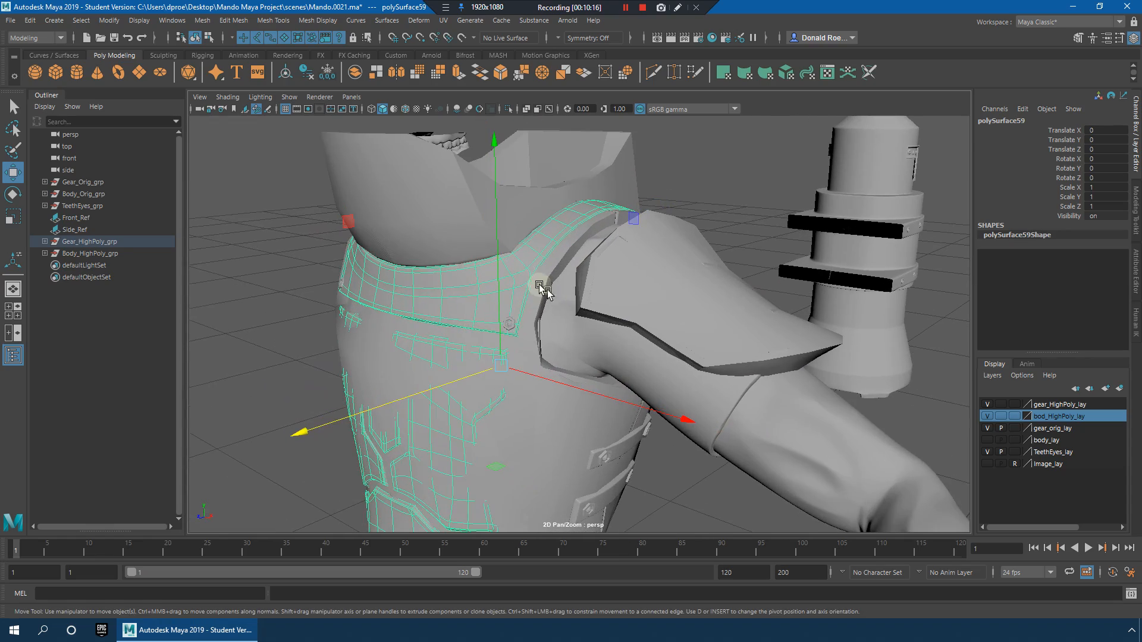
scroll(750, 300, down, 4)
alt+drag(773, 307, 631, 245)
Step: Select the left arm with its shoulder armor, gauntlet and glove, and move it outward to a Translate X of 0.508
drag(935, 431, 811, 357)
alt+right_drag(811, 356, 658, 330)
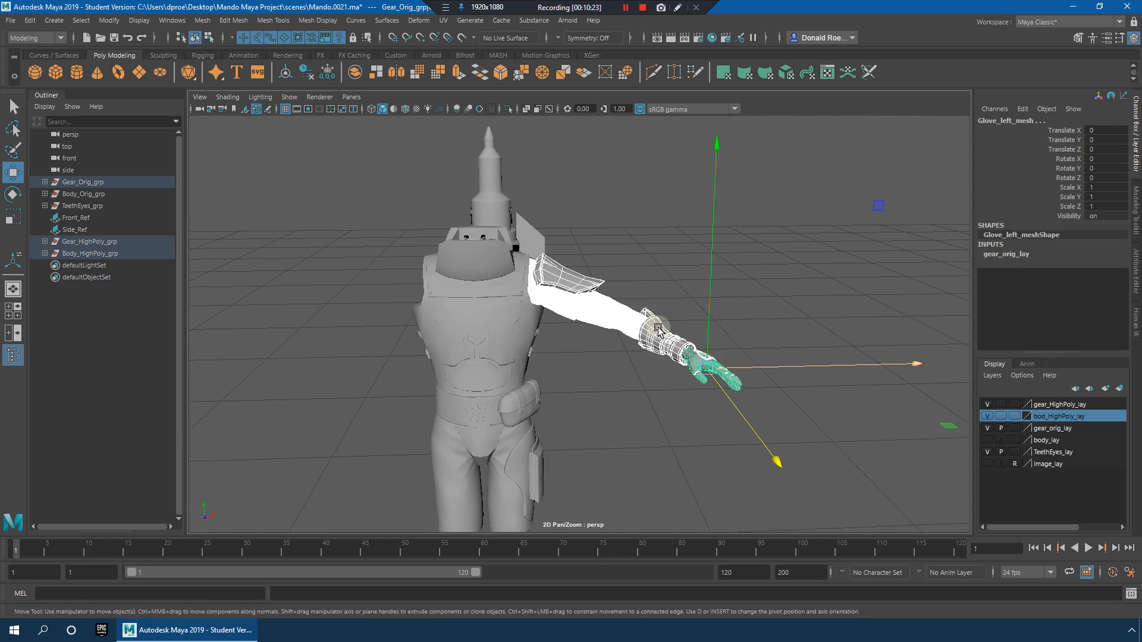
drag(772, 370, 679, 312)
drag(783, 359, 850, 359)
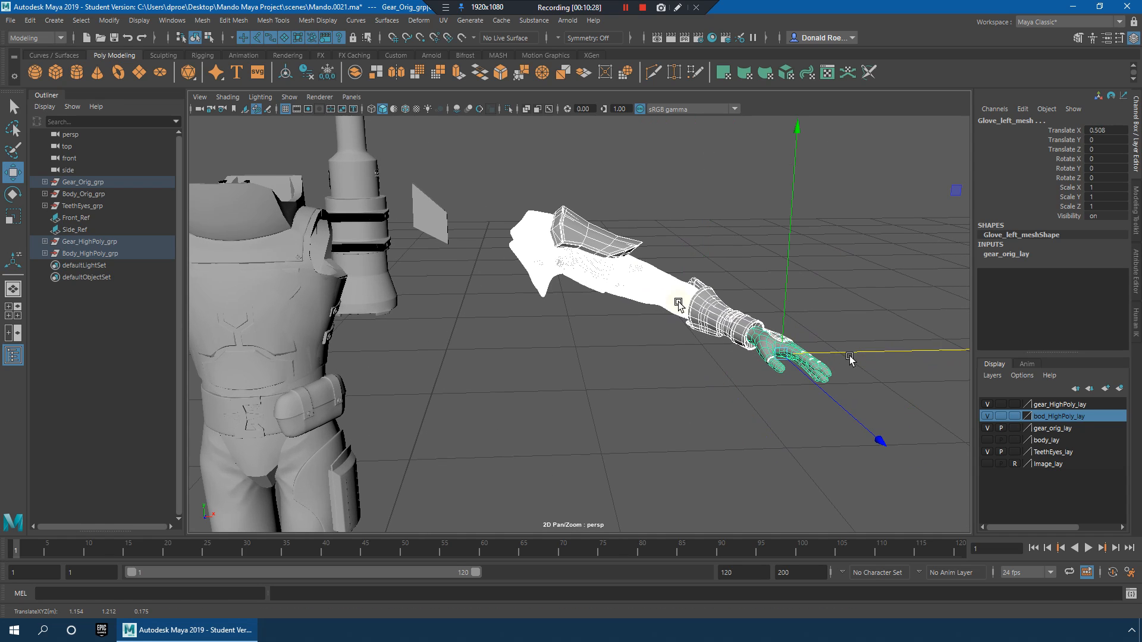
Step: Try to lift the left shoulder armor off the arm, and undo the attempt
ctrl+click(662, 255)
alt+drag(743, 321, 915, 363)
drag(634, 234, 664, 263)
alt+middle_drag(664, 264, 674, 306)
drag(673, 277, 656, 131)
key(ctrl+z)
key(ctrl+z)
key(ctrl+z)
key(ctrl+z)
key(ctrl+z)
click(561, 251)
alt+drag(562, 250, 540, 328)
alt+drag(625, 324, 577, 333)
key(ctrl+z)
key(ctrl+z)
key(ctrl+z)
key(ctrl+z)
key(ctrl+z)
Step: Lift the left shoulder armor up and clear of the arm
drag(541, 288, 512, 82)
alt+middle_drag(635, 183, 681, 355)
alt+right_drag(681, 355, 589, 312)
drag(579, 254, 585, 219)
alt+middle_drag(650, 367, 630, 282)
alt+drag(630, 282, 619, 315)
alt+right_drag(619, 316, 719, 385)
alt+middle_drag(718, 385, 690, 287)
Step: Select the gauntlet and glove without the arm and move them outward to a Translate X of 0.937
drag(826, 414, 827, 414)
alt+drag(827, 414, 1011, 425)
alt+middle_drag(865, 409, 503, 319)
alt+drag(503, 319, 640, 372)
alt+drag(556, 318, 621, 365)
ctrl+drag(362, 202, 425, 291)
drag(693, 363, 844, 324)
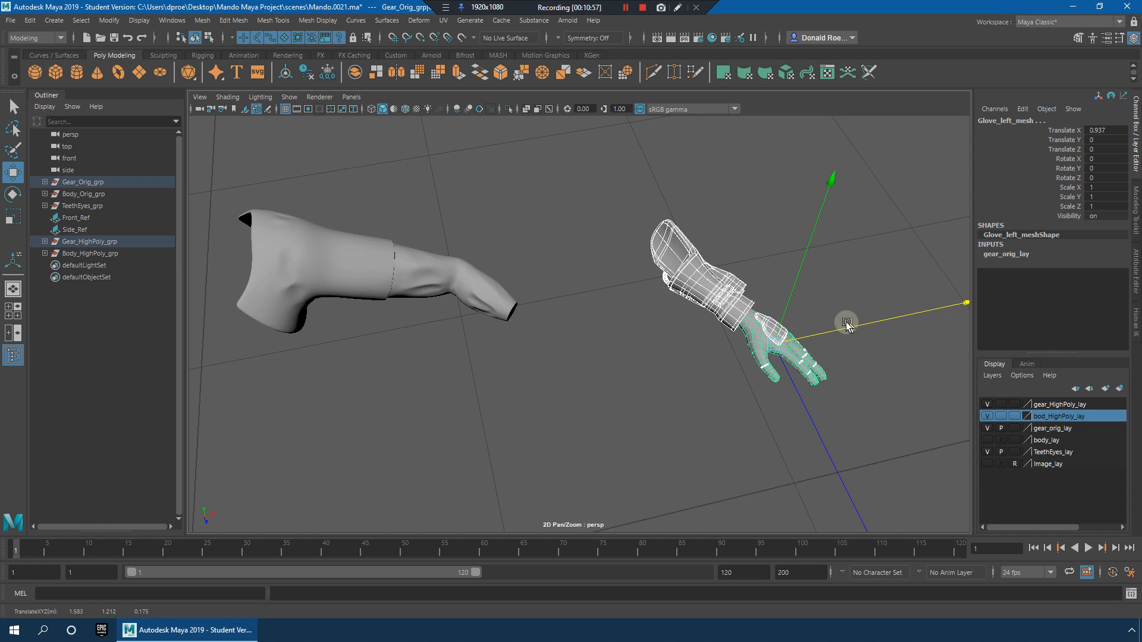
Step: Move the left glove further outward, clear of the gauntlet
alt+middle_drag(846, 323, 715, 344)
scroll(714, 344, up, 2)
alt+drag(639, 347, 965, 509)
alt+drag(729, 368, 707, 359)
alt+middle_drag(868, 405, 642, 348)
drag(684, 367, 825, 402)
Step: Select the gauntlet's original and high-poly hose pieces and move them away from the gauntlet
alt+middle_drag(279, 228, 405, 294)
alt+right_drag(404, 294, 589, 355)
alt+middle_drag(437, 282, 647, 378)
alt+drag(647, 378, 537, 400)
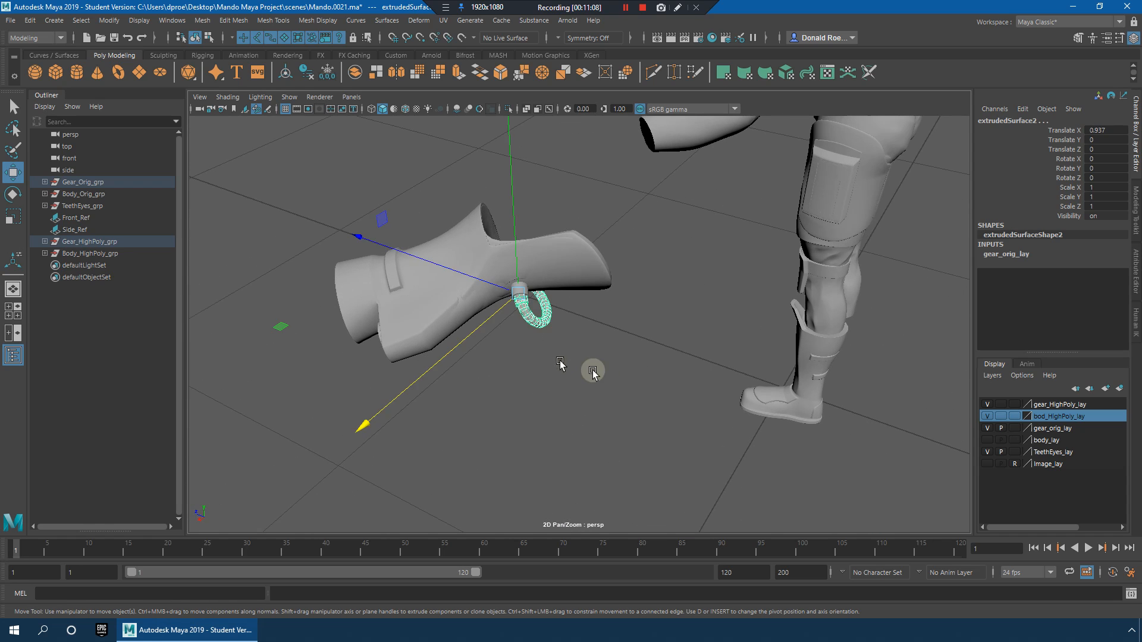
drag(568, 364, 538, 316)
alt+drag(538, 316, 402, 361)
alt+right_drag(559, 387, 537, 352)
drag(415, 377, 421, 376)
alt+drag(421, 376, 640, 302)
Step: Select the small original and high-poly cylinders at the gauntlet's end and move them to a Translate X of 1.048
alt+right_drag(571, 339, 601, 349)
alt+drag(602, 348, 755, 345)
alt+middle_drag(631, 344, 675, 347)
alt+drag(675, 348, 689, 325)
ctrl+drag(381, 160, 428, 258)
alt+drag(693, 292, 723, 373)
alt+right_drag(723, 373, 580, 332)
scroll(580, 335, down, 8)
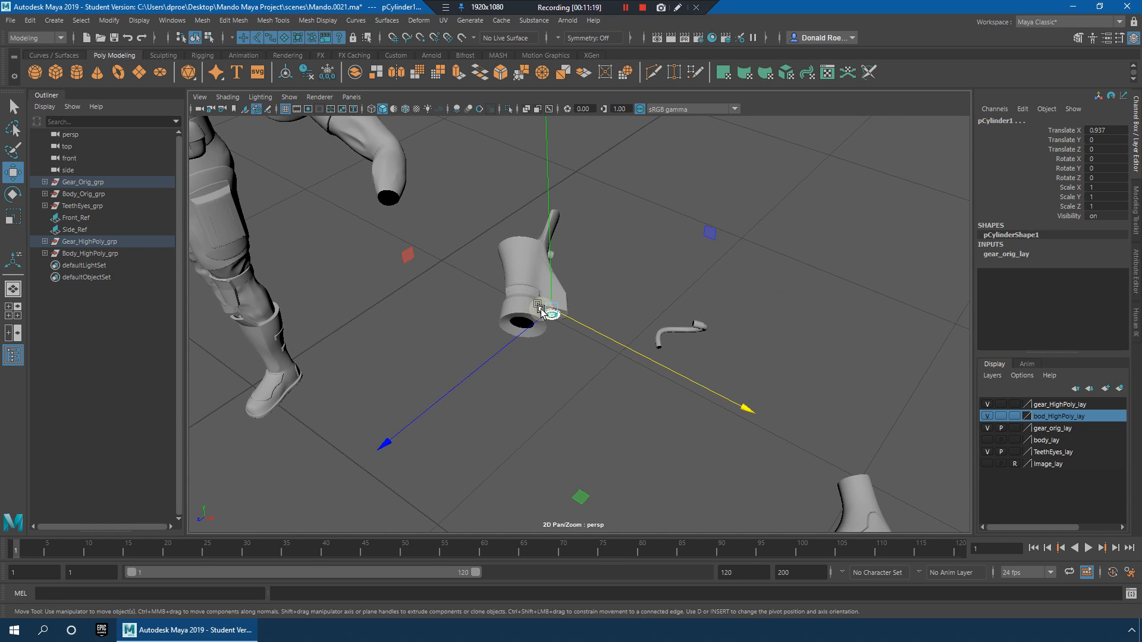
alt+drag(660, 355, 678, 381)
alt+right_drag(678, 381, 843, 416)
alt+middle_drag(759, 398, 663, 364)
key(f)
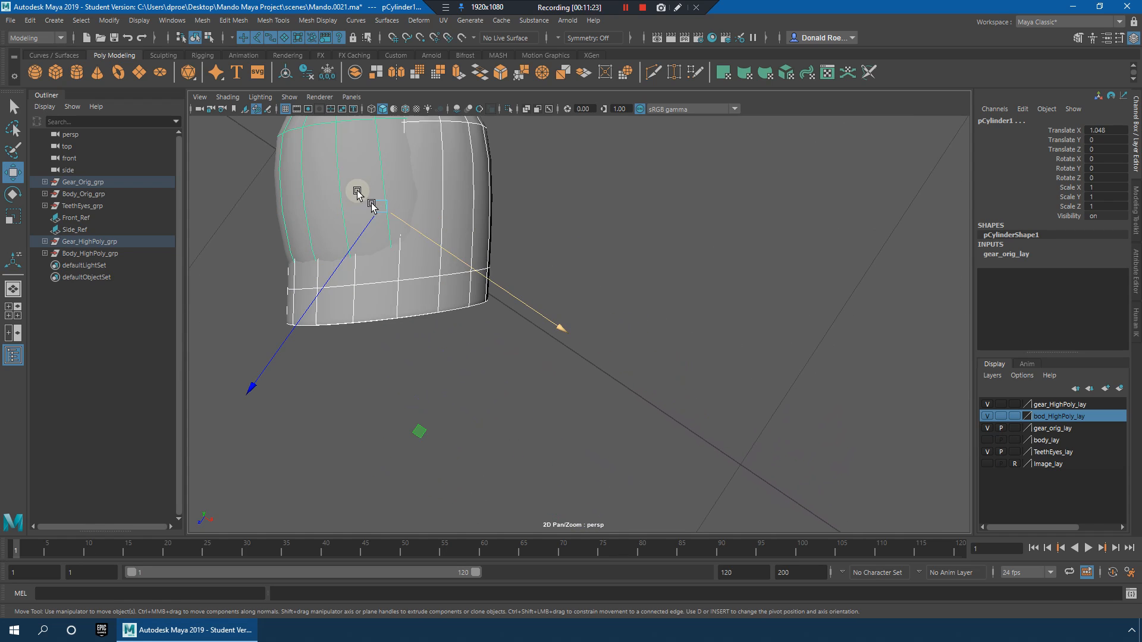
Step: Turn off smooth mesh preview on the small original and high-poly gauntlet cylinders
click(359, 194)
key(1)
alt+middle_drag(461, 212, 601, 291)
click(618, 316)
key(1)
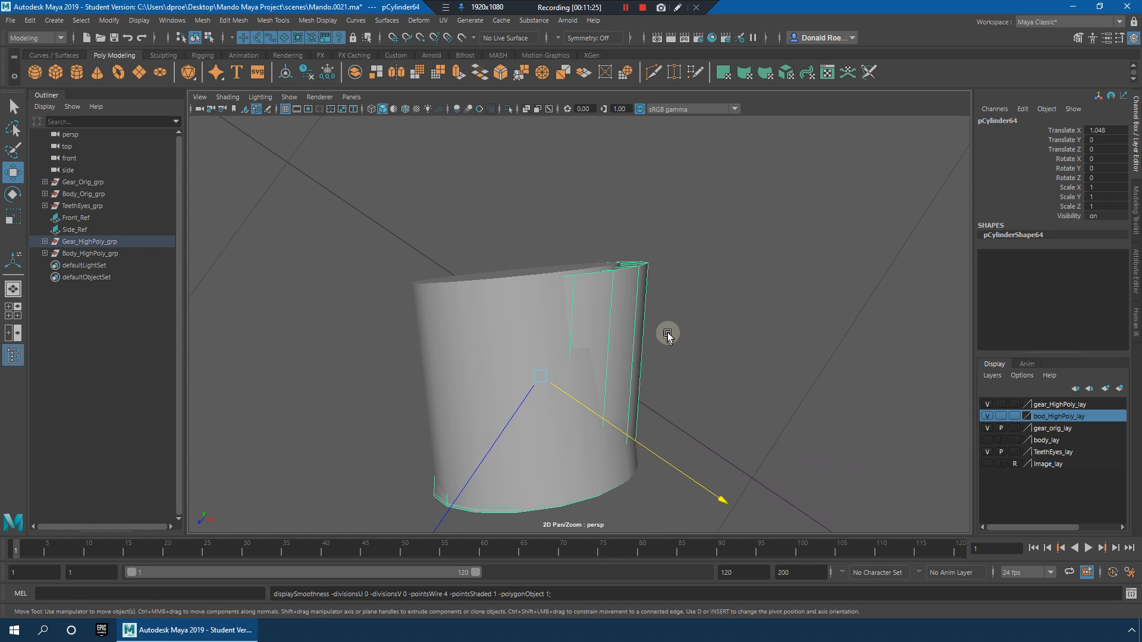
alt+drag(660, 326, 596, 301)
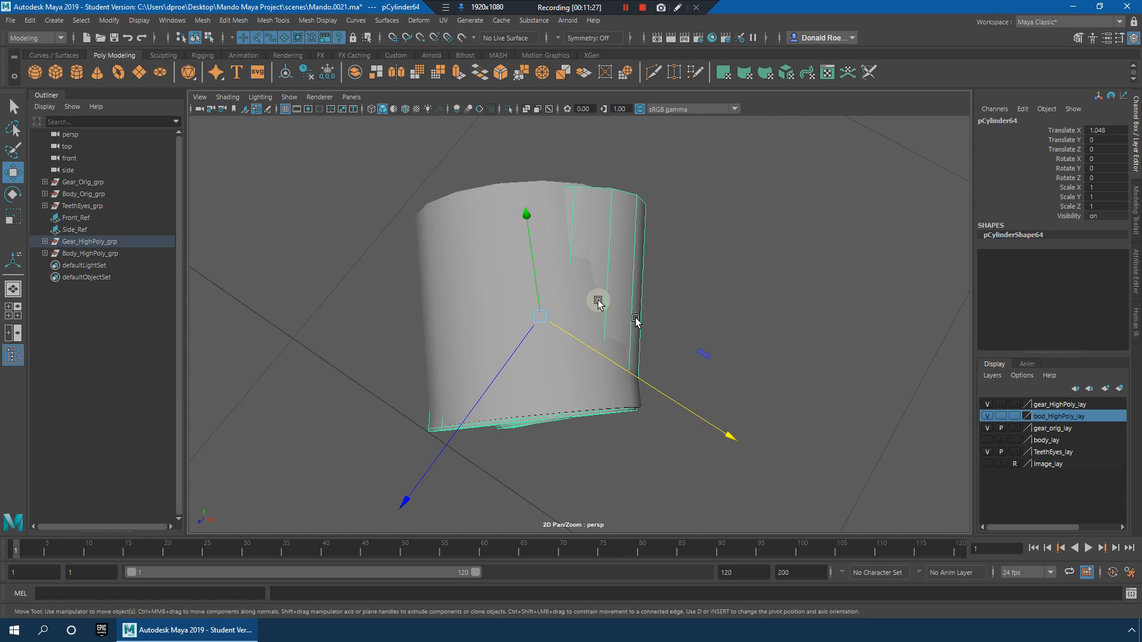
Step: In the wireframe top view, move and slightly rotate the original cylinder's upper end vertices to match the high-poly cylinder
click(468, 215)
right_drag(468, 213, 393, 198)
drag(331, 148, 668, 243)
alt+drag(665, 227, 649, 245)
key(space)
key(space)
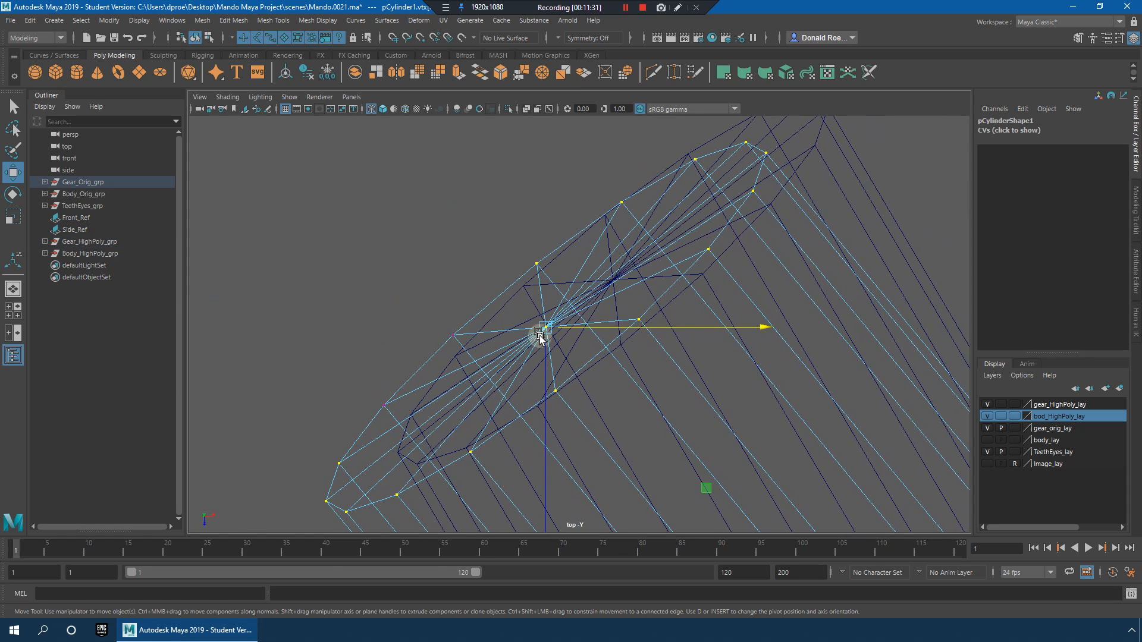
drag(547, 327, 617, 280)
key(ctrl+z)
shift+drag(329, 247, 486, 411)
drag(547, 329, 616, 280)
alt+middle_drag(624, 282, 603, 349)
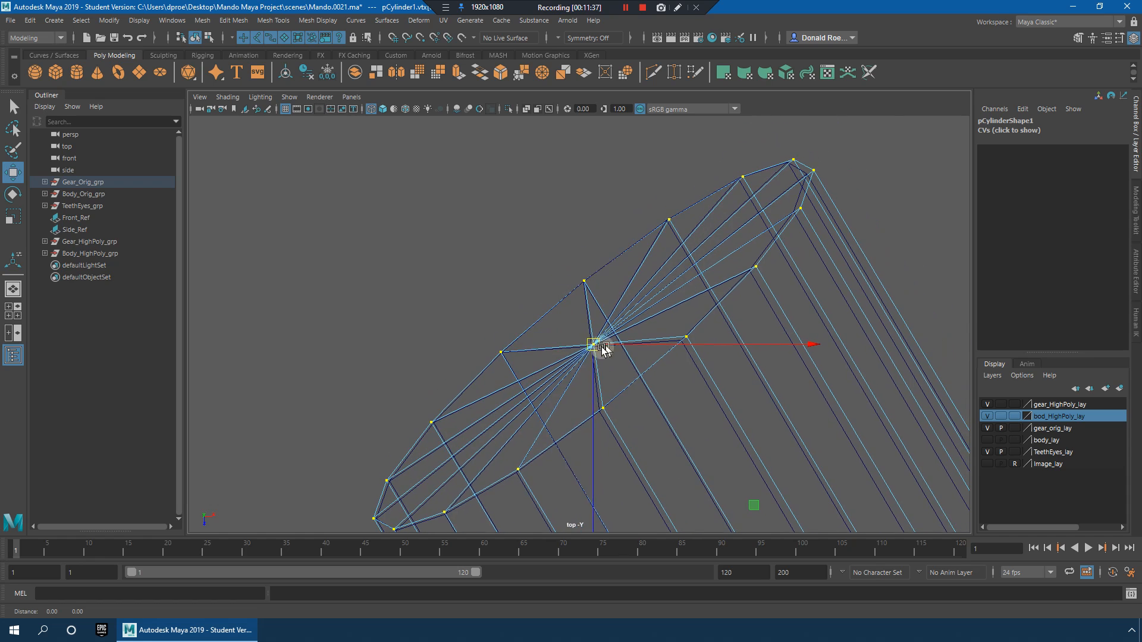
drag(597, 341, 587, 348)
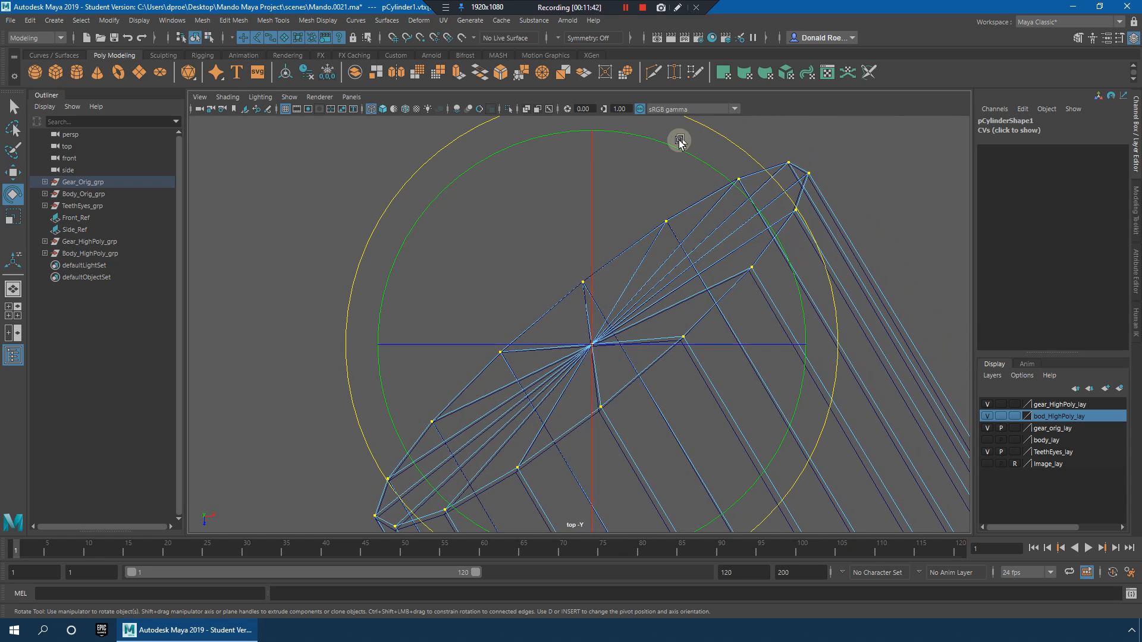
key(w)
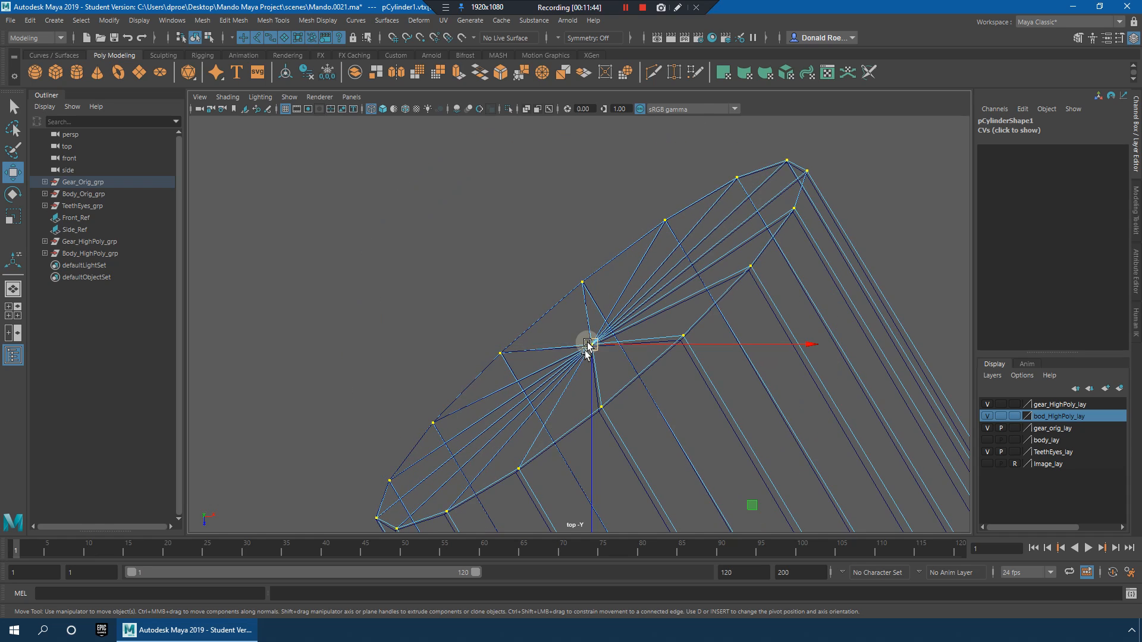
Step: In the wireframe top view, move and slightly rotate the original cylinder's opposite end vertices to match the high-poly cylinder
alt+right_drag(708, 369, 626, 375)
alt+middle_drag(621, 370, 607, 324)
alt+right_drag(606, 324, 1047, 437)
alt+middle_drag(787, 395, 741, 373)
key(space)
key(space)
mouse_move(717, 345)
alt+mouse_down()
mouse_move(719, 285)
mouse_move(725, 298)
mouse_move(470, 386)
alt+mouse_up()
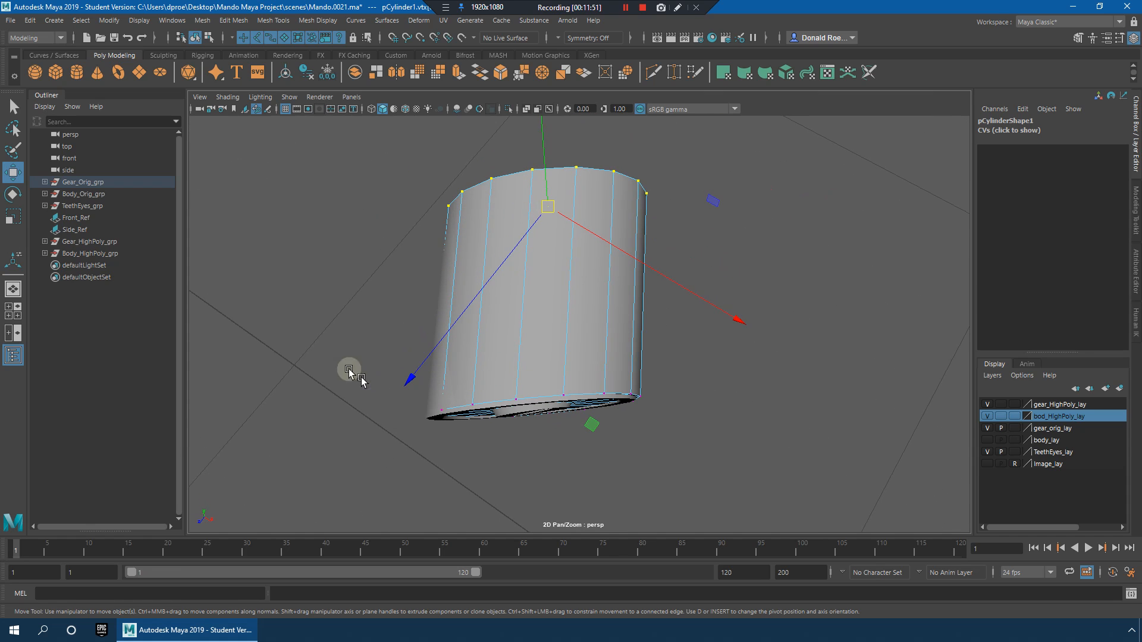
key(space)
key(space)
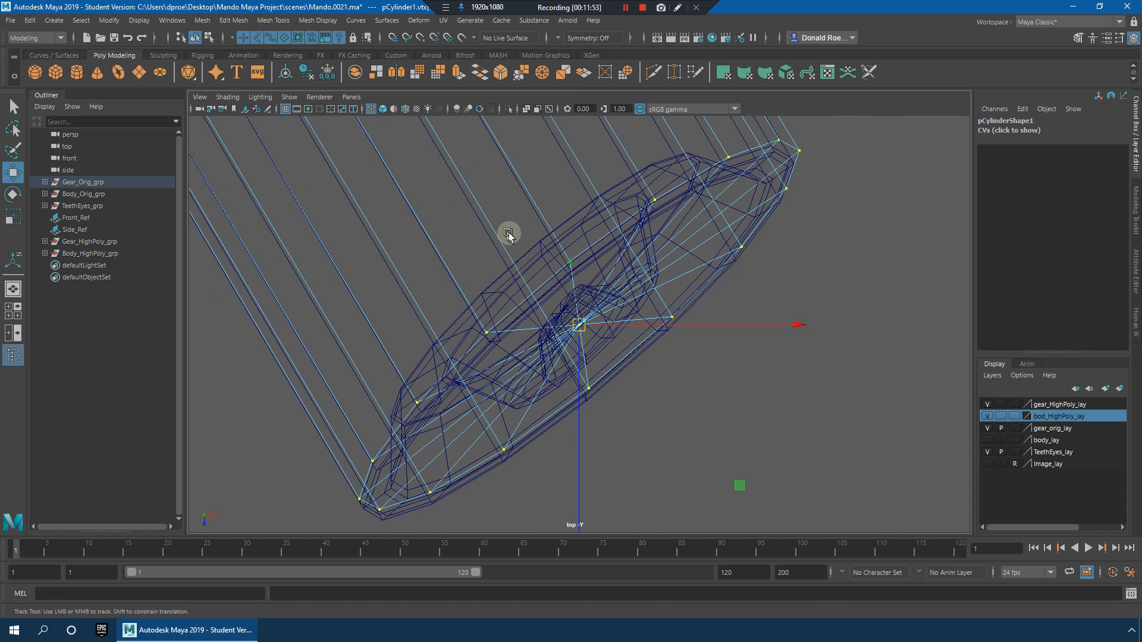
drag(572, 318, 580, 337)
key(r)
key(e)
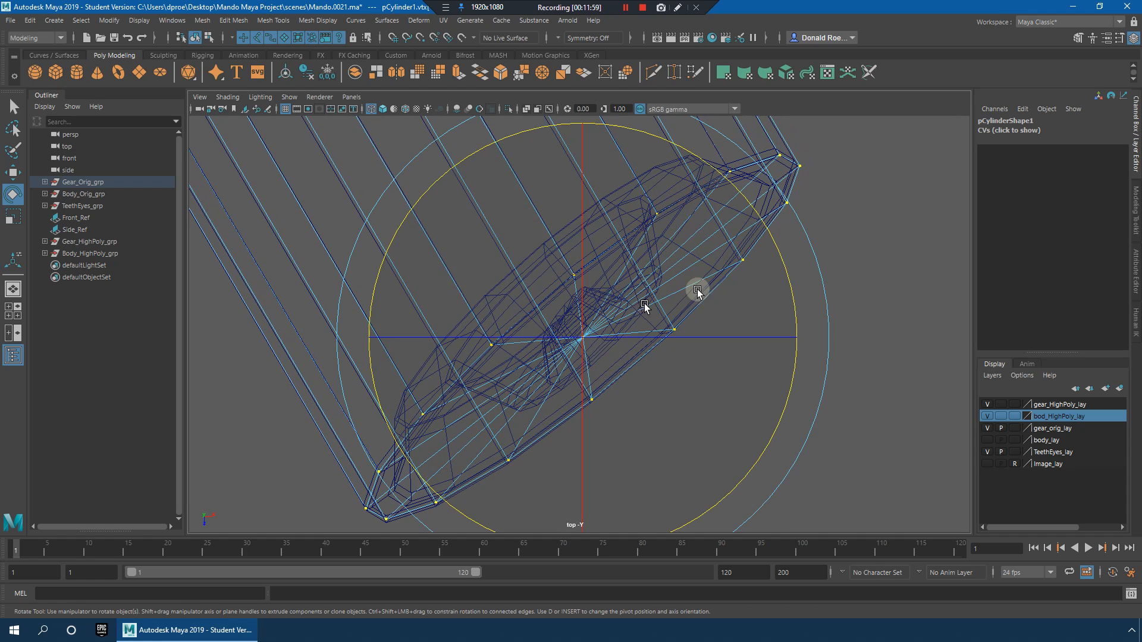
drag(751, 204, 747, 202)
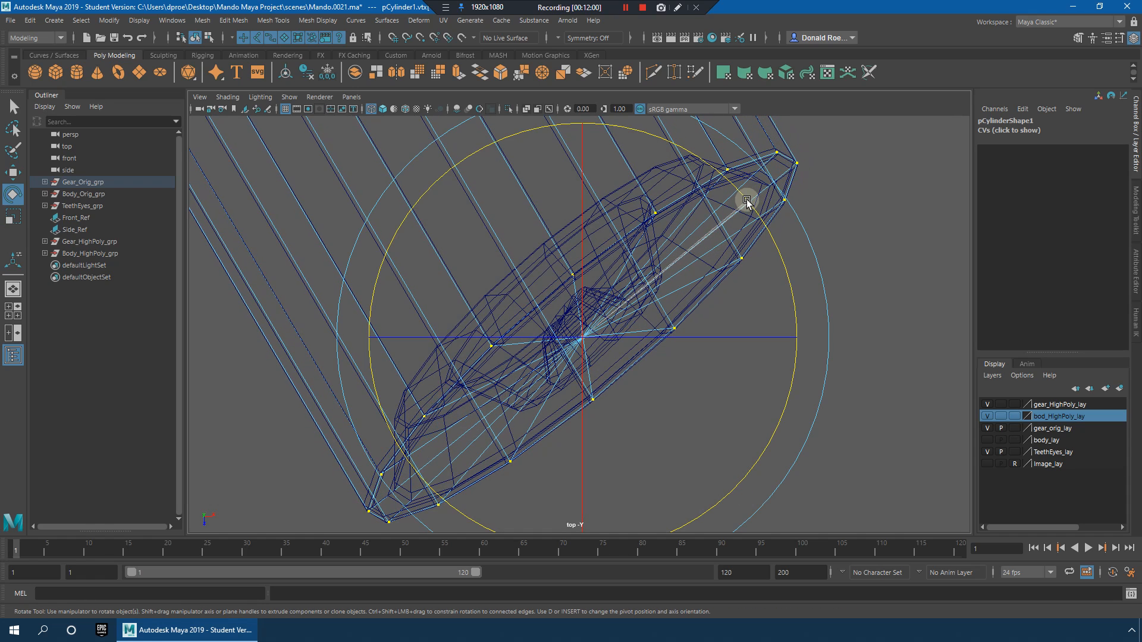
click(910, 311)
Step: Return the original cylinder to object mode in the perspective view and undo its accidental rotation
key(space)
key(space)
alt+drag(714, 351, 683, 271)
alt+middle_drag(683, 270, 688, 341)
alt+right_drag(688, 341, 706, 323)
alt+drag(705, 324, 718, 360)
alt+right_drag(717, 360, 624, 357)
alt+drag(624, 357, 482, 311)
alt+middle_drag(481, 311, 552, 318)
right_drag(624, 360, 651, 286)
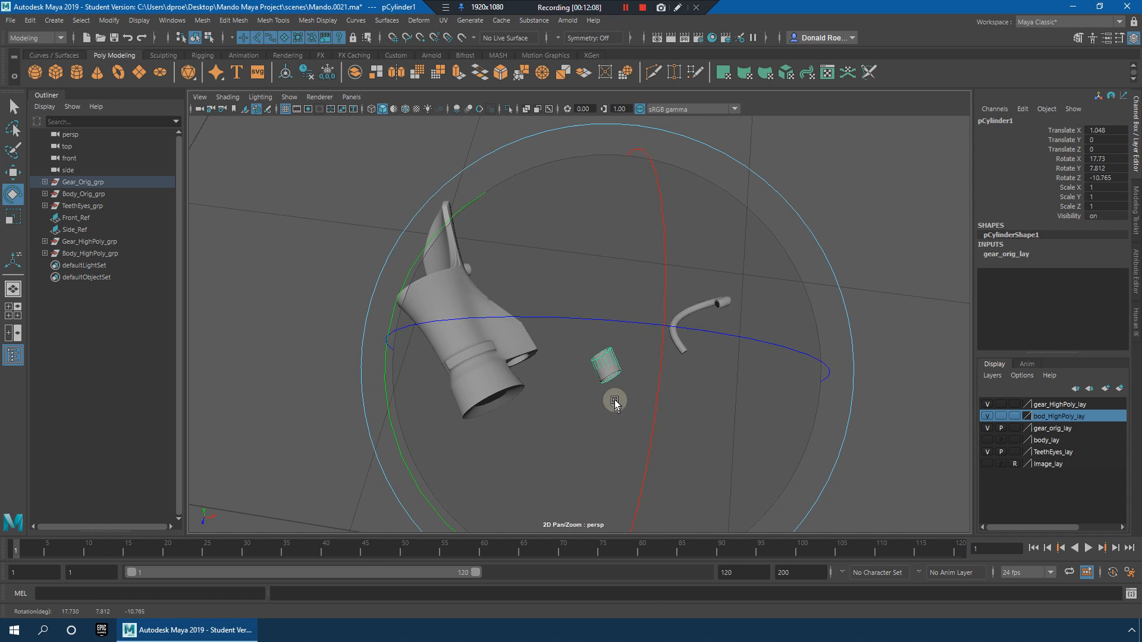
key(ctrl+z)
Step: Move the hose pieces farther from the gauntlet and shift the original and high-poly cylinders outward along X
key(q)
click(760, 378)
drag(658, 247, 875, 347)
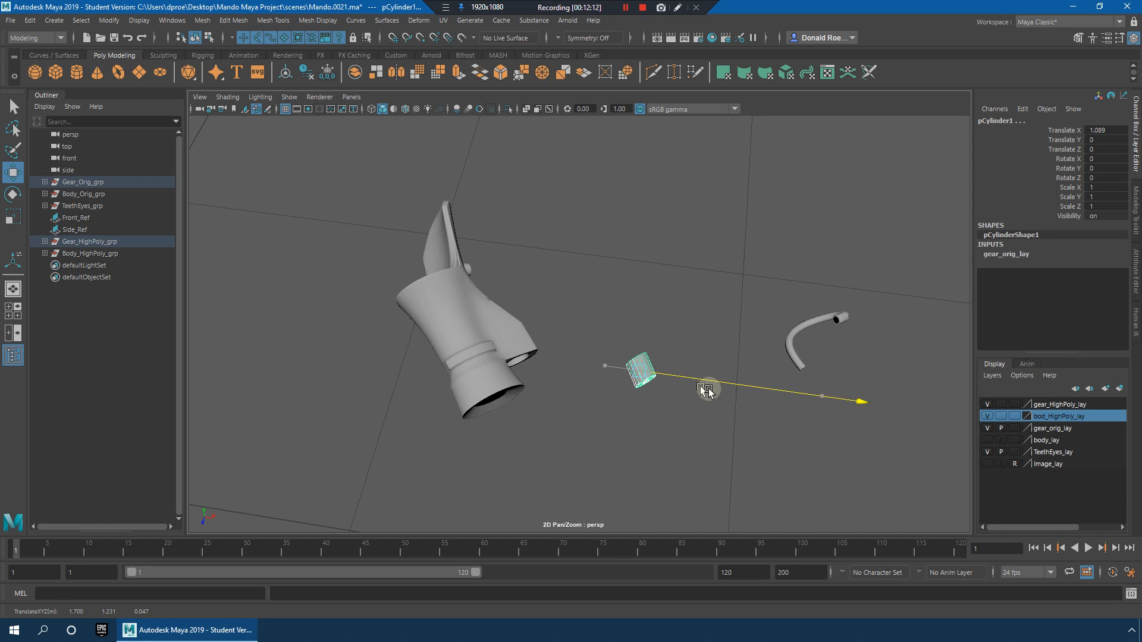
drag(708, 389, 718, 391)
Step: Examine the left glove by selecting its high-poly armor pieces and the original and high-poly glove meshes
alt+right_drag(723, 391, 614, 365)
alt+drag(615, 365, 627, 347)
alt+right_drag(581, 334, 683, 349)
alt+middle_drag(683, 349, 538, 359)
alt+right_drag(649, 360, 743, 397)
drag(1006, 546, 988, 546)
alt+middle_drag(752, 426, 631, 352)
click(658, 319)
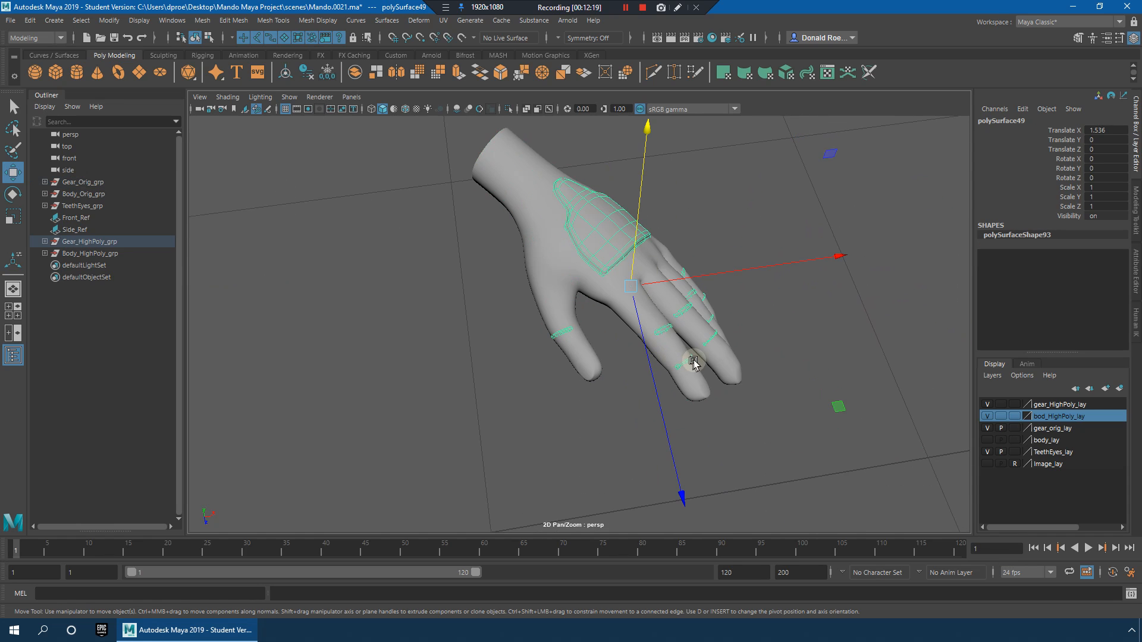
click(706, 384)
drag(844, 405, 850, 414)
alt+middle_drag(620, 257, 691, 356)
drag(497, 194, 935, 593)
alt+middle_drag(776, 416, 733, 388)
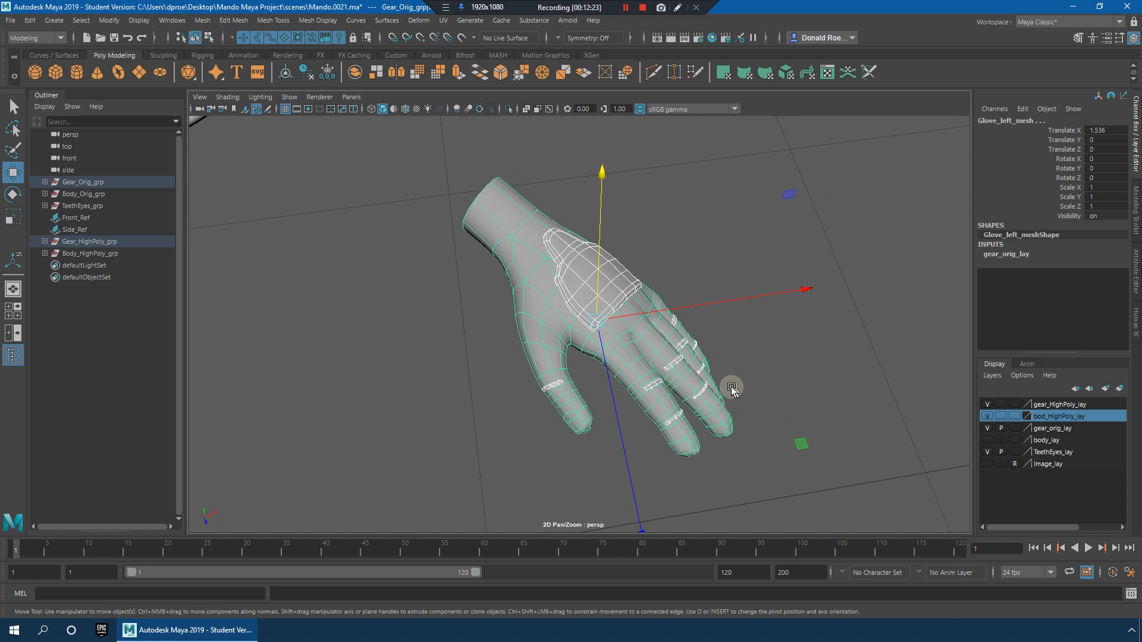
Step: Try to move the belt pieces together with the groin plate forward to a Translate Z of 0.637
alt+right_drag(546, 278, 355, 277)
alt+middle_drag(333, 262, 721, 274)
alt+drag(721, 274, 569, 342)
alt+middle_drag(568, 341, 706, 263)
alt+drag(676, 372, 597, 248)
alt+drag(575, 189, 447, 191)
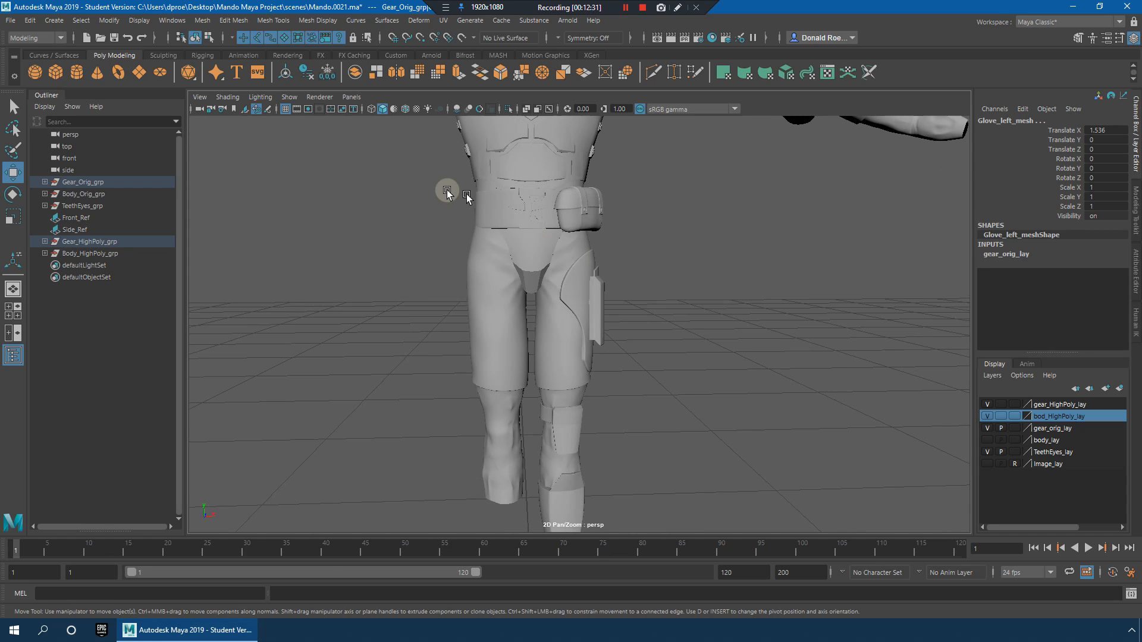
drag(634, 227, 637, 230)
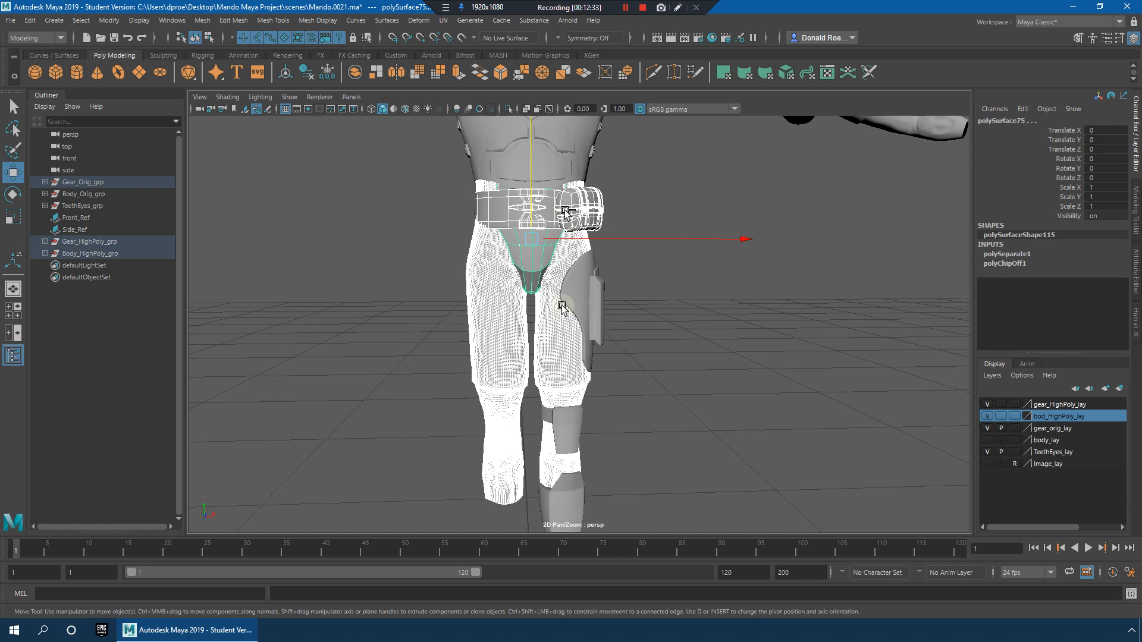
ctrl+drag(696, 495, 697, 495)
alt+drag(523, 280, 974, 475)
alt+middle_drag(886, 411, 681, 354)
mouse_move(682, 355)
alt+mouse_down()
mouse_move(717, 364)
mouse_move(679, 345)
alt+mouse_up()
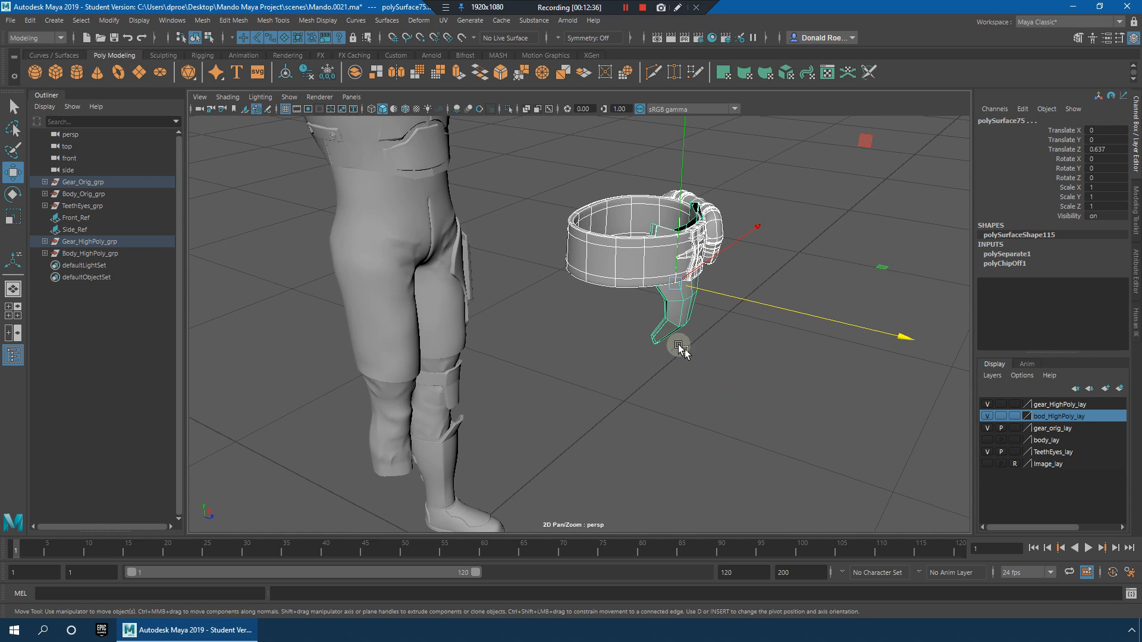
ctrl+drag(721, 378, 725, 382)
alt+right_drag(724, 382, 706, 343)
alt+drag(706, 343, 725, 351)
key(ctrl+z)
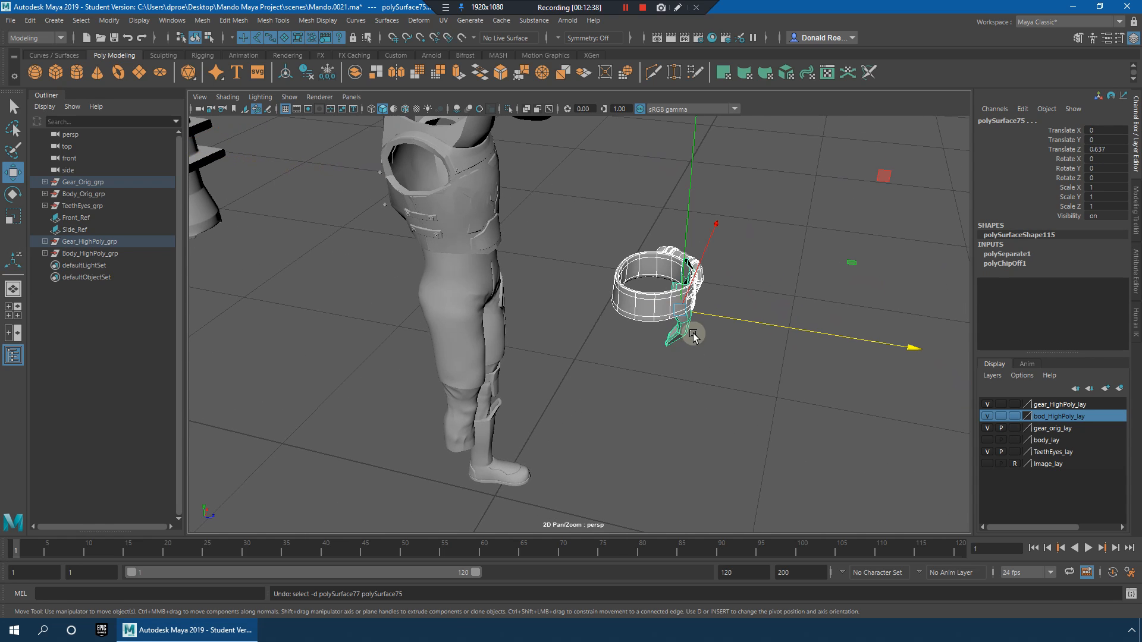
key(ctrl+z)
Step: Move the original and high-poly belt pieces, without the groin plate, forward to a Translate Z of 0.976
alt+drag(527, 334, 463, 260)
alt+drag(548, 319, 457, 293)
alt+drag(528, 350, 525, 293)
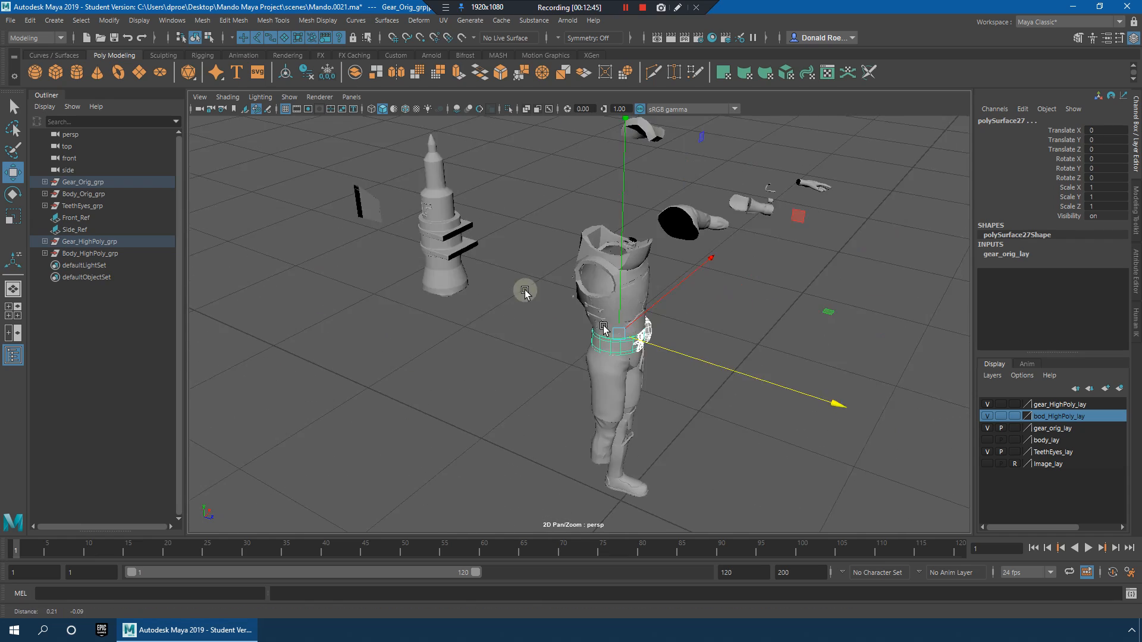
alt+middle_drag(604, 326, 525, 293)
alt+right_drag(525, 293, 591, 293)
drag(598, 301, 757, 367)
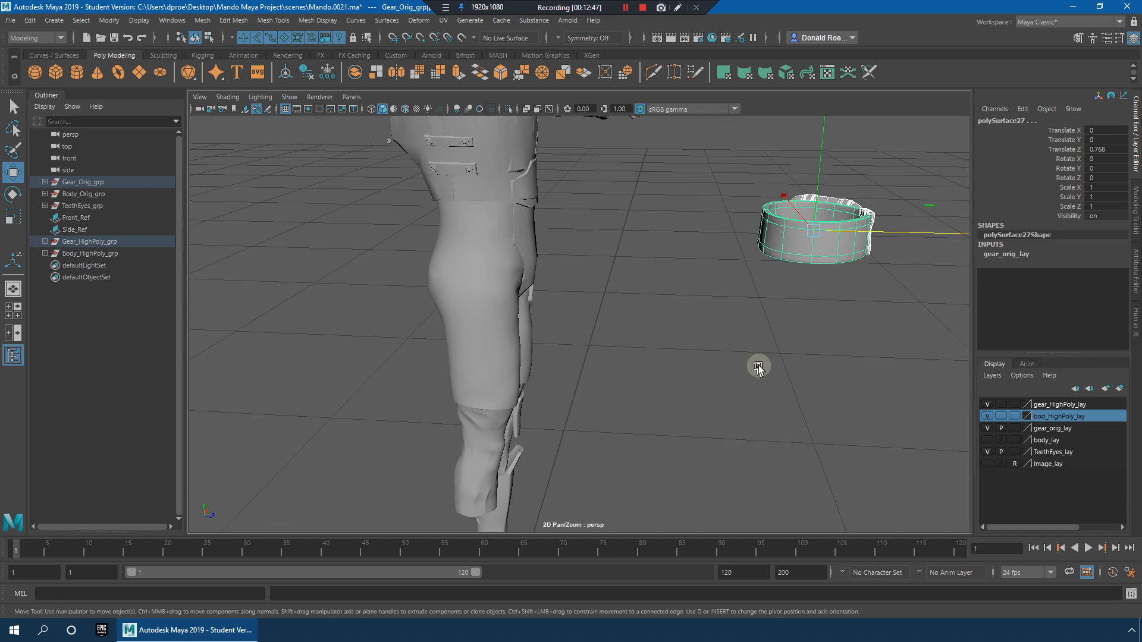
alt+middle_drag(757, 367, 680, 380)
alt+drag(681, 380, 754, 388)
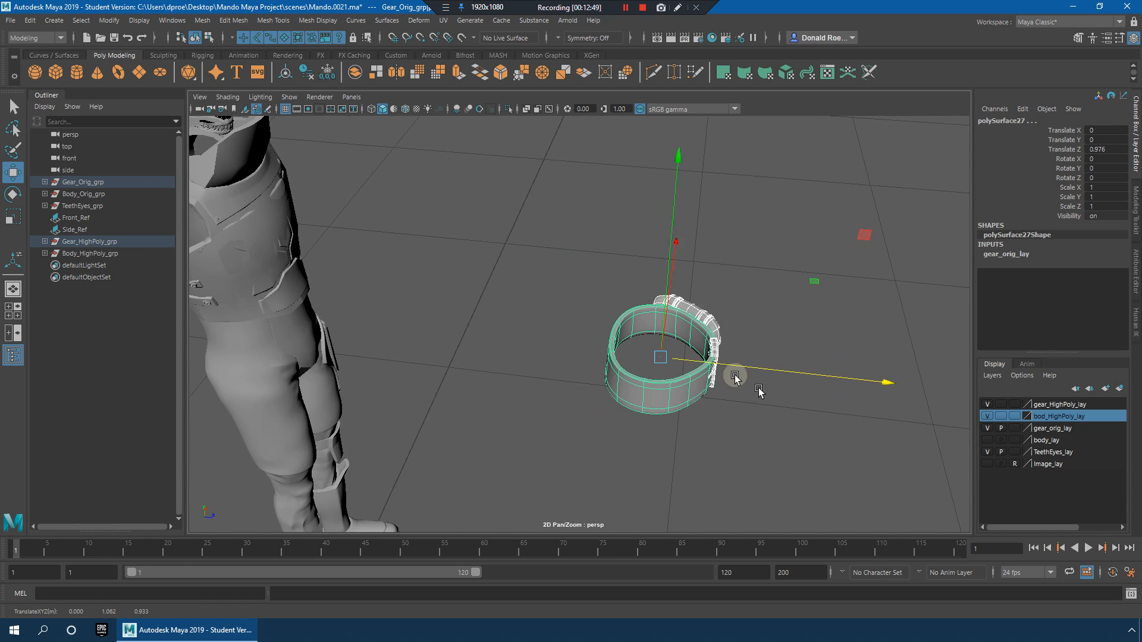
Step: Move the buckle and pouch forward off the belt, and place the pouch alone at a Translate Z of 2.249
alt+middle_drag(754, 387, 662, 347)
alt+drag(663, 347, 661, 358)
ctrl+drag(513, 391, 515, 393)
drag(632, 340, 849, 412)
ctrl+drag(771, 359, 845, 414)
alt+middle_drag(883, 407, 571, 390)
click(576, 304)
key(ctrl+z)
key(ctrl+y)
drag(579, 307, 922, 387)
Step: Select the pants and all leg gear in both versions and move them down below the torso
alt+drag(559, 350, 434, 298)
alt+right_drag(433, 298, 841, 402)
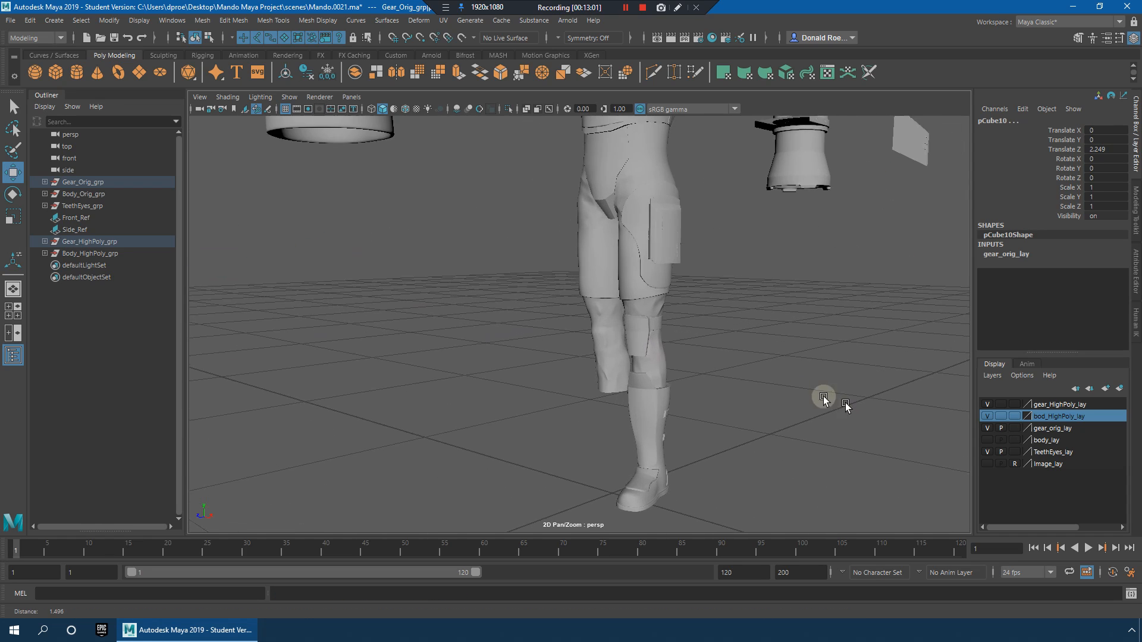
alt+middle_drag(673, 356, 638, 345)
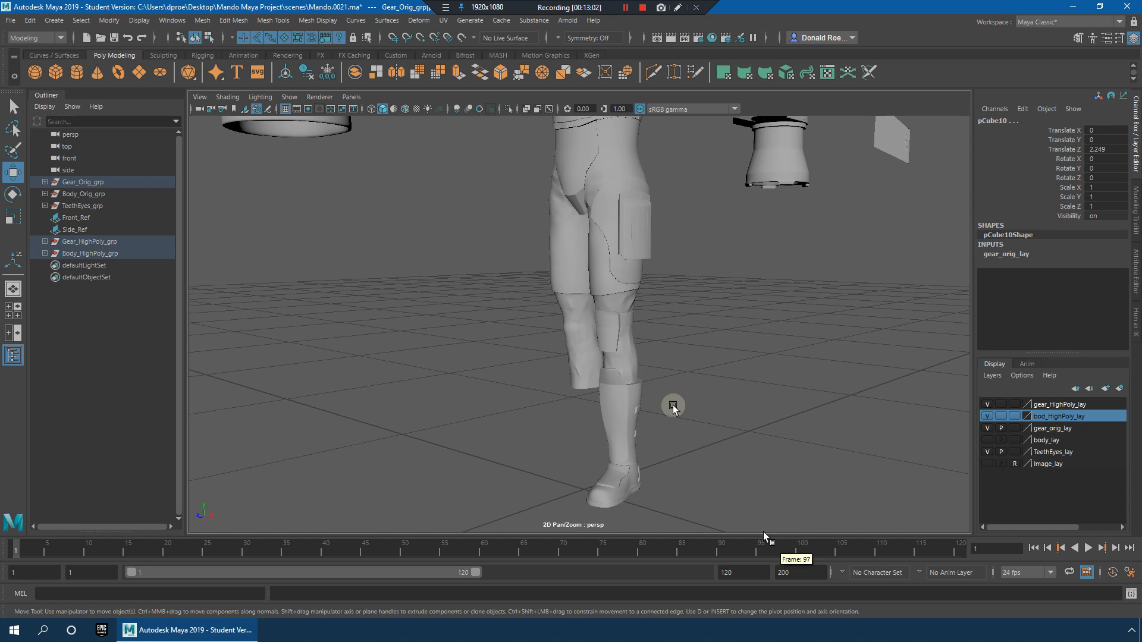
drag(673, 407, 575, 186)
ctrl+shift+drag(658, 262, 661, 265)
alt+middle_drag(641, 277, 643, 323)
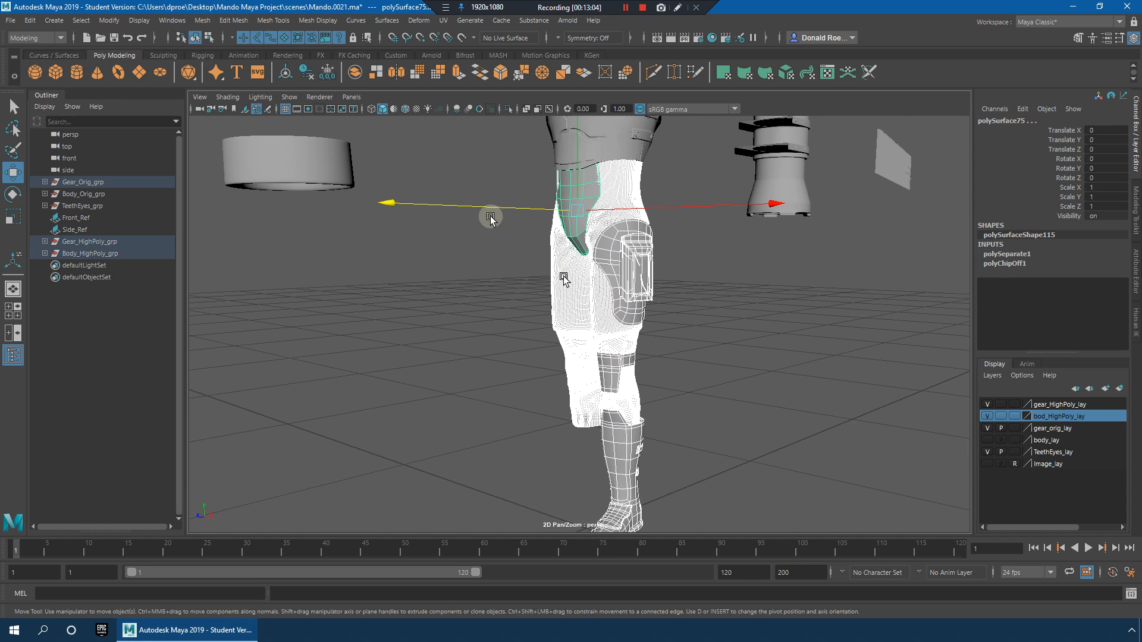
drag(703, 562, 703, 564)
alt+right_drag(700, 324, 563, 252)
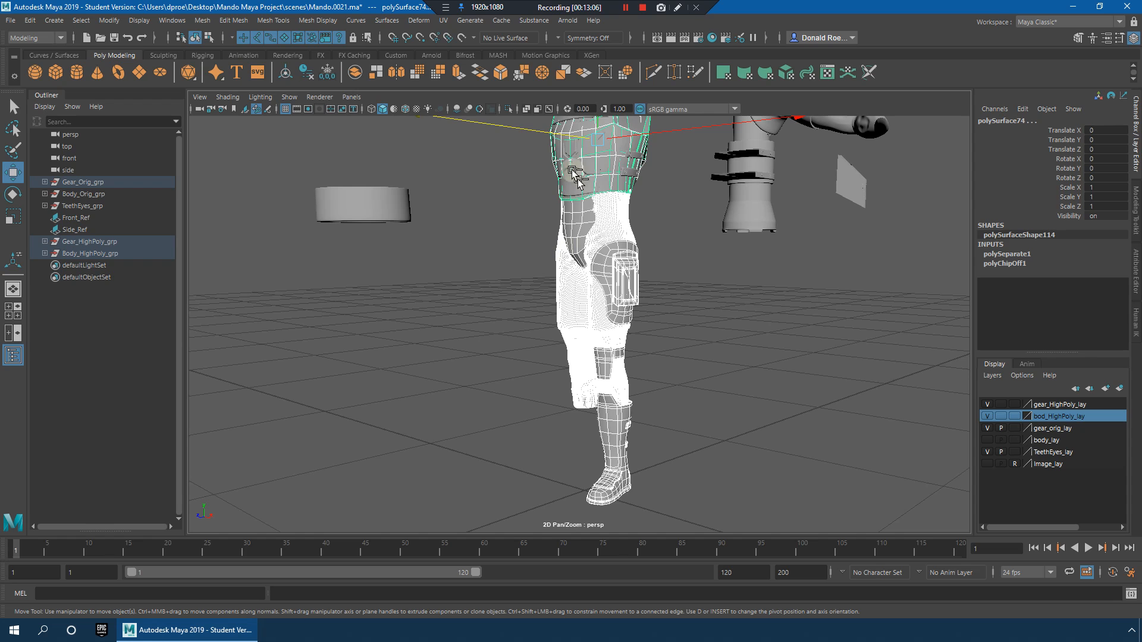
drag(576, 161, 591, 339)
Step: Deselect the pants and move the thigh, knee and boot gear down to a Translate Y of -1.795
alt+middle_drag(650, 331, 604, 190)
ctrl+drag(533, 180, 621, 459)
alt+middle_drag(655, 326, 629, 236)
drag(596, 320, 635, 370)
alt+middle_drag(683, 443, 681, 217)
Step: Lower the knee armor and boot away from the thigh armor, and lower the boot farther below the knee armor
ctrl+drag(493, 167, 663, 294)
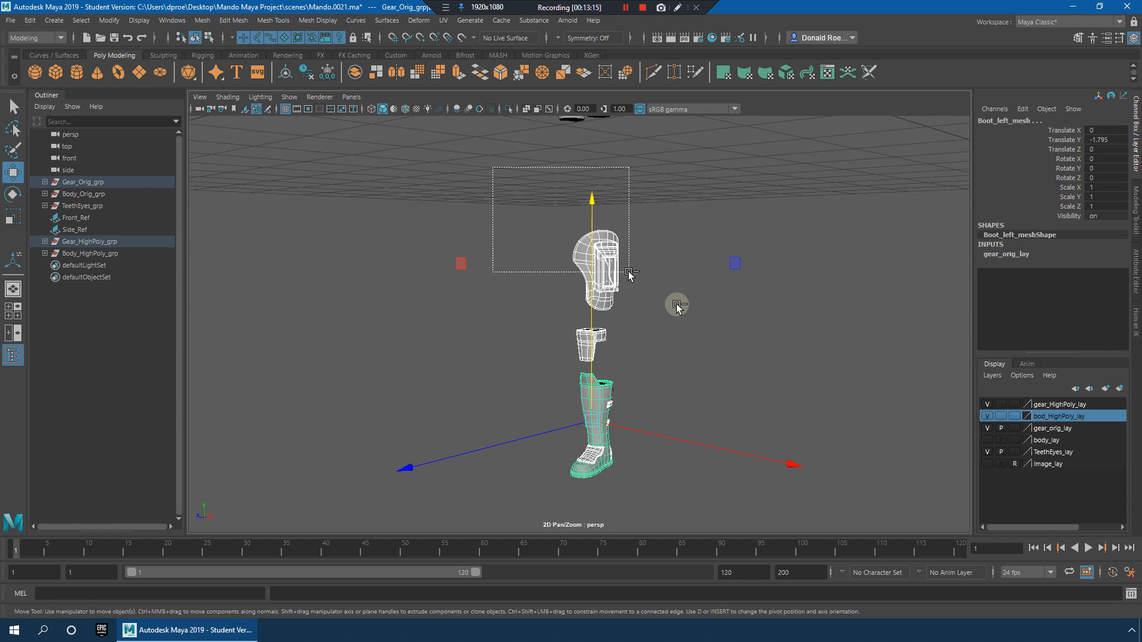
drag(593, 198, 619, 303)
alt+middle_drag(659, 301, 646, 190)
ctrl+drag(491, 261, 664, 376)
drag(591, 254, 610, 366)
Step: Examine the whole exploded layout of the character's gear with nothing selected
scroll(603, 352, down, 5)
alt+middle_drag(597, 357, 591, 433)
scroll(582, 298, down, 4)
alt+middle_drag(583, 285, 604, 344)
alt+drag(604, 343, 678, 340)
scroll(648, 345, down, 3)
alt+middle_drag(593, 369, 605, 283)
alt+drag(604, 283, 637, 292)
click(698, 403)
alt+middle_drag(646, 291, 659, 362)
alt+right_drag(655, 329, 732, 321)
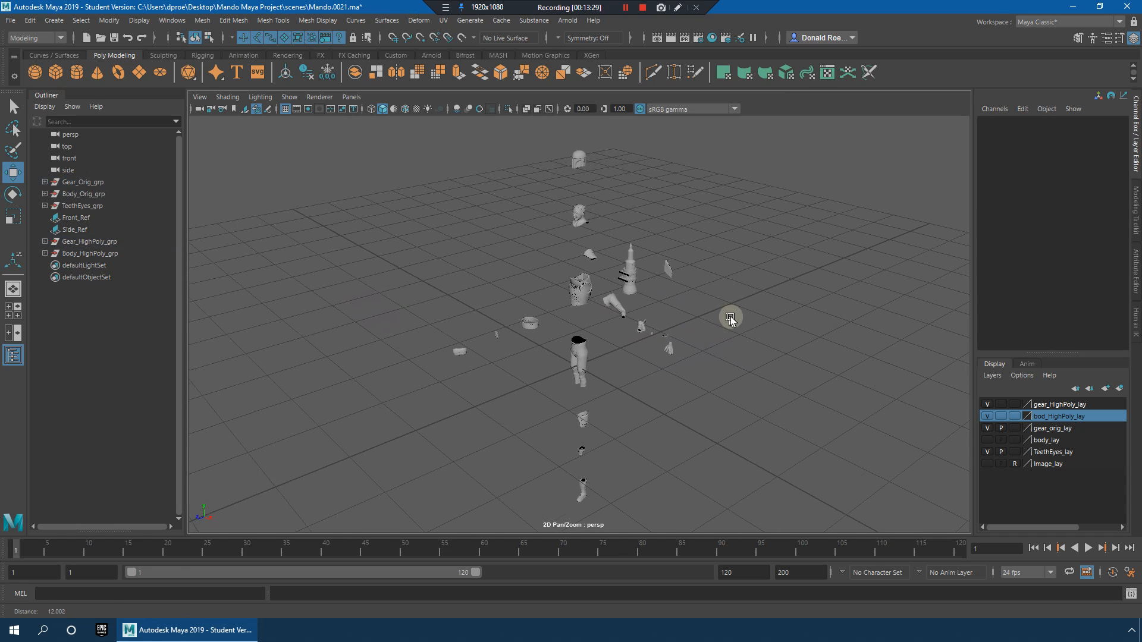
Step: Set the current time to frame 10
click(88, 550)
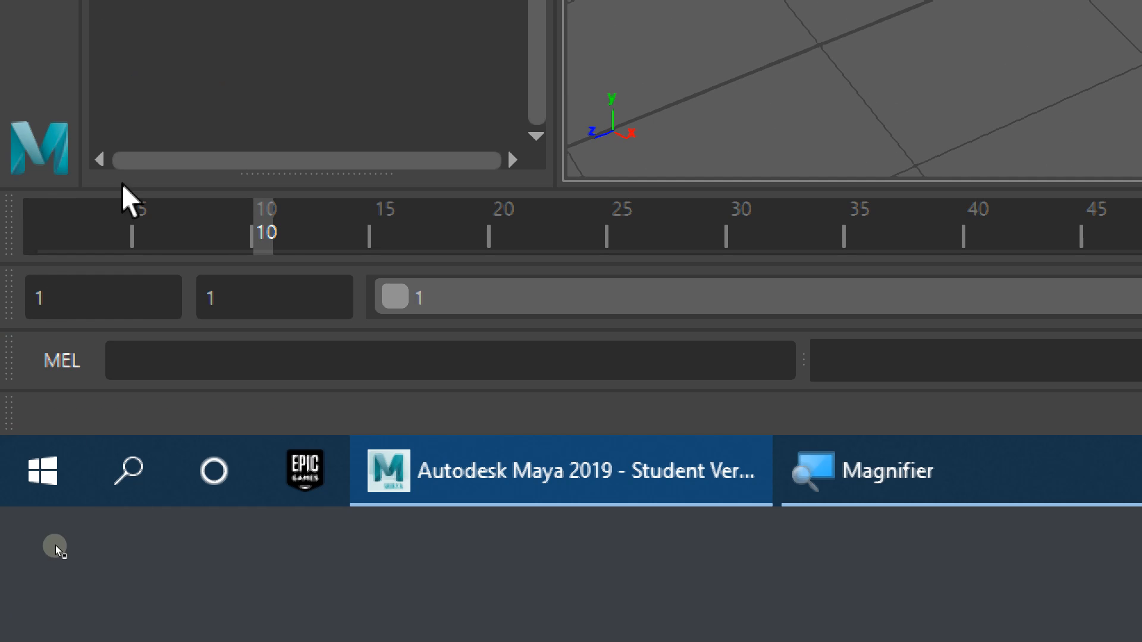
mouse_move(311, 234)
mouse_down()
mouse_move(71, 229)
mouse_move(305, 237)
mouse_move(273, 237)
mouse_up()
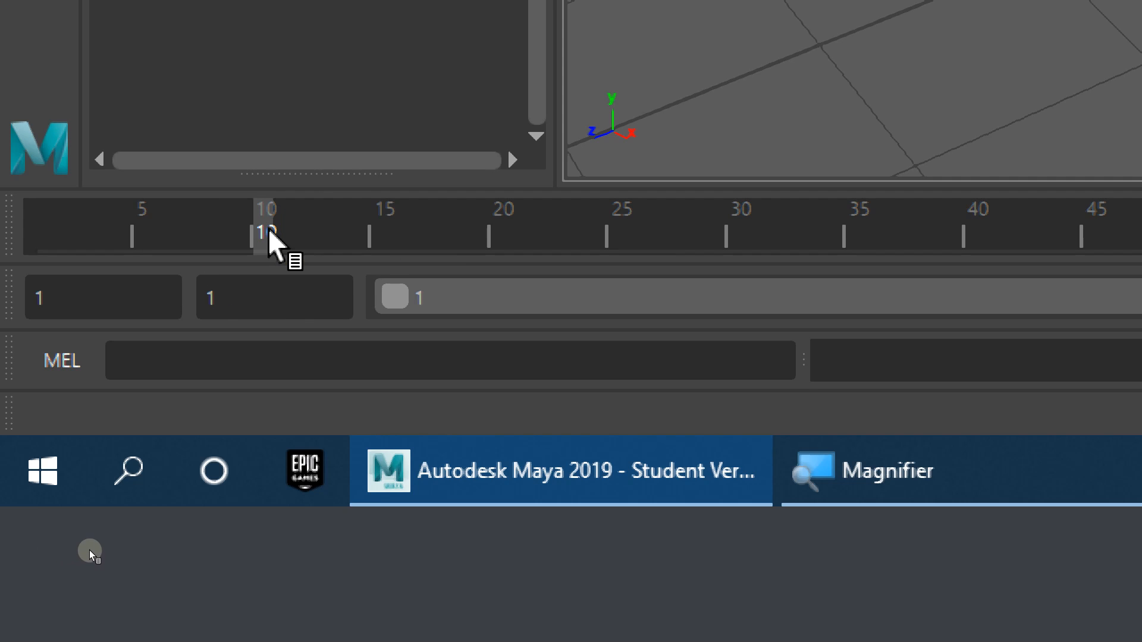
key(super)
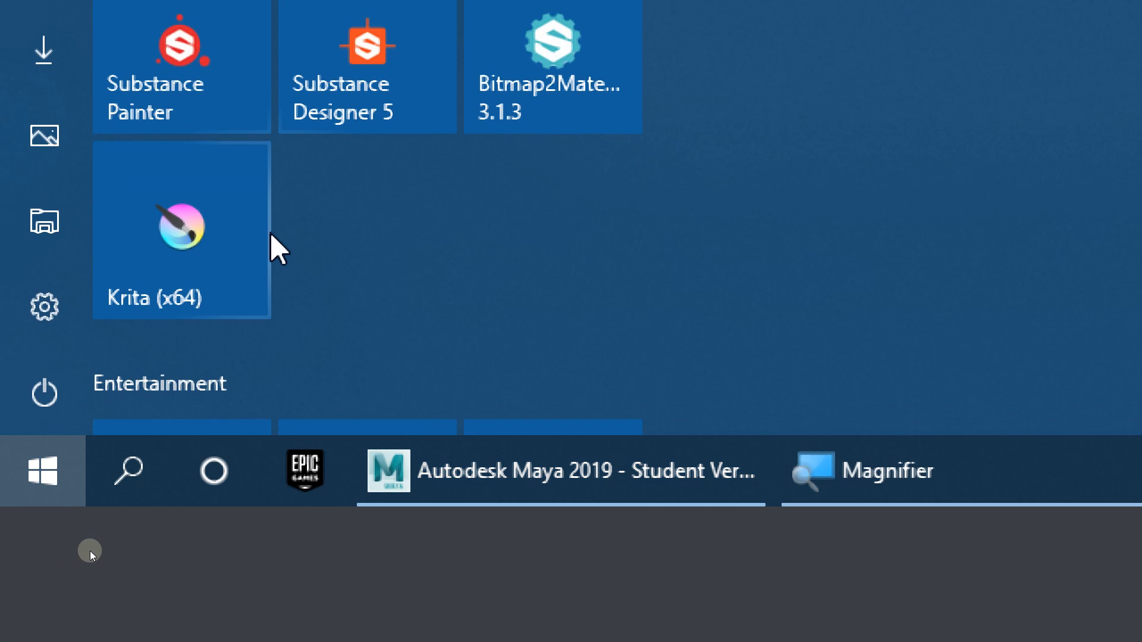
key(super+Escape)
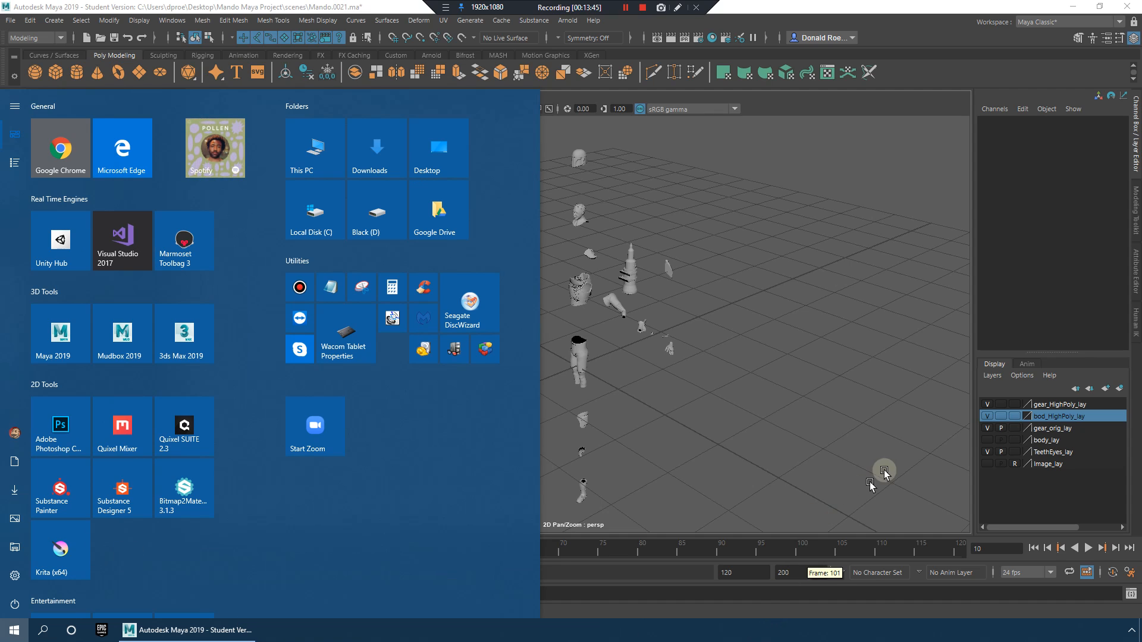
click(884, 473)
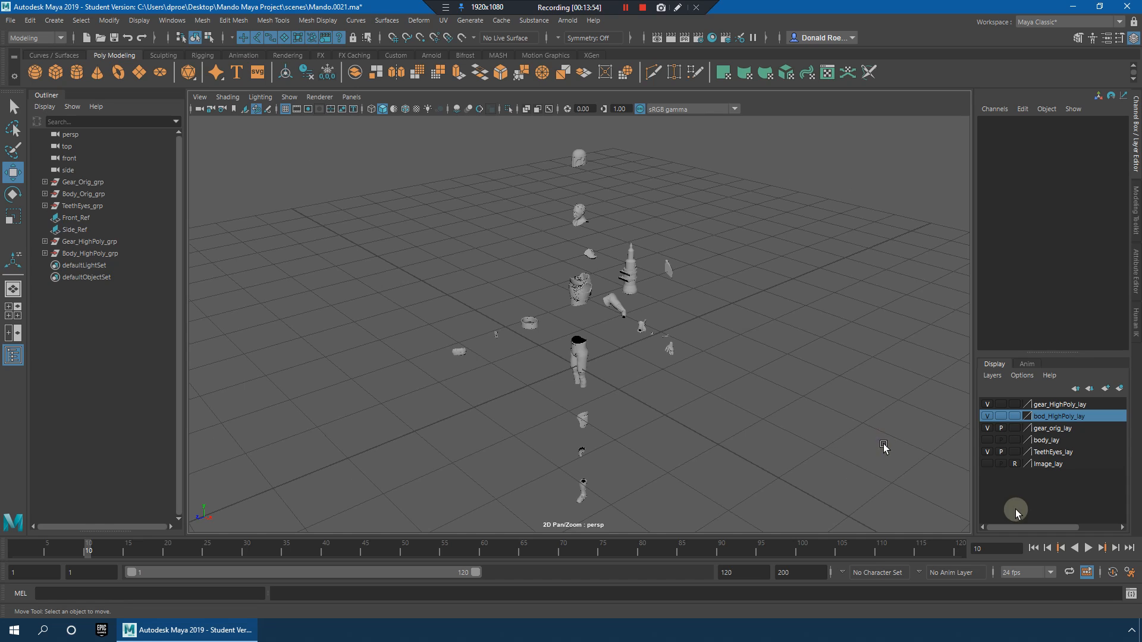
Step: Show the body_lay layer and move the original head mesh up to a Translate Y of 1.026
click(1001, 428)
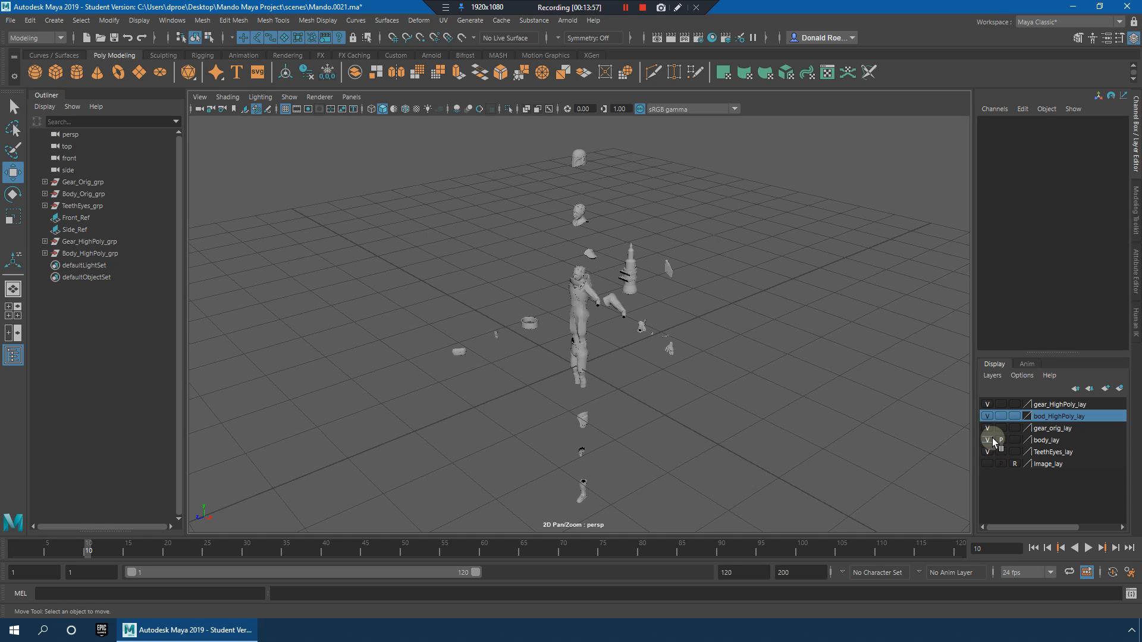
alt+right_drag(477, 274, 918, 347)
alt+drag(731, 318, 681, 297)
alt+middle_drag(681, 297, 657, 514)
alt+right_drag(657, 514, 957, 411)
drag(537, 266, 538, 267)
alt+middle_drag(591, 268, 637, 449)
alt+right_drag(566, 349, 431, 299)
alt+right_drag(607, 301, 683, 328)
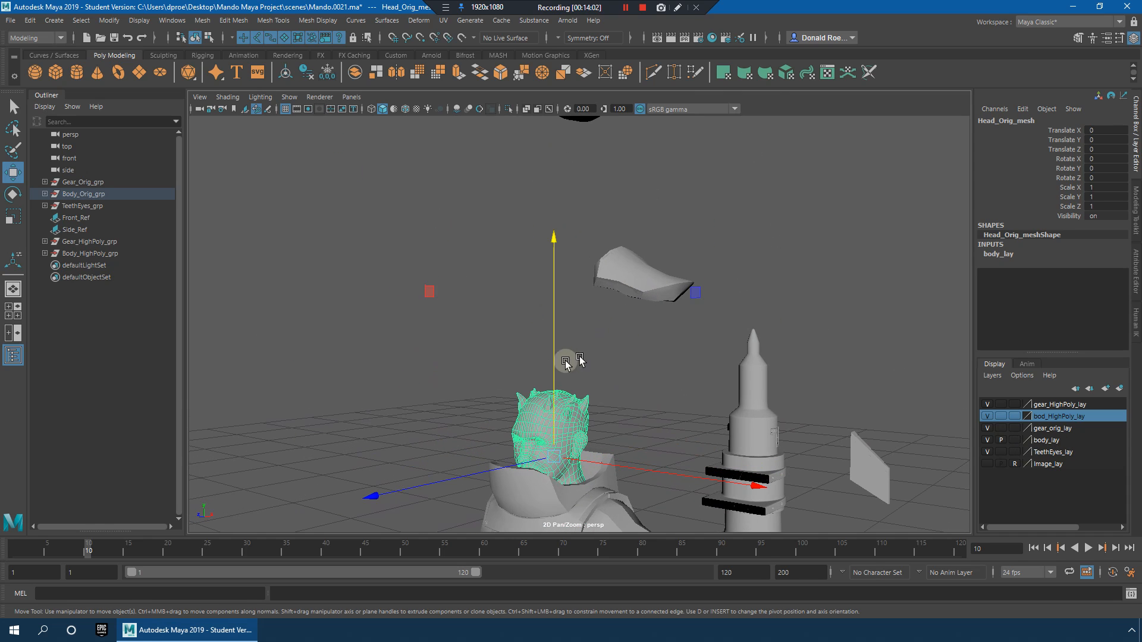
drag(556, 370, 569, 105)
alt+middle_drag(644, 241, 683, 520)
drag(592, 406, 602, 260)
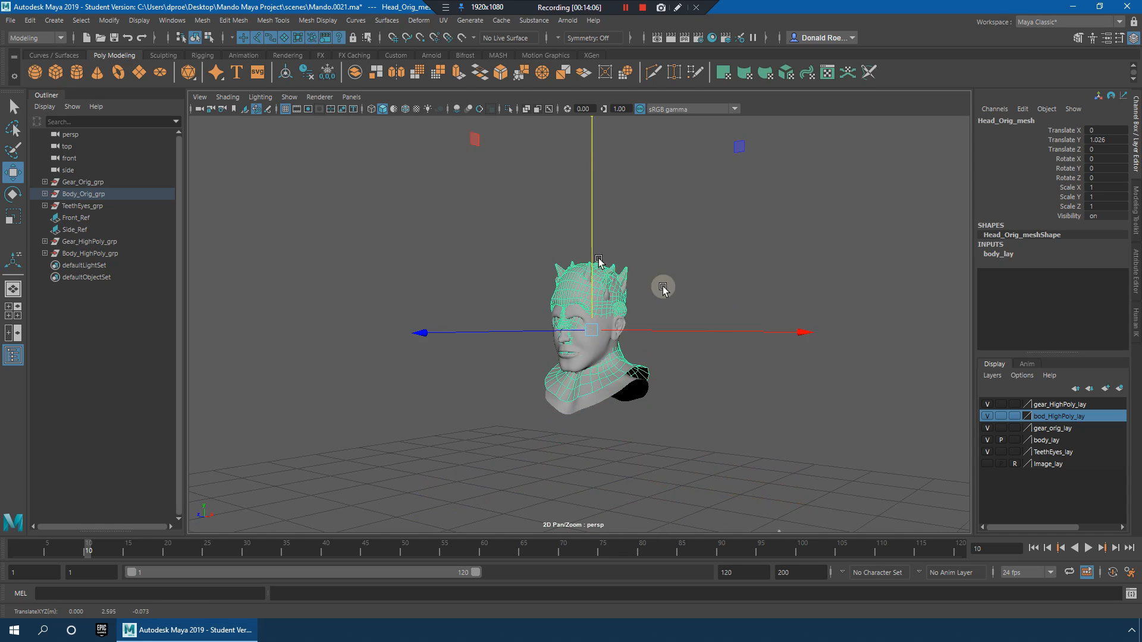
Step: Move the original head's pivot to the top of the head and snap it to a vertex on the crown
alt+right_drag(684, 226, 737, 221)
alt+drag(737, 221, 665, 318)
key(d)
drag(598, 400, 619, 211)
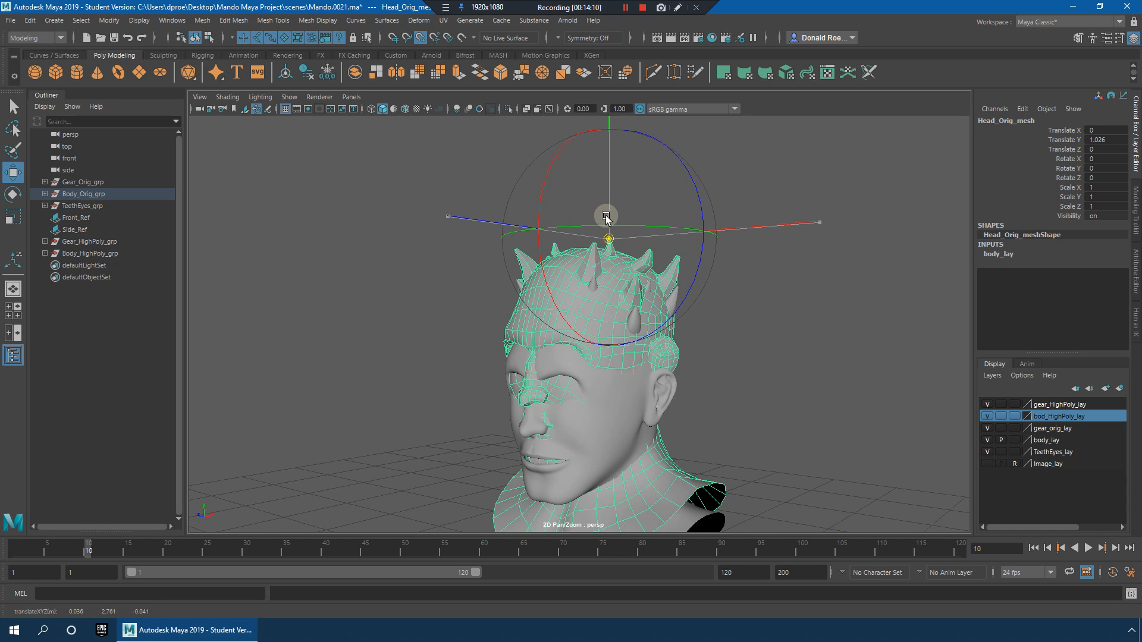
alt+right_drag(606, 217, 718, 367)
key(d)
key(v)
drag(609, 434, 599, 421)
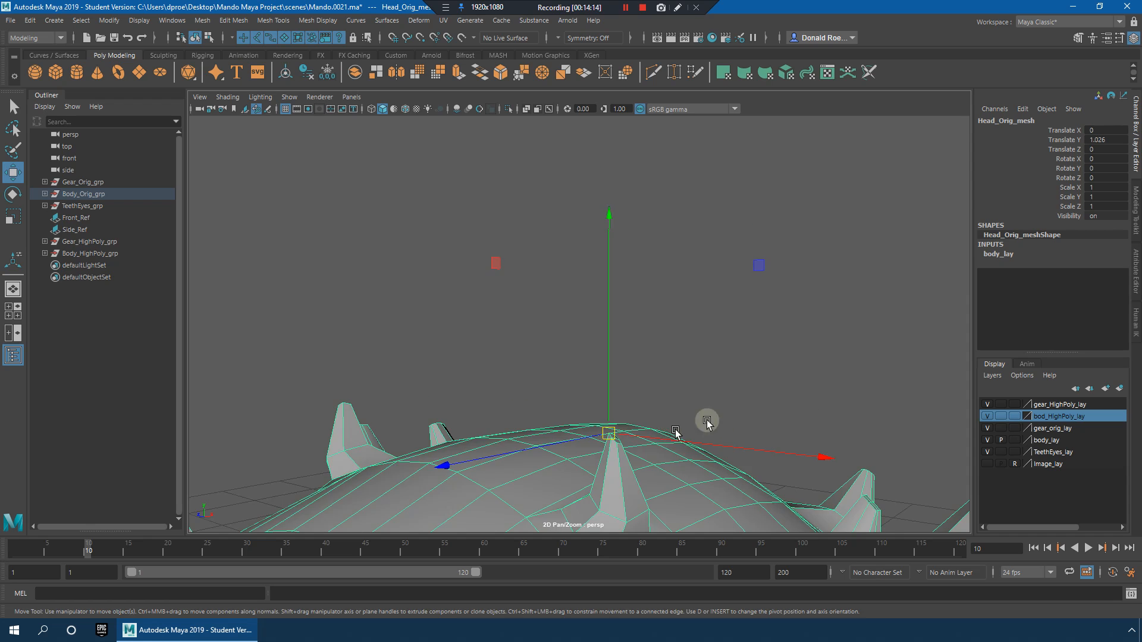
Step: Lower the original head along Y so its crown lines up with the high-poly head
alt+right_drag(708, 421, 613, 305)
drag(579, 278, 579, 323)
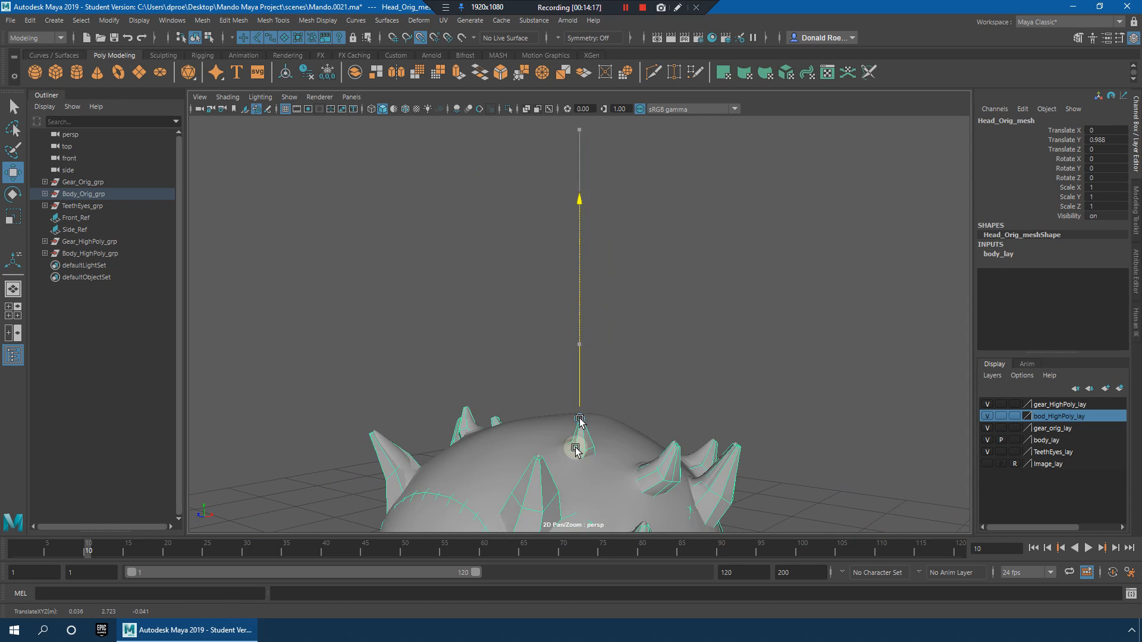
drag(579, 413, 580, 414)
alt+drag(660, 402, 649, 476)
alt+middle_drag(649, 476, 642, 369)
mouse_move(567, 247)
mouse_down()
mouse_move(566, 237)
mouse_move(571, 269)
mouse_up()
Step: Select the original left arm mesh and move it out toward the high-poly arm, to a Translate X of 0.507
alt+right_drag(743, 316, 648, 327)
alt+middle_drag(648, 327, 646, 229)
alt+right_drag(622, 332, 661, 353)
alt+drag(661, 353, 697, 372)
alt+right_drag(697, 372, 612, 359)
mouse_move(612, 359)
alt+mouse_down()
mouse_move(622, 390)
mouse_move(617, 368)
alt+mouse_up()
alt+right_drag(617, 369, 734, 293)
drag(703, 180, 704, 184)
alt+middle_drag(704, 184, 635, 363)
alt+right_drag(637, 461, 428, 411)
drag(610, 469, 676, 485)
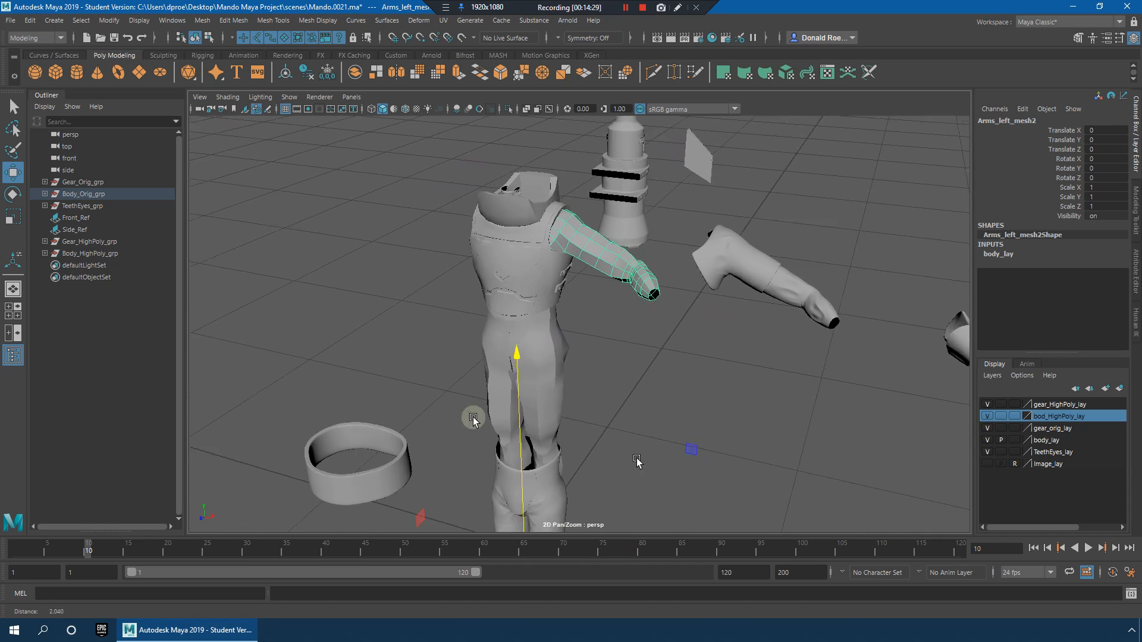
alt+right_drag(642, 373, 793, 387)
alt+middle_drag(794, 387, 571, 338)
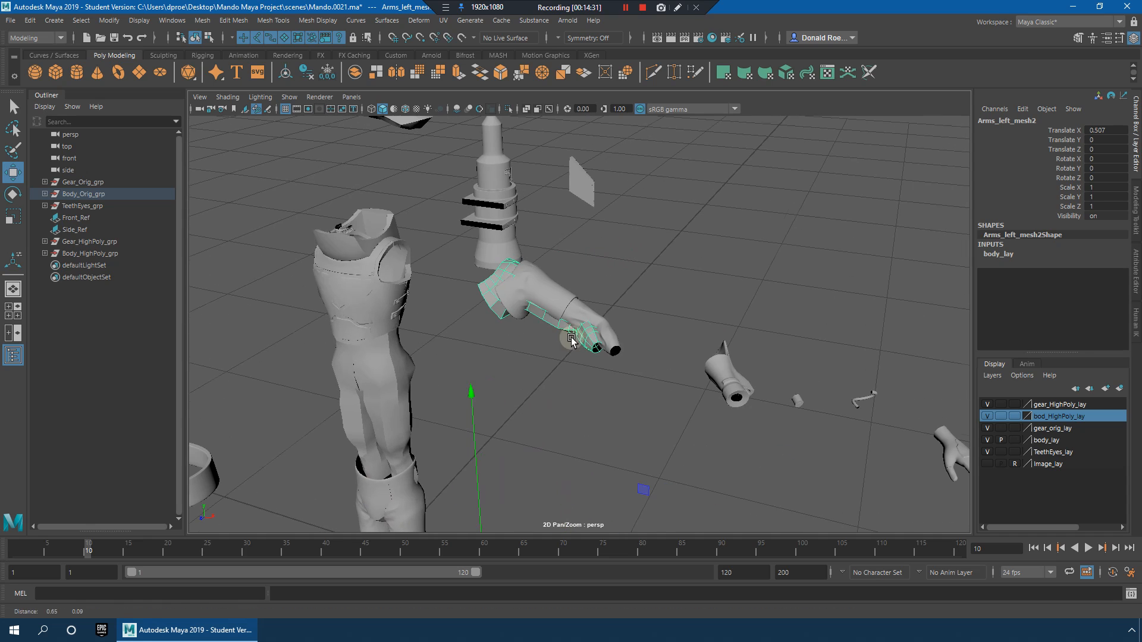
Step: Select all of the character's body and gear pieces and center their pivots
alt+right_drag(484, 340, 210, 263)
drag(334, 164, 487, 288)
click(106, 21)
click(144, 107)
alt+right_drag(499, 315, 1011, 416)
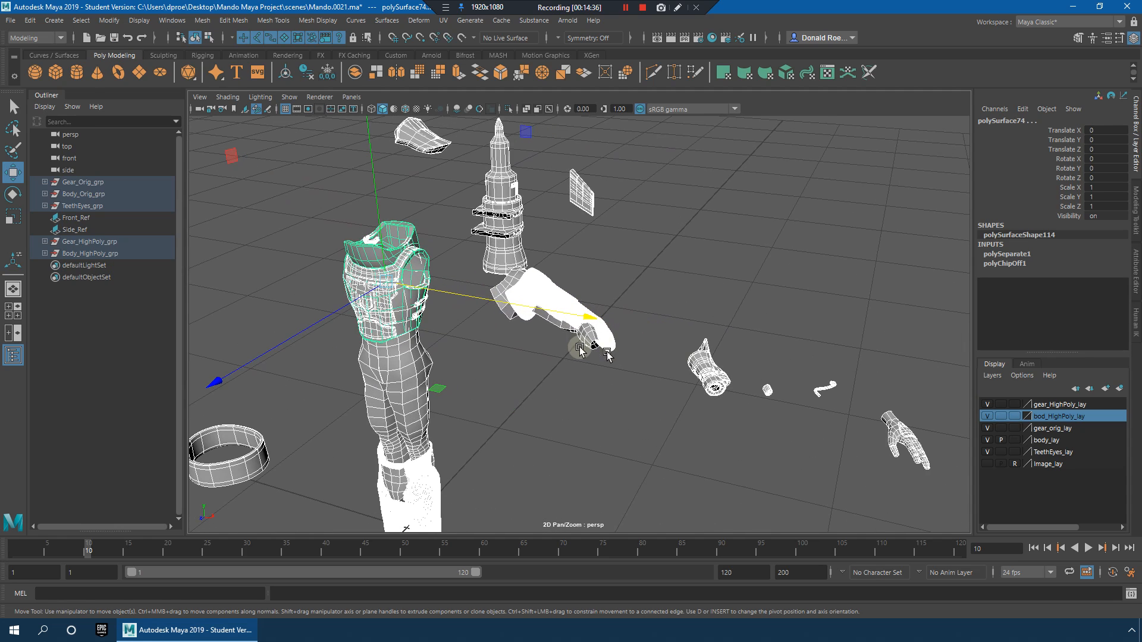
Step: Select the original left arm mesh in shaded view, center its pivot and snap the pivot to a vertex on the shoulder opening
key(5)
click(506, 283)
alt+right_drag(524, 296, 233, 232)
click(116, 22)
click(144, 108)
alt+right_drag(737, 380, 856, 409)
alt+middle_drag(488, 343, 511, 352)
key(d)
drag(377, 296, 370, 290)
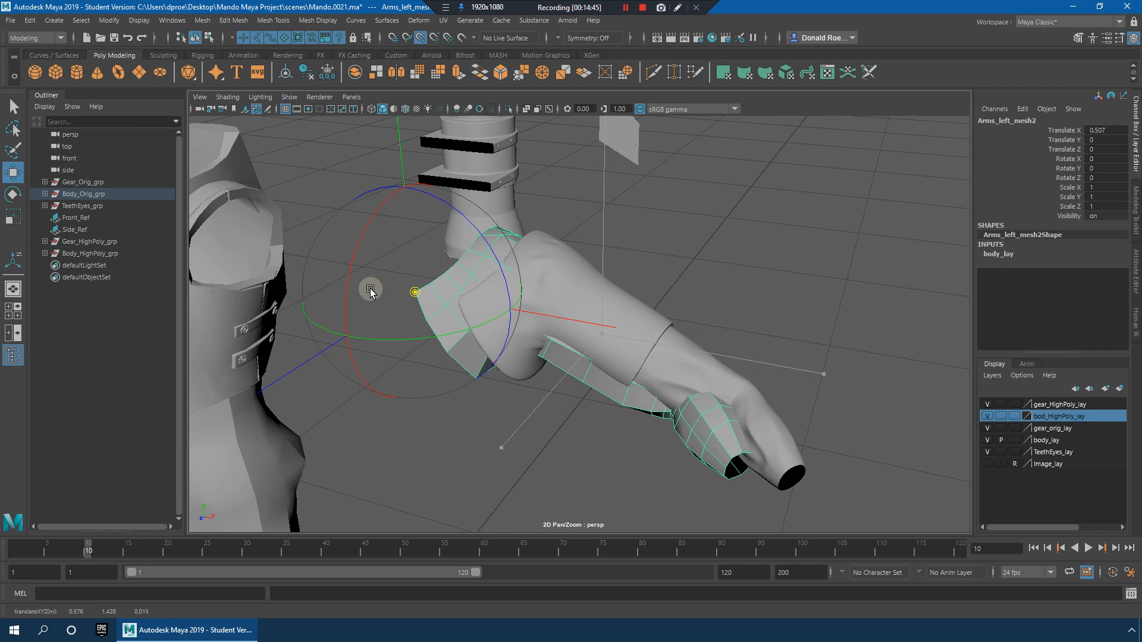
Step: Snap the original left arm onto the matching shoulder vertex of the high-poly arm, at a Translate X of about 0.577
key(d)
drag(419, 296, 450, 296)
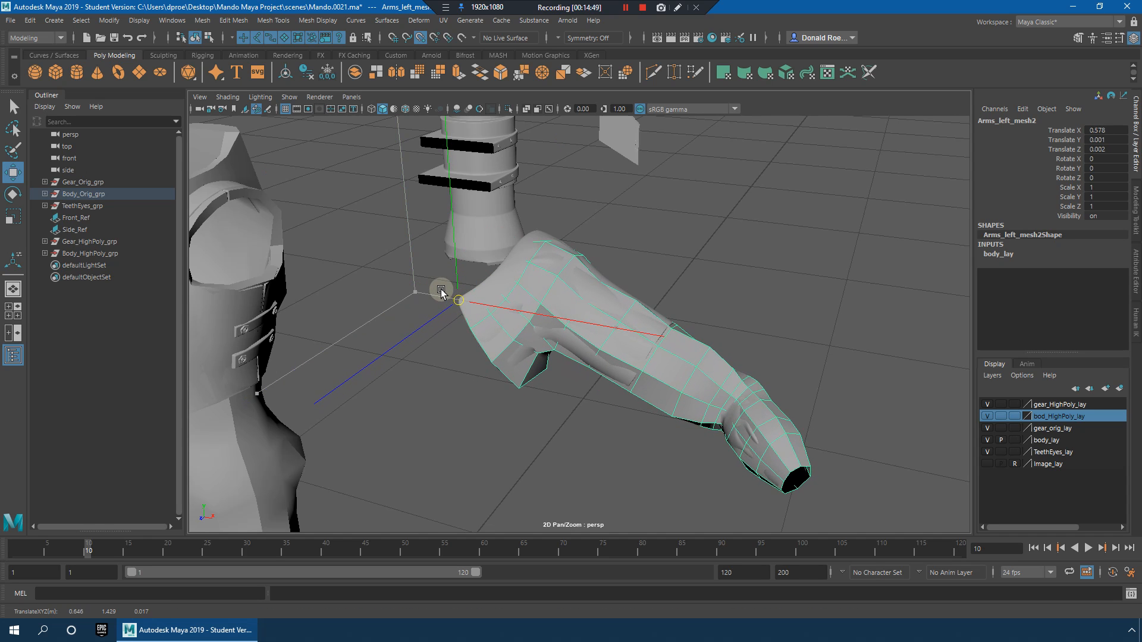
alt+drag(695, 350, 783, 326)
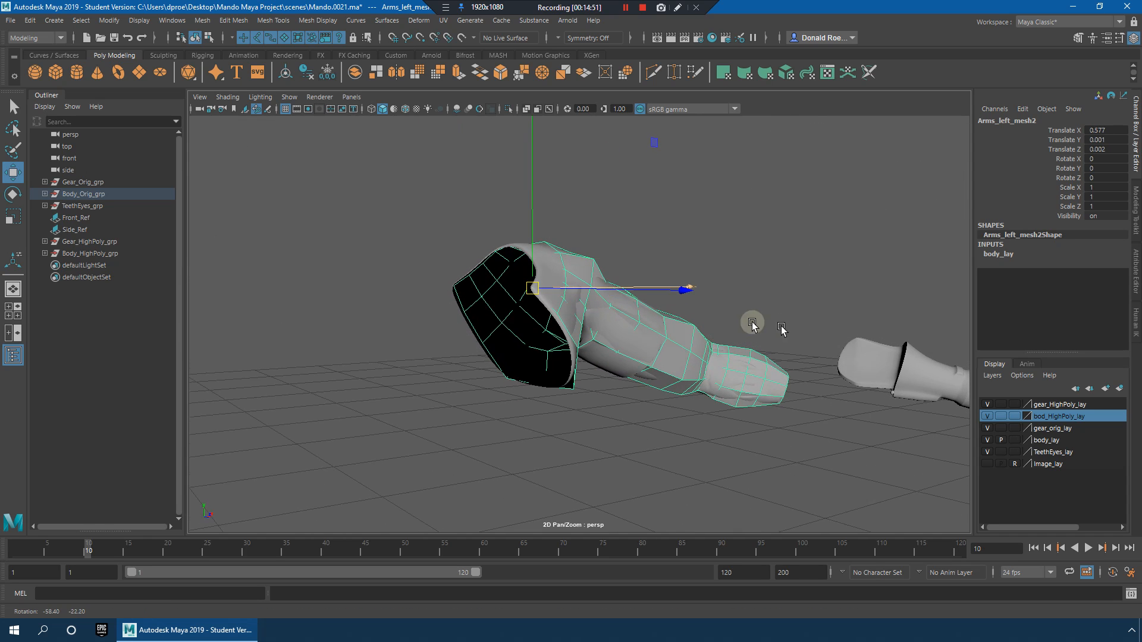
scroll(571, 330, up, 4)
drag(500, 263, 609, 326)
alt+right_drag(607, 326, 743, 346)
alt+drag(805, 329, 719, 326)
alt+right_drag(719, 326, 573, 319)
Step: Lower the original pants mesh along Y to line up with the high-poly pants, at a Translate Y of -0.688
click(490, 308)
click(469, 236)
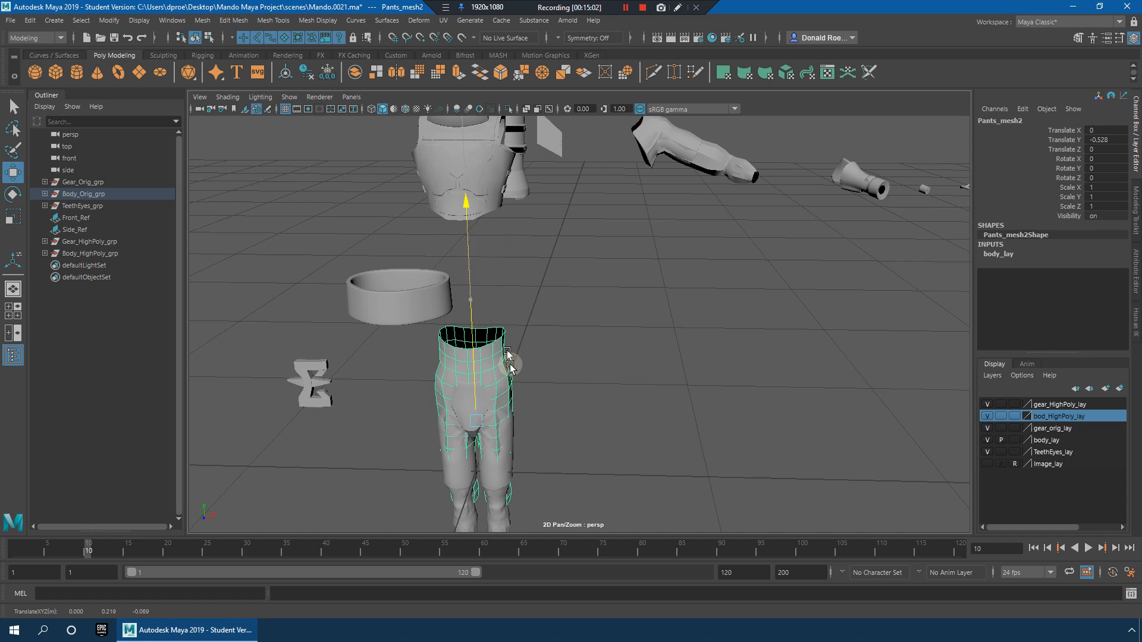
drag(513, 379, 514, 382)
alt+middle_drag(514, 381, 537, 316)
alt+right_drag(537, 316, 935, 385)
alt+middle_drag(440, 324, 581, 242)
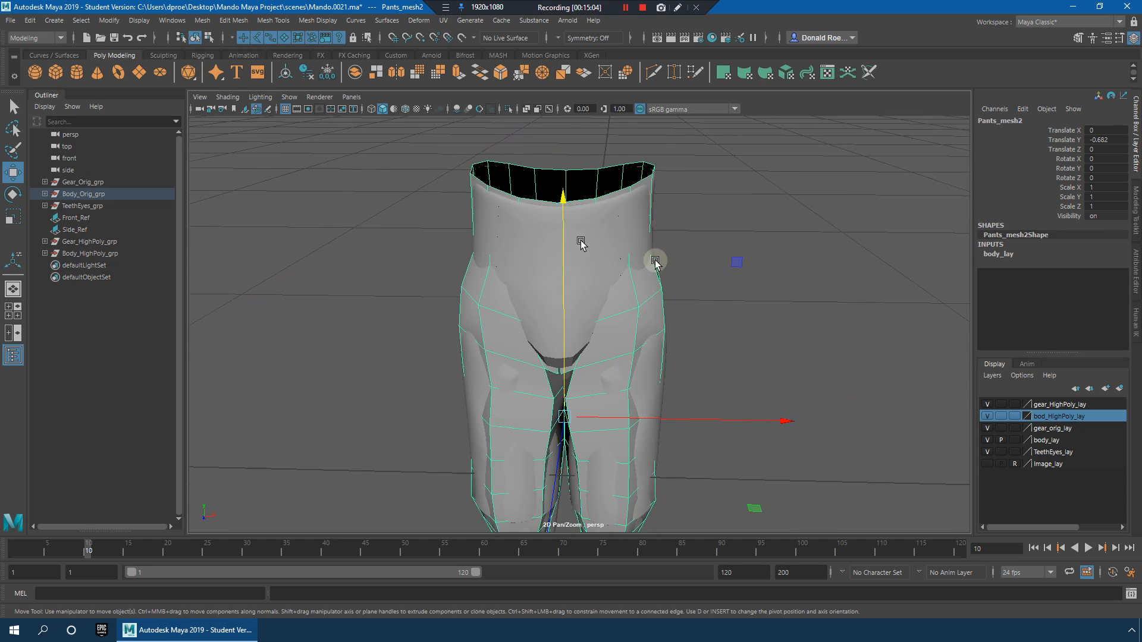
alt+right_drag(581, 242, 654, 262)
alt+middle_drag(642, 249, 632, 286)
drag(555, 279, 563, 284)
alt+right_drag(607, 302, 417, 291)
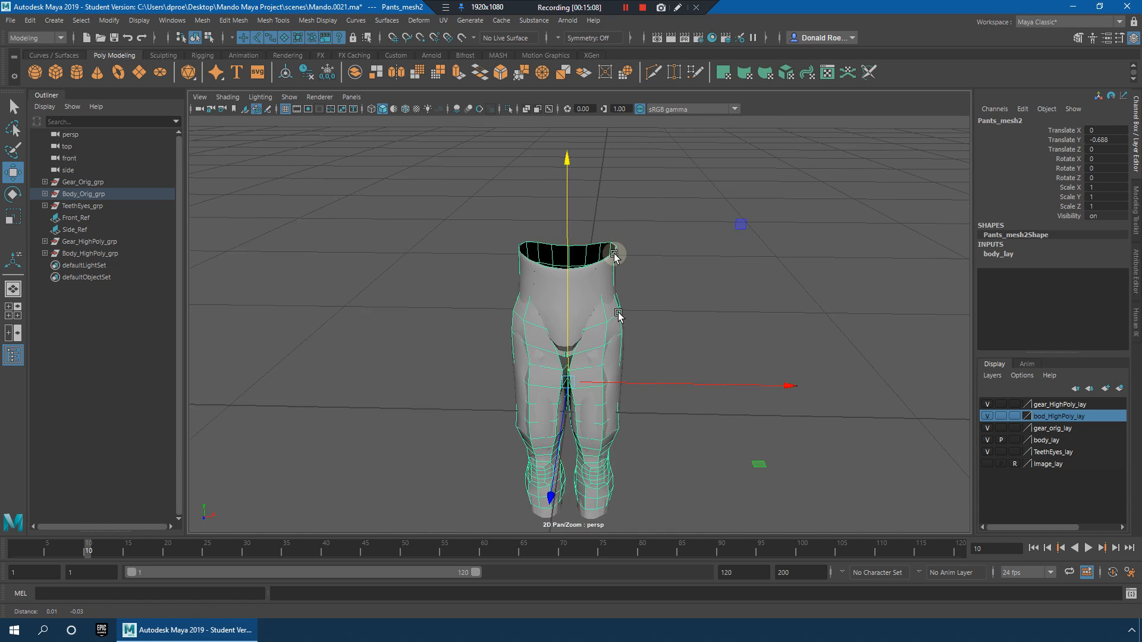
Step: Inspect the pants, torso and the whole spread-out set of pieces for misaligned original meshes
alt+drag(619, 334, 619, 283)
alt+right_drag(702, 285, 824, 337)
alt+drag(675, 381, 614, 353)
alt+right_drag(770, 233, 330, 190)
alt+middle_drag(538, 196, 591, 374)
alt+drag(613, 367, 548, 359)
alt+right_drag(547, 359, 707, 384)
alt+middle_drag(645, 384, 633, 262)
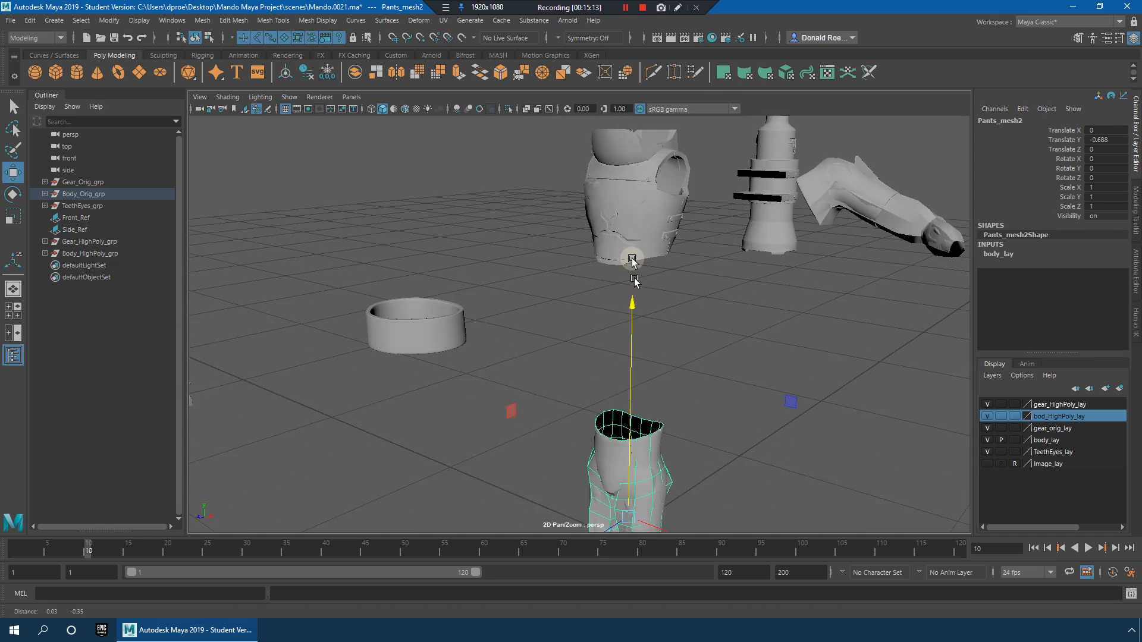
alt+right_drag(666, 257, 469, 247)
alt+middle_drag(581, 242, 504, 355)
alt+right_drag(589, 325, 387, 274)
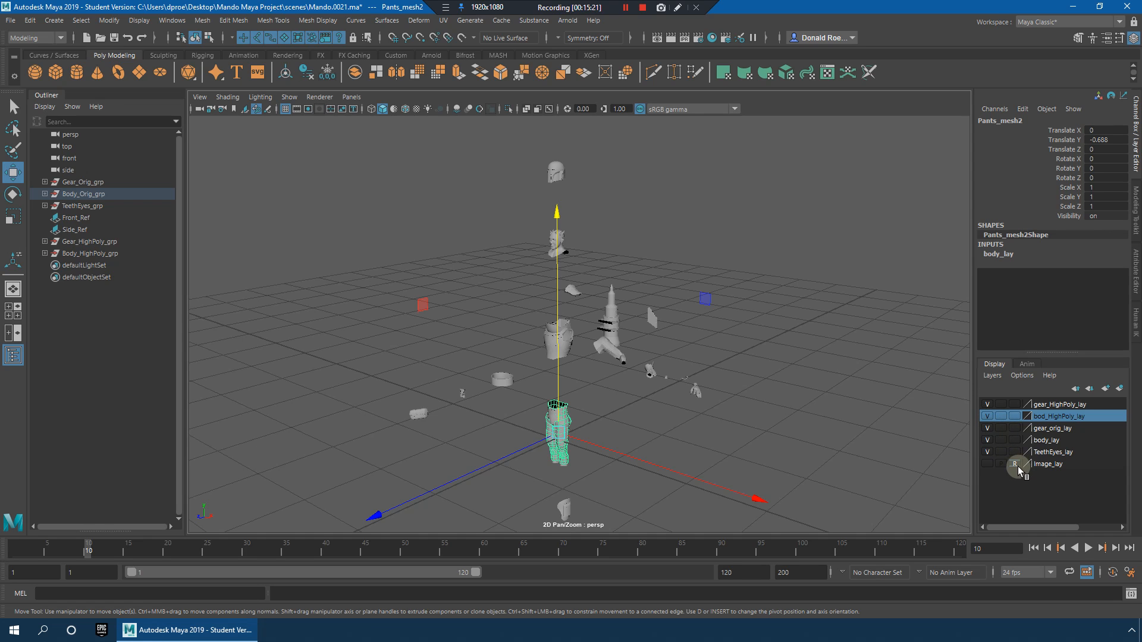
alt+drag(691, 284, 660, 223)
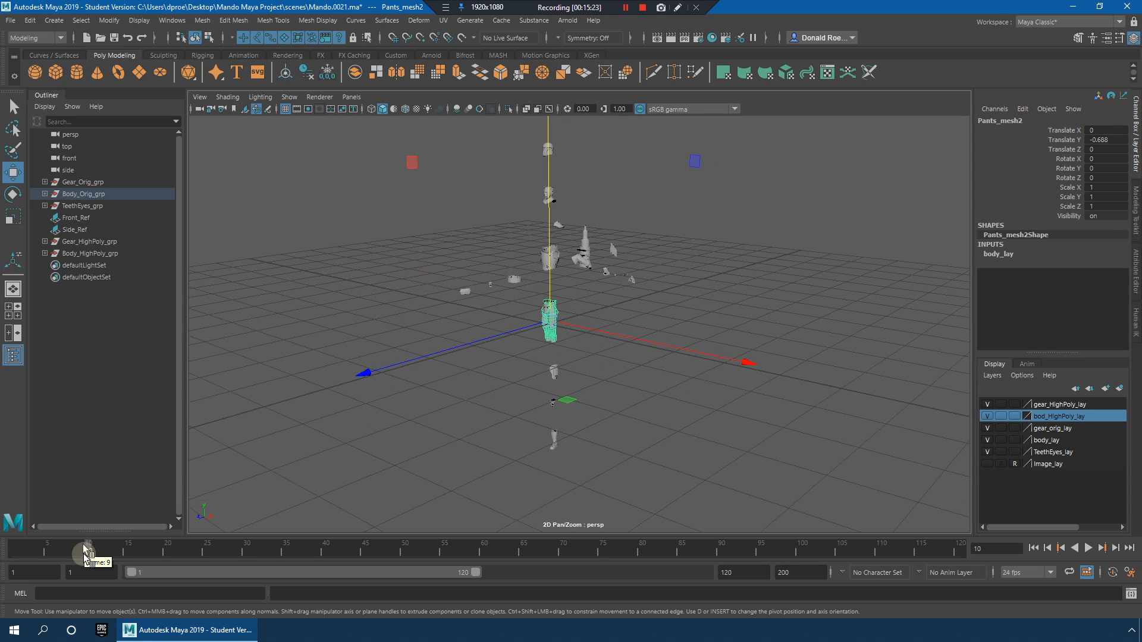
Step: Select all the spread-out body and gear pieces and set a keyframe on them at frame 10
click(87, 552)
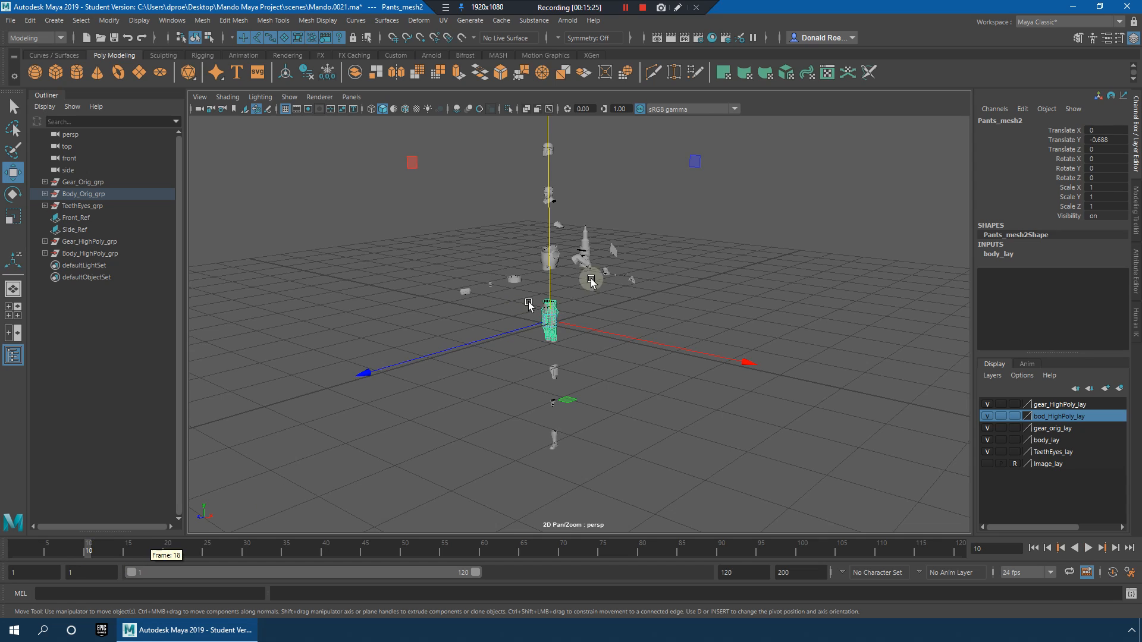
alt+middle_drag(611, 267, 569, 294)
alt+drag(569, 295, 479, 302)
drag(458, 185, 577, 352)
drag(669, 482, 719, 514)
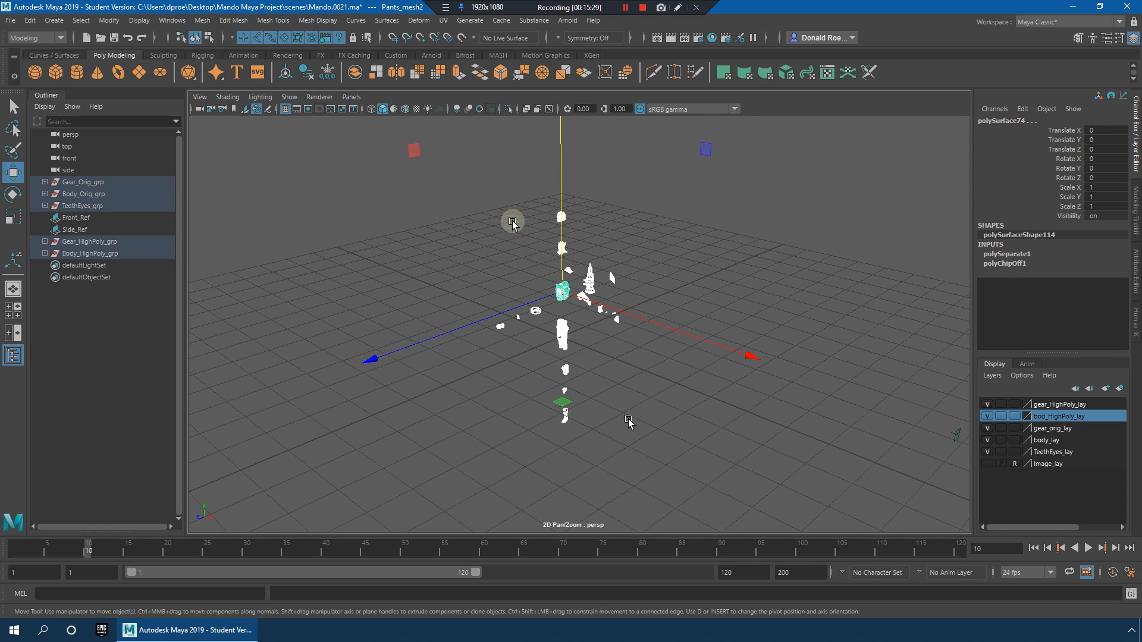
click(444, 179)
drag(335, 170, 737, 469)
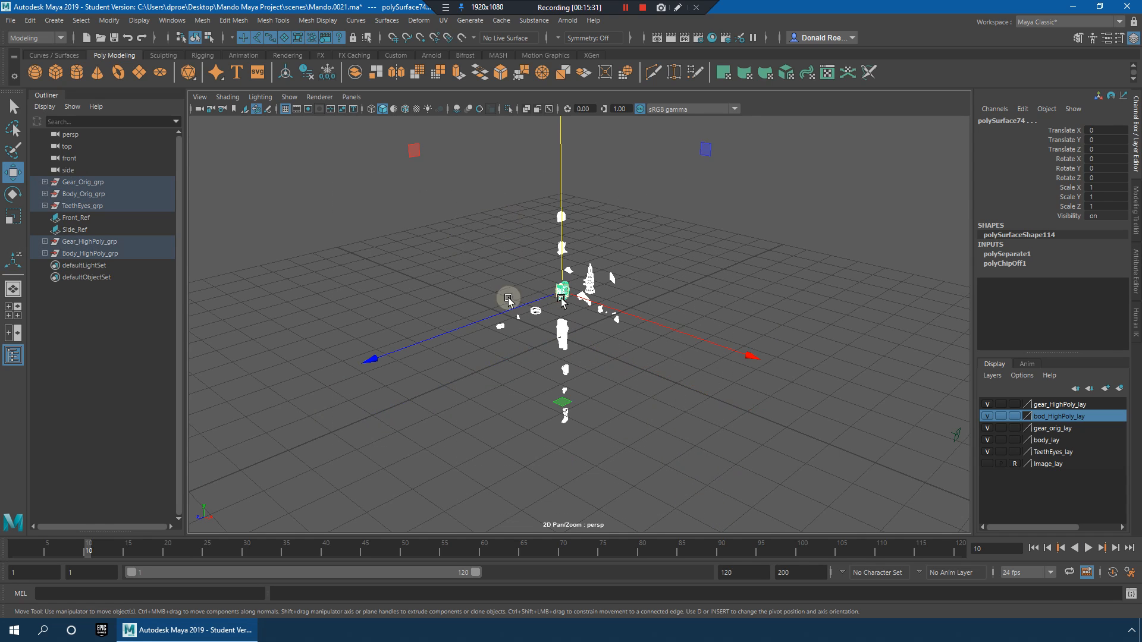
key(f)
alt+drag(581, 345, 399, 413)
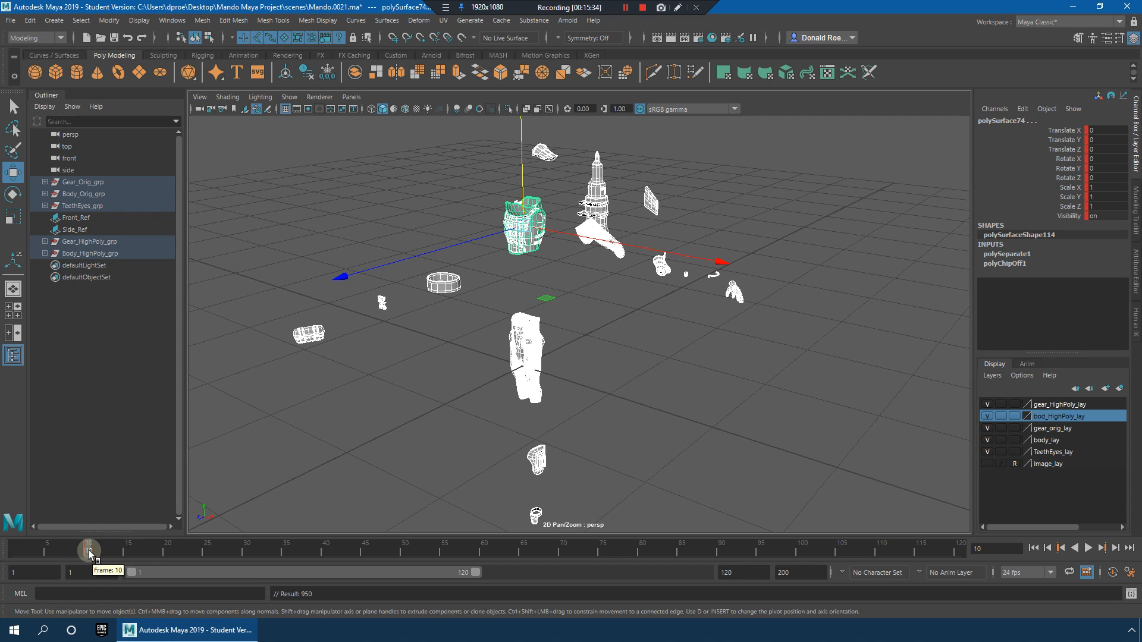
key(super+plus)
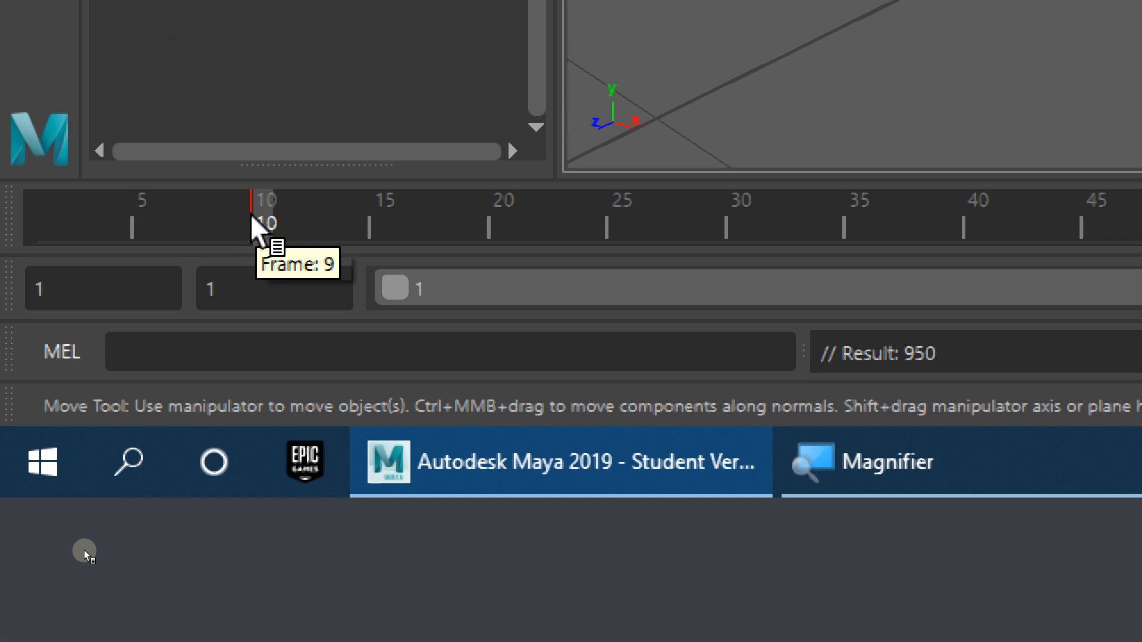
key(super+Escape)
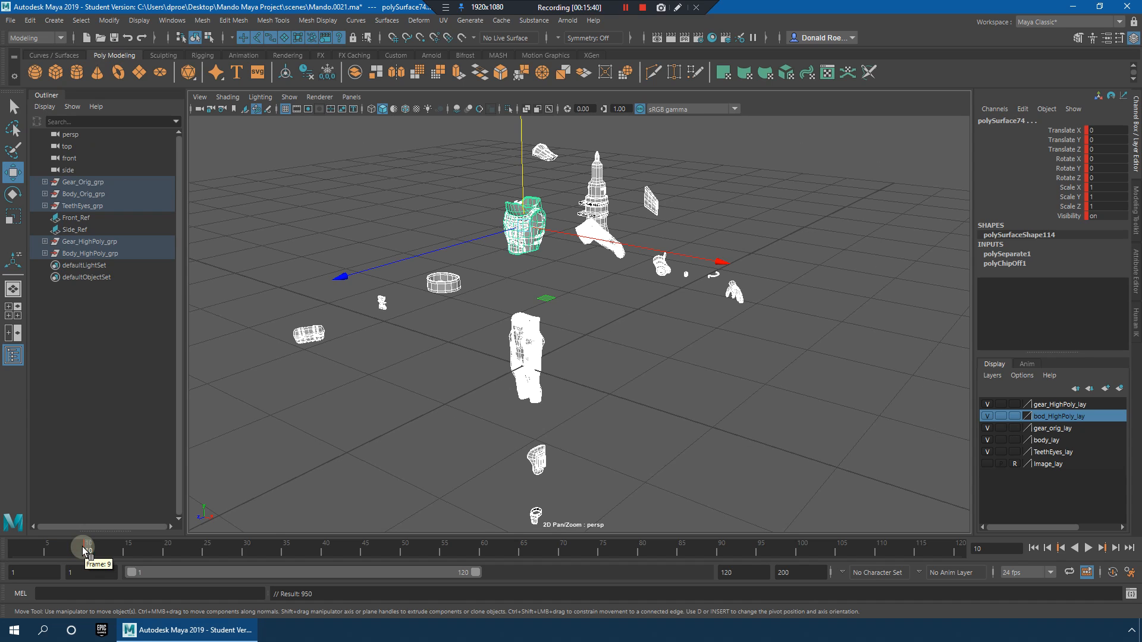
Step: Go to frame 1 and reset Translate X, Y and Z to 0 on all selected pieces without keying them
click(15, 550)
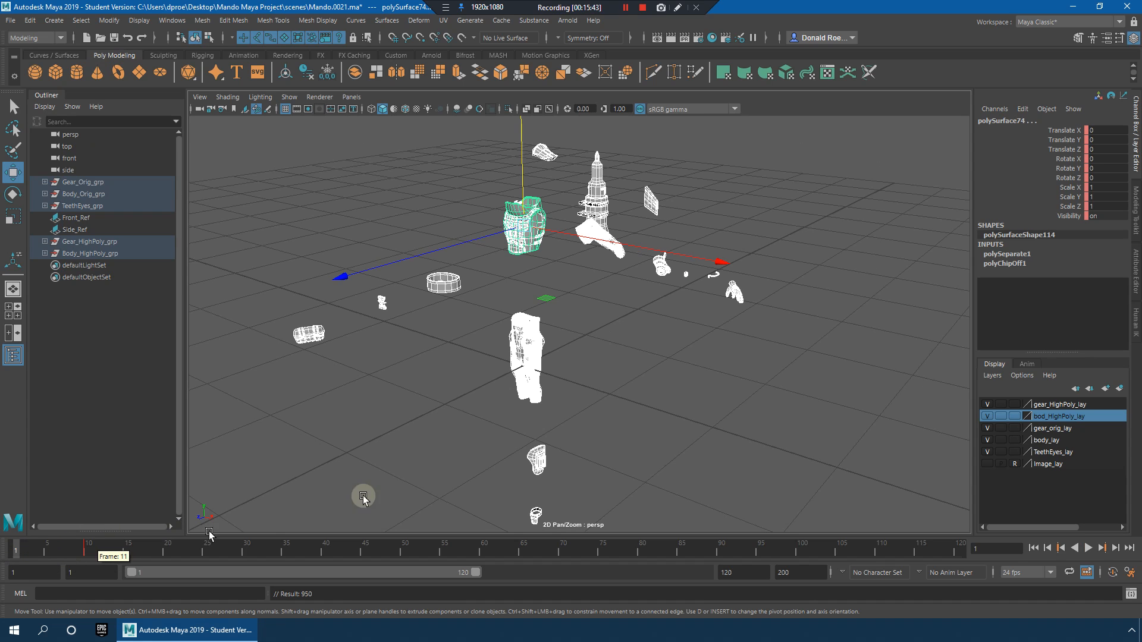
alt+right_drag(615, 376, 405, 326)
alt+middle_drag(562, 278, 549, 304)
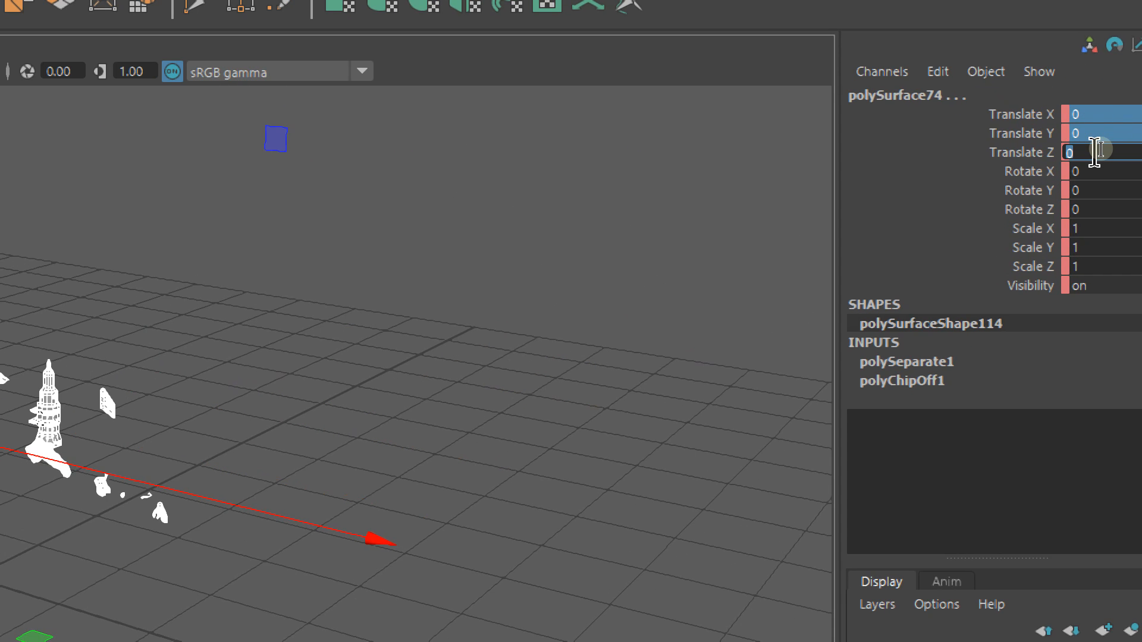
key(Return)
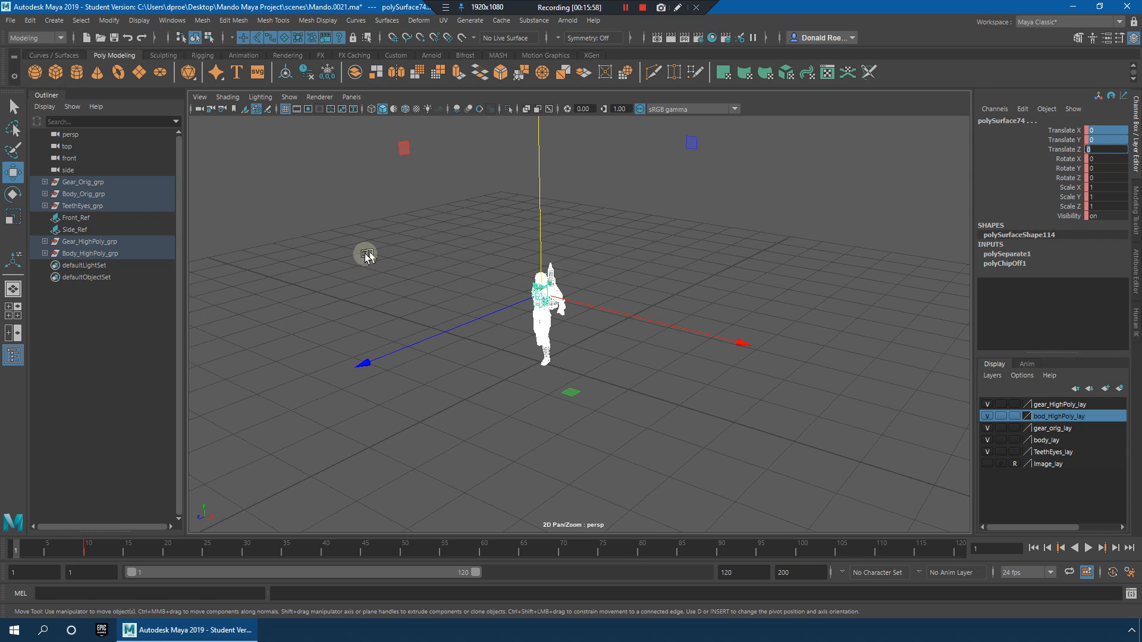
mouse_move(365, 254)
alt+right_down()
mouse_move(826, 355)
mouse_move(904, 250)
alt+right_up()
alt+middle_drag(666, 333, 625, 389)
Step: Deselect everything and scrub the timeline to frame 11 to check how the pieces animate
click(714, 420)
drag(68, 551, 95, 550)
alt+right_drag(801, 319, 587, 291)
alt+drag(586, 291, 576, 321)
alt+right_drag(576, 321, 793, 356)
alt+middle_drag(690, 386, 703, 323)
alt+drag(637, 331, 657, 335)
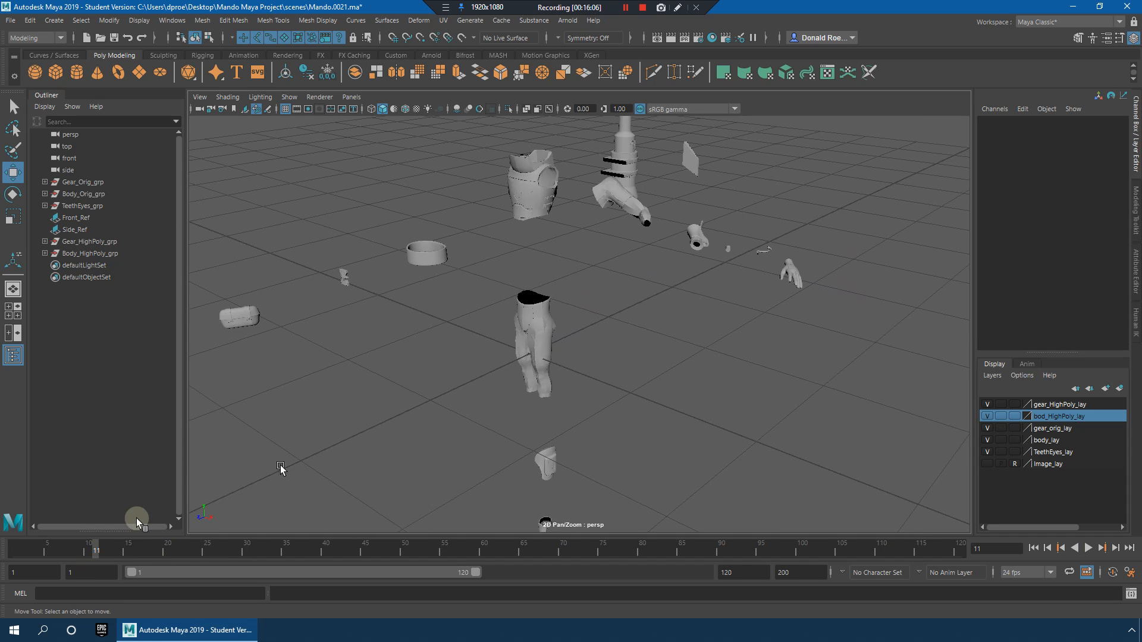
Step: At frame 1, select all pieces, set Translate X, Y and Z to 0 and key the assembled pose
drag(93, 544, 14, 552)
alt+right_drag(535, 410, 267, 333)
drag(386, 123, 750, 505)
drag(24, 552, 4, 554)
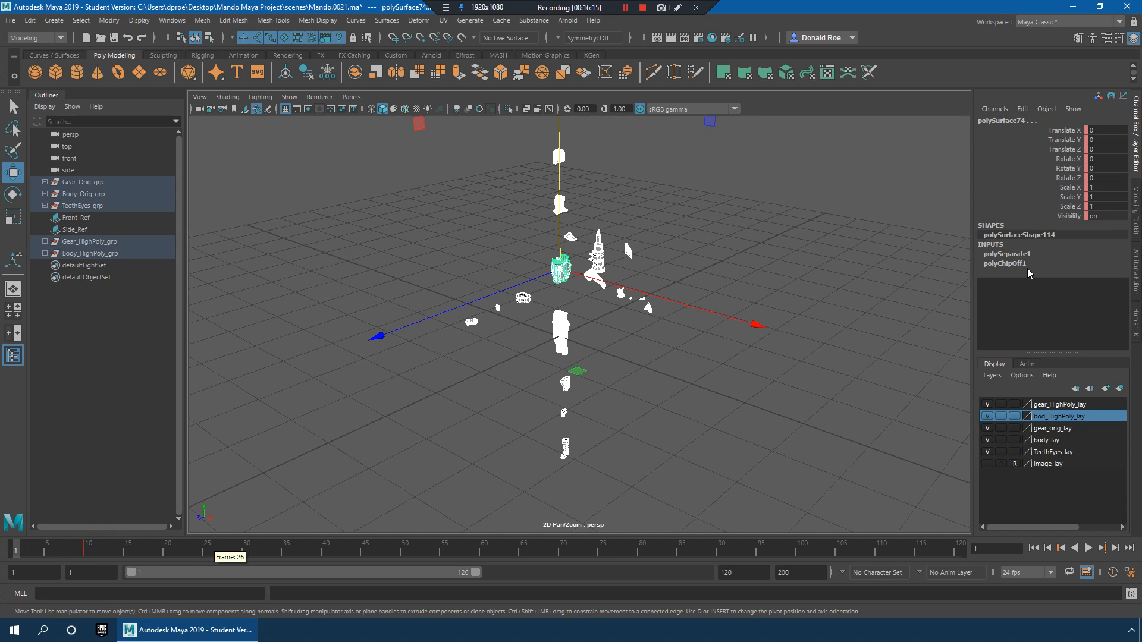
key(Return)
alt+right_drag(561, 316, 826, 345)
alt+middle_drag(661, 274, 680, 392)
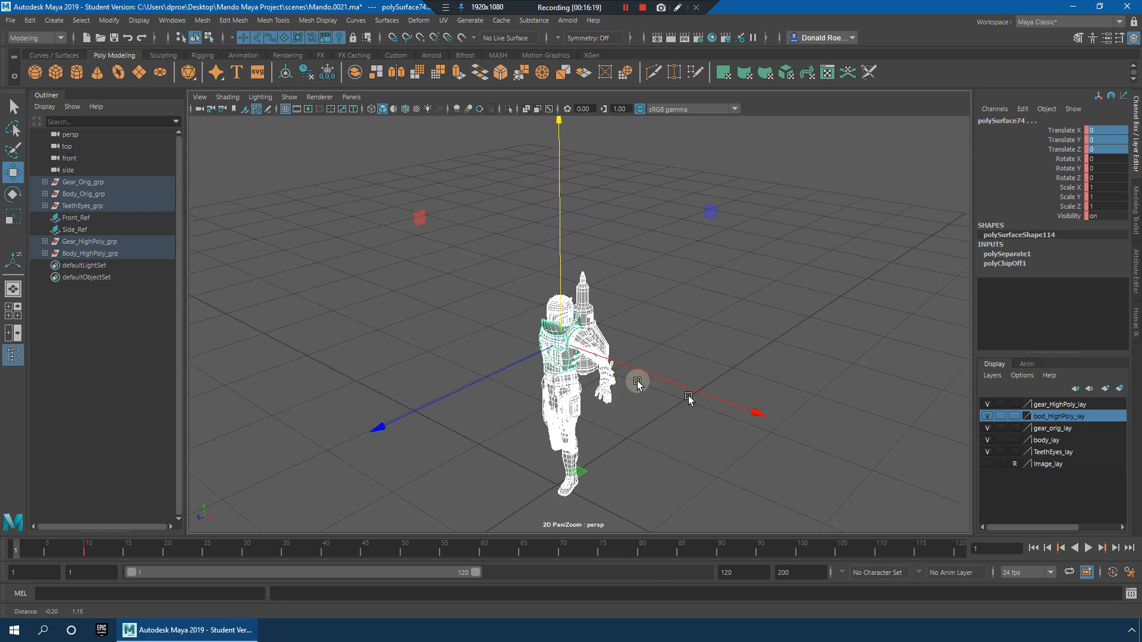
alt+right_drag(681, 392, 741, 374)
alt+middle_drag(493, 394, 499, 375)
key(s)
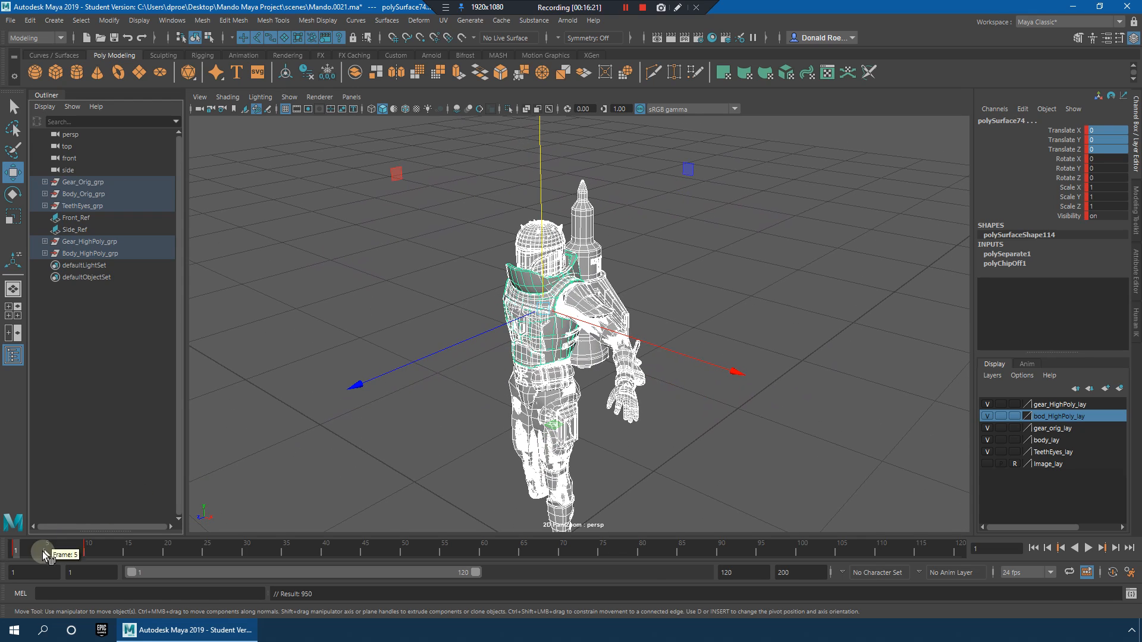
Step: Scrub the timeline between frames 1 and 10 to check the assembled and spread-out poses
drag(17, 548, 87, 552)
alt+right_drag(841, 352, 707, 346)
alt+drag(717, 346, 689, 338)
key(ctrl+z)
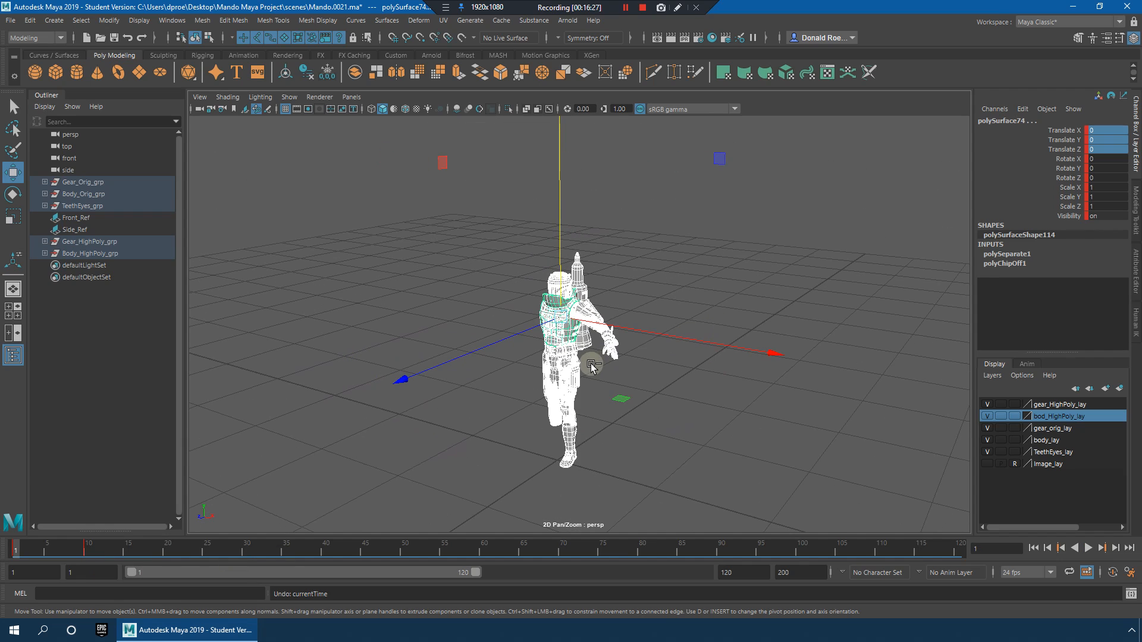
mouse_move(89, 553)
mouse_down()
mouse_move(33, 547)
mouse_move(88, 553)
mouse_up()
alt+middle_drag(643, 362, 661, 455)
alt+drag(729, 410, 702, 381)
alt+right_drag(597, 405, 724, 323)
alt+middle_drag(692, 319, 702, 416)
alt+right_drag(701, 416, 800, 405)
Step: Deselect the pieces and examine the spread-out layout at frame 10, from the full figure to the torso and arm
click(669, 321)
alt+drag(660, 321, 693, 331)
alt+right_drag(693, 331, 559, 321)
alt+middle_drag(558, 322, 530, 212)
alt+right_drag(815, 333, 630, 354)
alt+middle_drag(554, 339, 541, 265)
mouse_move(643, 264)
alt+mouse_down()
mouse_move(579, 285)
mouse_move(646, 259)
alt+mouse_up()
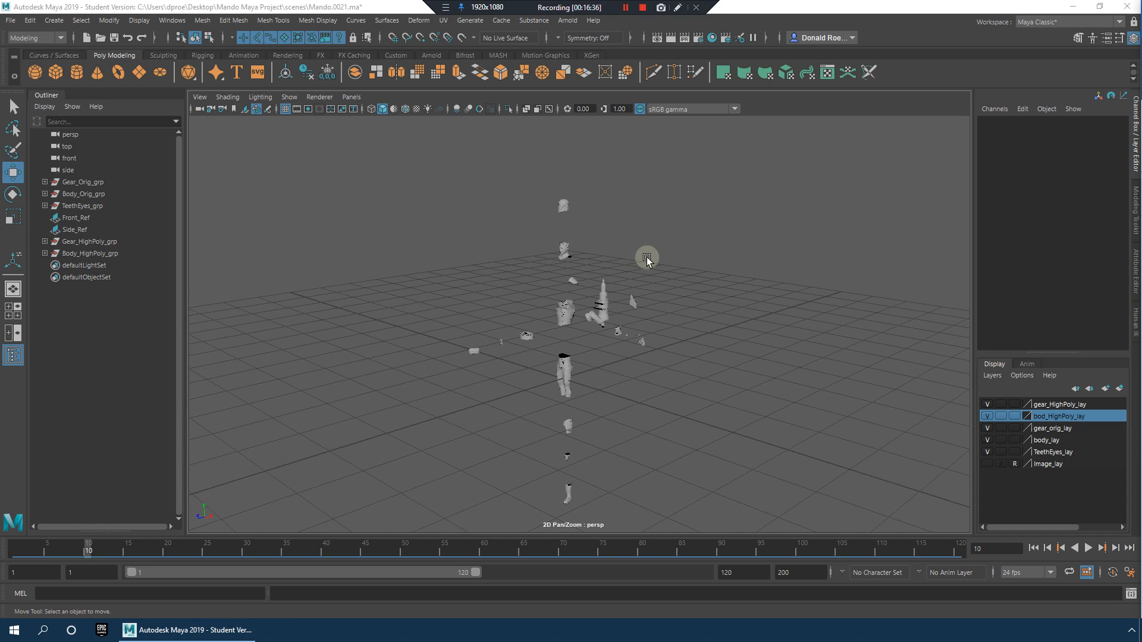
alt+right_drag(602, 232, 948, 262)
alt+middle_drag(536, 244, 571, 311)
alt+right_drag(607, 318, 943, 355)
alt+drag(597, 321, 676, 347)
alt+right_drag(676, 347, 649, 310)
alt+drag(648, 311, 814, 330)
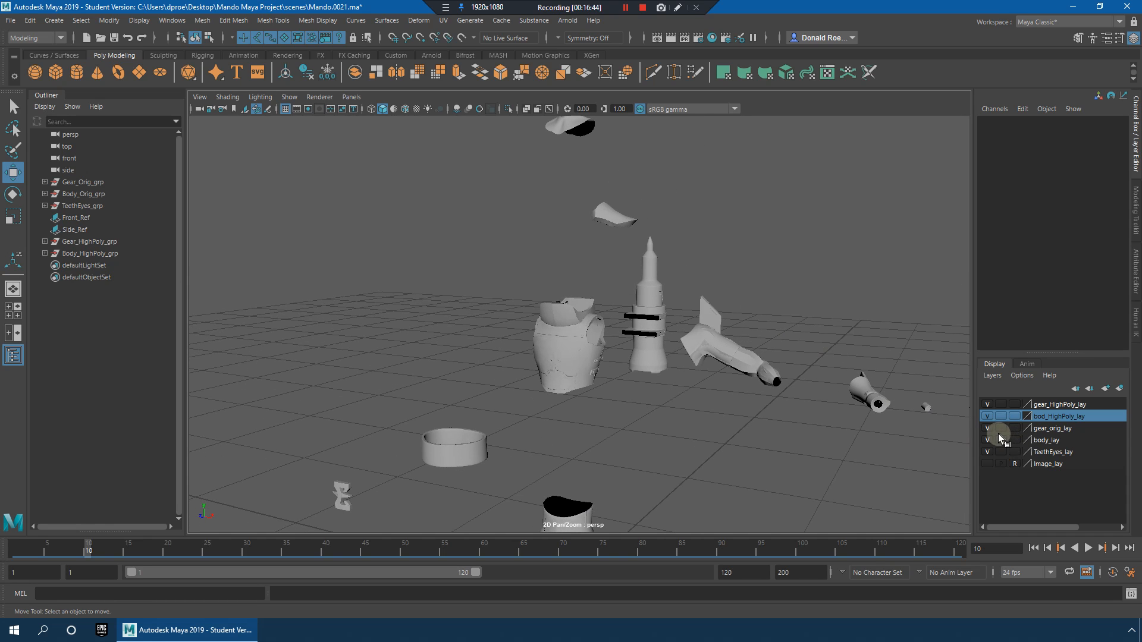
Step: Hide the body_lay and gear_orig_lay display layers so only the high-poly pieces of the torso area show
click(987, 440)
click(987, 429)
mouse_move(720, 274)
alt+middle_down()
mouse_move(762, 403)
mouse_move(711, 269)
alt+middle_up()
alt+right_drag(660, 349, 831, 383)
alt+drag(617, 356, 699, 329)
alt+right_drag(699, 330, 958, 380)
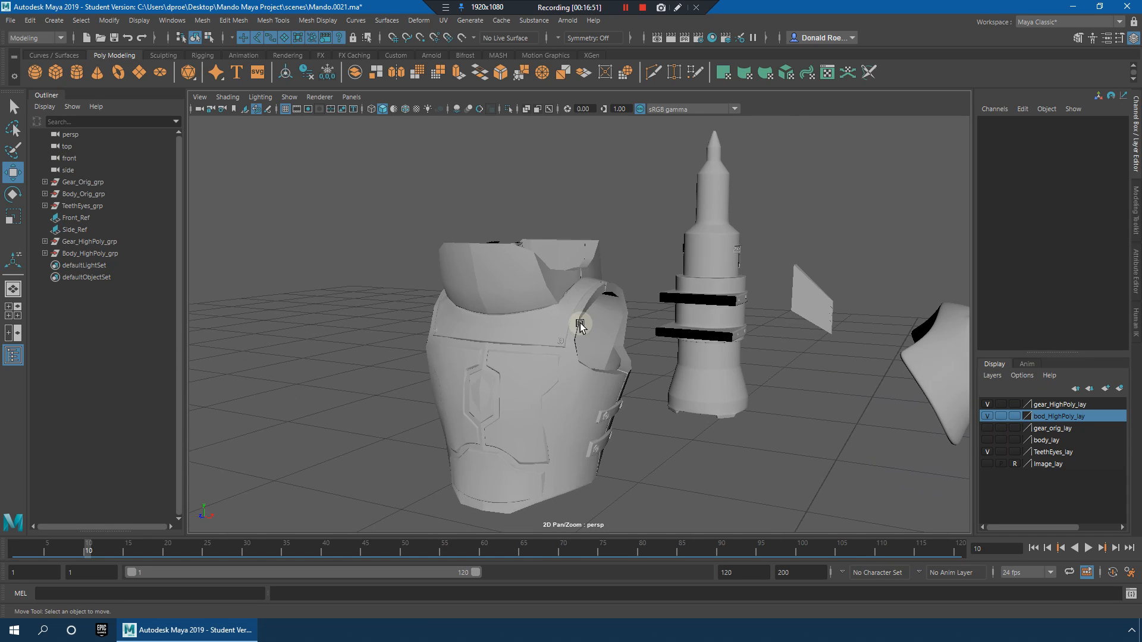
Step: Select the high-poly torso armor, compare its wireframe and shaded displays, and clear the selection
alt+right_drag(581, 323, 587, 313)
click(586, 315)
key(4)
key(5)
click(535, 237)
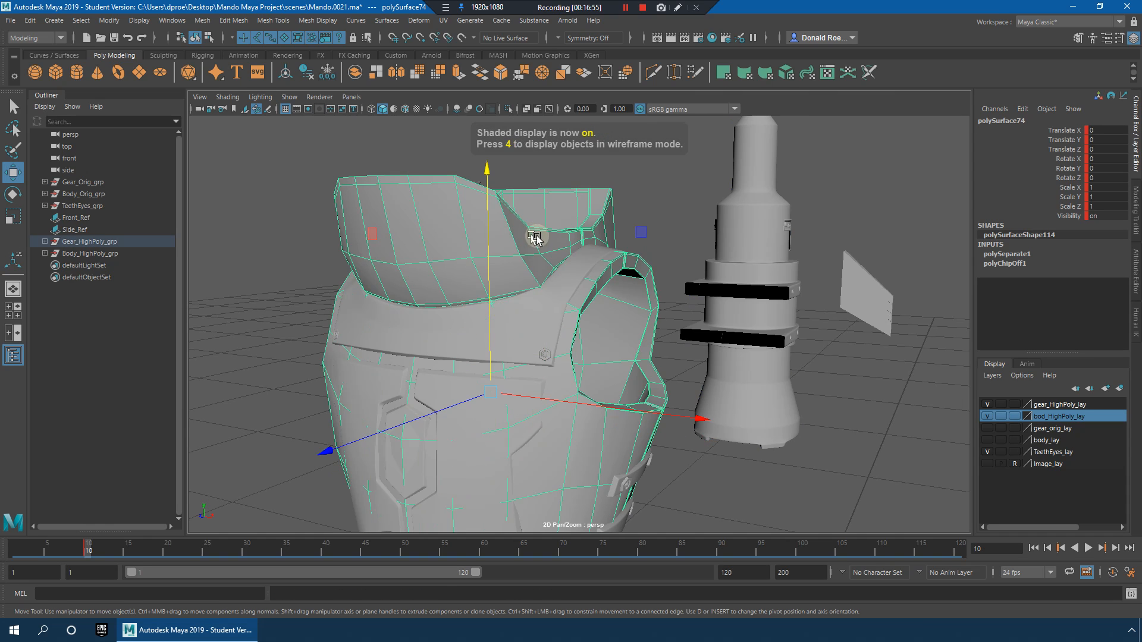
click(655, 212)
alt+drag(655, 212, 651, 290)
Step: Select the high-poly upper chest plate and turn off its smooth mesh preview
scroll(651, 294, up, 8)
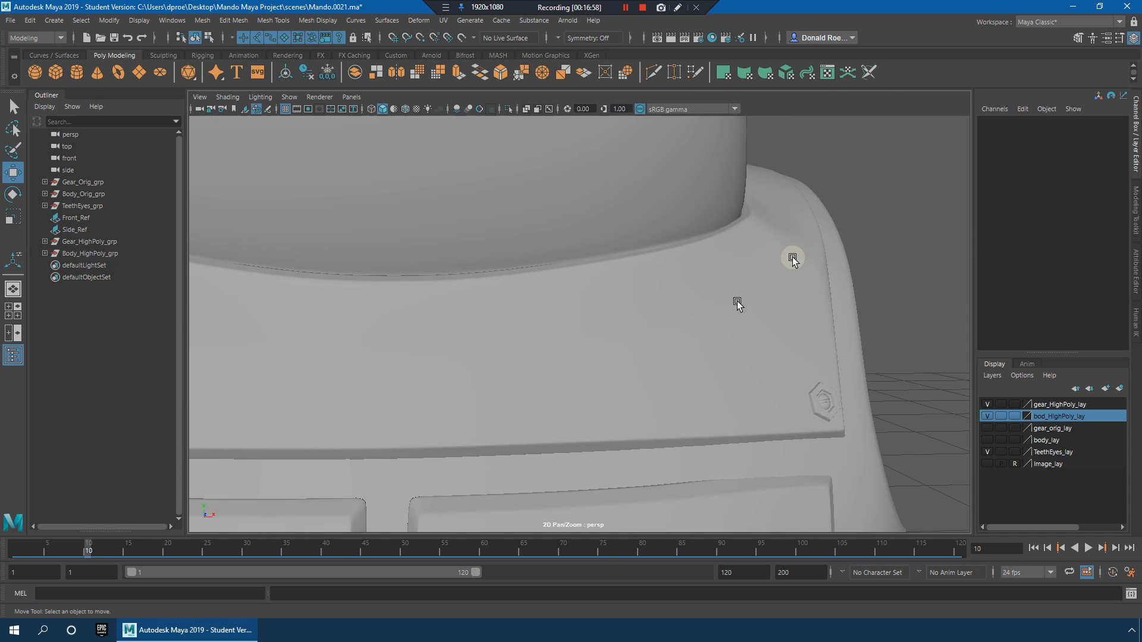
click(768, 229)
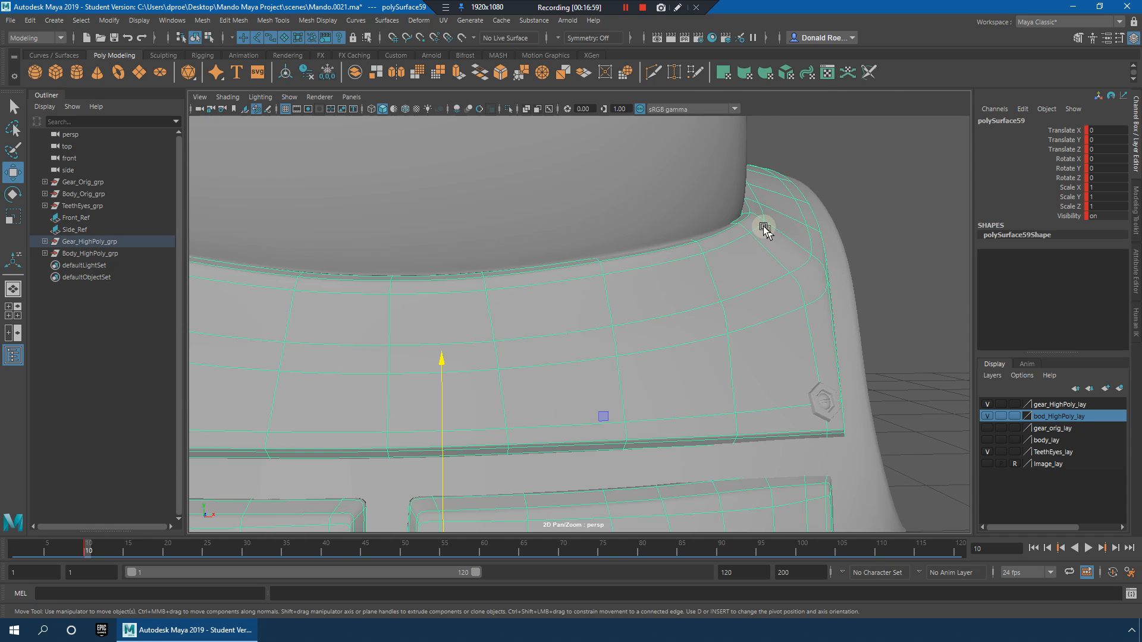
key(1)
click(891, 202)
click(766, 254)
scroll(777, 319, up, 4)
alt+drag(786, 321, 770, 323)
mouse_move(637, 319)
alt+mouse_down()
mouse_move(644, 329)
mouse_move(634, 319)
alt+mouse_up()
scroll(636, 322, up, 2)
scroll(634, 324, down, 1)
Step: Switch the chest plate to edge selection and examine the edge loop near its shoulder corner
right_drag(658, 302, 665, 267)
double_click(667, 288)
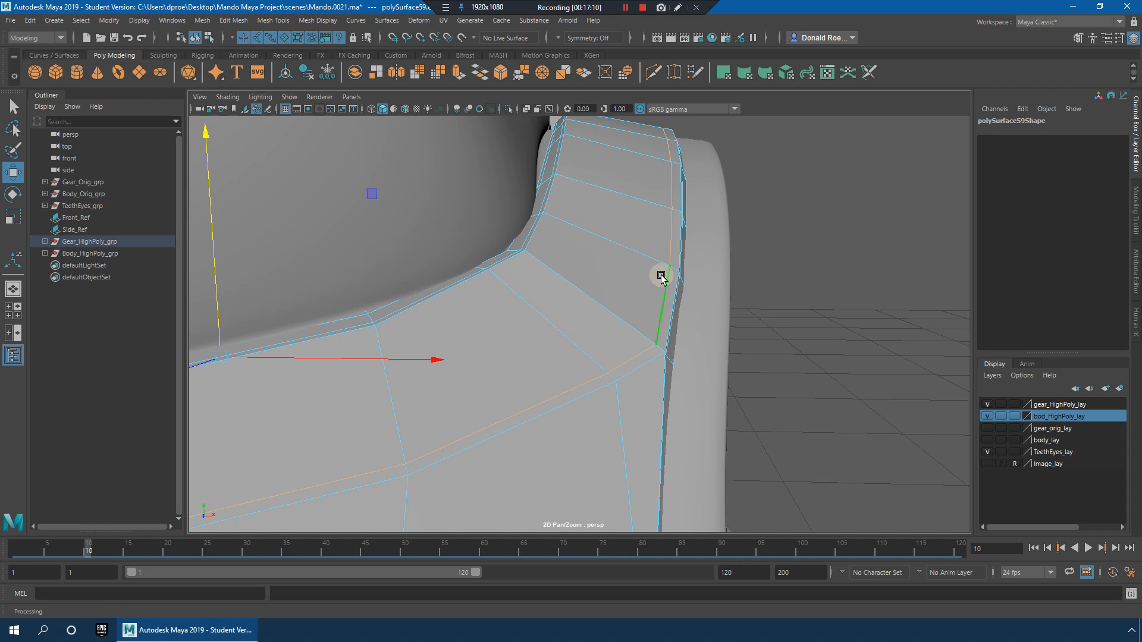
alt+middle_drag(657, 319, 650, 309)
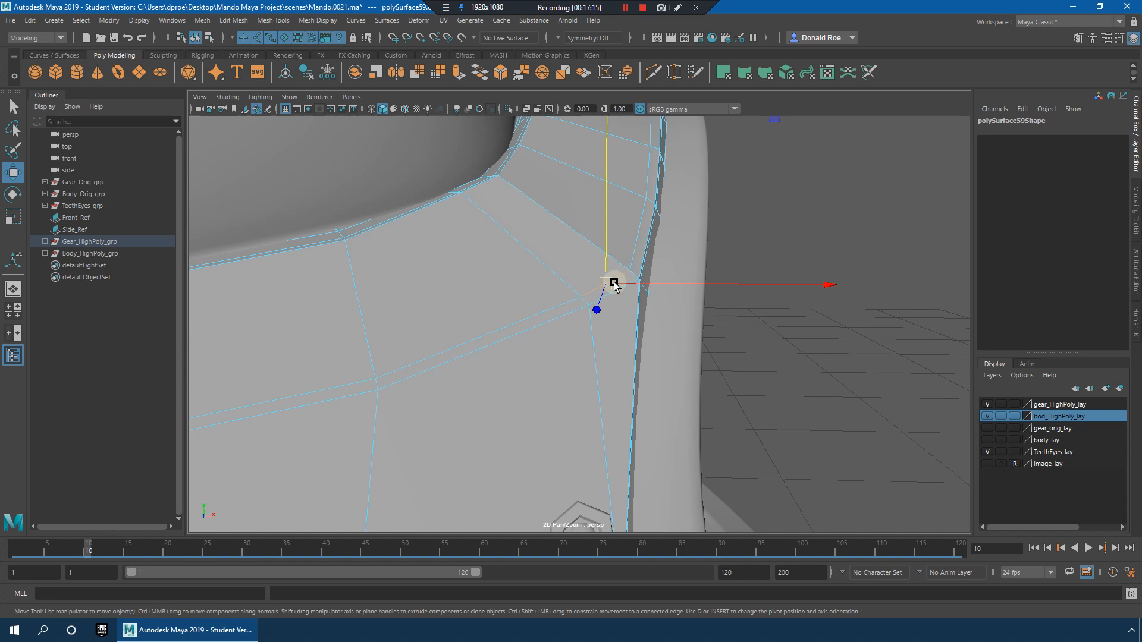
alt+right_drag(740, 285, 686, 280)
alt+drag(685, 280, 667, 291)
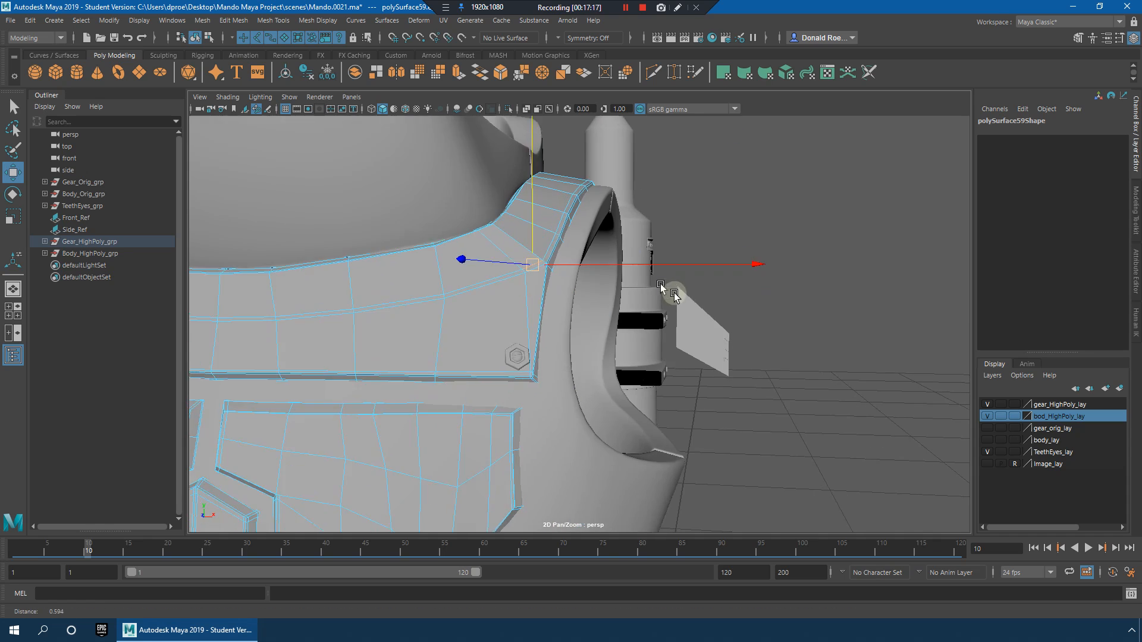
alt+right_drag(668, 291, 711, 306)
Step: Insert an edge loop across the lower half of the upper chest plate, just above the hex bolt
alt+right_drag(501, 373, 489, 329)
right_drag(436, 248, 481, 217)
alt+drag(490, 246, 575, 245)
shift+right_drag(578, 239, 547, 260)
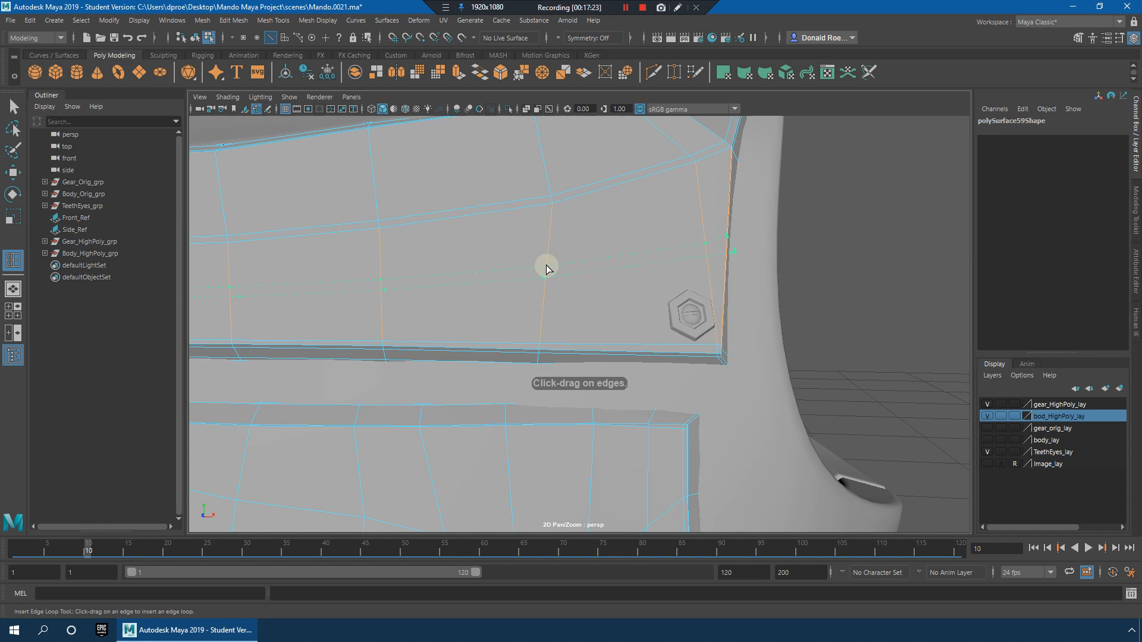
click(546, 268)
alt+drag(546, 269, 530, 293)
Step: Move the new chest plate edge loop along Z to adjust the plate's curvature in side profile
key(w)
alt+right_drag(858, 425, 781, 409)
alt+middle_drag(797, 410, 757, 363)
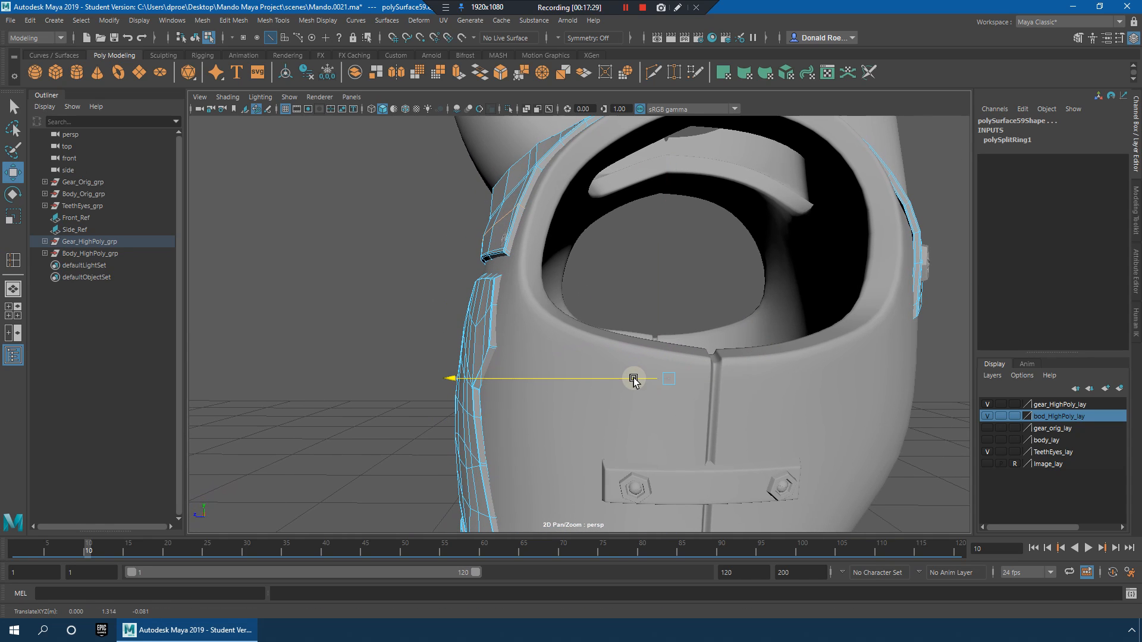
drag(634, 379, 691, 336)
Step: Cut a short connecting edge across the double edge loop at the upper chest plate's shoulder corner with Multi-Cut
alt+middle_drag(691, 337, 677, 373)
alt+right_drag(677, 373, 741, 393)
alt+middle_drag(742, 310, 743, 344)
mouse_move(743, 344)
alt+mouse_down()
mouse_move(792, 344)
mouse_move(751, 339)
alt+mouse_up()
alt+middle_drag(750, 340, 731, 326)
mouse_move(644, 222)
right_down()
mouse_move(654, 206)
mouse_move(626, 219)
mouse_move(647, 242)
right_up()
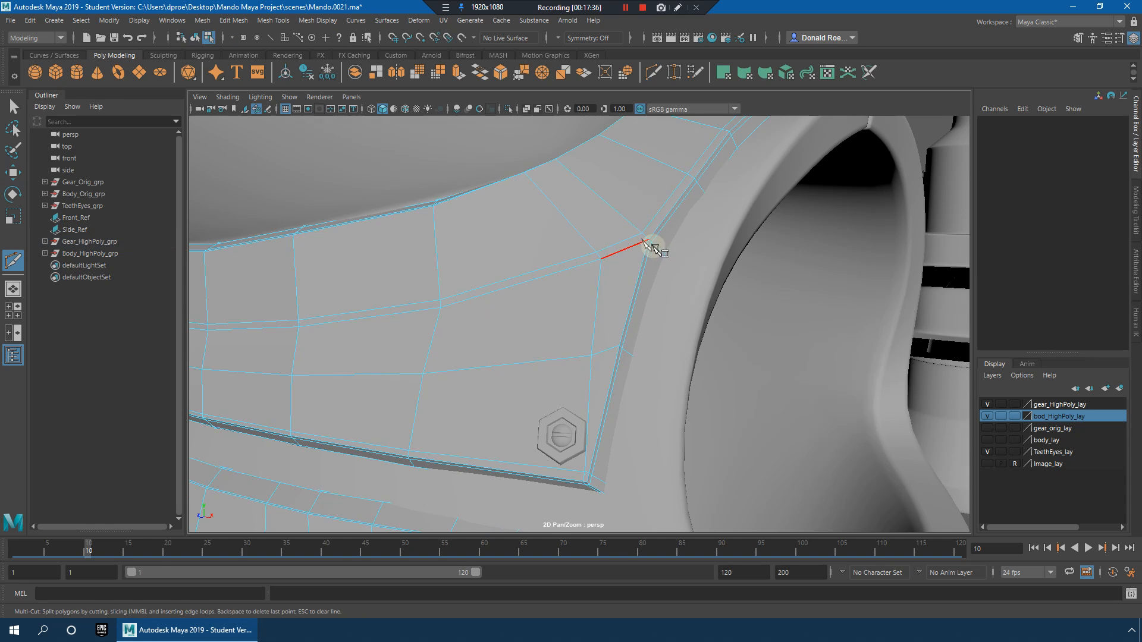
scroll(654, 253, up, 5)
alt+middle_drag(655, 257, 675, 243)
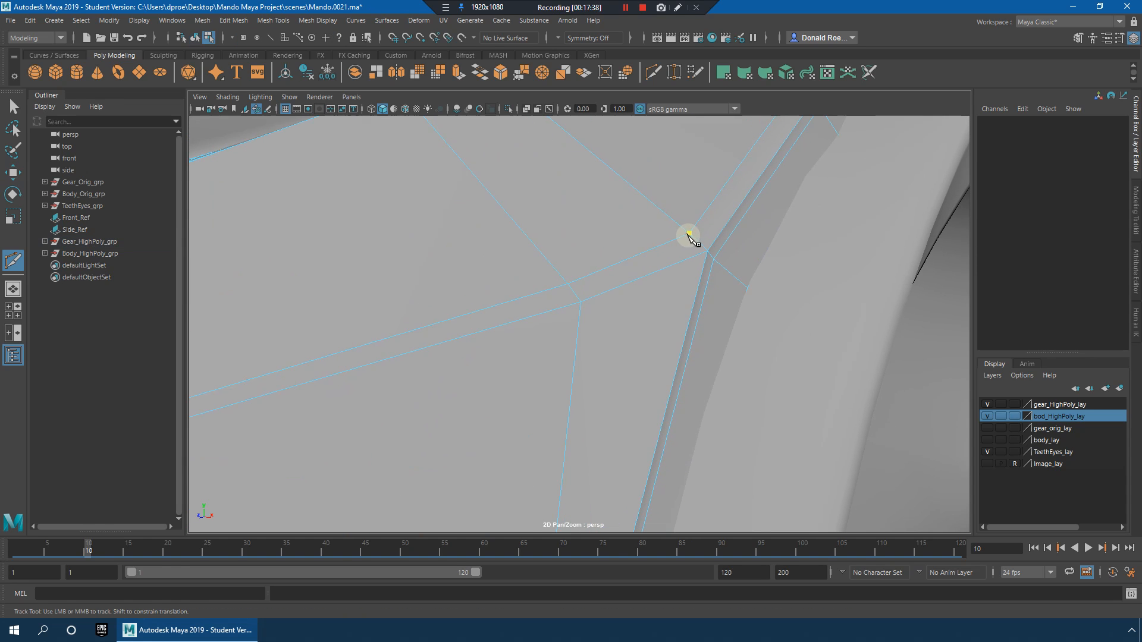
scroll(706, 321, down, 2)
mouse_move(714, 289)
alt+middle_down()
mouse_move(721, 252)
mouse_move(721, 270)
mouse_move(678, 290)
mouse_move(702, 284)
mouse_move(703, 298)
alt+middle_up()
scroll(669, 303, down, 1)
scroll(690, 294, down, 2)
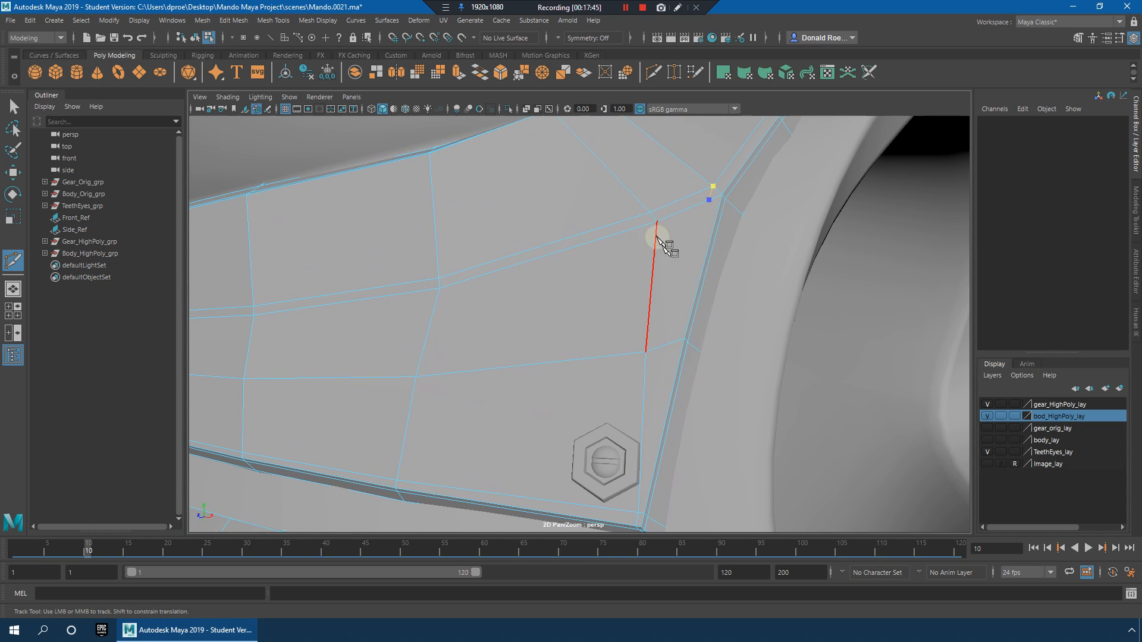
alt+middle_drag(662, 472, 669, 442)
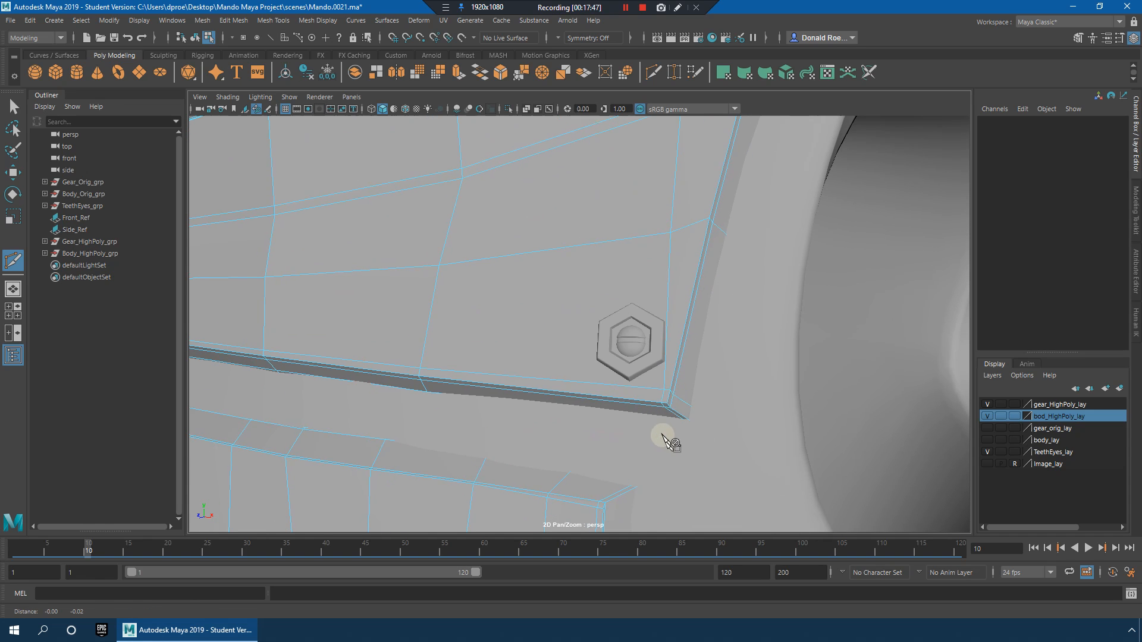
Step: Slide the edge beside the hex bolt and its continuation around the lower rim inward, away from the plate's lower outer corner
right_drag(654, 303, 655, 271)
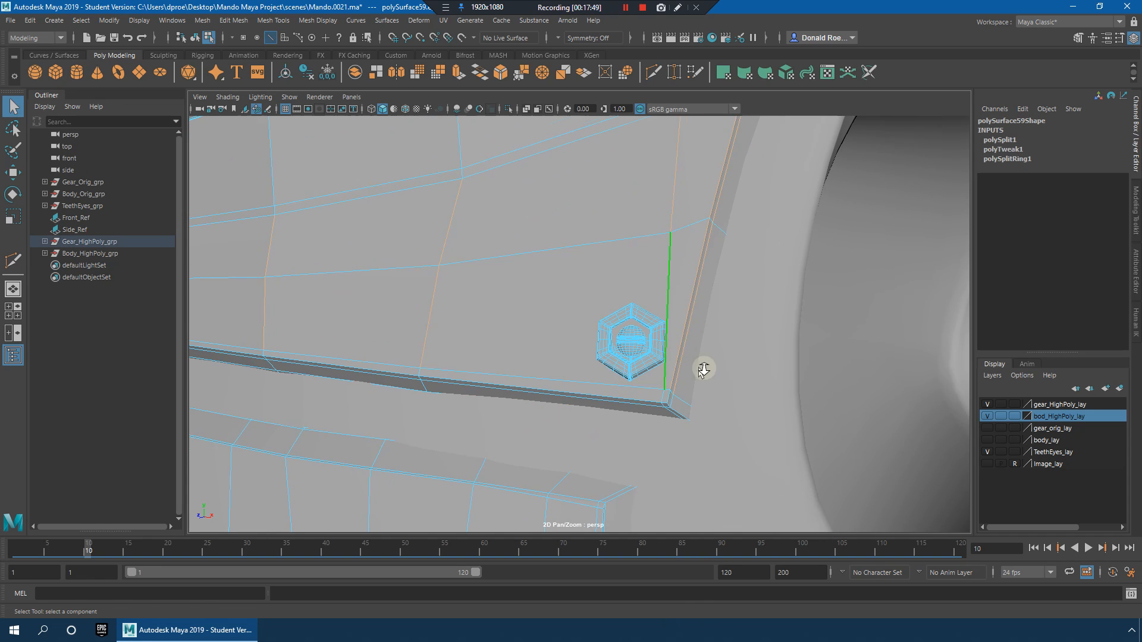
scroll(700, 374, up, 1)
alt+drag(708, 423, 695, 347)
scroll(700, 362, up, 5)
scroll(679, 347, down, 5)
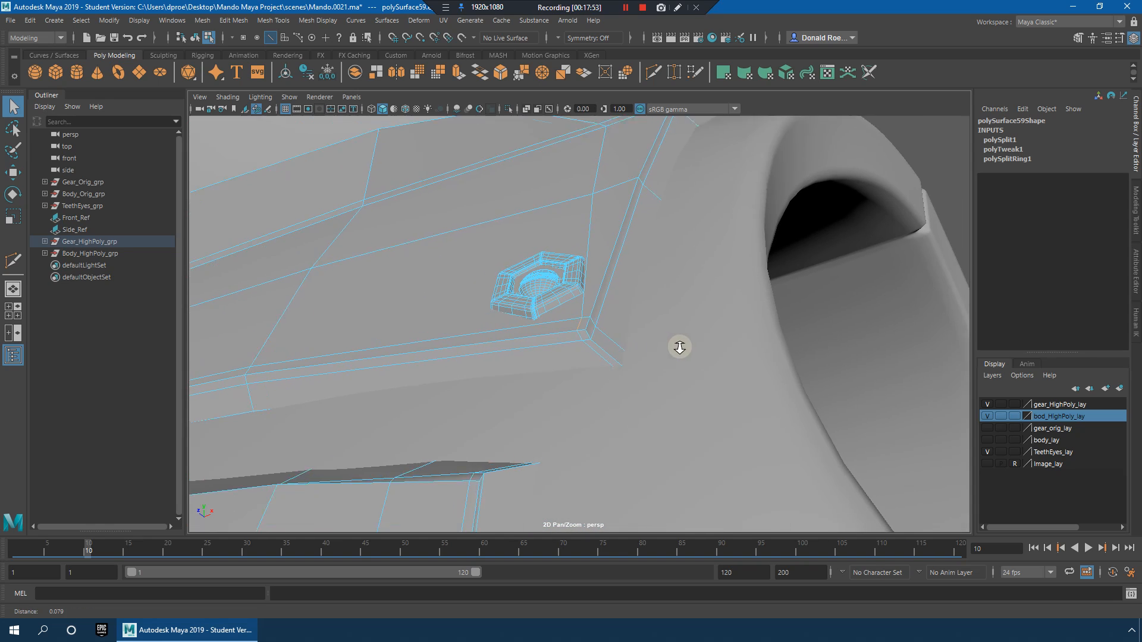
scroll(679, 346, up, 4)
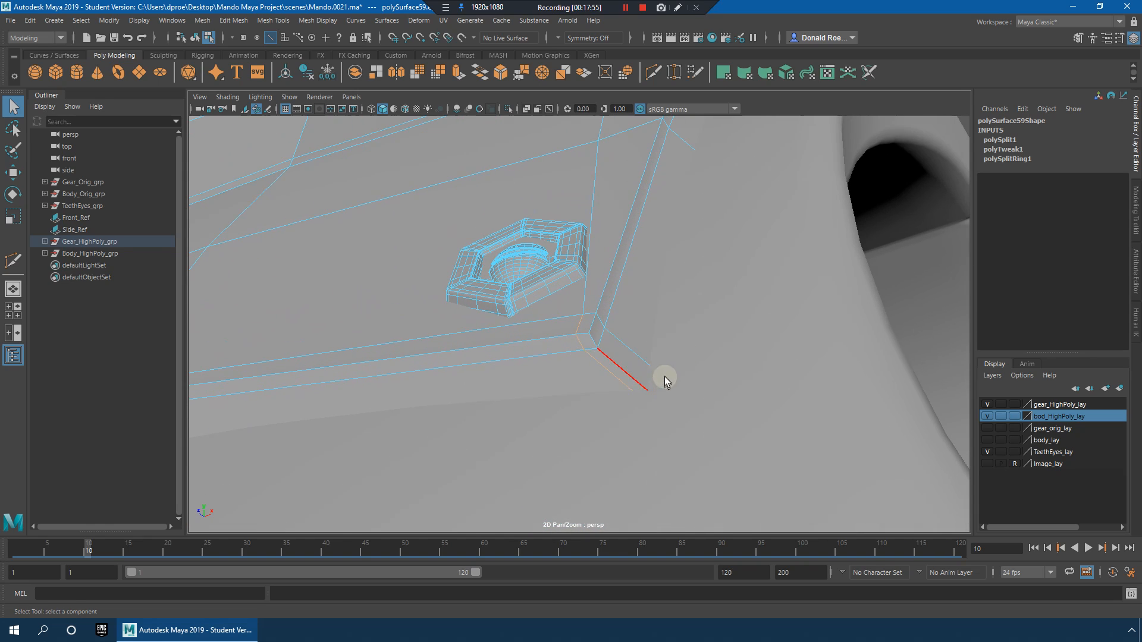
key(4)
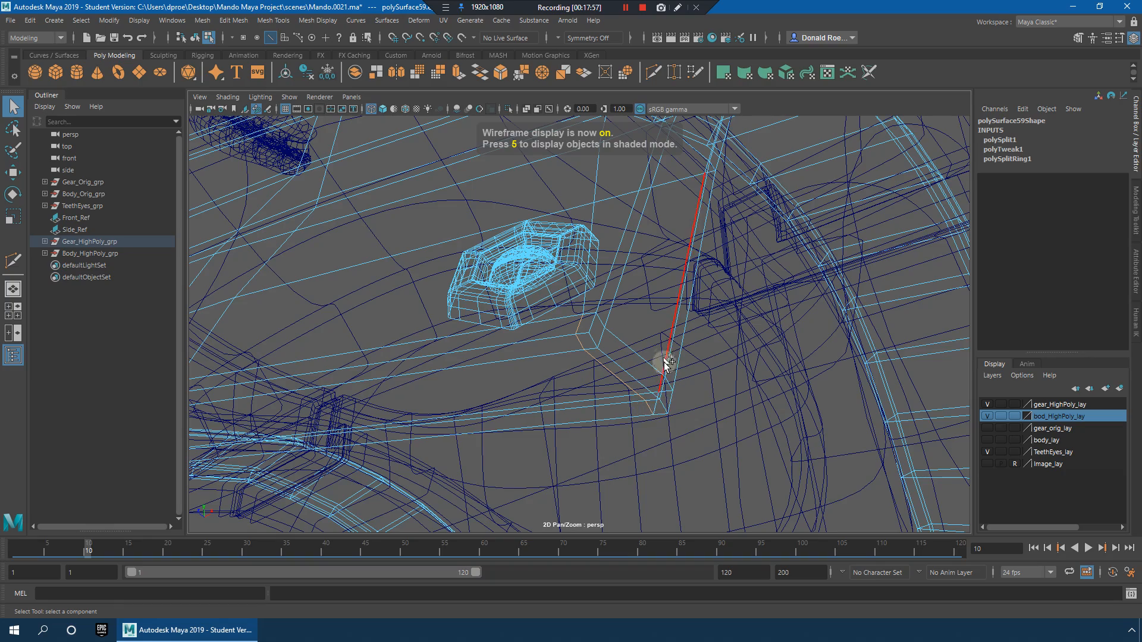
scroll(710, 393, down, 5)
alt+drag(680, 387, 731, 420)
key(5)
mouse_move(647, 348)
alt+mouse_down()
mouse_move(627, 324)
mouse_move(683, 324)
mouse_move(644, 325)
alt+mouse_up()
shift+right_drag(709, 260, 711, 355)
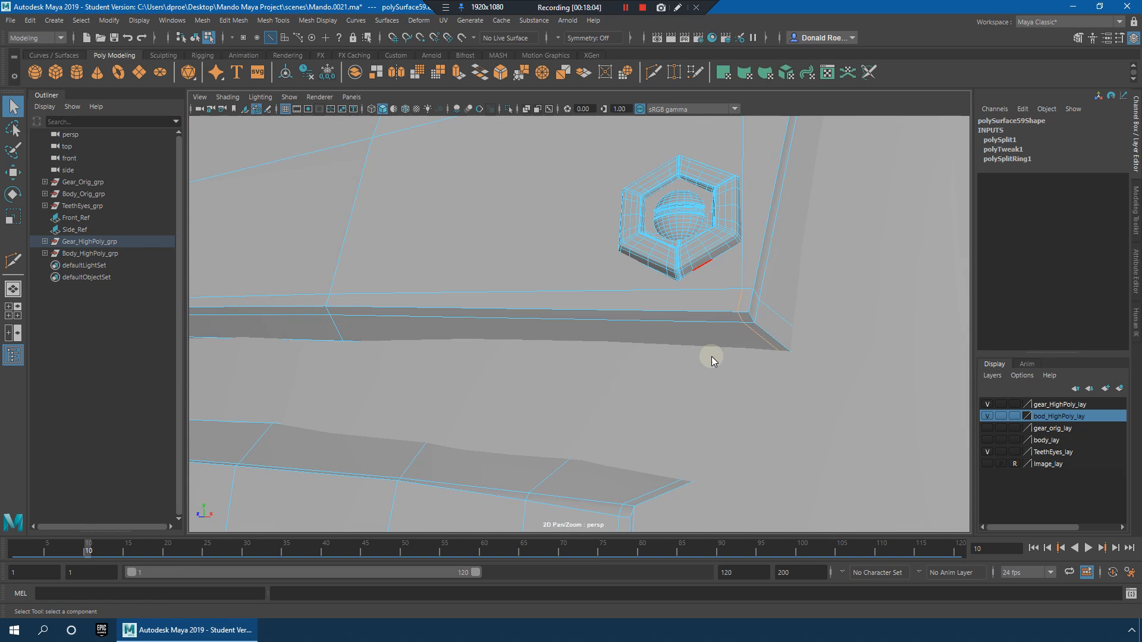
click(747, 320)
middle_drag(727, 321, 720, 323)
Step: Move the vertex above the hex bolt to even out the edge flow near the plate's outer side
alt+middle_drag(748, 238, 718, 307)
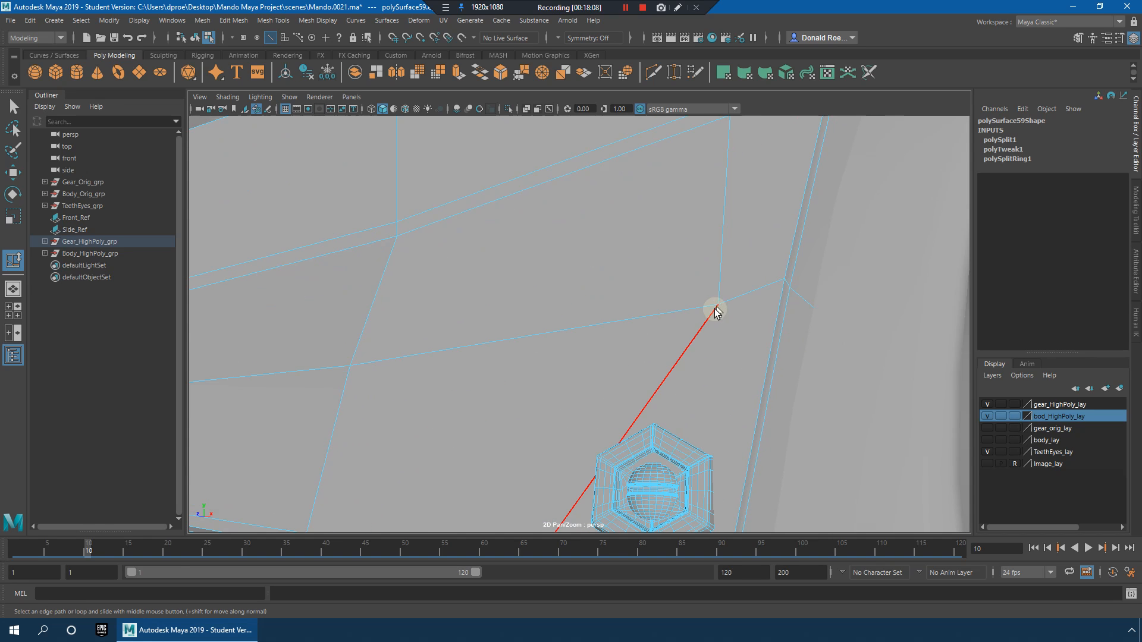
right_drag(719, 304, 726, 273)
click(719, 305)
key(w)
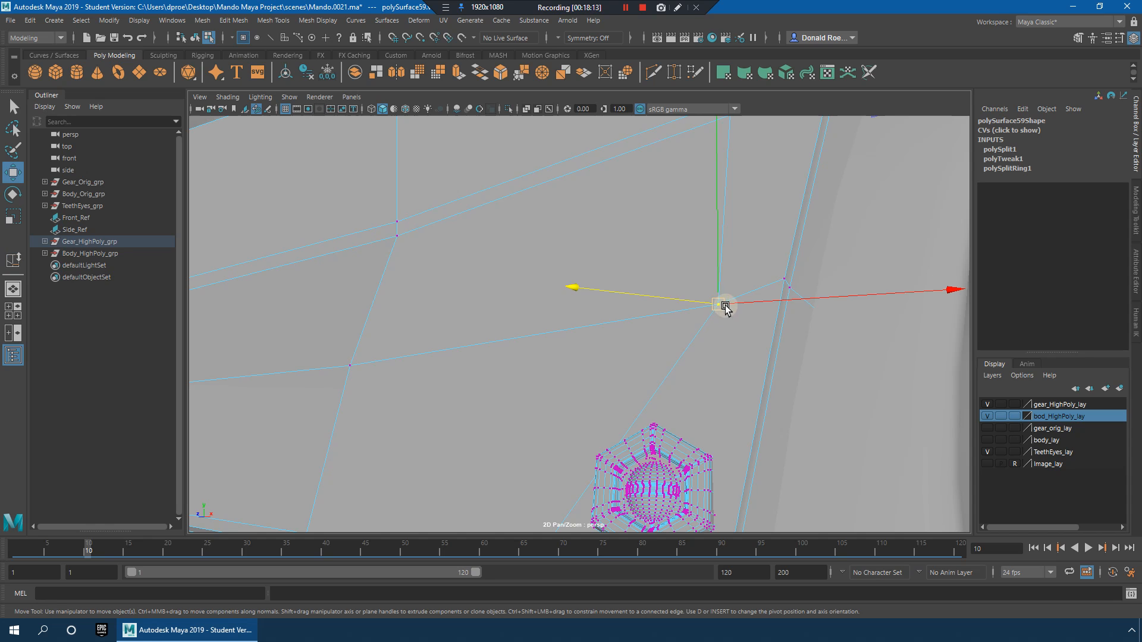
alt+right_drag(862, 324, 747, 314)
alt+drag(746, 314, 791, 315)
alt+right_drag(632, 304, 666, 312)
alt+drag(672, 309, 660, 304)
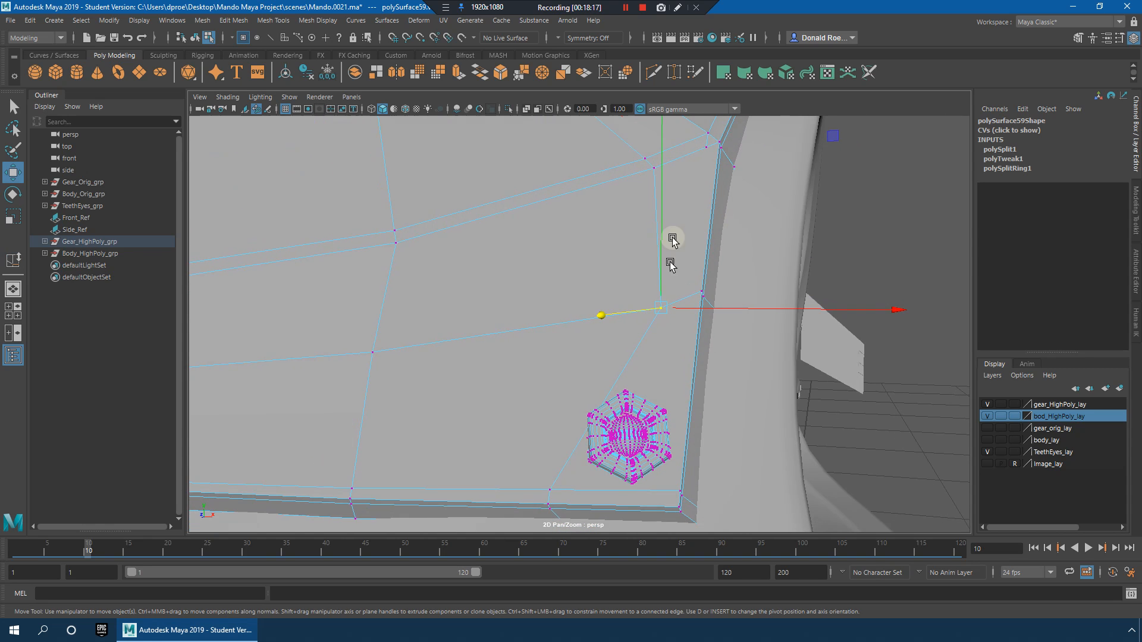
alt+middle_drag(689, 149, 662, 259)
Step: Cut a new edge from the shoulder corner down the plate's outer side and around the thickness of its lower corner
alt+right_drag(654, 261, 618, 291)
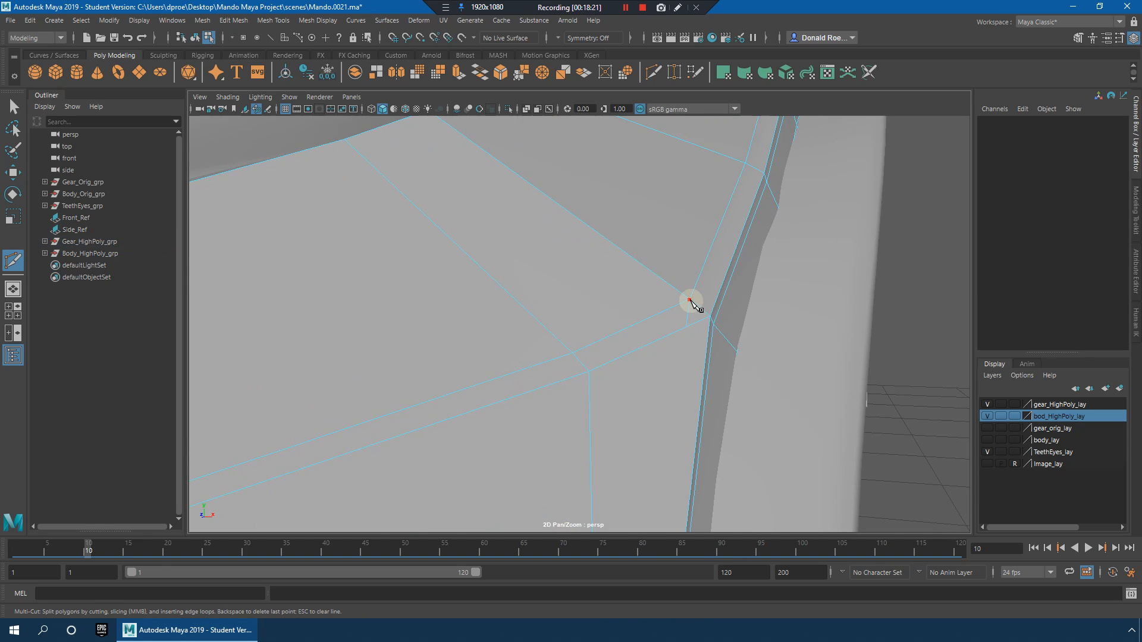
alt+middle_drag(678, 475, 700, 321)
click(749, 408)
alt+right_drag(750, 409, 669, 408)
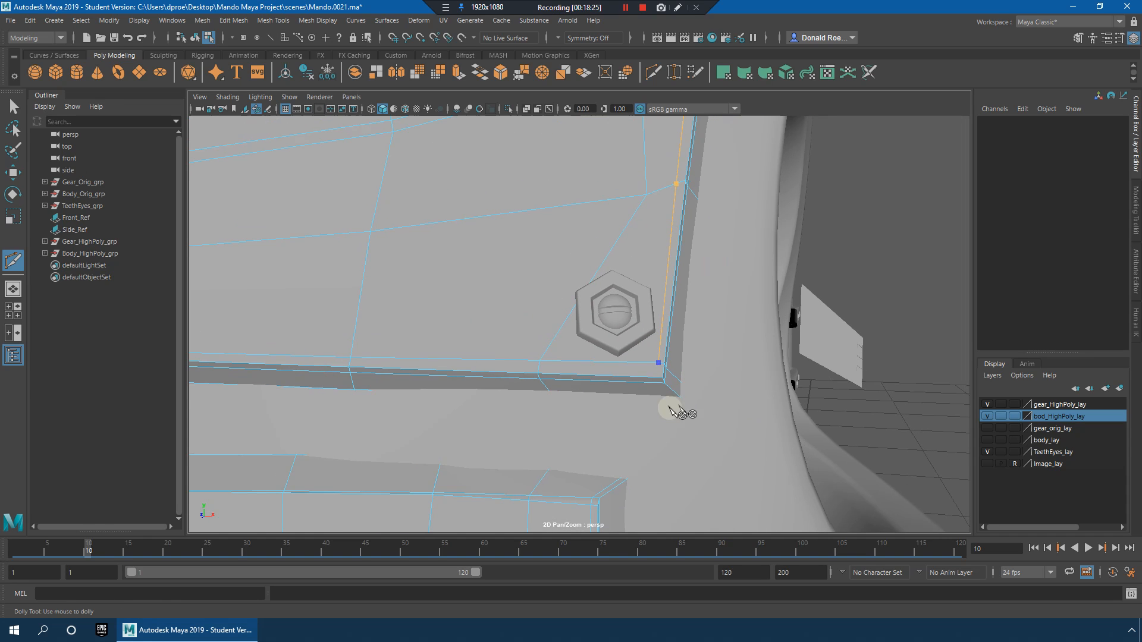
alt+drag(666, 390, 670, 384)
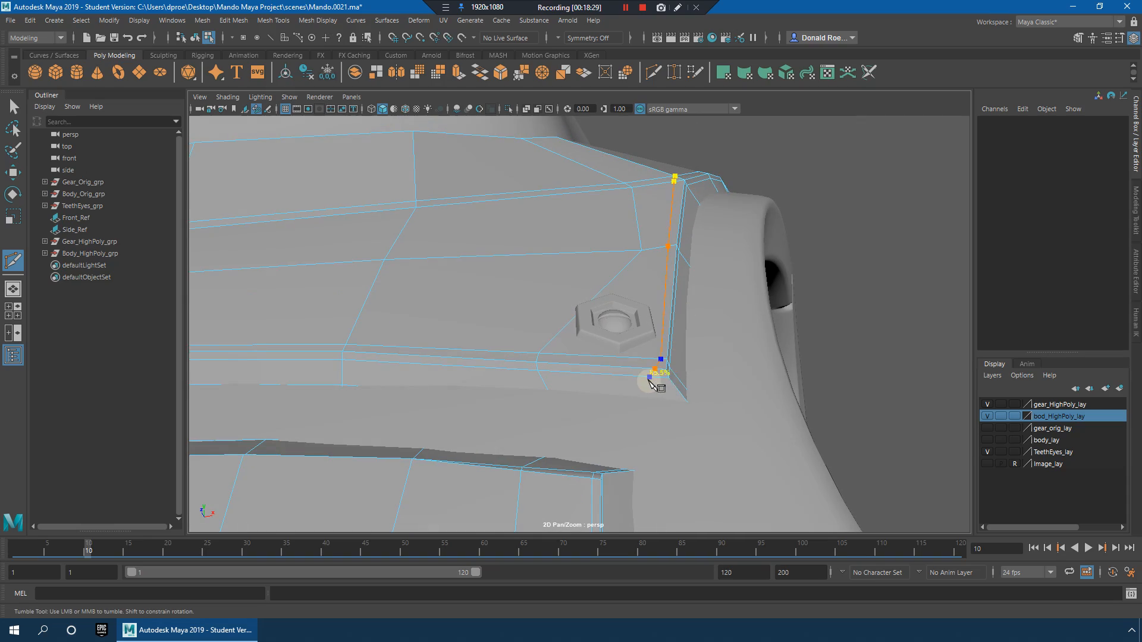
key(4)
alt+drag(694, 400, 553, 345)
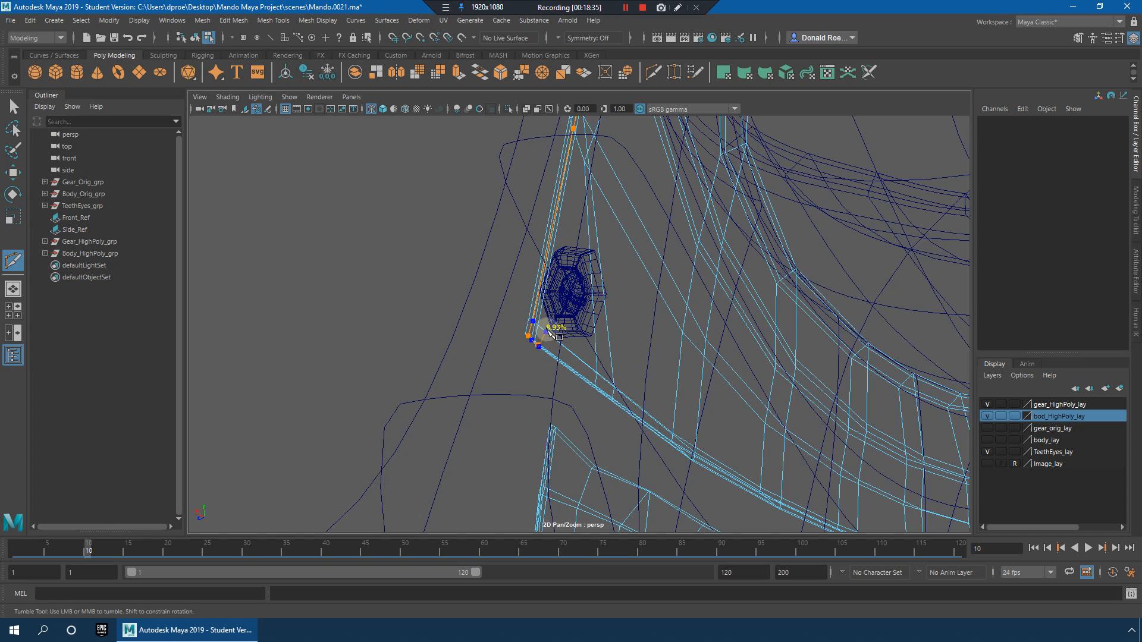
alt+drag(590, 321, 655, 339)
key(5)
Step: Preview the upper chest plate smoothed and examine its shoulder corner and outer side, returning it to the unsmoothed display
key(3)
key(1)
key(3)
alt+drag(673, 299, 695, 306)
key(q)
right_drag(660, 229, 712, 213)
alt+right_drag(716, 225, 662, 232)
alt+drag(663, 232, 712, 245)
click(713, 245)
alt+right_drag(712, 245, 779, 291)
alt+middle_drag(716, 281, 720, 330)
alt+right_drag(720, 330, 782, 356)
click(670, 361)
mouse_move(671, 362)
alt+mouse_down()
mouse_move(684, 359)
mouse_move(676, 348)
alt+mouse_up()
key(1)
Step: Delete the extra edge in the double edge loop beside the upper chest plate's shoulder corner
right_drag(608, 331, 608, 275)
alt+right_drag(648, 340, 644, 338)
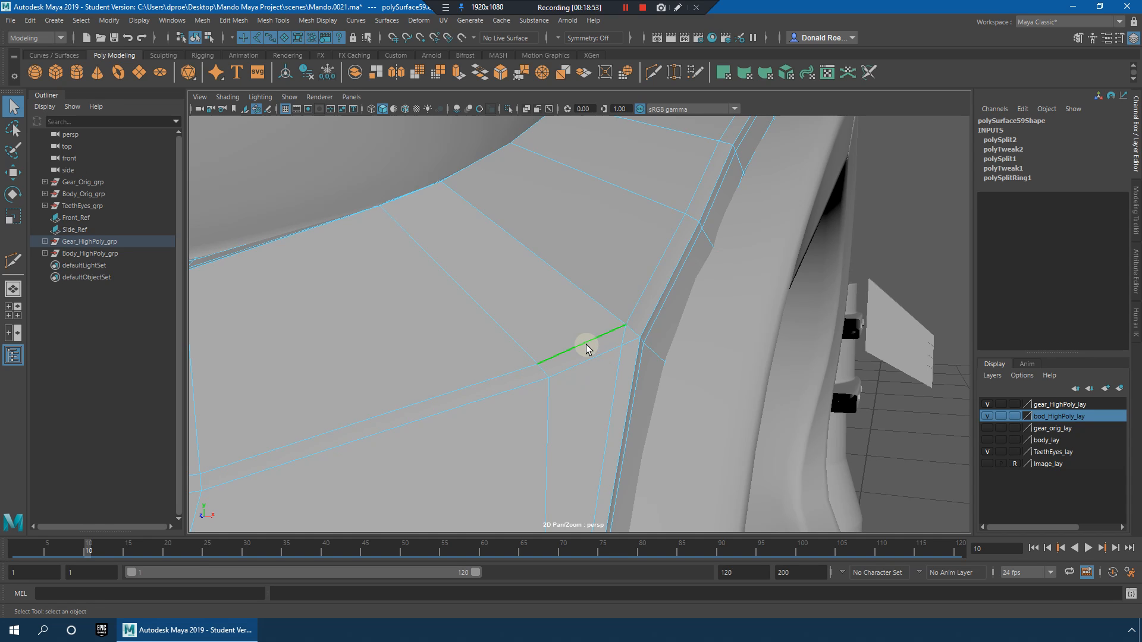
click(527, 372)
double_click(511, 374)
alt+right_drag(560, 375, 563, 355)
alt+middle_drag(563, 355, 571, 344)
alt+right_drag(584, 398, 494, 383)
alt+drag(573, 385, 604, 394)
mouse_move(604, 394)
alt+right_down()
mouse_move(609, 333)
mouse_move(609, 345)
alt+right_up()
Step: Select the faces of the opposite half of the upper chest plate and delete them, keeping the reworked half
click(373, 187)
drag(553, 362, 553, 360)
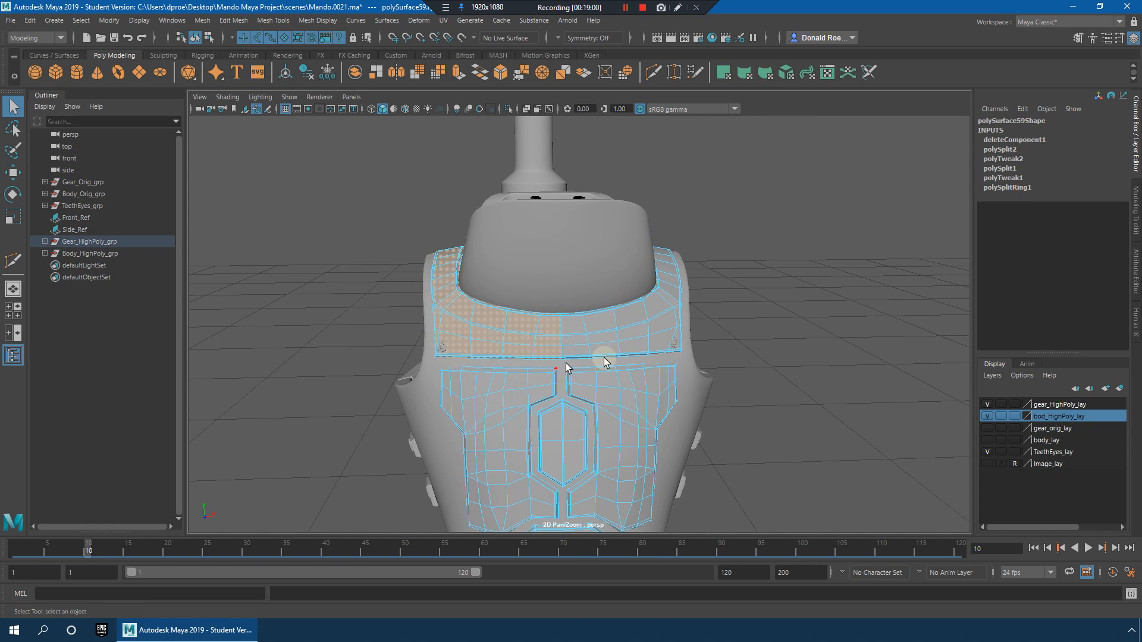
key(4)
key(5)
scroll(643, 360, down, 3)
key(space)
key(space)
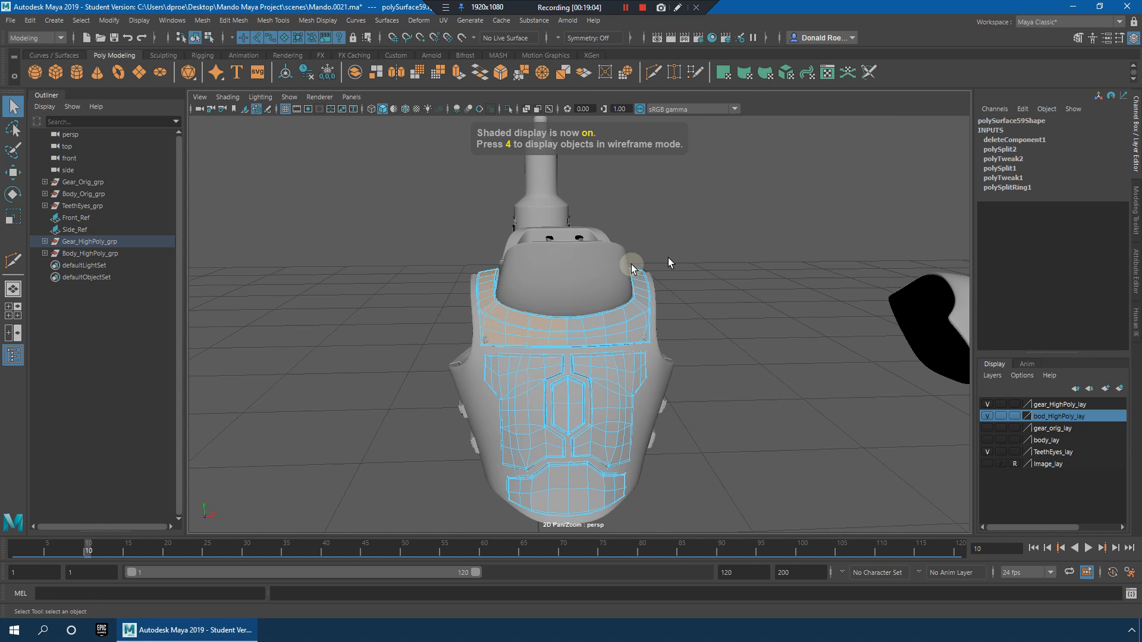
scroll(744, 297, up, 5)
click(576, 283)
alt+drag(576, 283, 657, 318)
scroll(658, 319, up, 3)
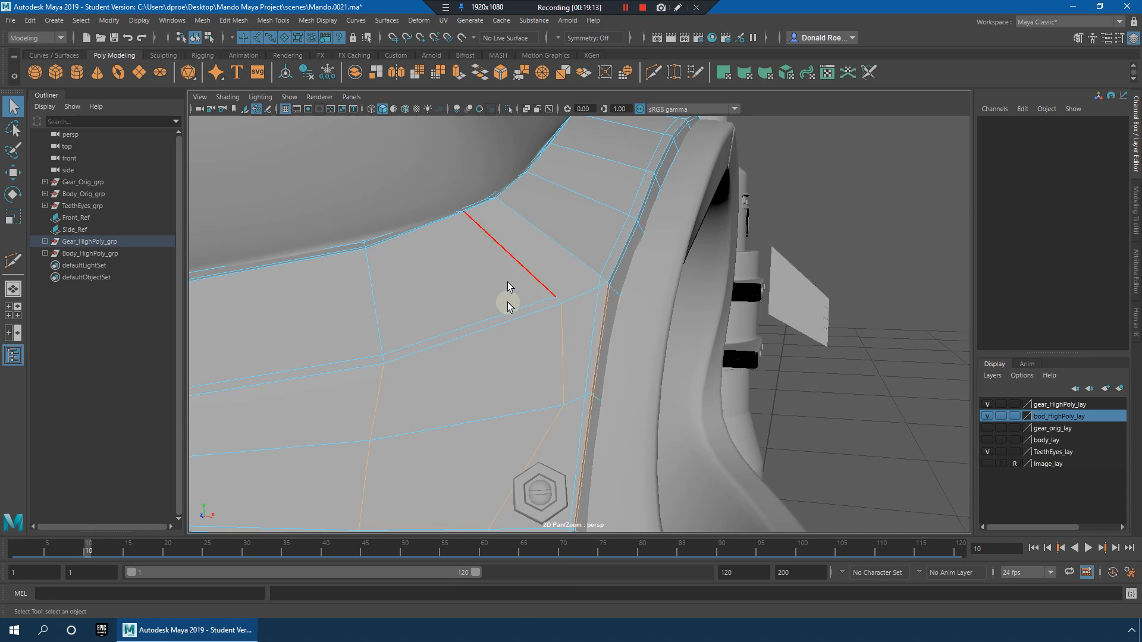
Step: Delete the redundant edge loop running across the upper chest plate to the shoulder corner, leaving a single loop
double_click(509, 305)
alt+drag(509, 305, 577, 282)
scroll(587, 281, down, 3)
shift+right_drag(595, 243, 533, 265)
alt+drag(597, 262, 583, 282)
Step: Merge the closely spaced vertices at the upper chest plate's shoulder corner
scroll(583, 282, up, 4)
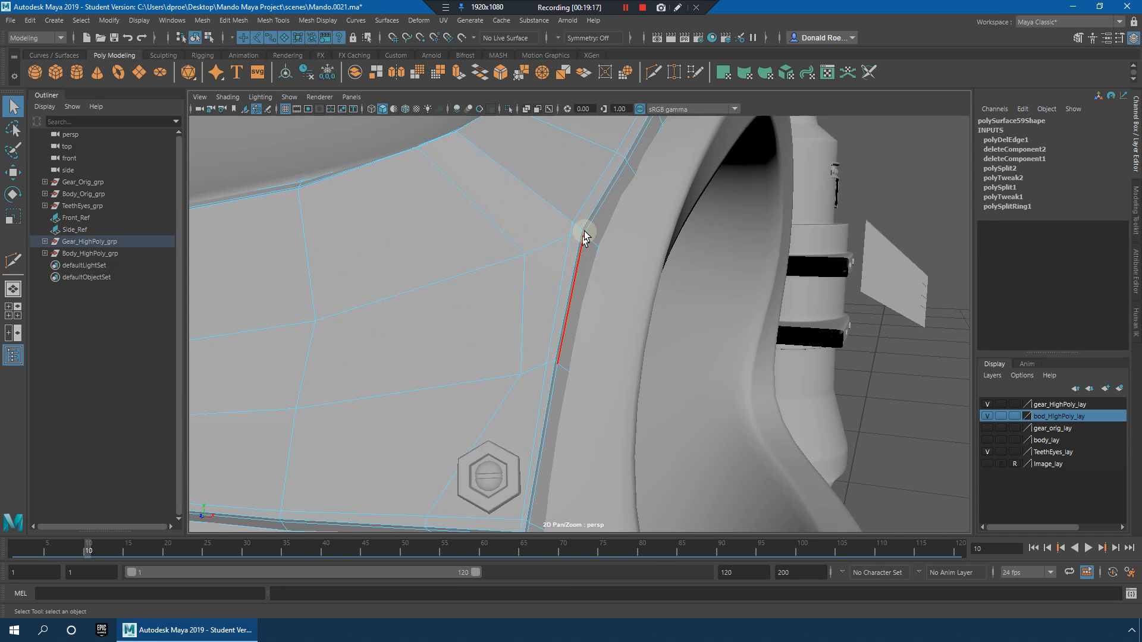
scroll(581, 240, up, 5)
right_drag(590, 253, 603, 211)
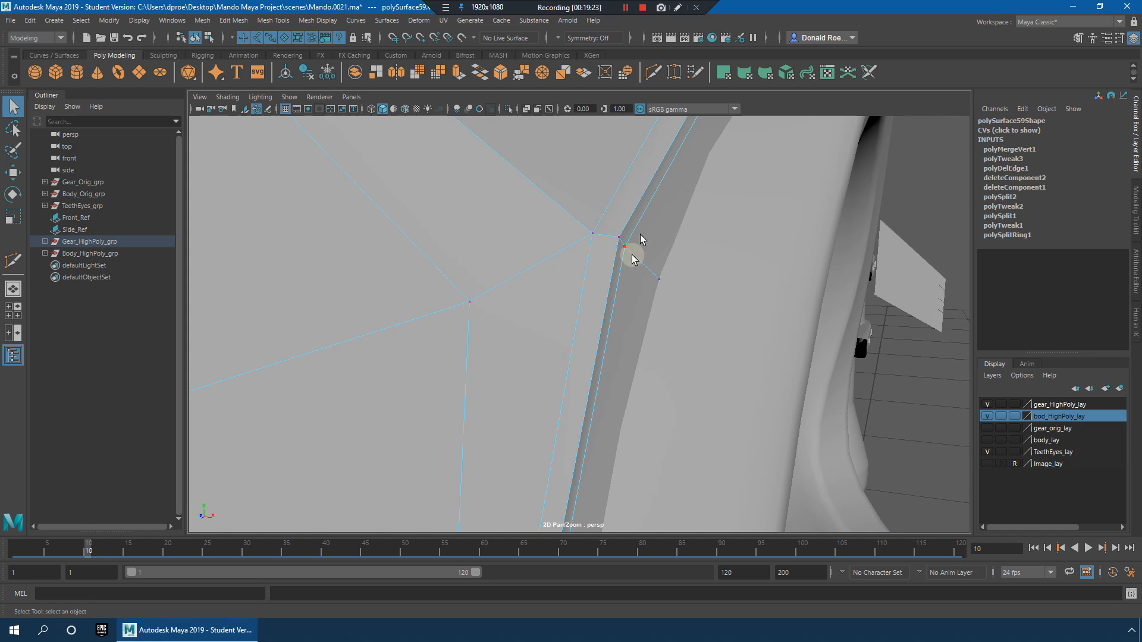
alt+middle_drag(599, 263, 604, 276)
key(f)
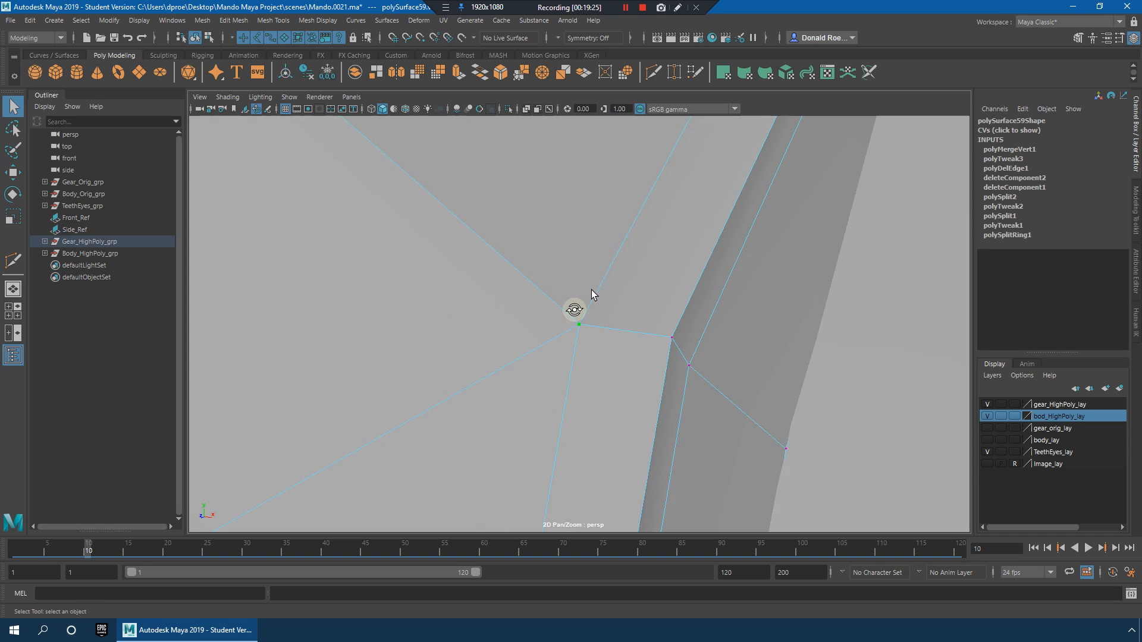
Step: Select the vertices through the plate's thickness at the shoulder corner and move them to refine the outer edge
alt+right_drag(576, 309, 565, 307)
alt+drag(565, 308, 583, 321)
right_drag(582, 304, 555, 309)
alt+drag(555, 309, 574, 321)
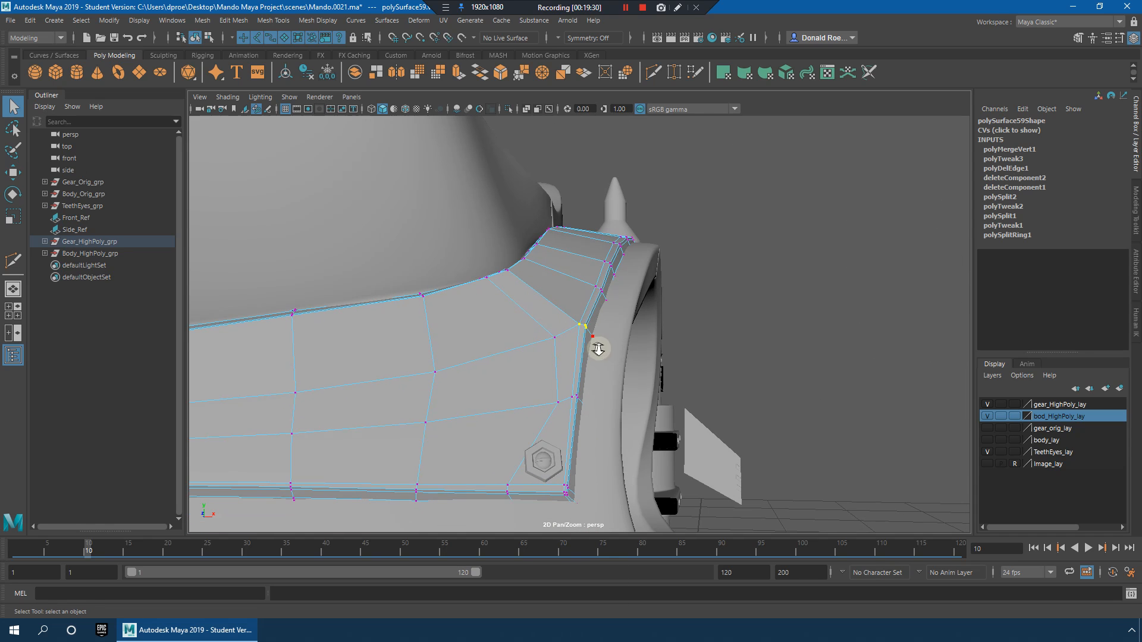
alt+right_drag(598, 350, 627, 352)
alt+drag(627, 352, 621, 327)
key(w)
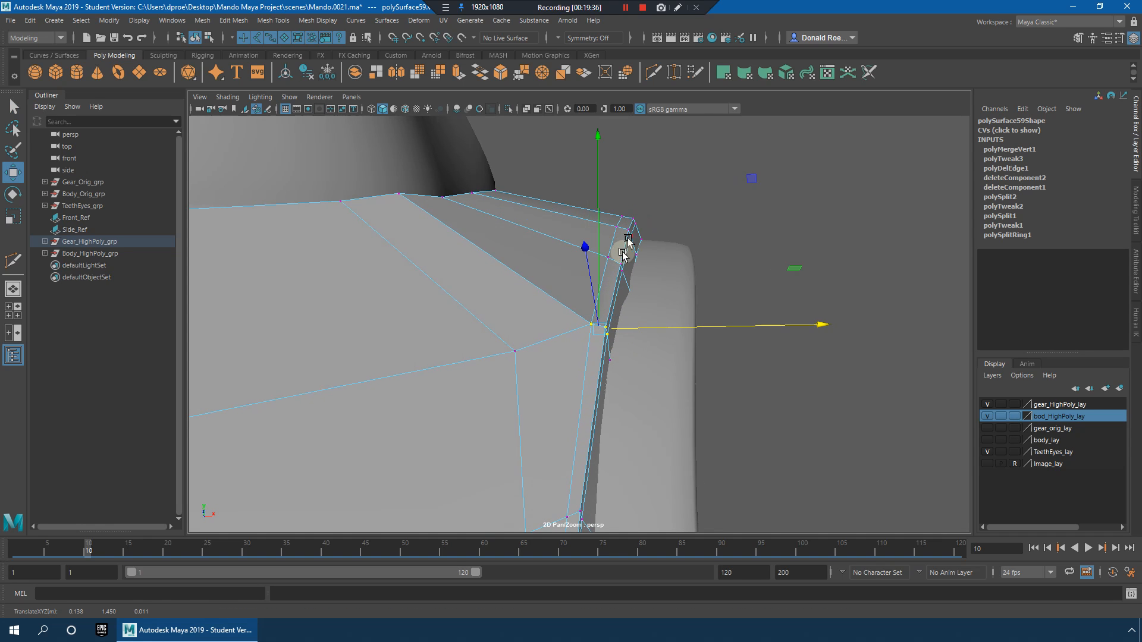
alt+drag(668, 333, 619, 240)
key(4)
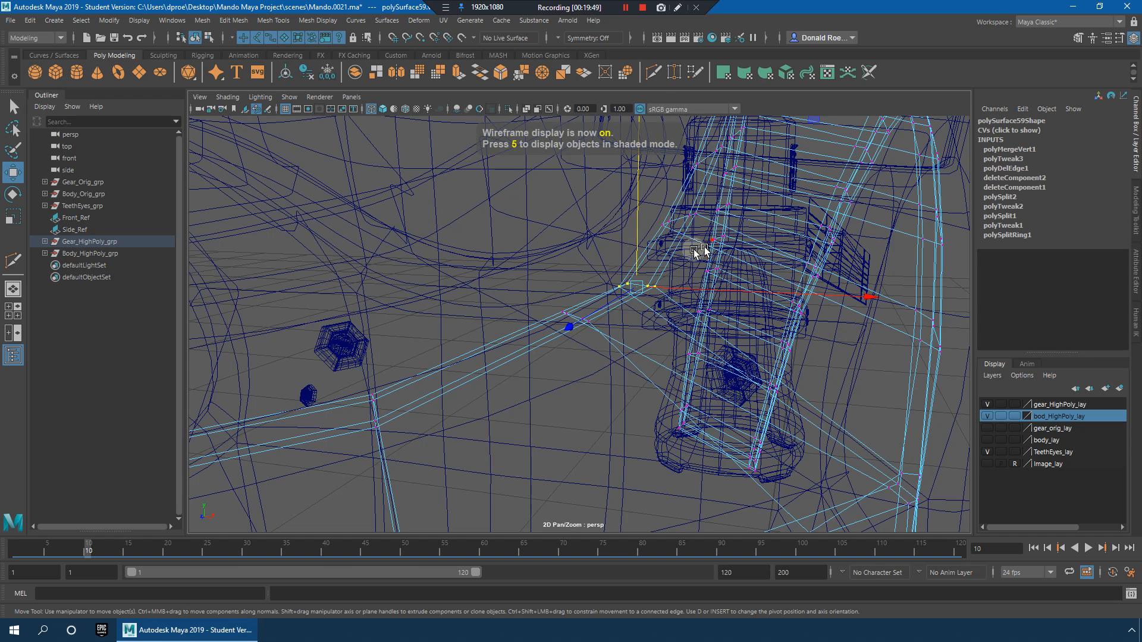
key(5)
Step: Move the neckline vertices opposite the shoulder corner to adjust the curve of the plate's inner edge
alt+drag(737, 292, 654, 259)
drag(545, 242, 576, 243)
alt+drag(577, 242, 656, 296)
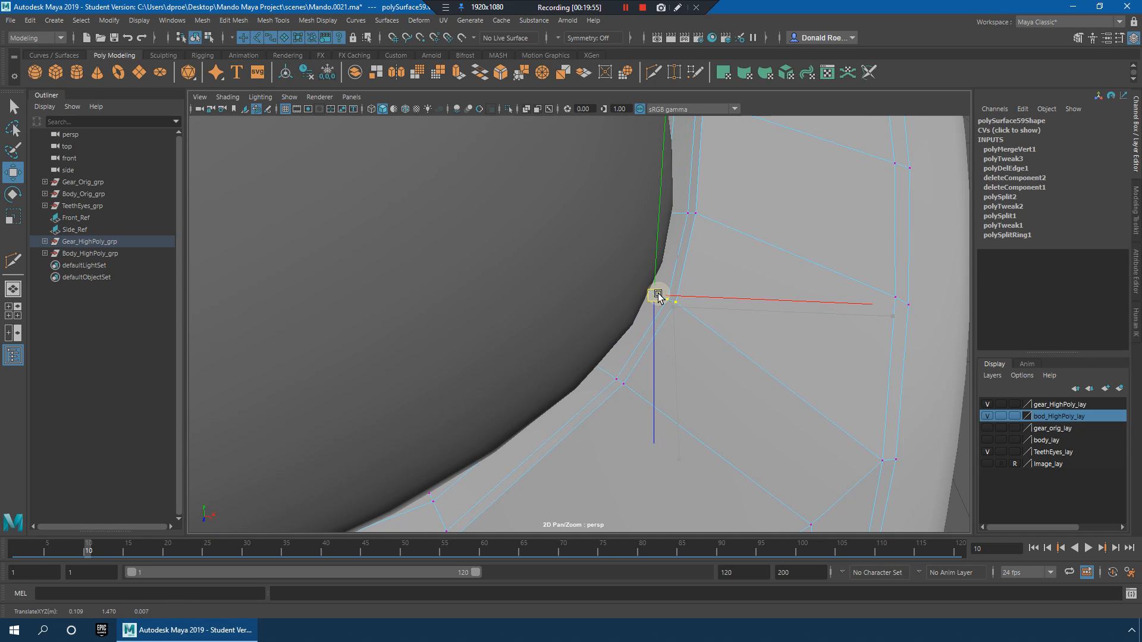
alt+drag(754, 322, 719, 257)
alt+drag(779, 293, 670, 303)
alt+right_drag(607, 327, 664, 303)
Step: Select the neckline vertices through the plate's thickness near the shoulder bend, using wireframe display
right_drag(663, 302, 757, 256)
click(818, 329)
alt+drag(775, 337, 650, 308)
click(651, 309)
right_drag(659, 304, 647, 283)
key(4)
alt+drag(642, 292, 599, 304)
drag(565, 269, 600, 305)
alt+drag(587, 307, 607, 311)
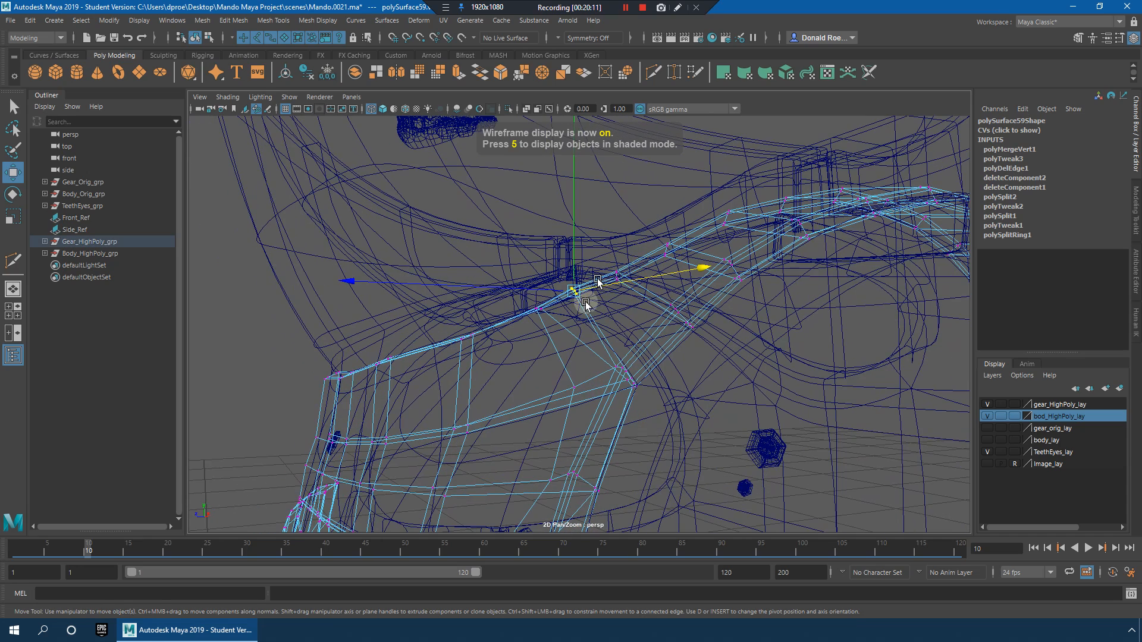
Step: Lower the selected vertex at the shoulder plate's neckline corner slightly along Y and return to object mode
drag(573, 263, 574, 271)
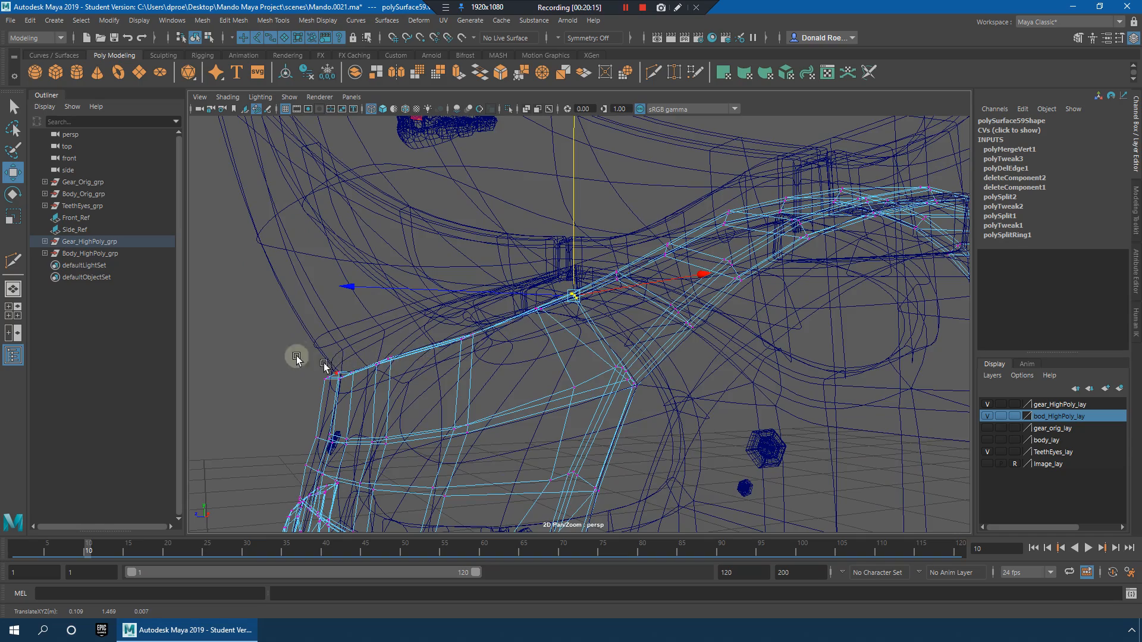
key(f)
key(5)
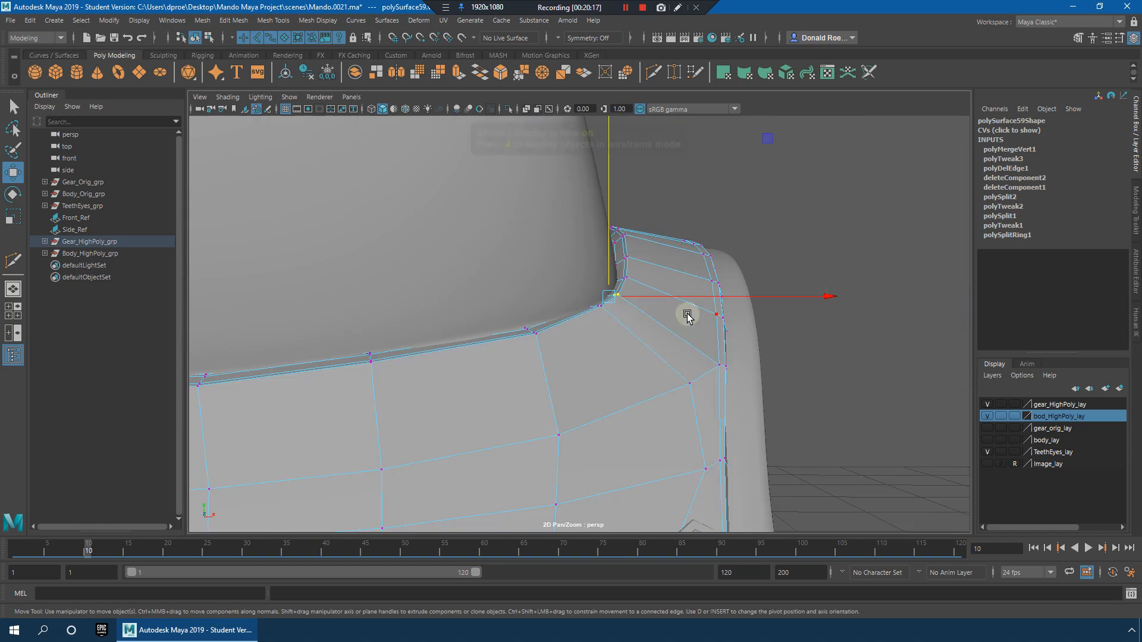
right_drag(670, 252, 727, 223)
click(796, 281)
Step: Select the pants together with their front plate, raise them toward the torso and set Translate Y to 0
mouse_move(803, 318)
alt+mouse_down()
mouse_move(801, 266)
mouse_move(649, 316)
mouse_move(726, 340)
alt+mouse_up()
click(648, 312)
click(782, 289)
alt+right_drag(726, 340, 815, 355)
alt+drag(815, 354, 648, 339)
alt+middle_drag(648, 339, 679, 208)
alt+right_drag(805, 278, 636, 304)
alt+drag(637, 303, 583, 303)
alt+right_drag(634, 319, 517, 298)
alt+drag(517, 298, 635, 427)
alt+middle_drag(637, 291, 666, 399)
drag(512, 314, 636, 428)
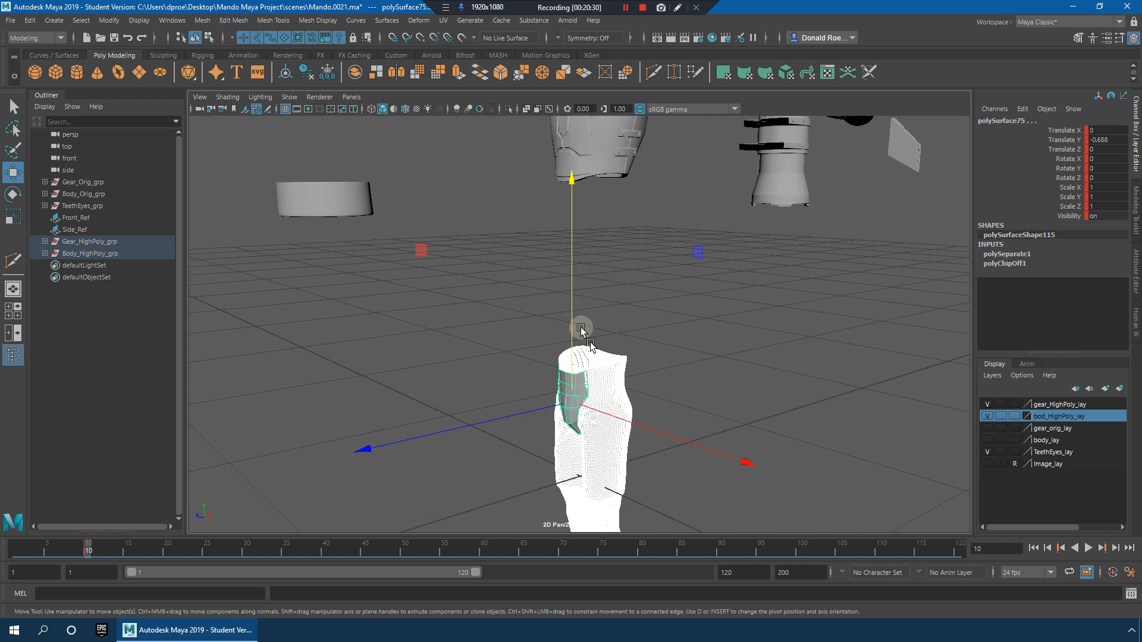
drag(564, 256, 547, 116)
alt+right_drag(547, 117, 584, 151)
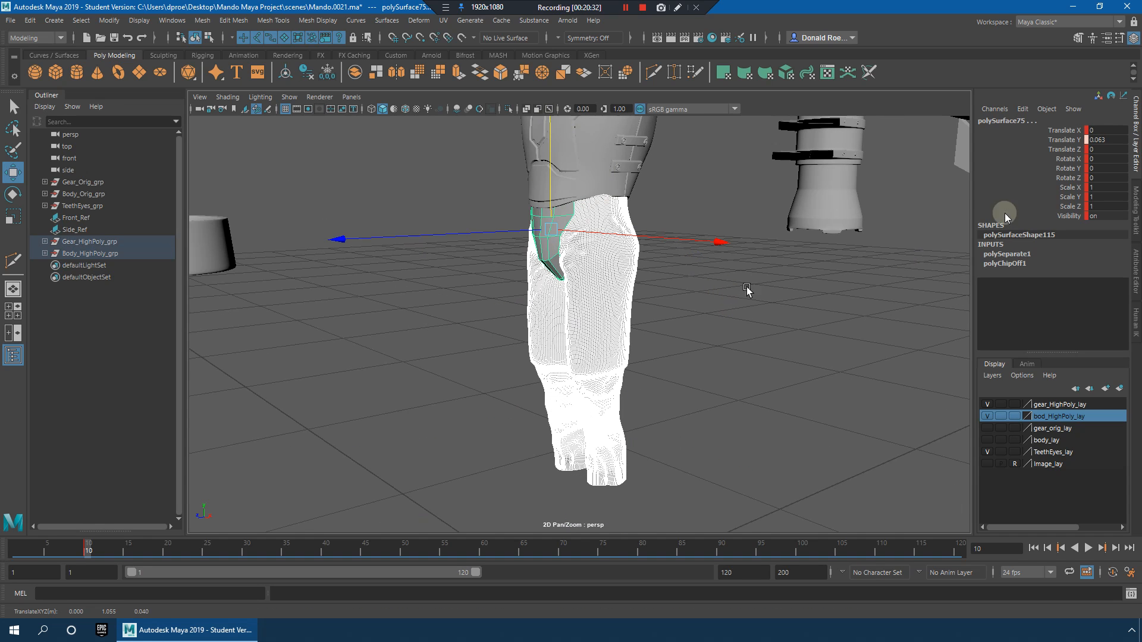
key(Return)
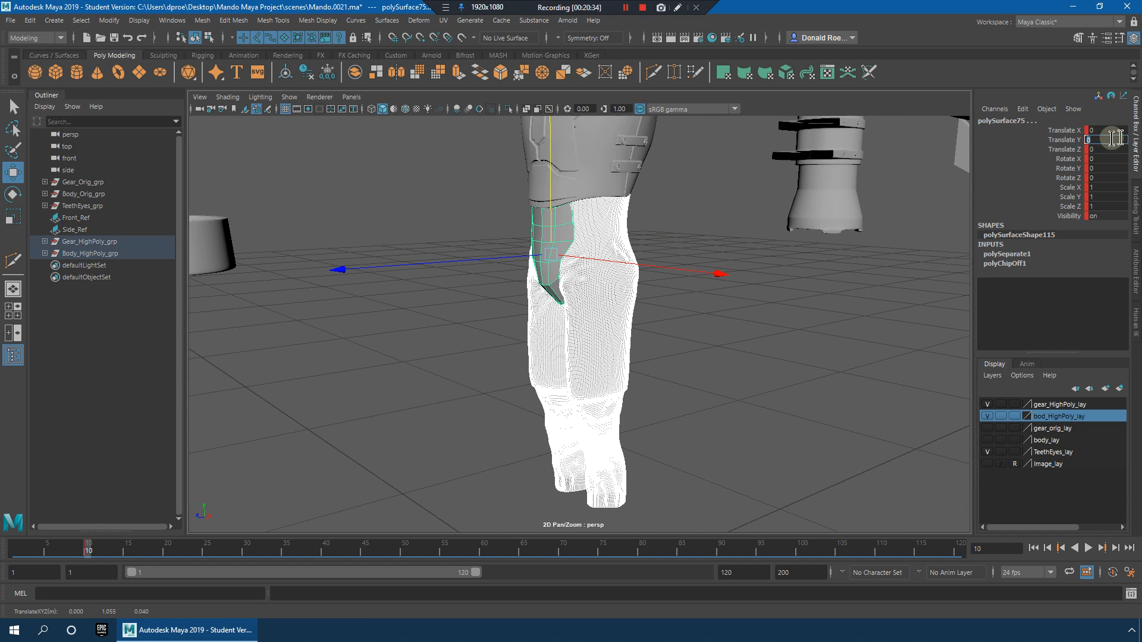
Step: Select the torso armor shell, enable Object X symmetry and switch the shell to vertex editing
alt+drag(476, 191, 632, 346)
alt+right_drag(632, 346, 682, 351)
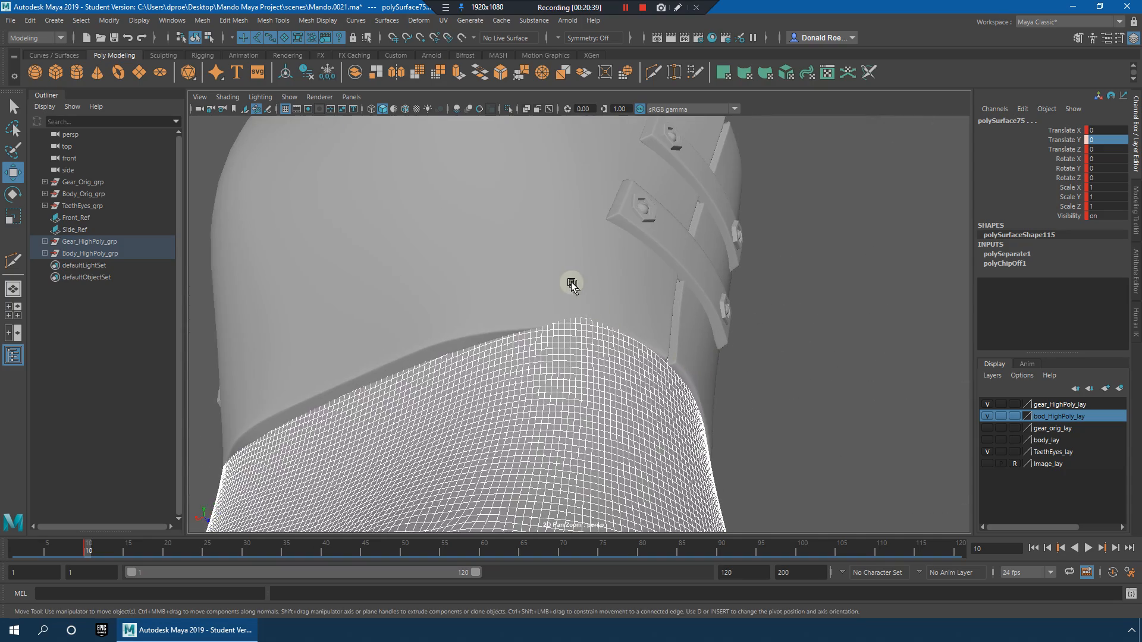
click(572, 284)
alt+drag(624, 301, 655, 311)
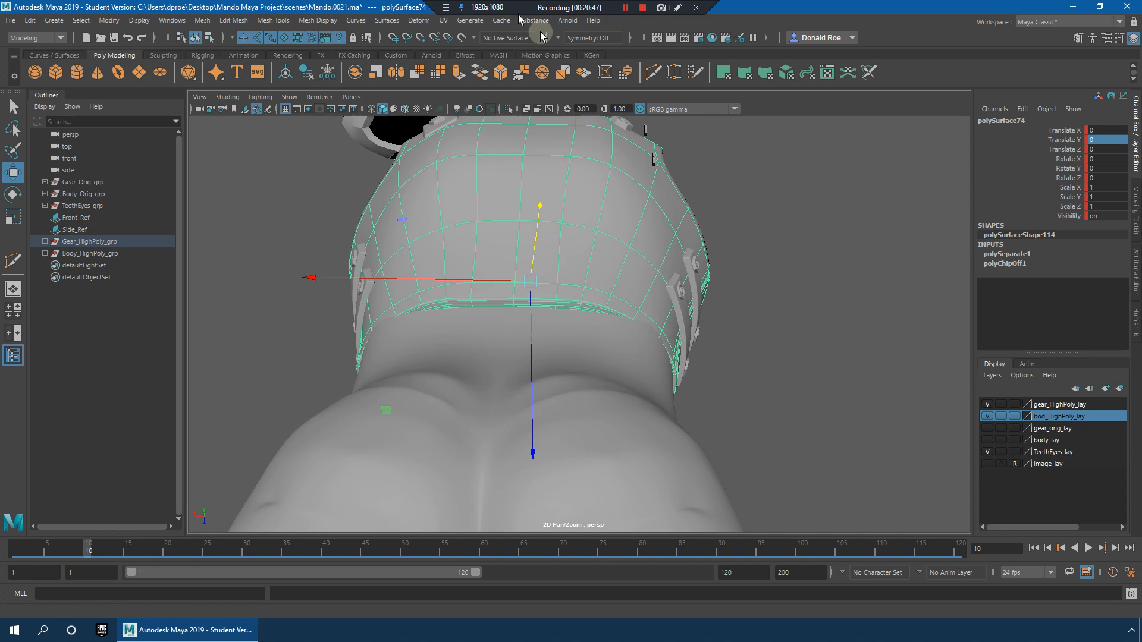
click(562, 37)
click(589, 56)
scroll(770, 323, up, 5)
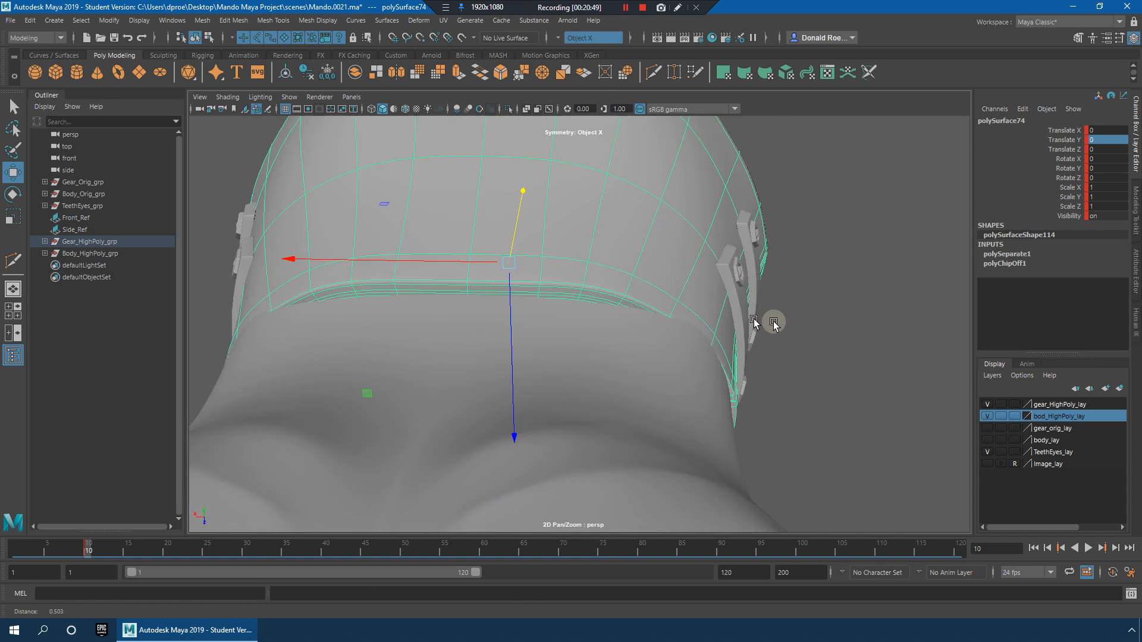
right_drag(709, 292, 652, 281)
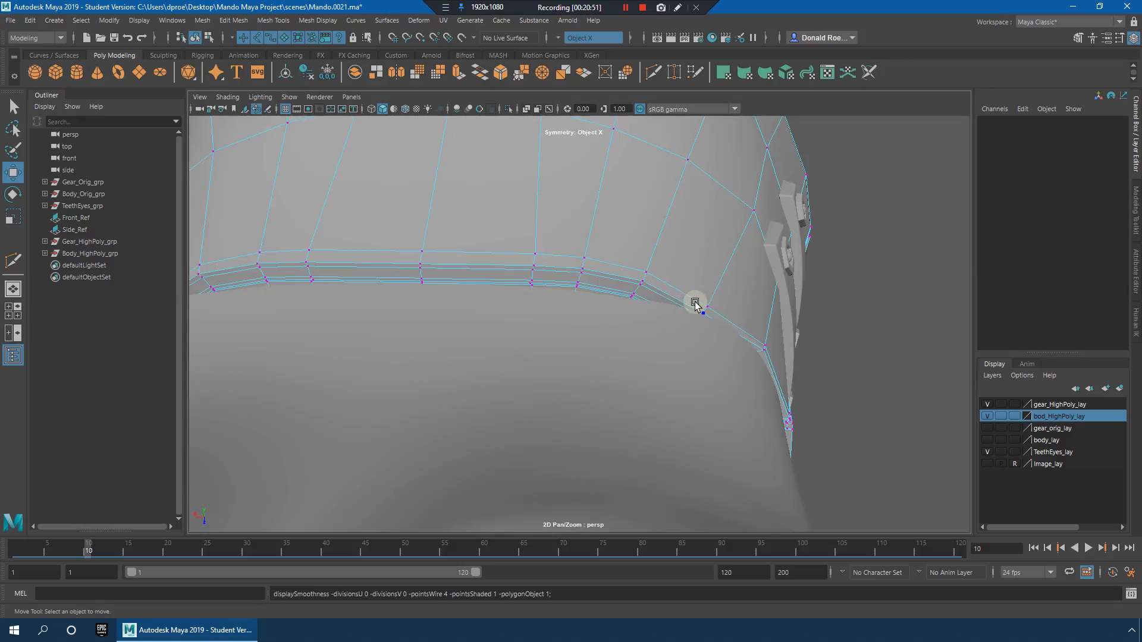
Step: Adjust the mirrored vertex columns at the back corners of the torso armor's lower hem to fit around the waist
key(4)
alt+drag(713, 321, 525, 379)
drag(556, 436, 560, 443)
alt+drag(561, 443, 604, 421)
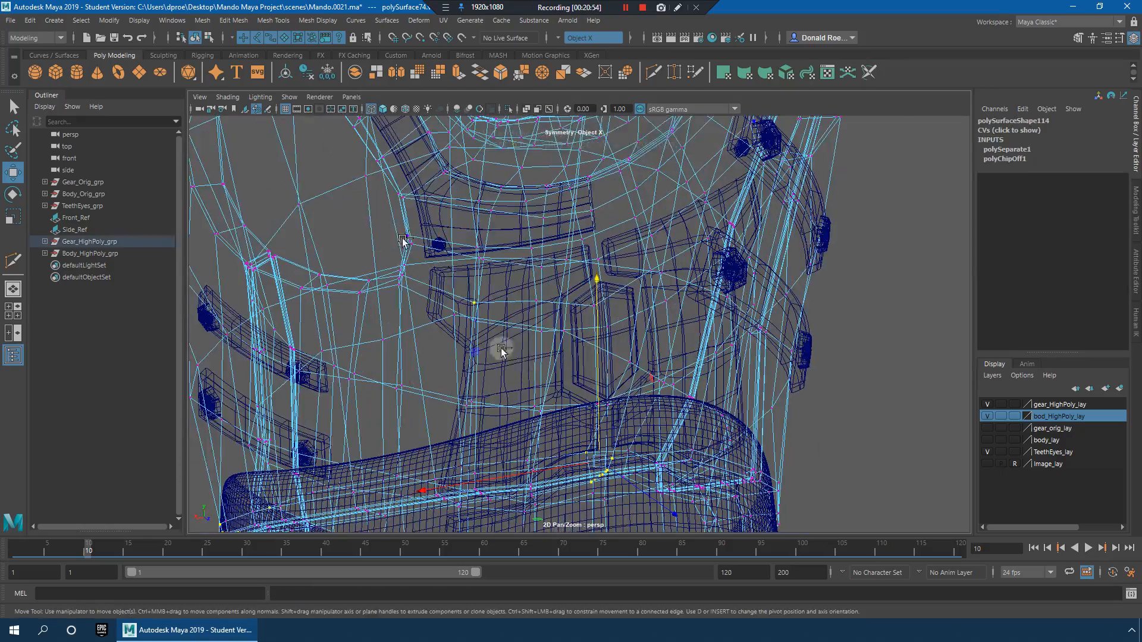
mouse_move(572, 366)
alt+mouse_down()
mouse_move(599, 344)
mouse_move(409, 255)
alt+mouse_up()
key(5)
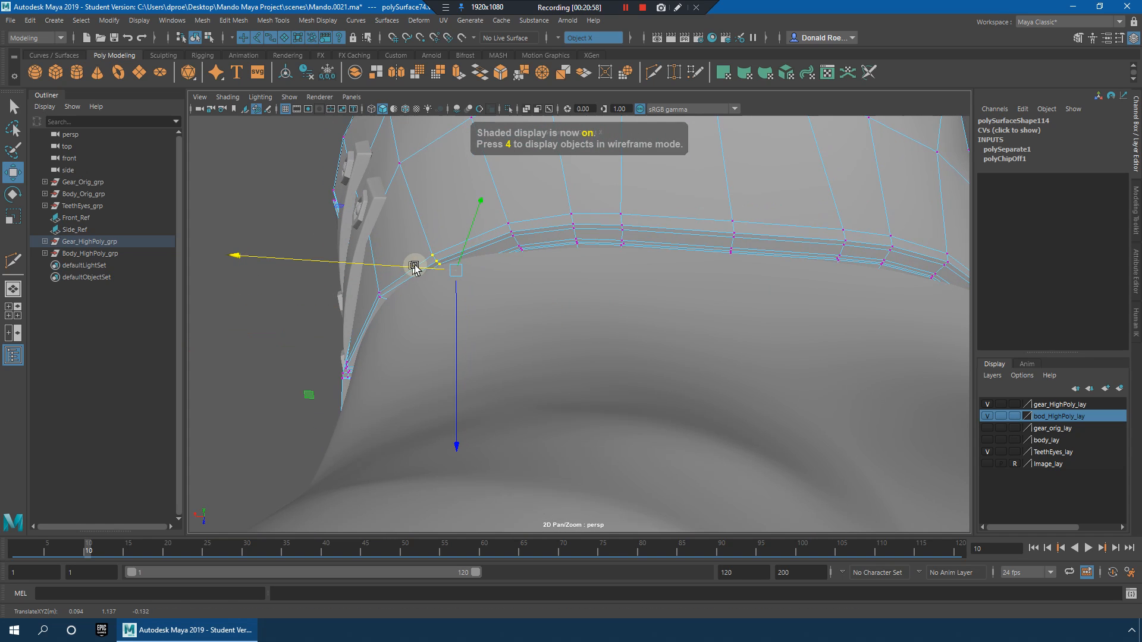
mouse_move(465, 306)
mouse_down()
mouse_move(455, 314)
mouse_move(653, 362)
mouse_move(818, 454)
mouse_move(761, 365)
mouse_move(665, 375)
mouse_move(648, 334)
mouse_move(545, 338)
mouse_up()
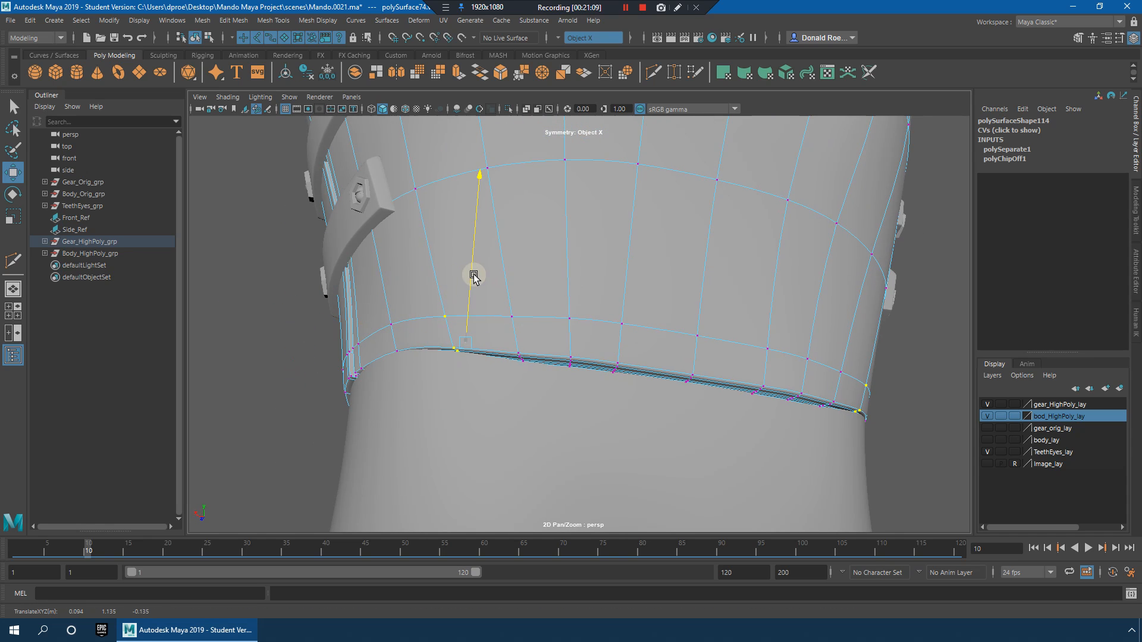
alt+drag(547, 297, 552, 365)
key(q)
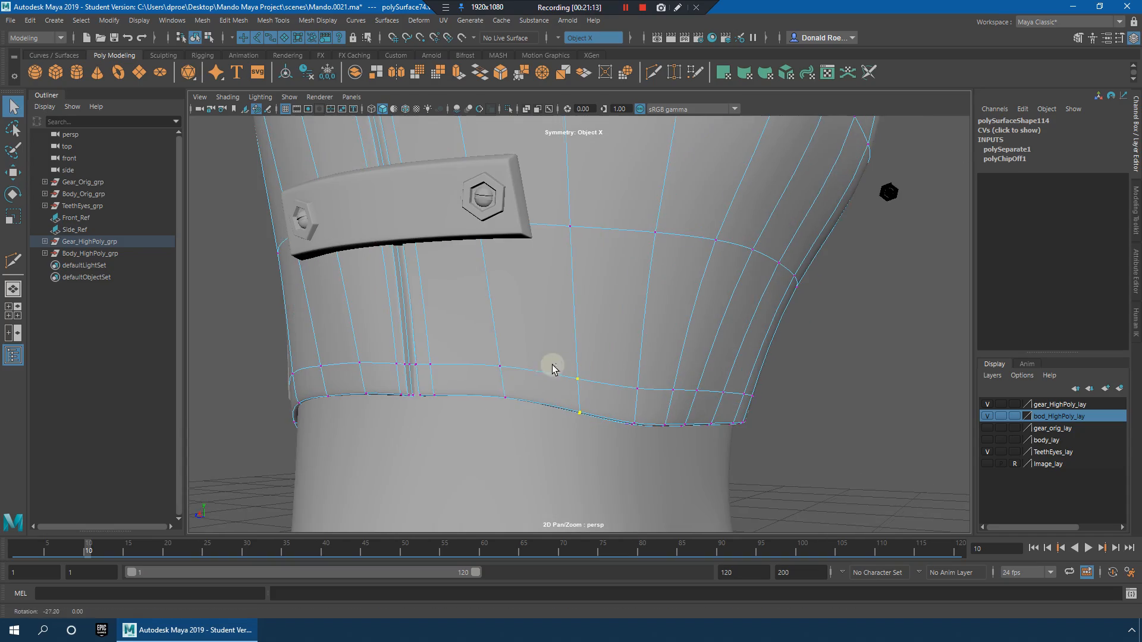
Step: Reposition the hem vertex column just behind the torso armor's side seam so the rim follows the body
alt+drag(515, 407, 725, 288)
key(4)
alt+drag(645, 323, 595, 343)
ctrl+drag(653, 372, 654, 374)
mouse_move(654, 374)
alt+mouse_down()
mouse_move(572, 382)
mouse_move(759, 372)
mouse_move(546, 363)
mouse_move(548, 298)
mouse_move(584, 331)
mouse_move(607, 306)
mouse_move(588, 297)
alt+mouse_up()
key(5)
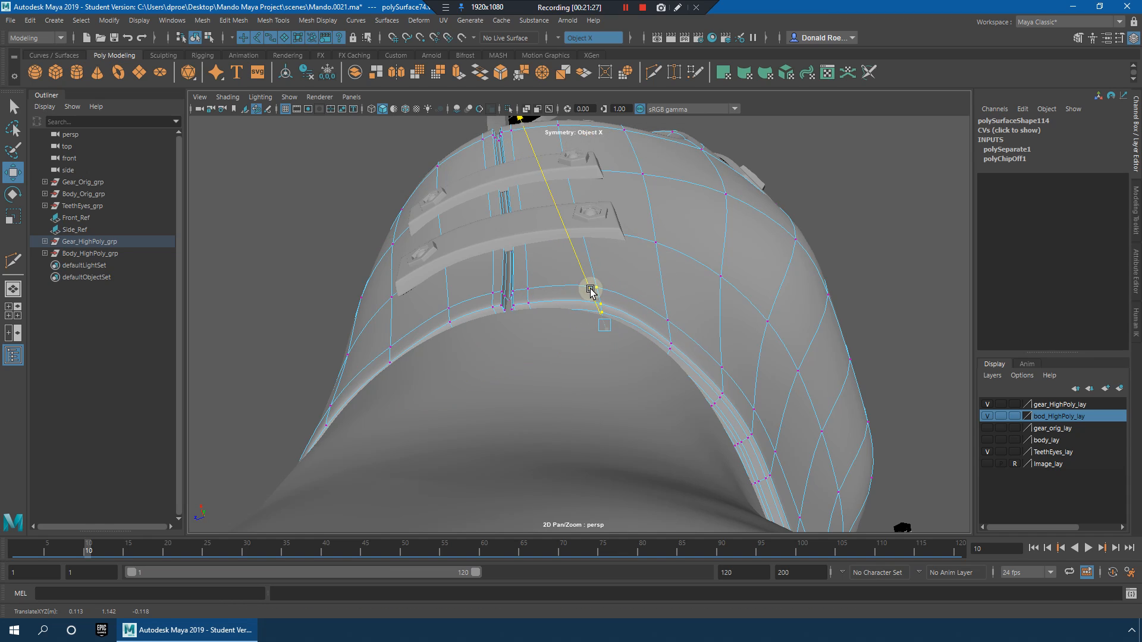
mouse_move(546, 308)
alt+mouse_down()
mouse_move(553, 327)
mouse_move(555, 308)
mouse_move(563, 362)
mouse_move(529, 365)
alt+mouse_up()
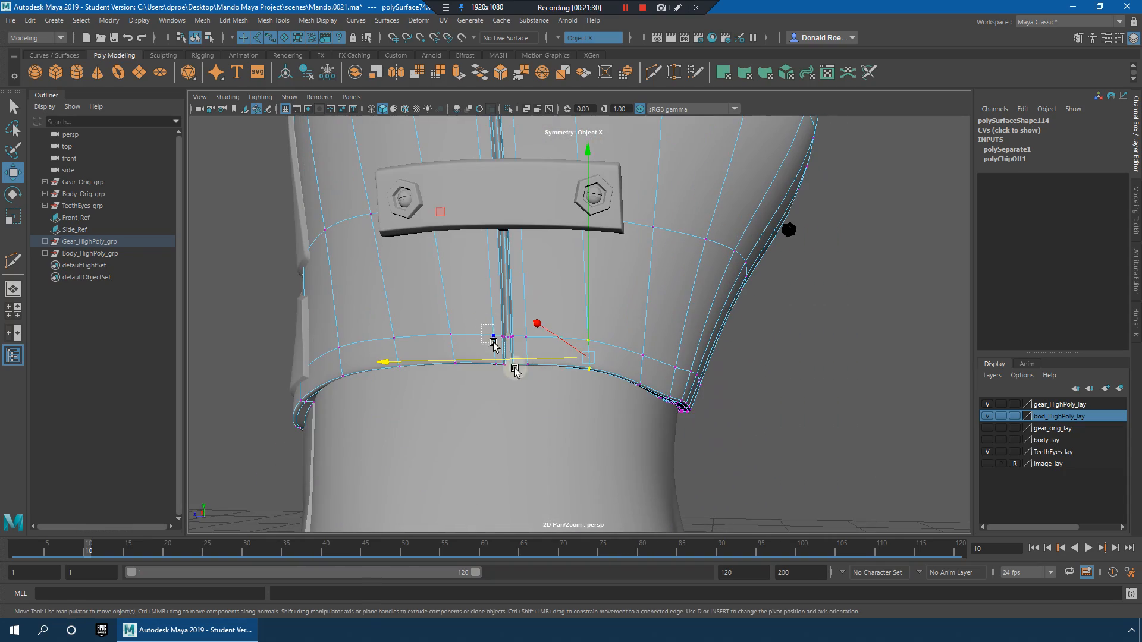
Step: Select the vertex cluster at the bottom of both side seams and shift it sideways along X for clearance
alt+drag(588, 388, 493, 381)
key(4)
ctrl+drag(280, 186, 478, 451)
mouse_move(734, 409)
alt+mouse_down()
mouse_move(620, 400)
mouse_move(537, 343)
alt+mouse_up()
key(5)
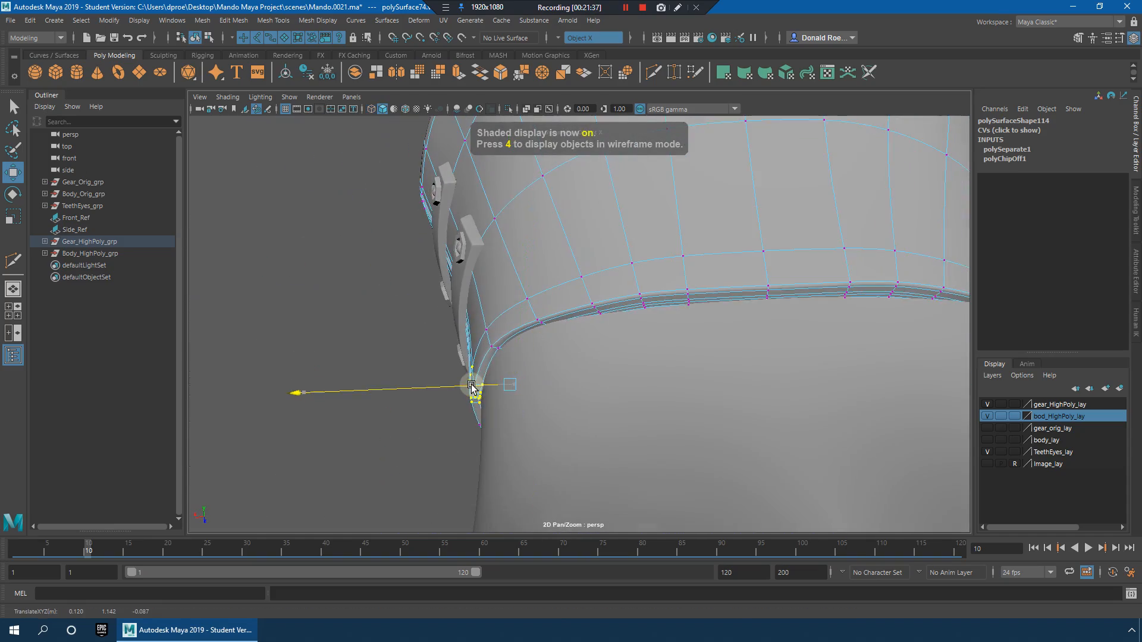
mouse_move(476, 387)
alt+mouse_down()
mouse_move(645, 390)
mouse_move(532, 339)
mouse_move(548, 344)
mouse_move(535, 326)
mouse_move(565, 365)
mouse_move(586, 455)
mouse_move(497, 406)
alt+mouse_up()
Step: Shift the two hem vertex columns in front of the side seam along X to even out the armor's rim
key(4)
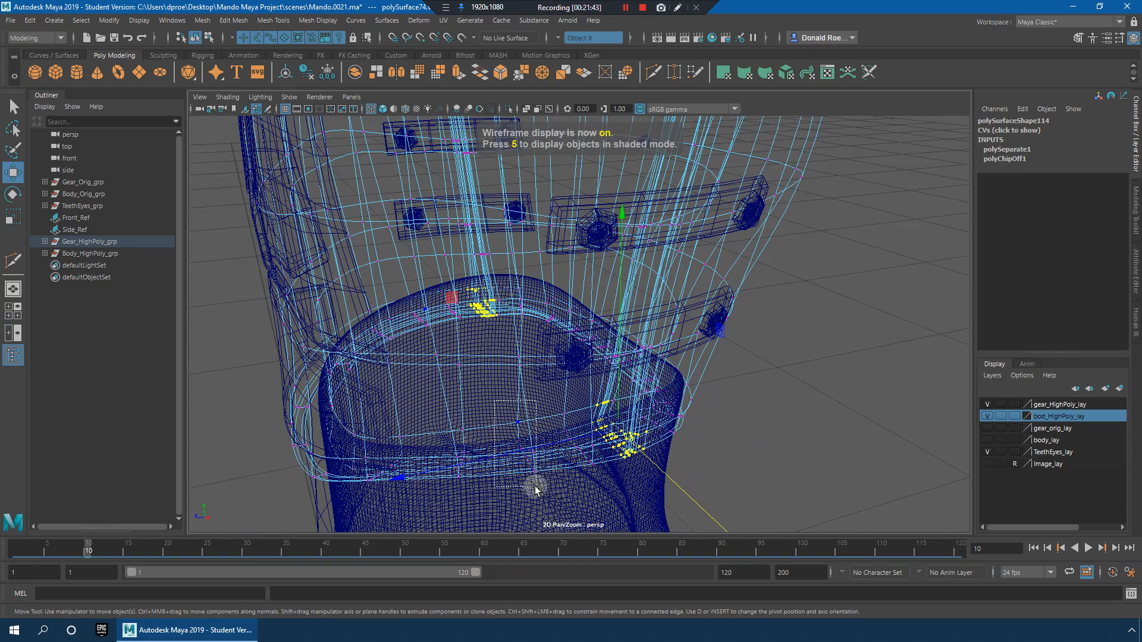
key(5)
mouse_move(553, 471)
alt+mouse_down()
mouse_move(611, 396)
mouse_move(598, 346)
alt+mouse_up()
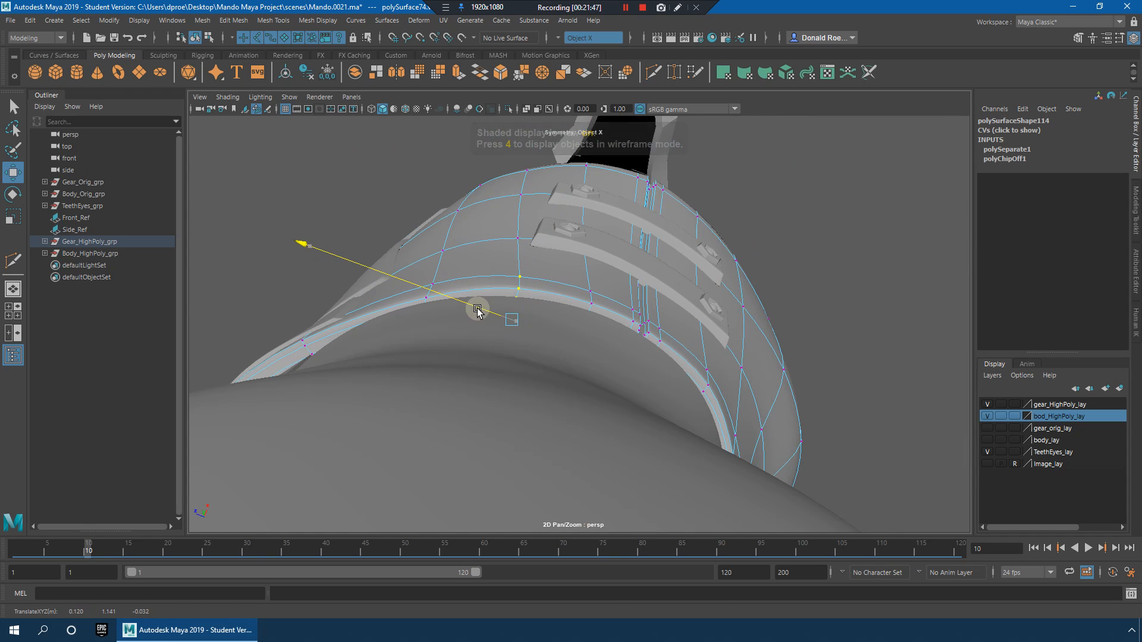
alt+drag(480, 307, 482, 315)
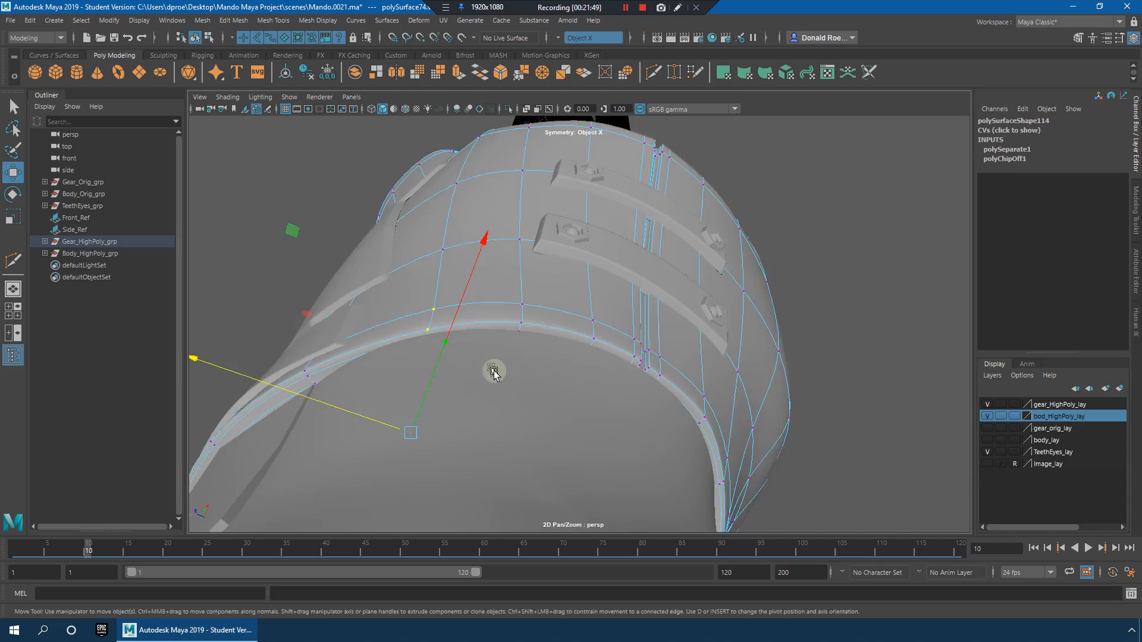
alt+drag(494, 373, 509, 430)
Step: Adjust the remaining hem vertices toward the front of the torso armor so the rim clears the body
key(4)
alt+right_drag(563, 269, 430, 159)
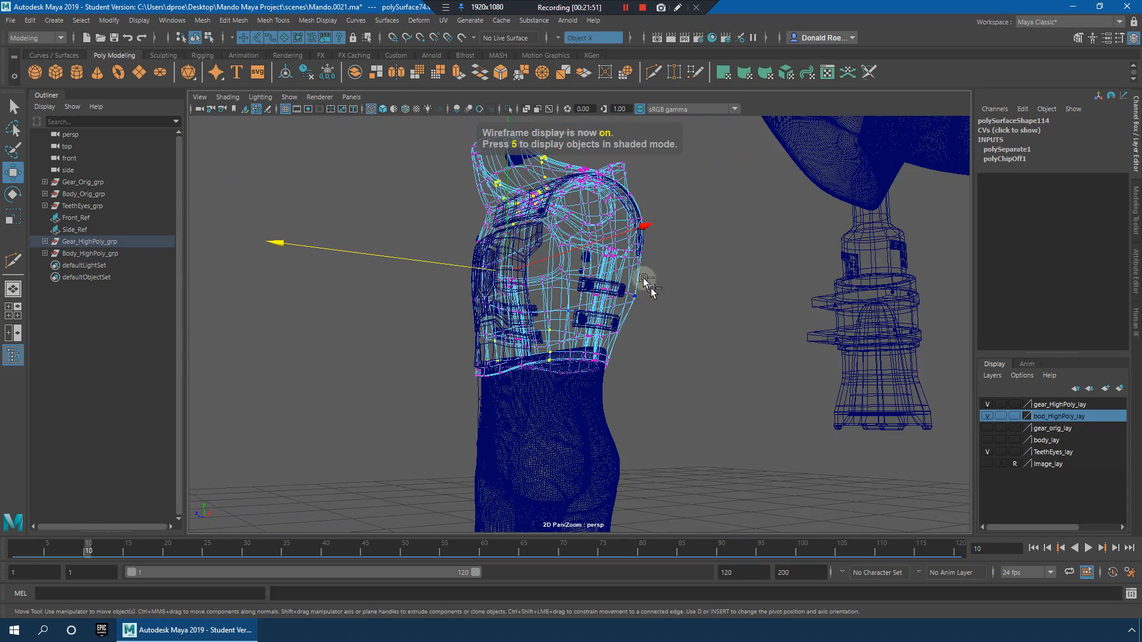
alt+right_drag(481, 213, 637, 344)
alt+drag(637, 344, 576, 372)
ctrl+drag(315, 295, 497, 372)
alt+middle_drag(509, 362, 525, 288)
alt+right_drag(526, 288, 504, 359)
mouse_move(503, 352)
alt+mouse_down()
mouse_move(462, 360)
mouse_move(566, 356)
mouse_move(566, 339)
mouse_move(677, 331)
mouse_move(684, 318)
mouse_move(565, 351)
alt+mouse_up()
key(5)
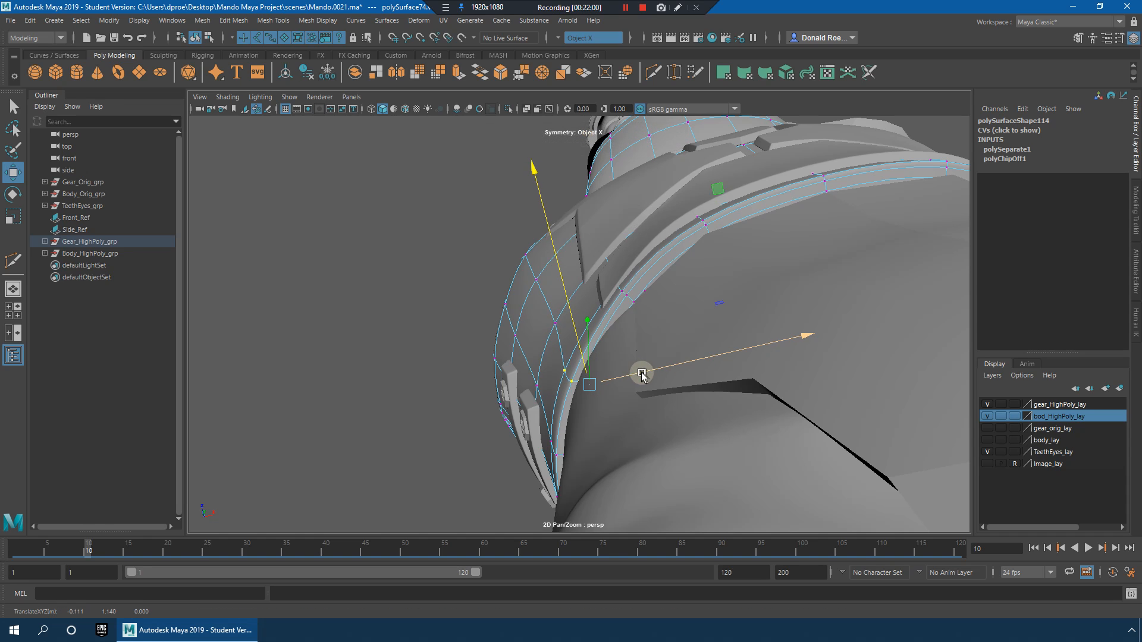
alt+drag(639, 375, 708, 353)
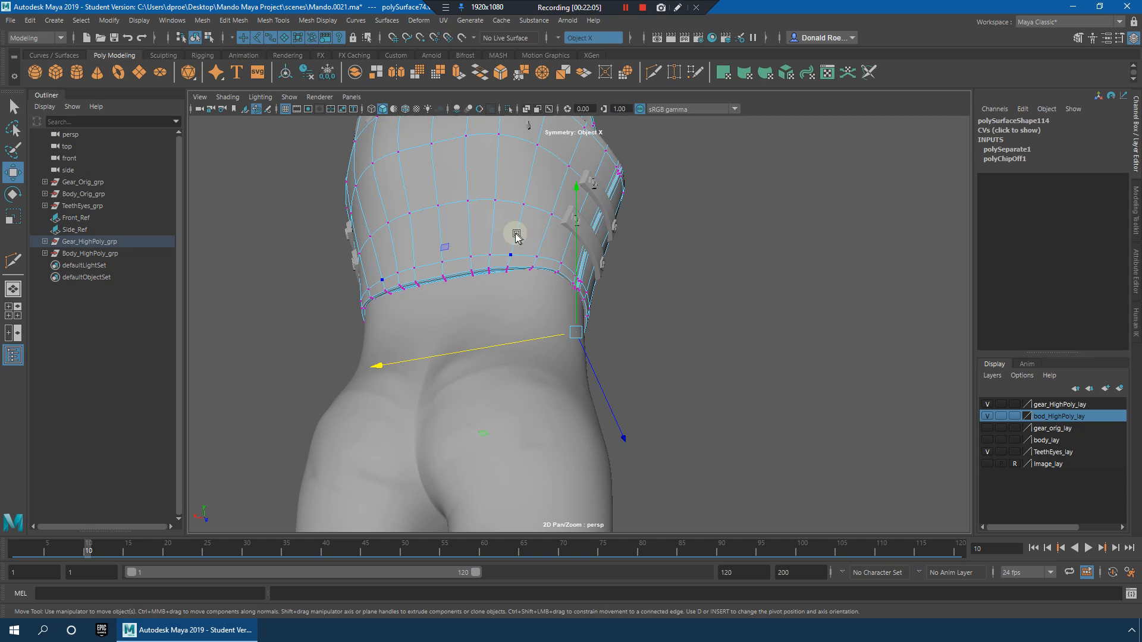
Step: Return to object mode, select the pants and scrub the timeline to frame 10 to restore their exploded position
right_drag(516, 235, 565, 214)
click(692, 246)
alt+drag(746, 331, 582, 357)
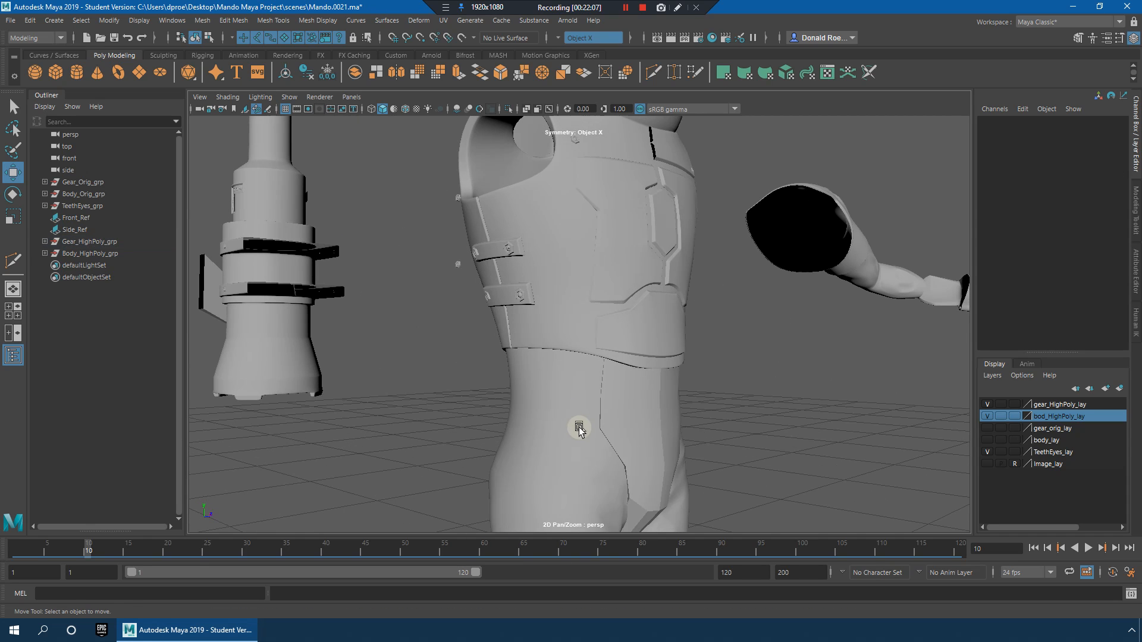
click(582, 360)
drag(94, 548, 87, 552)
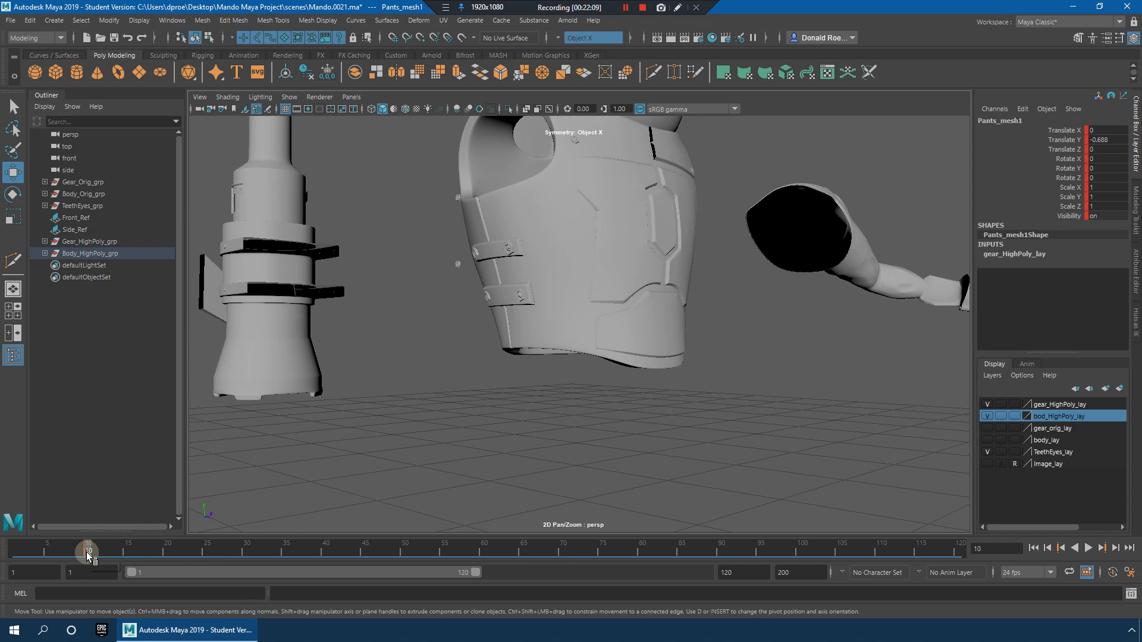
Step: Inspect the torso armor from the front, side and arm opening for pieces that still need separating
alt+right_drag(735, 349, 577, 434)
alt+middle_drag(577, 434, 553, 327)
alt+drag(552, 327, 435, 418)
alt+middle_drag(718, 195, 678, 324)
alt+right_drag(601, 334, 737, 345)
alt+drag(714, 333, 586, 254)
alt+right_drag(586, 255, 617, 262)
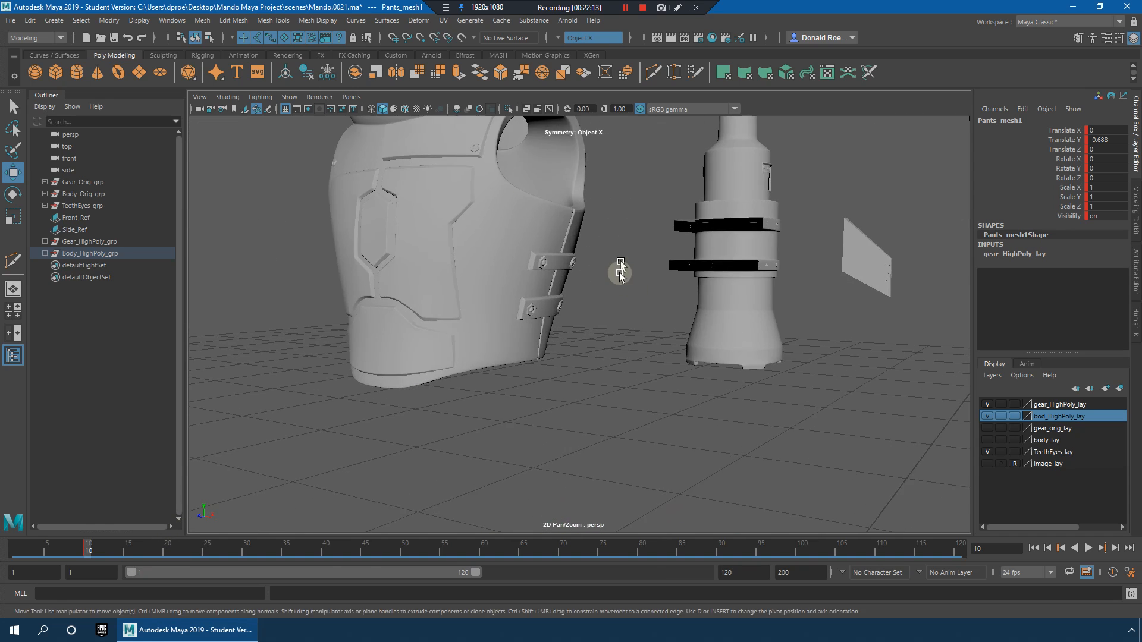
alt+middle_drag(617, 261, 666, 337)
alt+drag(666, 336, 550, 319)
alt+right_drag(550, 319, 683, 336)
alt+drag(682, 337, 540, 303)
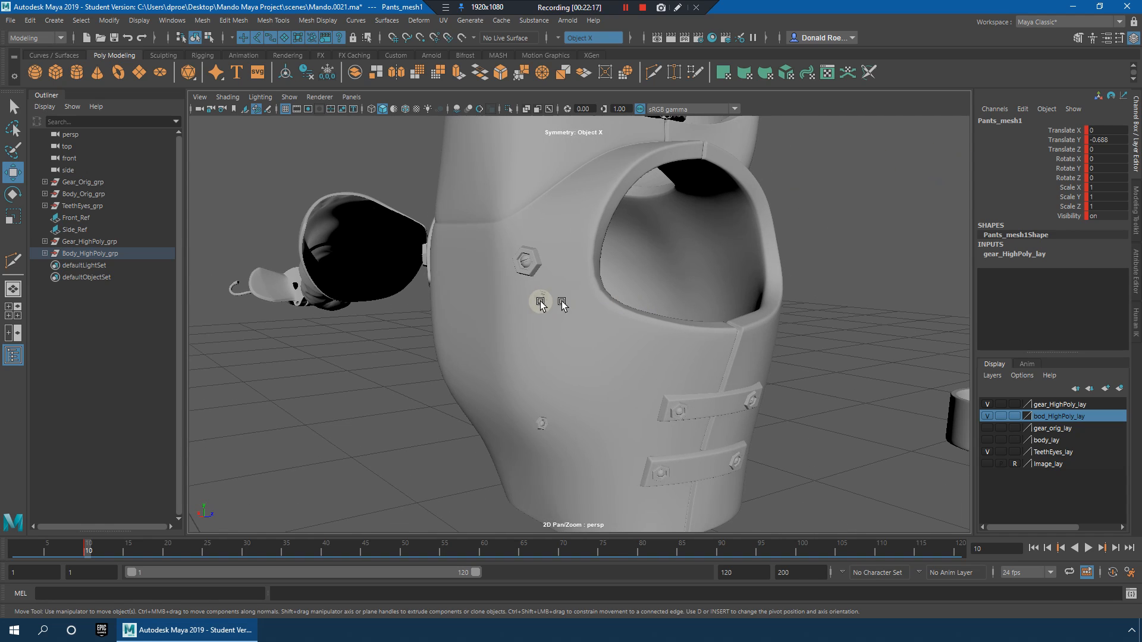
Step: Move the two detached bolts along Z to about -0.877 so they sit on the rocket cylinder's clamp bands
alt+right_drag(704, 381, 583, 357)
alt+drag(584, 357, 523, 357)
alt+middle_drag(553, 357, 644, 359)
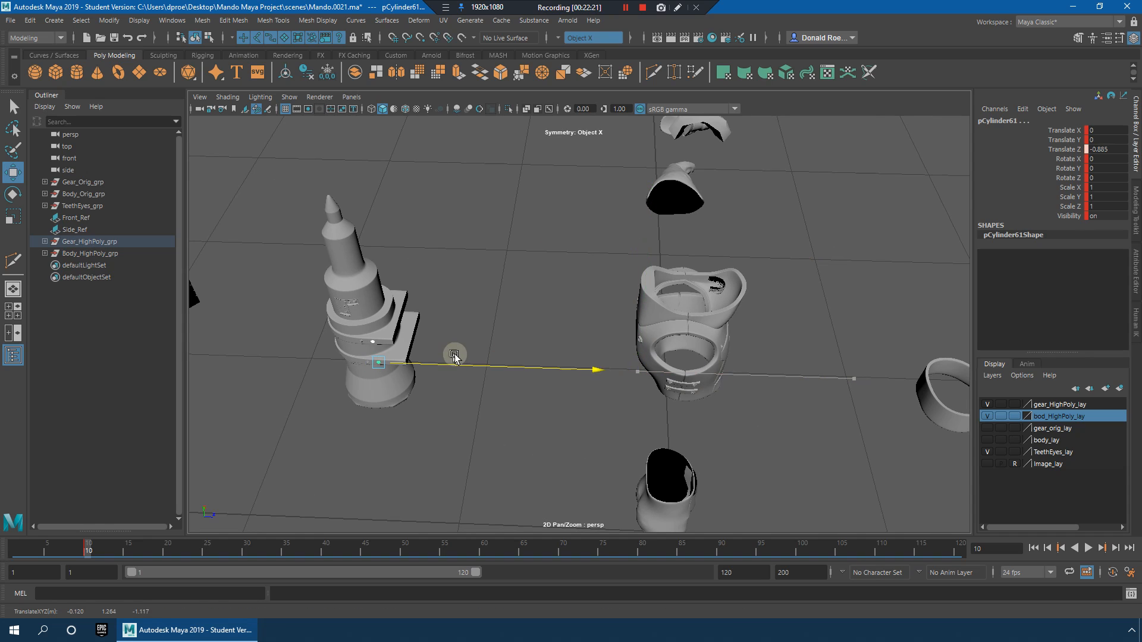
key(f)
alt+drag(537, 346, 599, 346)
scroll(618, 352, down, 4)
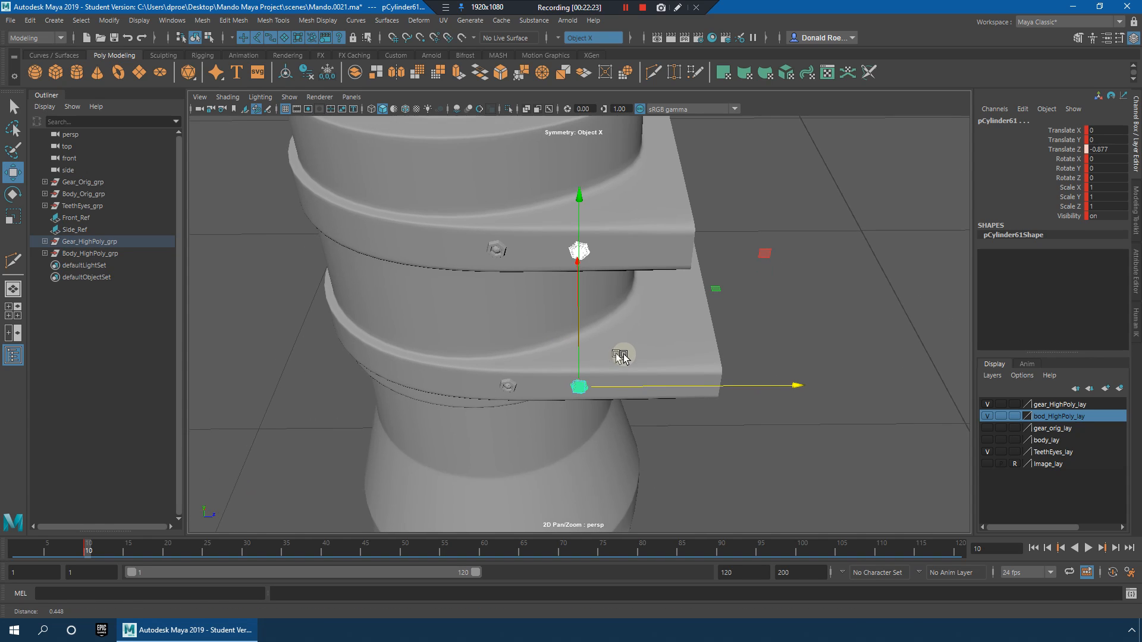
scroll(624, 358, up, 1)
Step: Select the shoulder plate's faces on the chest armor mesh and extract them as a separate piece
alt+right_drag(680, 385, 556, 369)
alt+drag(561, 356, 850, 324)
alt+drag(602, 327, 644, 319)
click(674, 330)
right_click(642, 278)
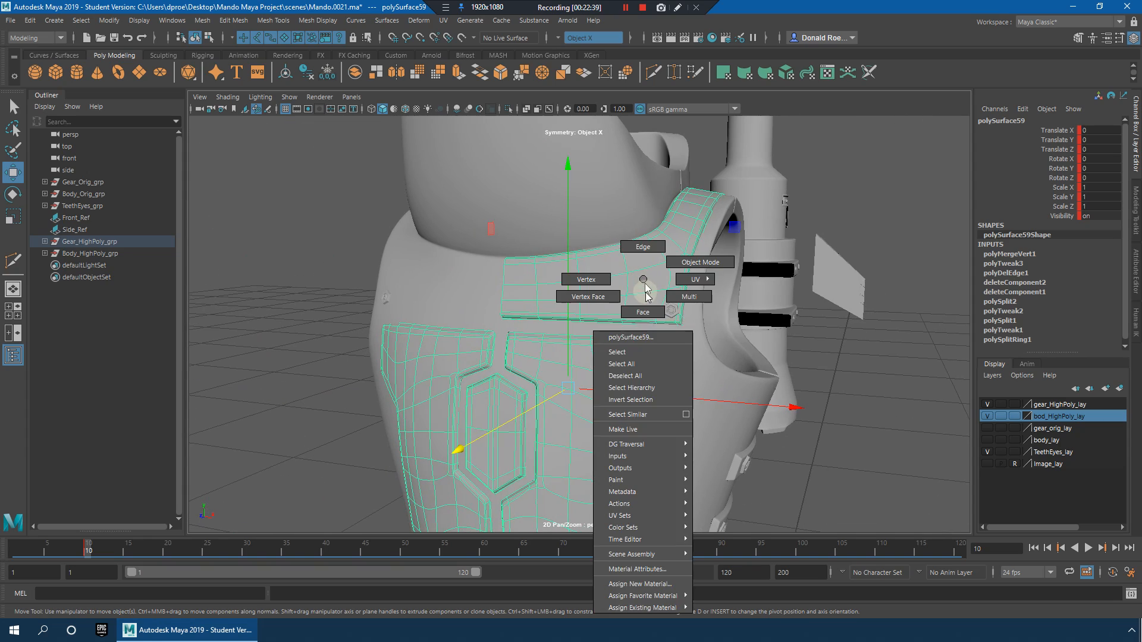
right_drag(645, 290, 644, 312)
mouse_move(654, 288)
alt+mouse_down()
mouse_move(627, 295)
mouse_move(642, 306)
alt+mouse_up()
key(4)
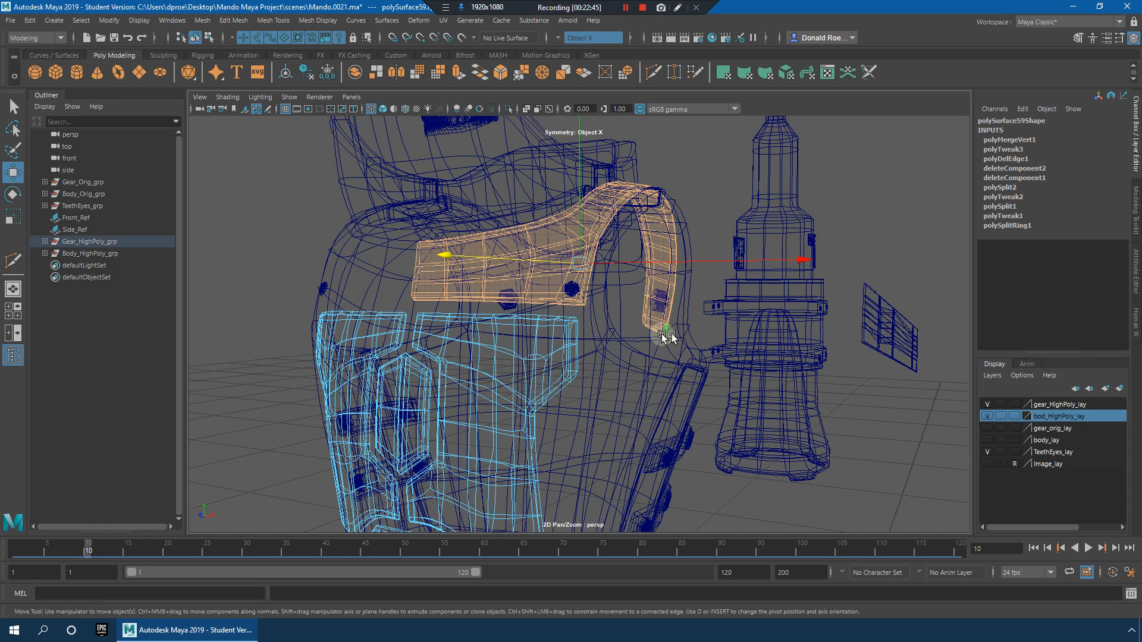
click(245, 20)
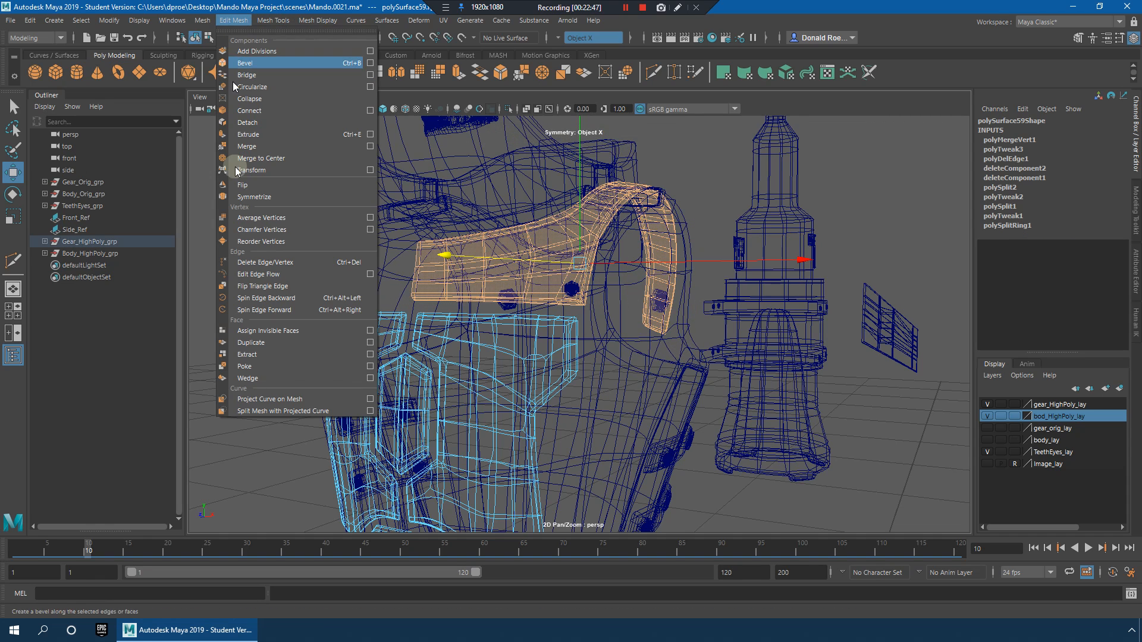
click(260, 355)
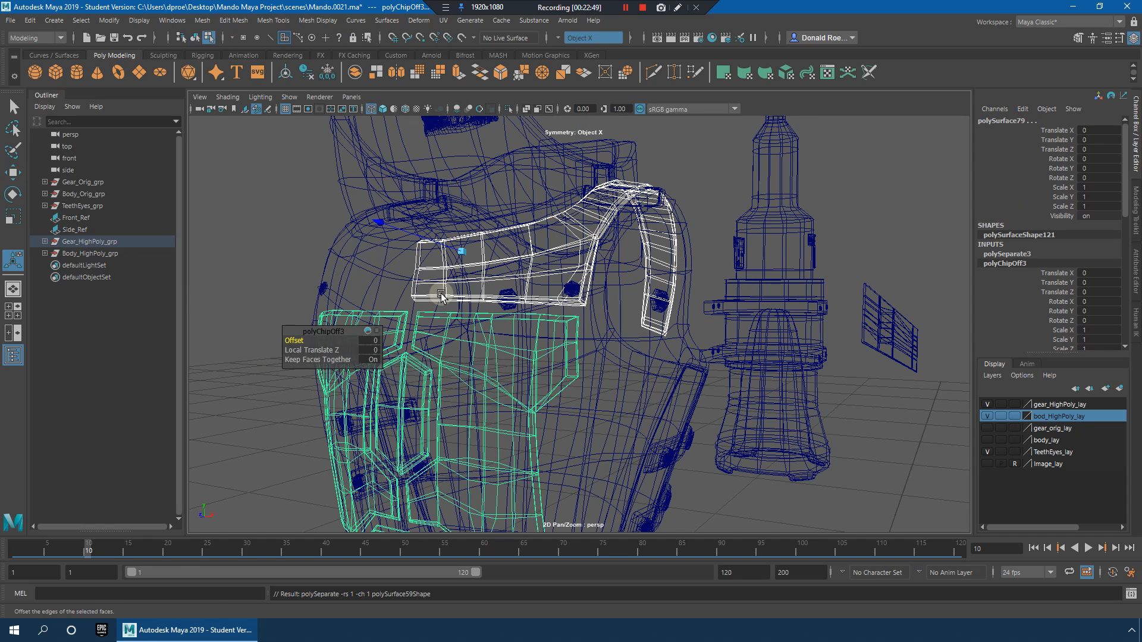
Step: Return to object mode, duplicate the extracted half shoulder plate and mirror the copy by setting Scale X to -1
key(5)
right_drag(581, 219, 618, 196)
click(592, 226)
mouse_move(529, 261)
alt+mouse_down()
mouse_move(670, 301)
mouse_move(649, 298)
alt+mouse_up()
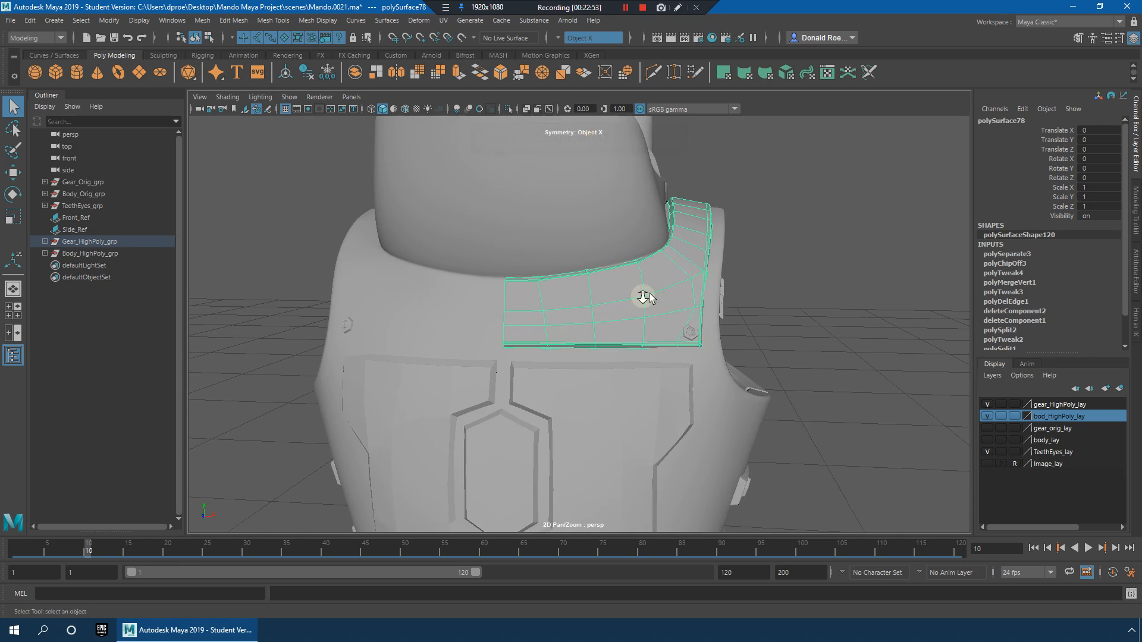
alt+right_drag(642, 298, 730, 256)
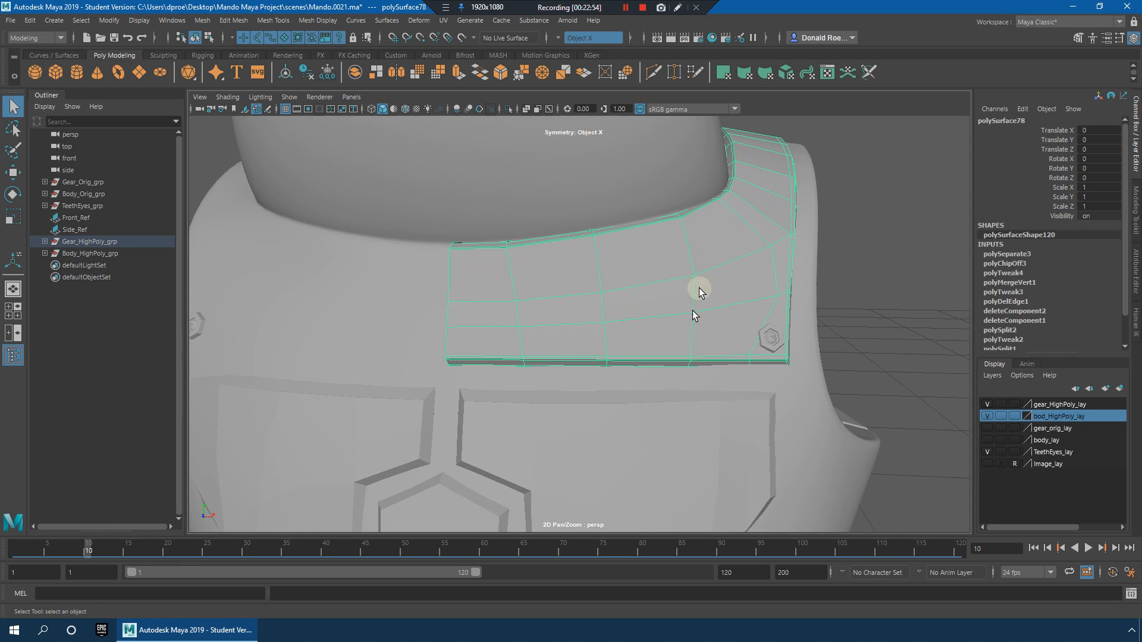
alt+middle_drag(710, 301, 685, 299)
alt+right_drag(685, 300, 420, 324)
alt+middle_drag(576, 413, 569, 282)
alt+drag(569, 282, 510, 345)
alt+drag(614, 380, 592, 301)
key(w)
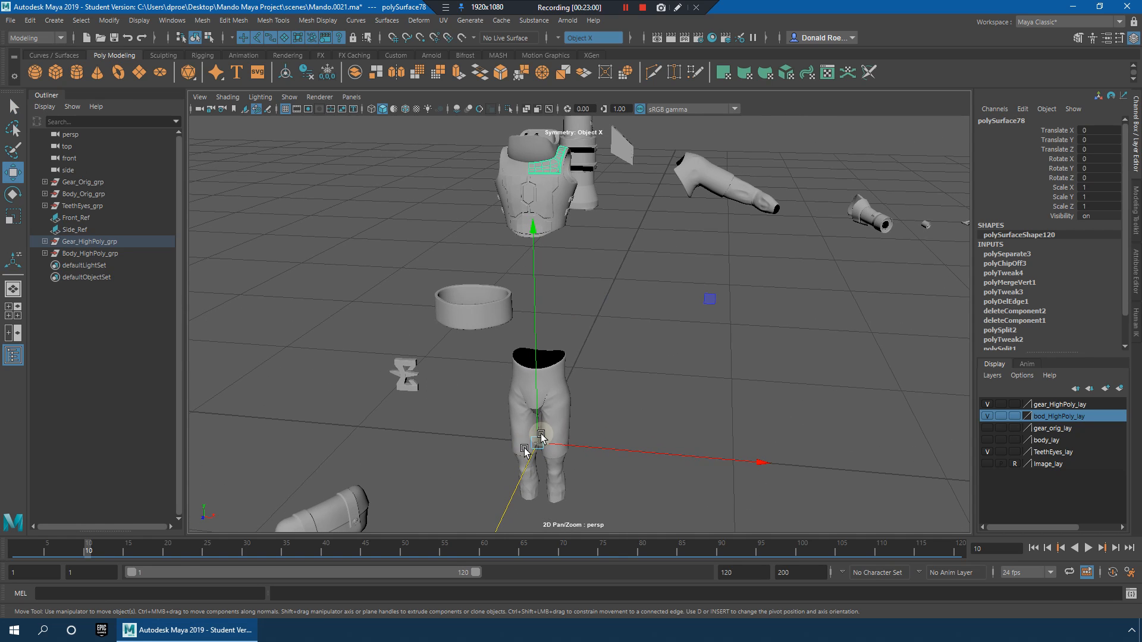
key(ctrl+d)
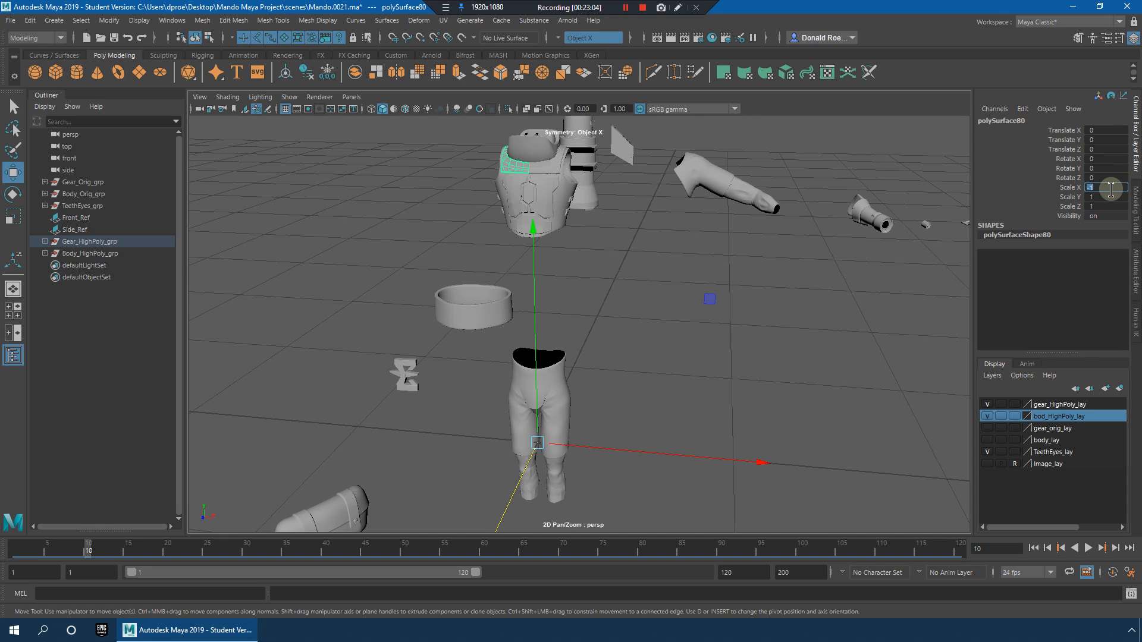
key(f)
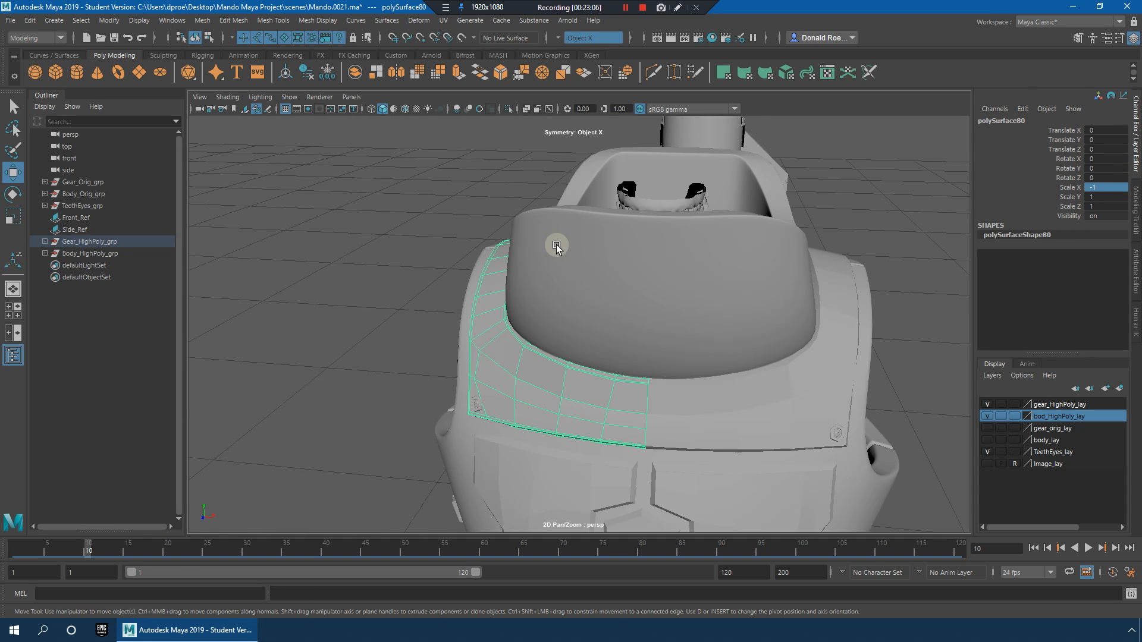
Step: Combine the mirrored and original shoulder plate halves into a single mesh
click(738, 418)
shift+right_drag(697, 338, 699, 401)
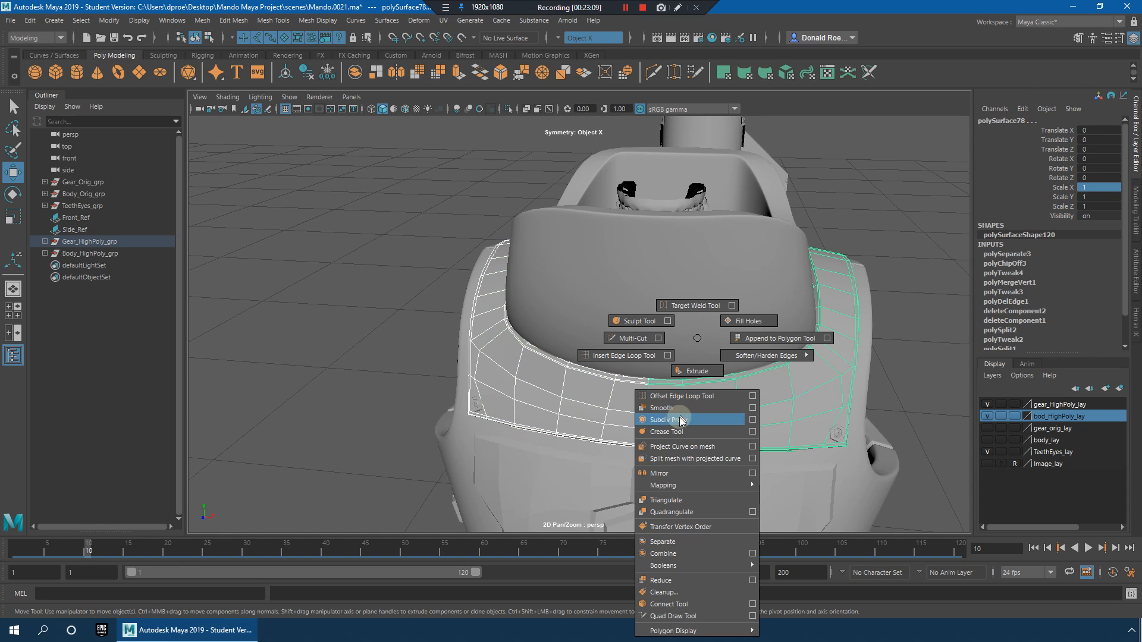
click(684, 556)
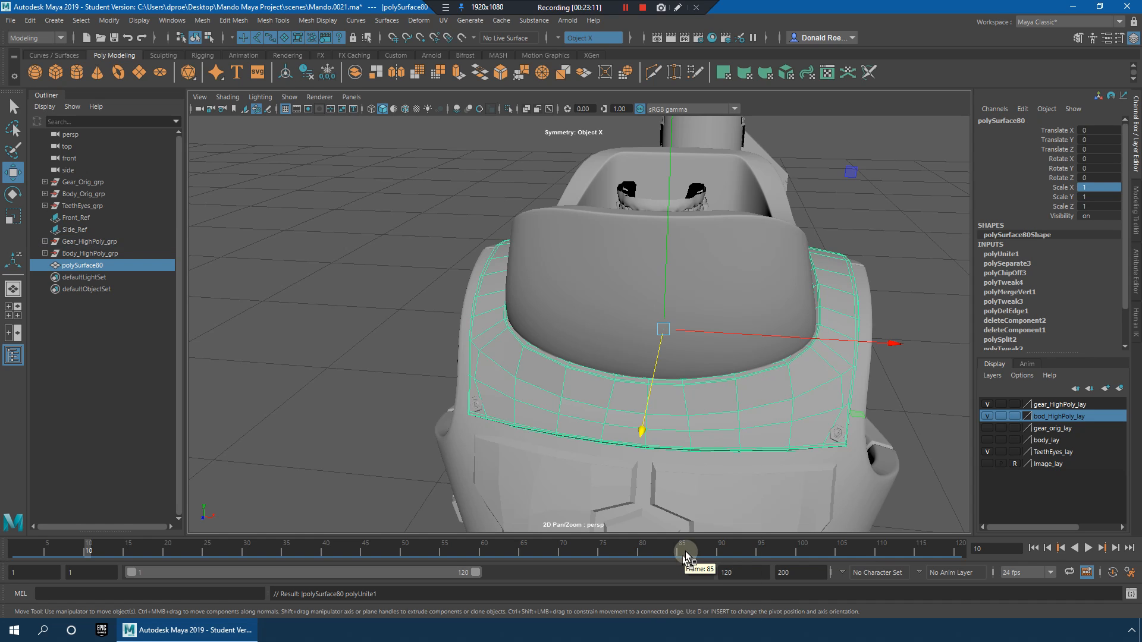
Step: Merge the vertices along the centre seam of the combined shoulder plate and check the joint in smooth preview
shift+right_click(680, 337)
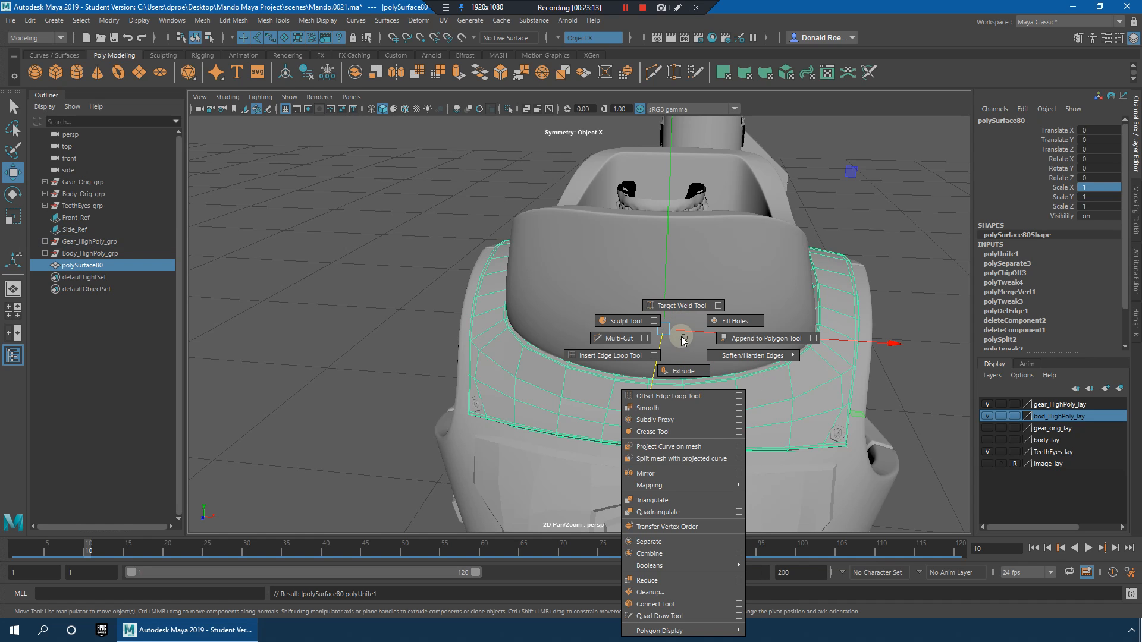
right_drag(688, 301, 631, 313)
drag(629, 327, 698, 477)
key(4)
key(5)
mouse_move(662, 414)
shift+right_down()
mouse_move(660, 322)
mouse_move(713, 309)
shift+right_up()
alt+middle_drag(717, 463, 659, 380)
mouse_move(658, 380)
alt+right_down()
mouse_move(732, 388)
mouse_move(719, 388)
alt+right_up()
key(3)
key(1)
Step: Even out the shoulder plate's uneven surface topology with the Relax sculpting tool across the front and sides
alt+right_drag(744, 321, 689, 309)
key(1)
alt+right_drag(585, 311, 605, 306)
right_drag(597, 301, 630, 271)
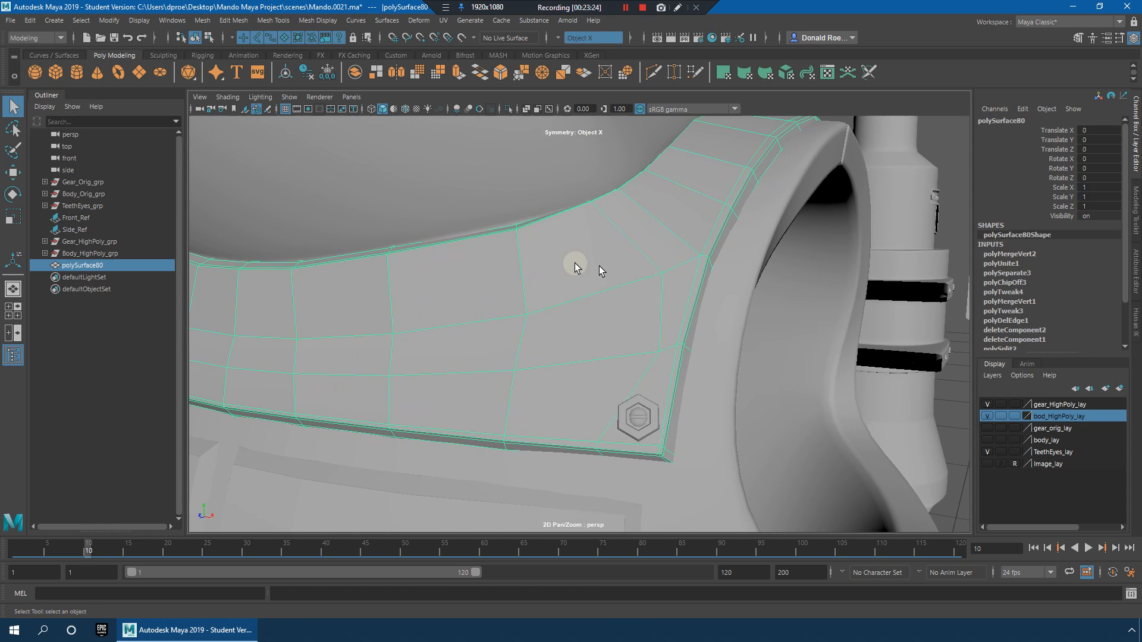
click(273, 21)
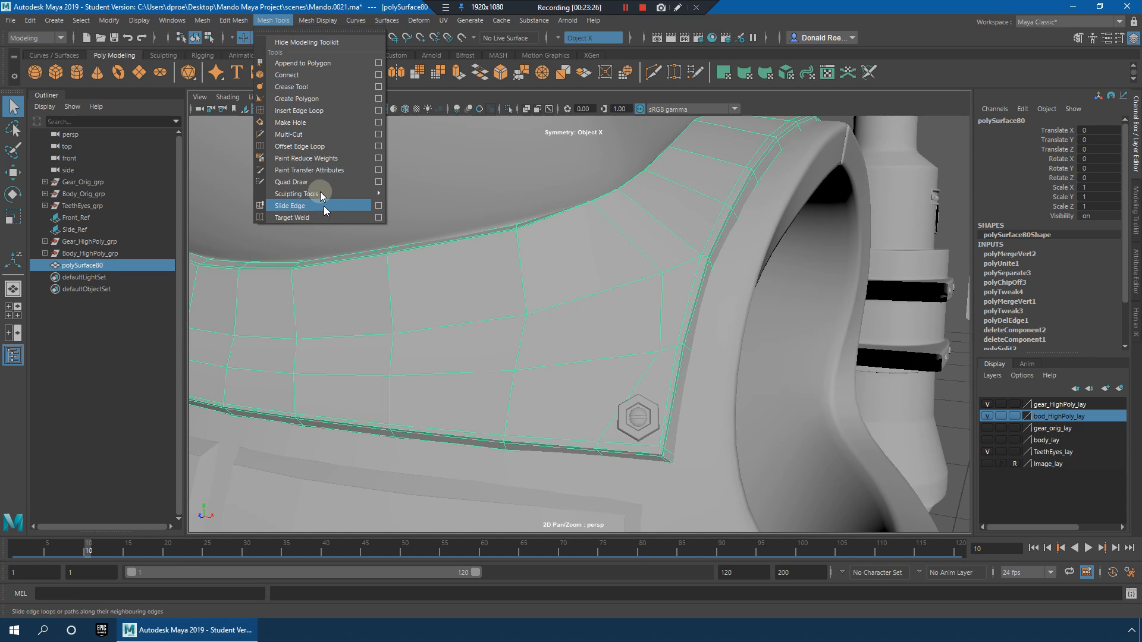
mouse_move(321, 193)
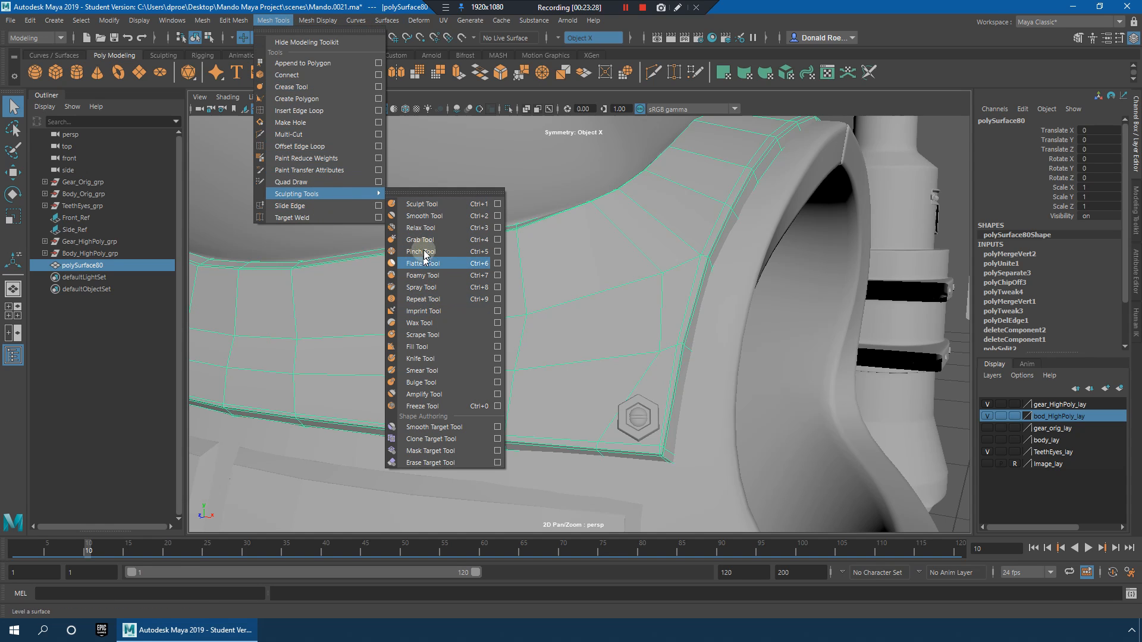
click(423, 228)
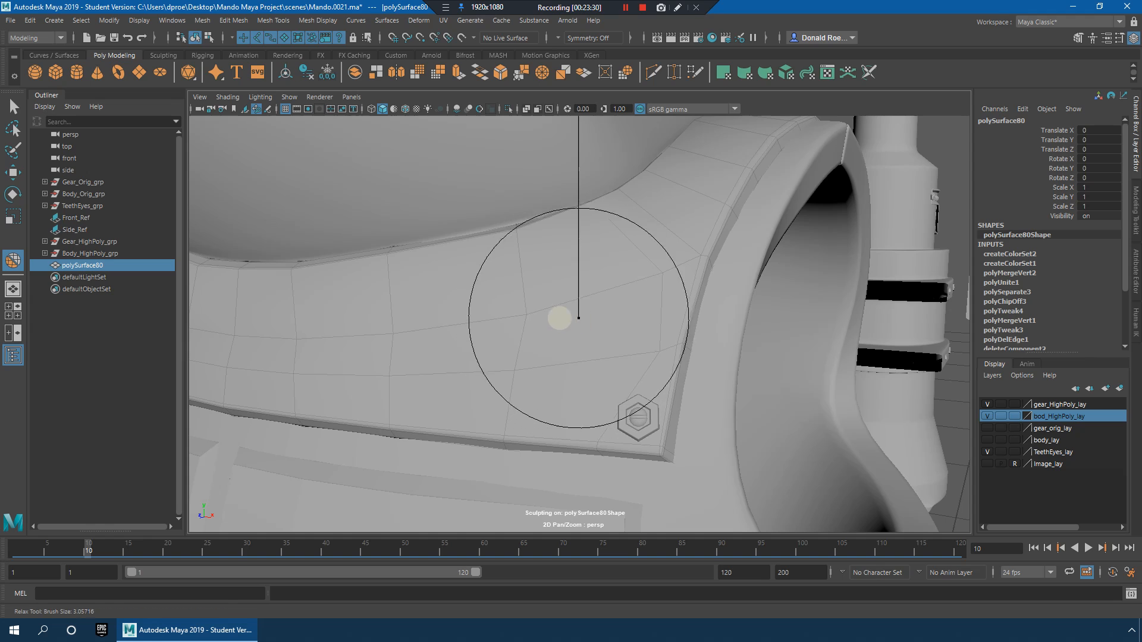
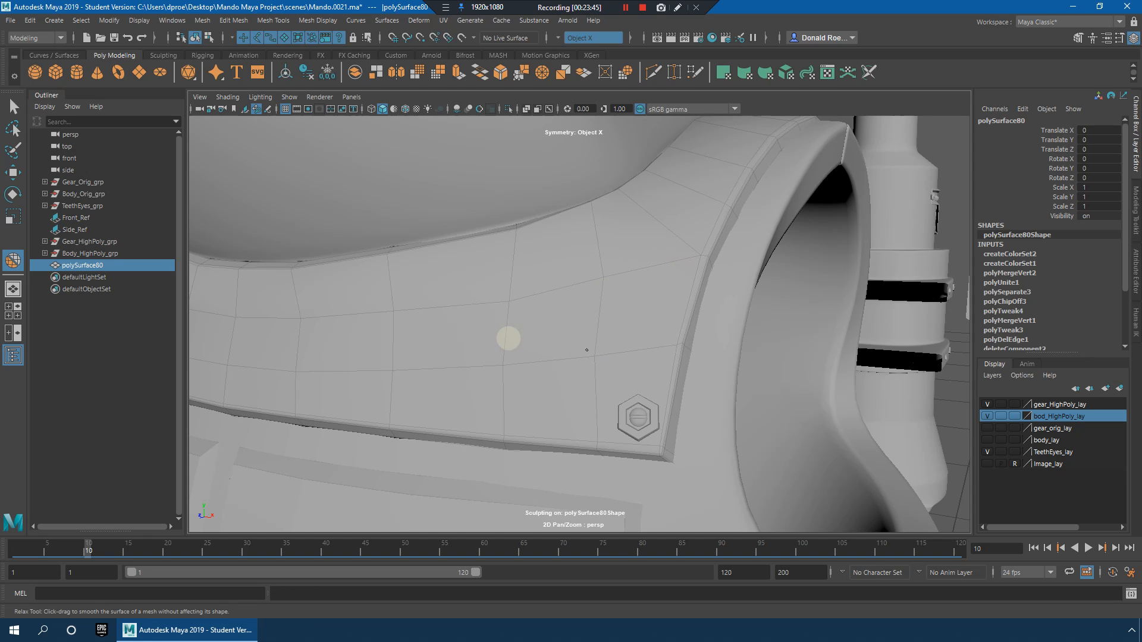
alt+drag(565, 366, 530, 263)
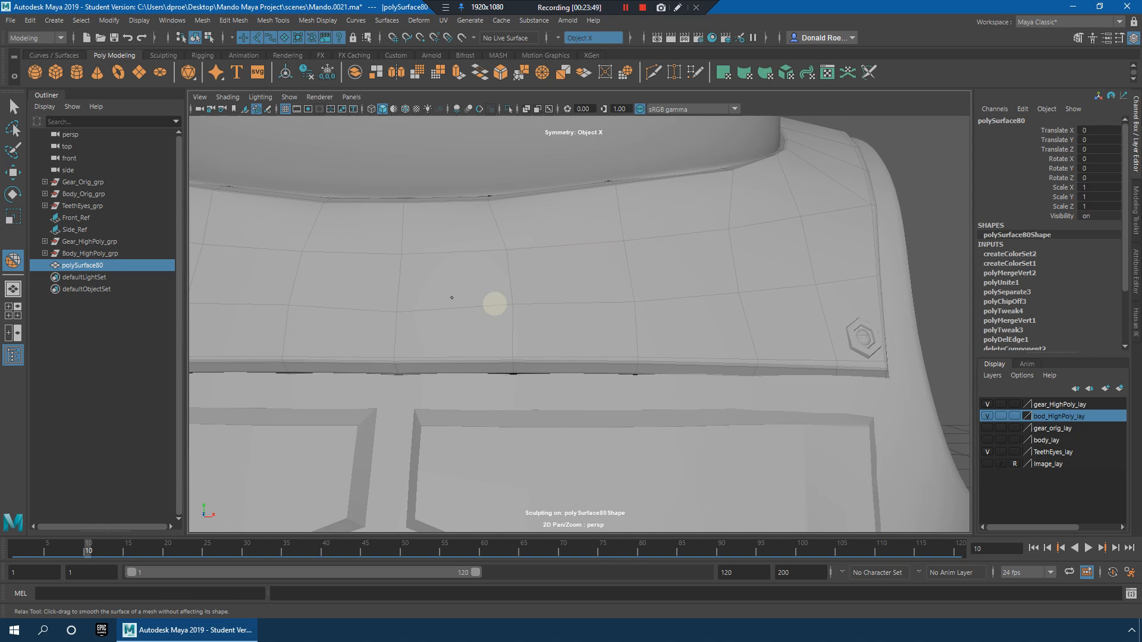
alt+drag(791, 250, 757, 291)
alt+right_drag(783, 297, 661, 296)
alt+drag(661, 297, 587, 271)
key(q)
Step: Turn on smooth preview for the shoulder plate, then deselect it and check how it fits the torso armor
alt+drag(506, 268, 535, 275)
alt+right_drag(535, 276, 599, 297)
key(1)
key(3)
right_click(496, 263)
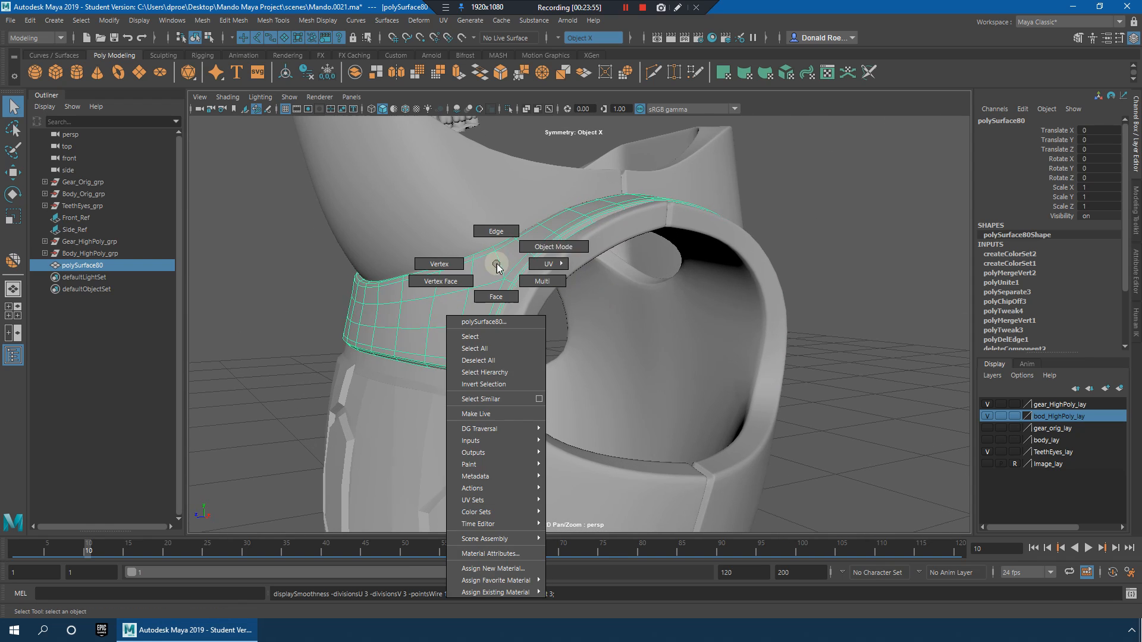
click(815, 198)
alt+drag(815, 199, 868, 396)
click(421, 390)
click(878, 396)
alt+right_drag(879, 395, 716, 326)
alt+drag(716, 326, 720, 330)
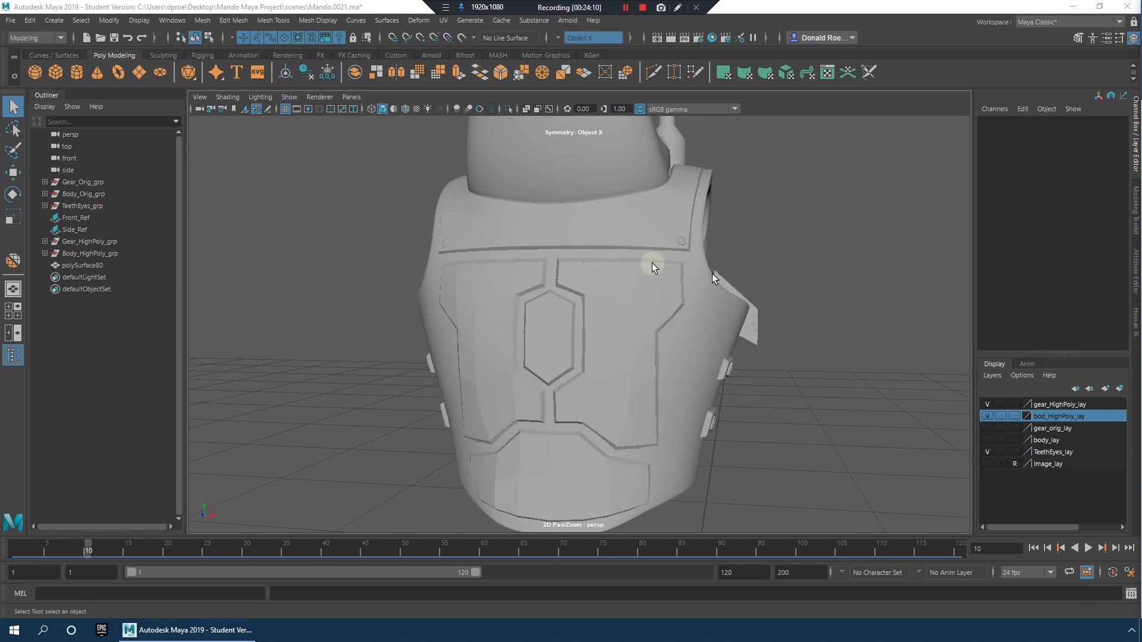
Step: Select the helmet above the torso and display it in smooth preview
alt+middle_drag(644, 230, 655, 538)
alt+right_drag(813, 336, 642, 291)
alt+middle_drag(674, 316, 694, 505)
alt+middle_drag(650, 256, 646, 442)
alt+middle_drag(626, 296, 620, 441)
alt+right_drag(620, 441, 783, 450)
alt+drag(729, 426, 563, 428)
alt+middle_drag(563, 428, 647, 369)
click(638, 337)
alt+right_drag(647, 369, 683, 379)
mouse_move(683, 379)
alt+mouse_down()
mouse_move(688, 408)
mouse_move(699, 377)
alt+mouse_up()
key(2)
alt+right_drag(699, 377, 682, 371)
alt+middle_drag(682, 371, 678, 303)
alt+right_drag(678, 304, 693, 265)
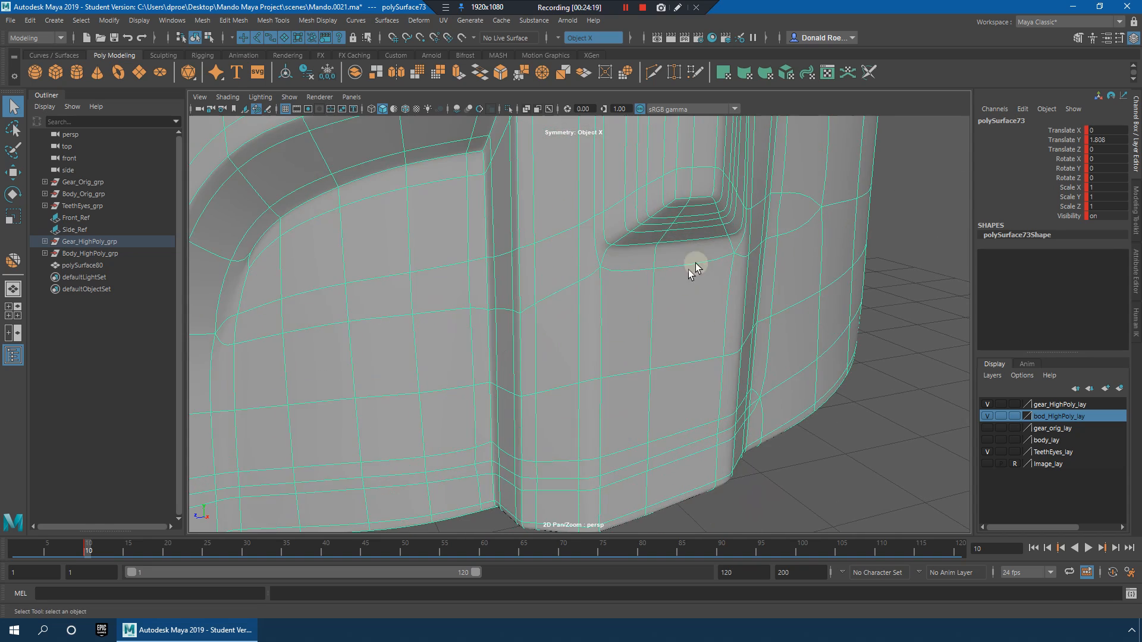
alt+middle_drag(694, 266, 708, 289)
key(3)
click(899, 283)
Step: Examine the edges of the helmet's cheek recess and raised ear piece in smooth preview for shading problems
alt+middle_drag(693, 208, 660, 291)
alt+drag(656, 301, 688, 343)
mouse_move(713, 347)
alt+middle_down()
mouse_move(742, 369)
mouse_move(727, 364)
alt+middle_up()
click(701, 339)
alt+drag(701, 339, 744, 260)
click(882, 325)
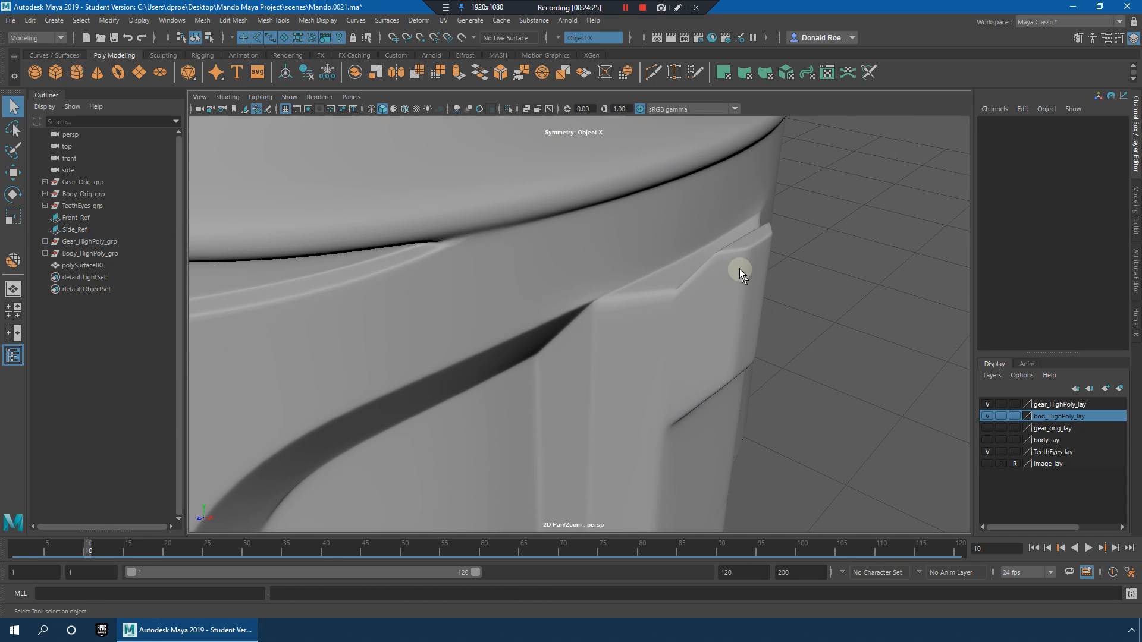
alt+drag(730, 317, 737, 293)
alt+right_drag(737, 293, 763, 386)
alt+drag(668, 382, 710, 289)
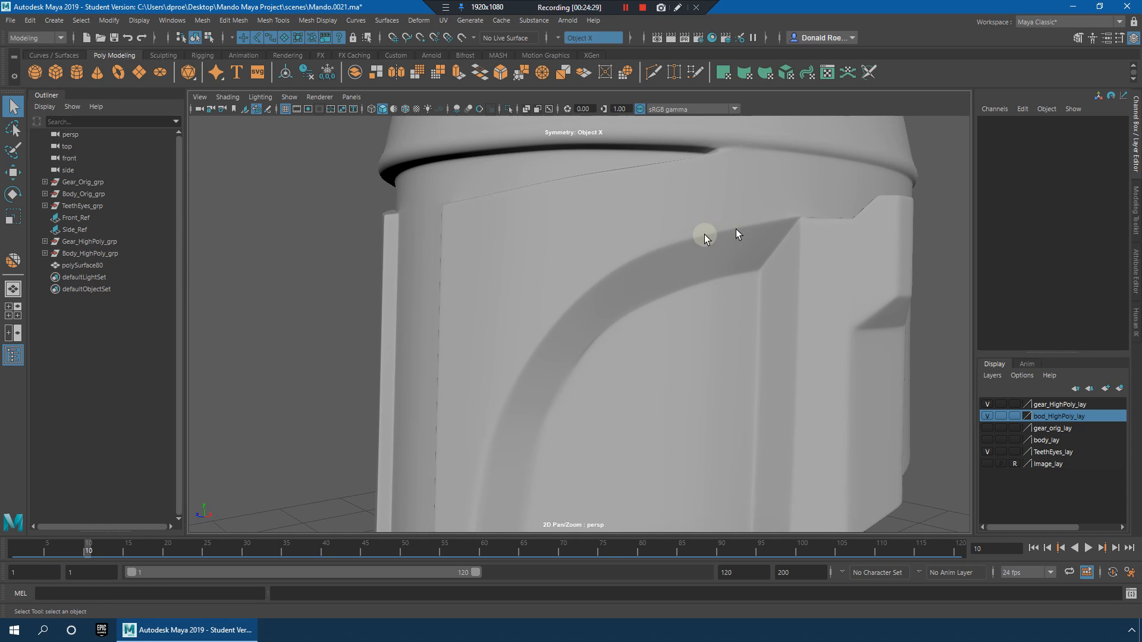
alt+drag(482, 334, 422, 334)
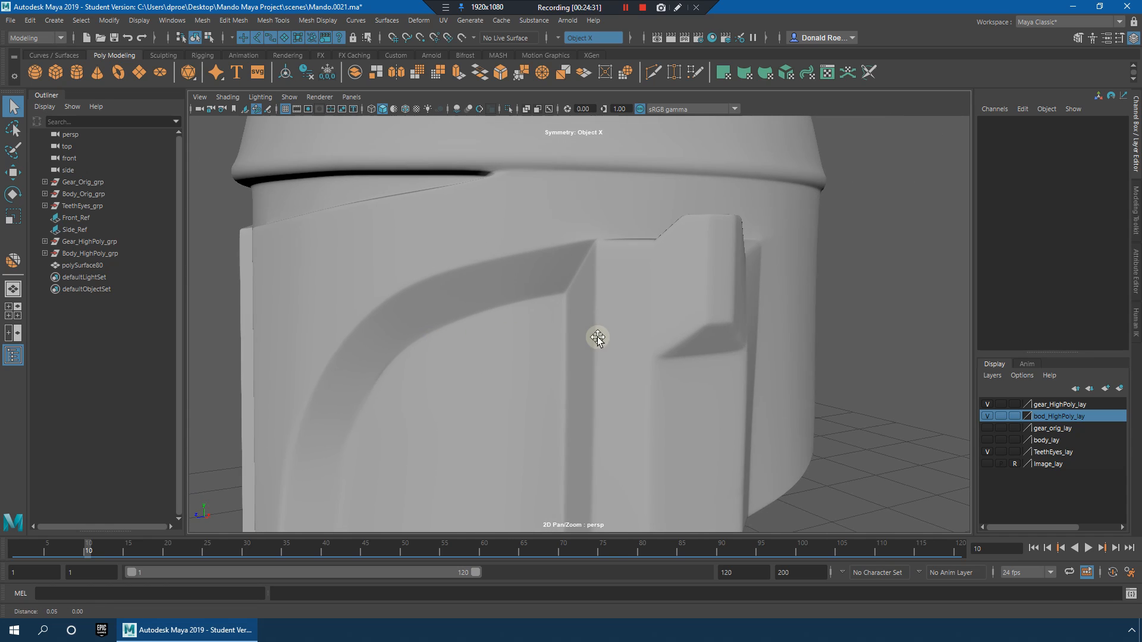
alt+right_drag(599, 337, 660, 339)
alt+right_drag(913, 318, 874, 310)
Step: Show the helmet unsmoothed and try to insert an edge loop through the top of the raised ear piece
click(787, 301)
key(1)
alt+drag(783, 301, 758, 372)
scroll(675, 377, up, 4)
alt+middle_drag(758, 371, 744, 365)
mouse_move(742, 364)
alt+mouse_down()
mouse_move(783, 373)
mouse_move(745, 357)
alt+mouse_up()
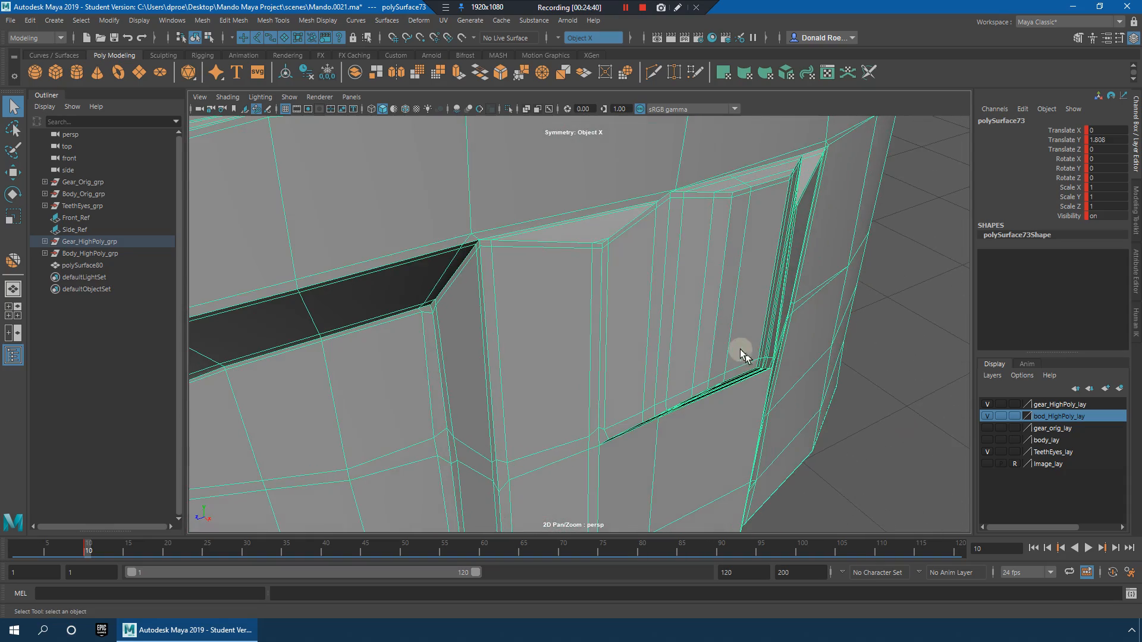
shift+right_click(737, 200)
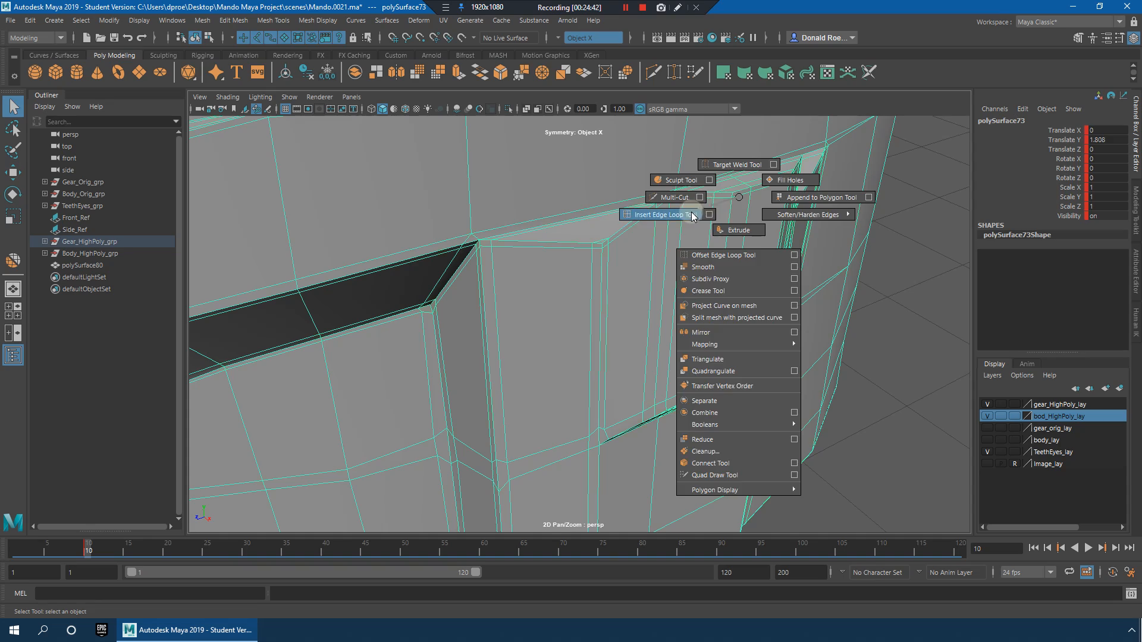
click(692, 214)
click(735, 195)
scroll(734, 205, down, 5)
alt+drag(734, 216, 722, 241)
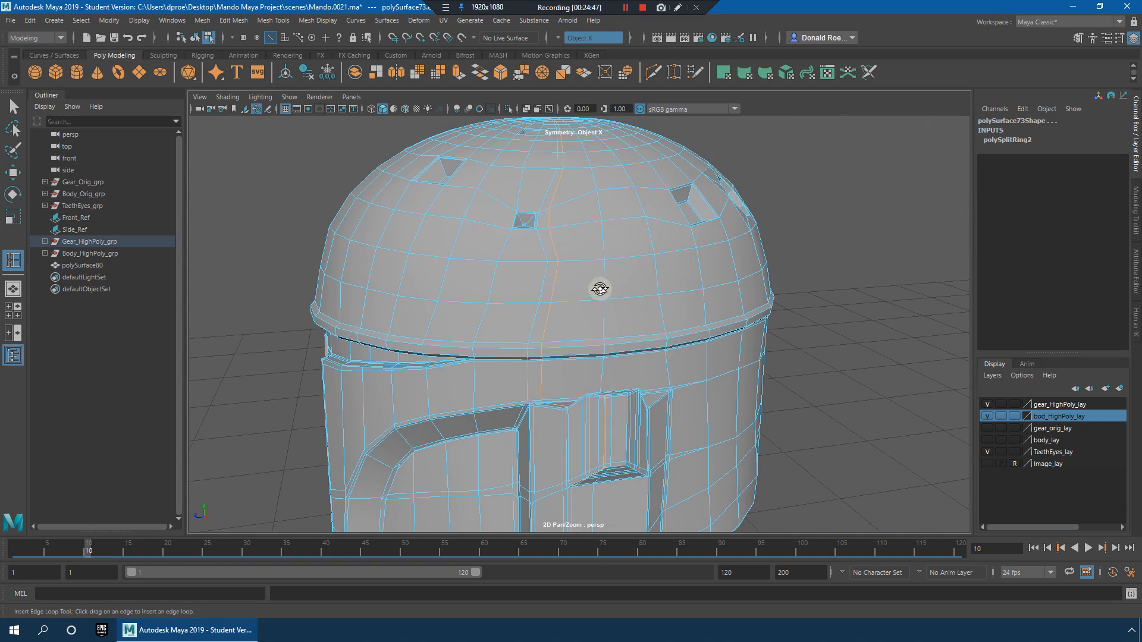
alt+drag(598, 288, 654, 337)
alt+middle_drag(653, 372, 669, 289)
alt+drag(669, 289, 706, 274)
alt+right_drag(706, 274, 669, 305)
key(q)
Step: Cut a supporting edge with Multi-Cut from the recess corner along the upper rim of the helmet's raised ear piece
alt+middle_drag(670, 344, 635, 253)
alt+right_drag(653, 285, 694, 247)
alt+drag(667, 296, 658, 316)
alt+middle_drag(607, 291, 612, 262)
shift+right_drag(611, 262, 543, 319)
scroll(543, 331, up, 3)
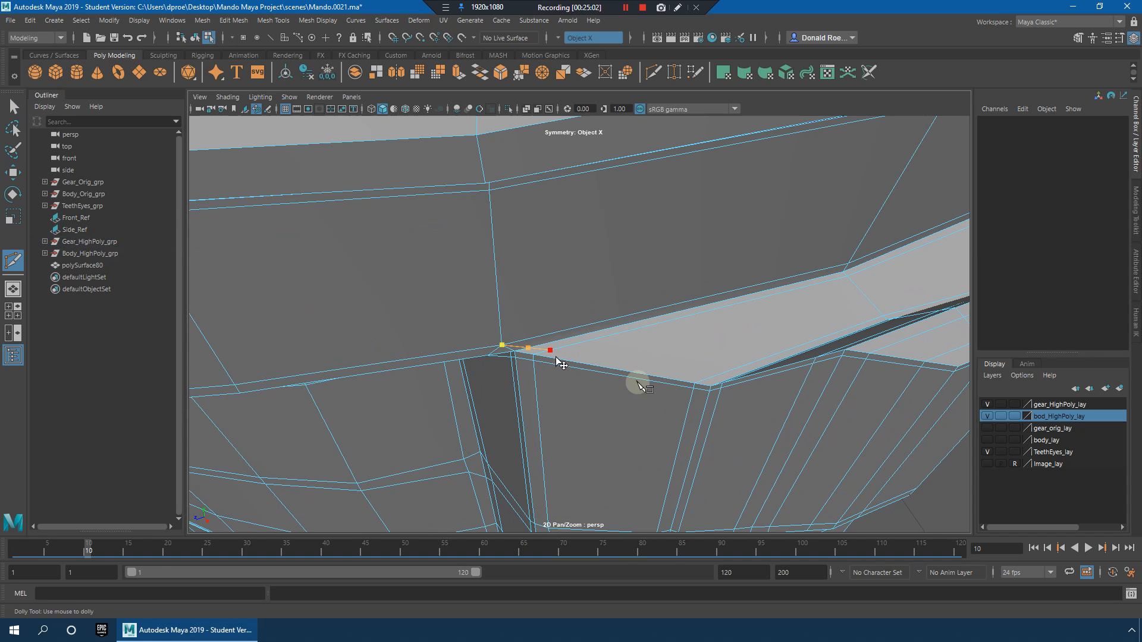
alt+drag(722, 382, 693, 372)
alt+middle_drag(678, 369, 688, 359)
alt+drag(688, 359, 608, 328)
alt+middle_drag(608, 328, 641, 350)
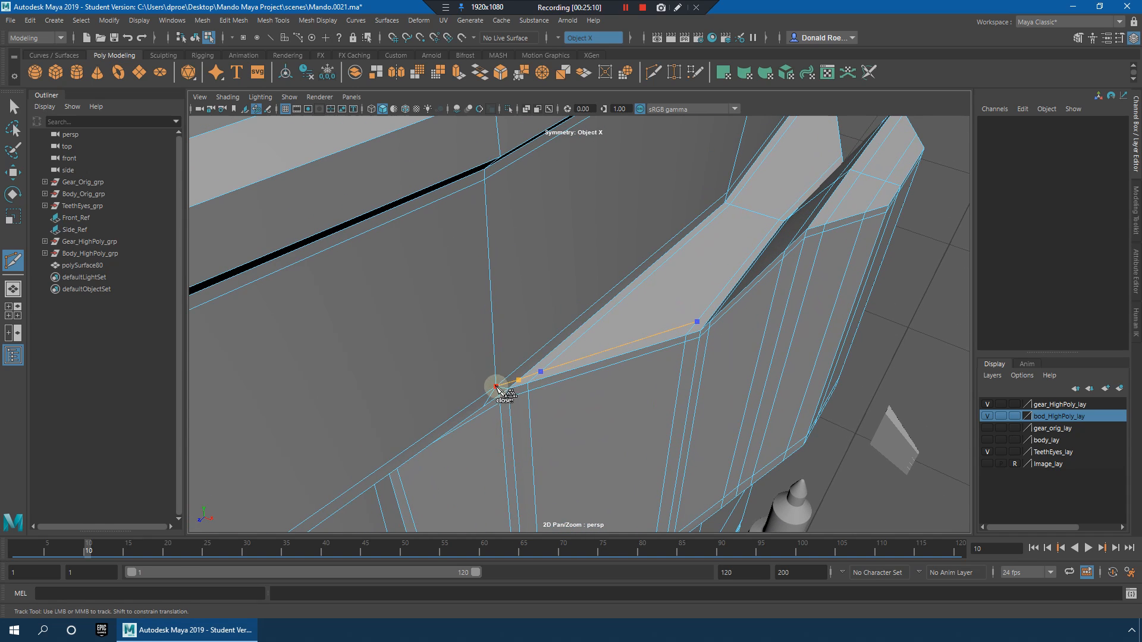
alt+drag(512, 387, 853, 414)
click(796, 410)
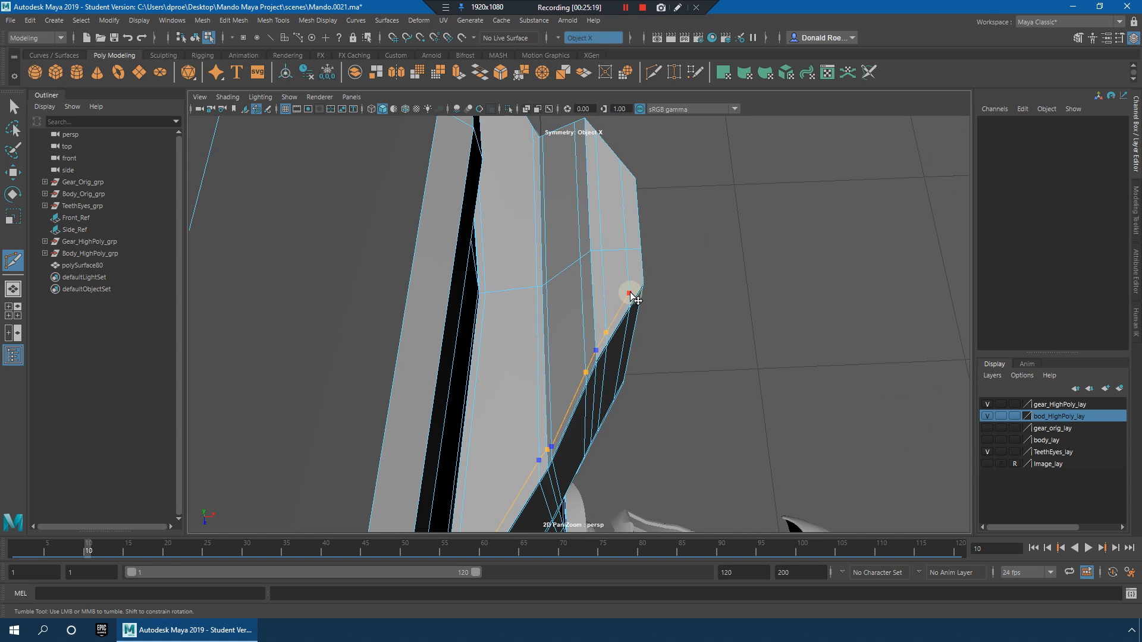
click(645, 276)
alt+drag(645, 276, 601, 323)
alt+middle_drag(601, 323, 602, 319)
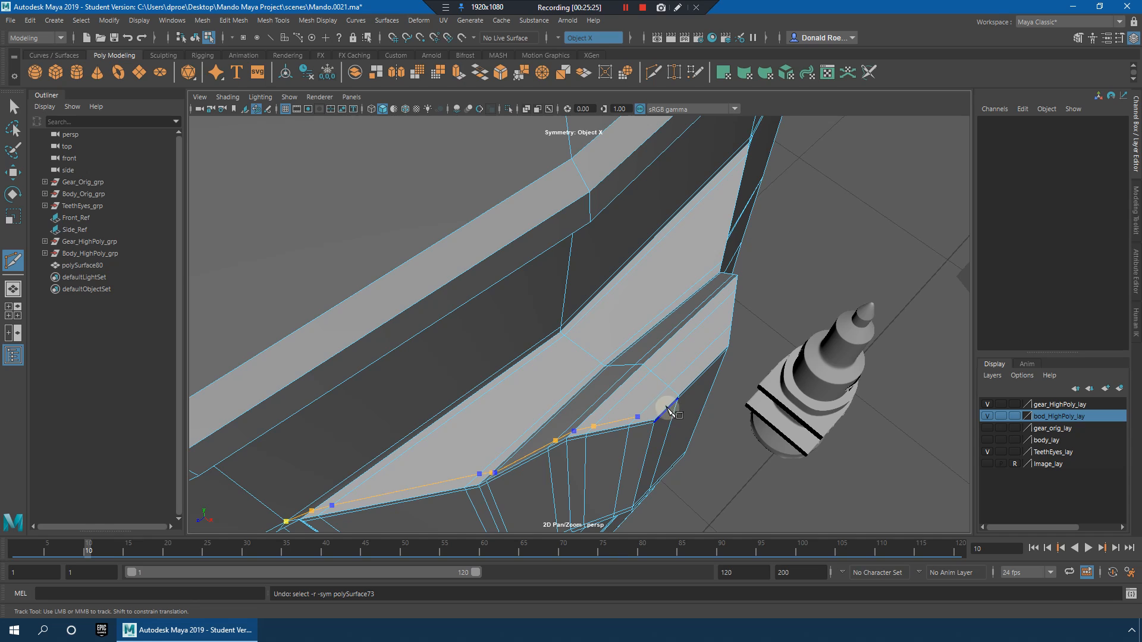
Step: Continue the Multi-Cut path down the ear piece and lower panel to the helmet's bottom edge and finish it
alt+drag(676, 423, 617, 345)
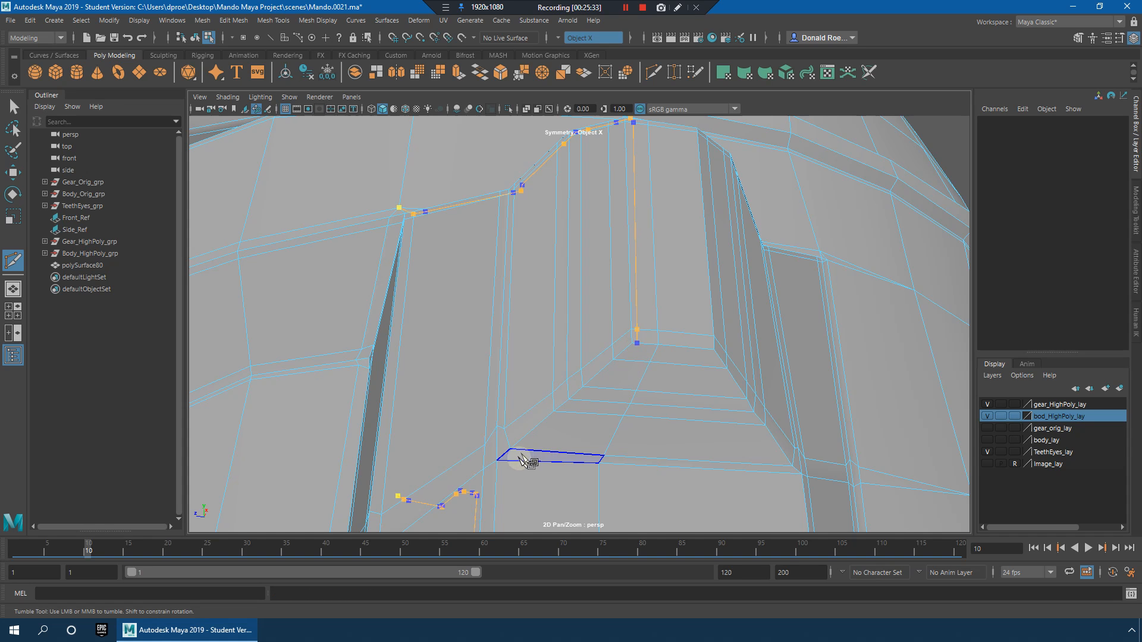
alt+middle_drag(585, 443, 589, 395)
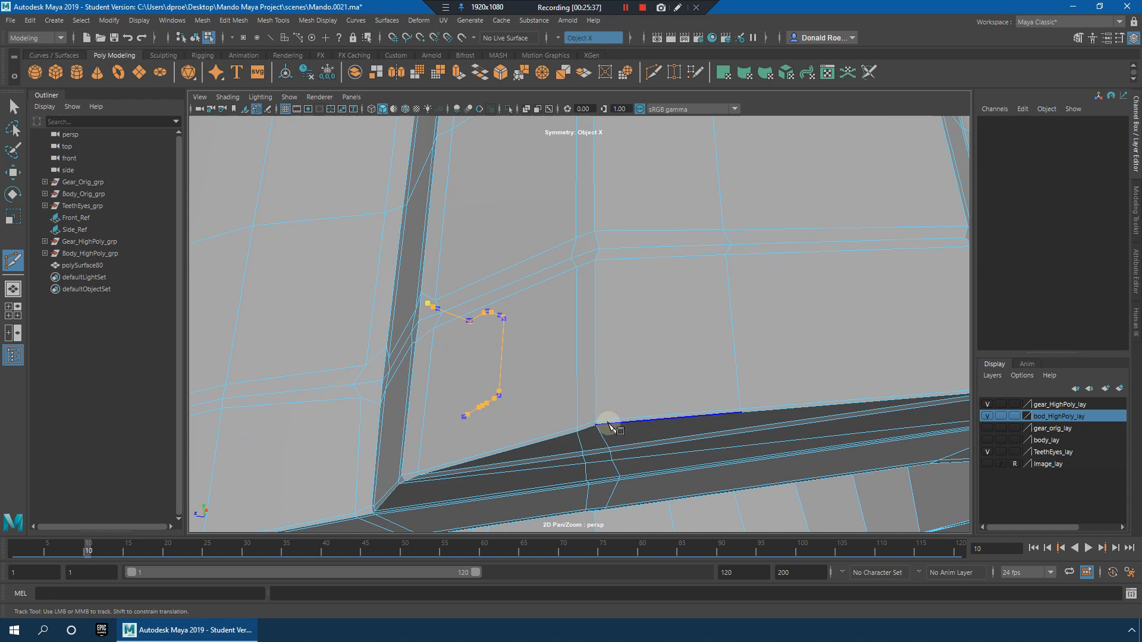
alt+drag(641, 444, 622, 409)
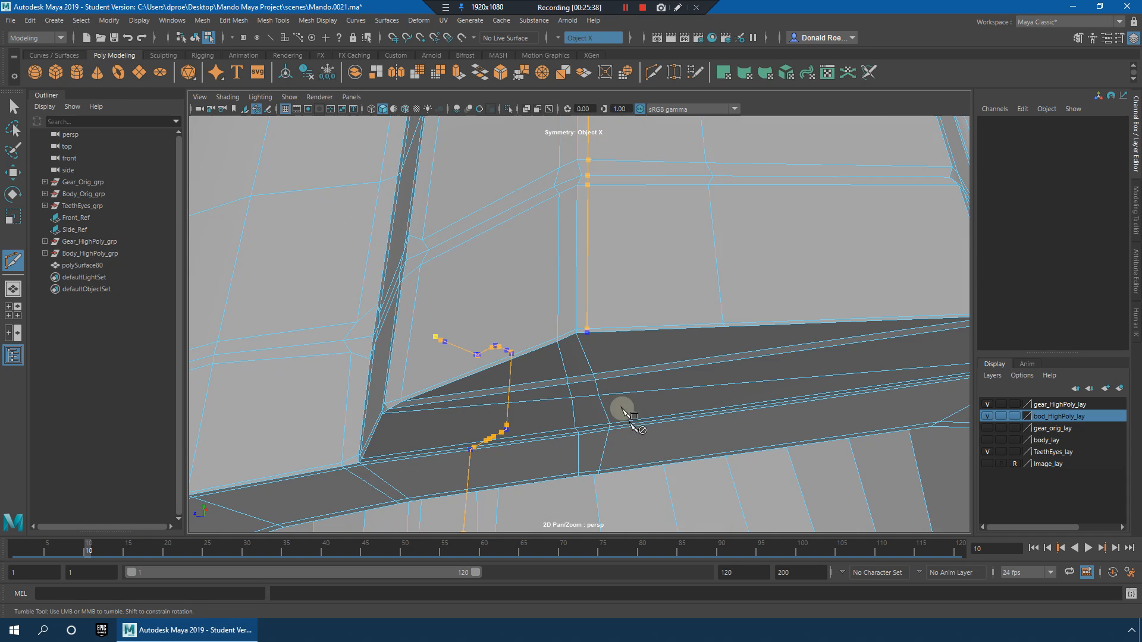
key(Escape)
click(595, 379)
Step: Return to object mode and check the helmet's newly cut ear piece in smooth preview
scroll(722, 342, down, 10)
key(q)
right_drag(626, 298, 840, 216)
click(840, 216)
alt+drag(741, 241, 771, 302)
scroll(696, 323, up, 5)
alt+middle_drag(773, 386, 714, 322)
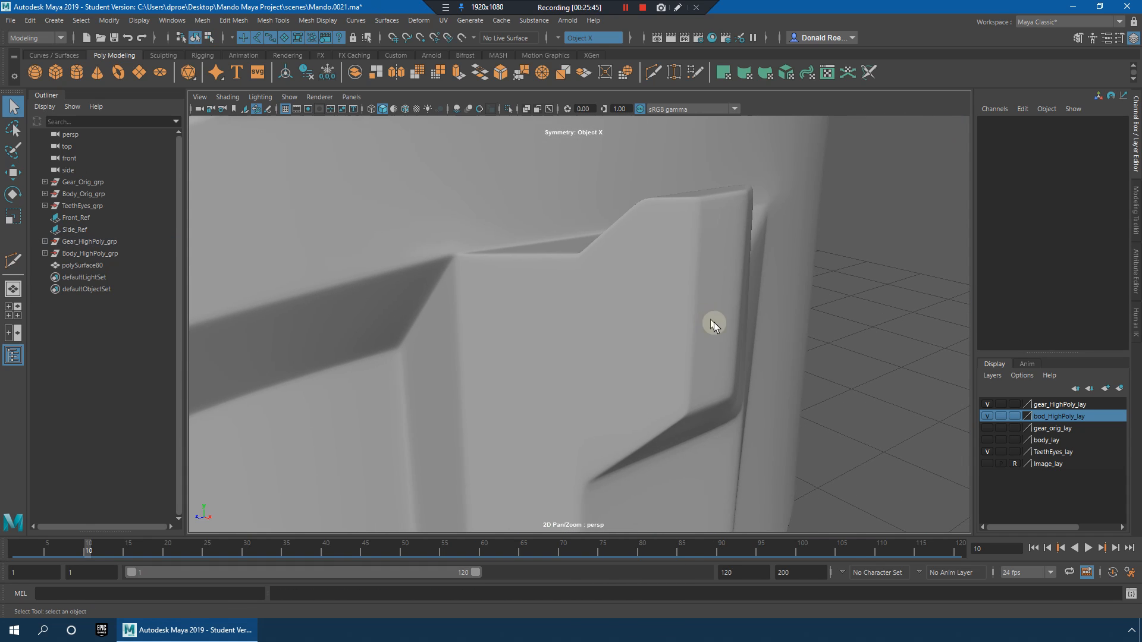
Step: Cut another supporting edge near the ear piece's upper corner with Multi-Cut and return to object mode
alt+drag(708, 307, 714, 256)
click(648, 332)
shift+right_drag(723, 244, 689, 244)
alt+drag(721, 270, 730, 269)
click(638, 223)
click(605, 76)
key(q)
right_drag(682, 317, 762, 268)
Step: Show the helmet unsmoothed and insert an edge loop down the side of the raised ear piece
scroll(789, 298, down, 5)
alt+drag(789, 298, 838, 326)
click(837, 326)
scroll(650, 329, up, 5)
click(651, 327)
key(1)
shift+right_drag(664, 273, 636, 289)
click(662, 307)
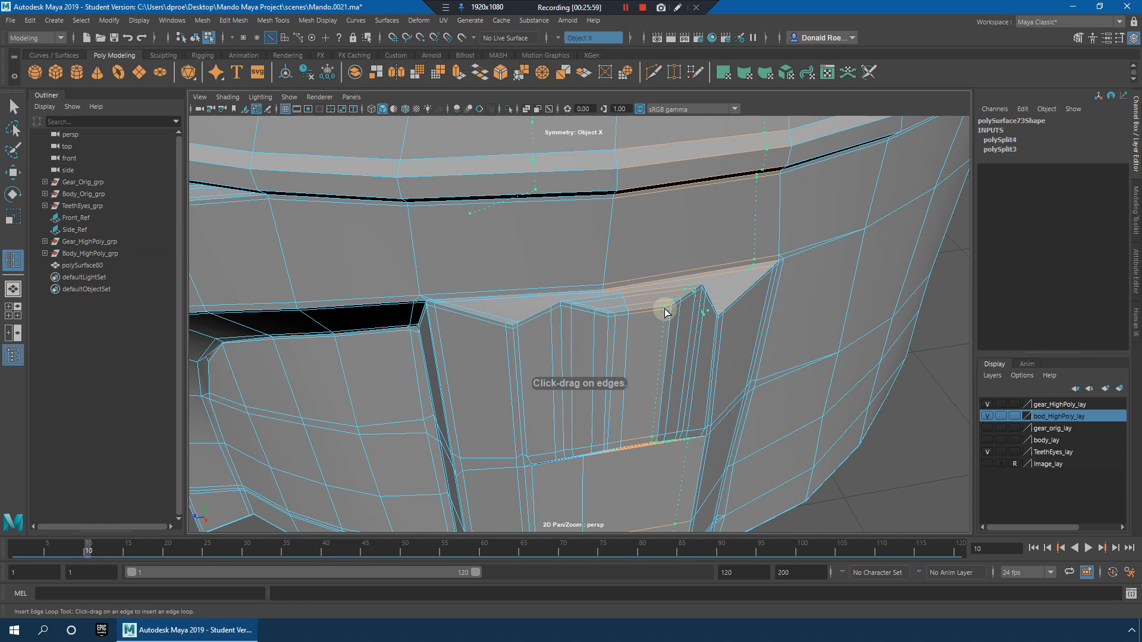
Step: Move the new edge loop's vertex above the ear recess's corner sideways to the neighbouring vertex
alt+drag(731, 334, 683, 282)
scroll(716, 331, up, 3)
alt+middle_drag(684, 270, 682, 285)
scroll(683, 290, up, 3)
mouse_move(537, 295)
alt+middle_down()
mouse_move(563, 288)
mouse_move(543, 284)
alt+middle_up()
alt+drag(543, 284, 532, 284)
scroll(532, 285, up, 1)
mouse_move(601, 303)
right_down()
mouse_move(559, 313)
mouse_move(594, 304)
right_up()
click(612, 356)
key(w)
key(q)
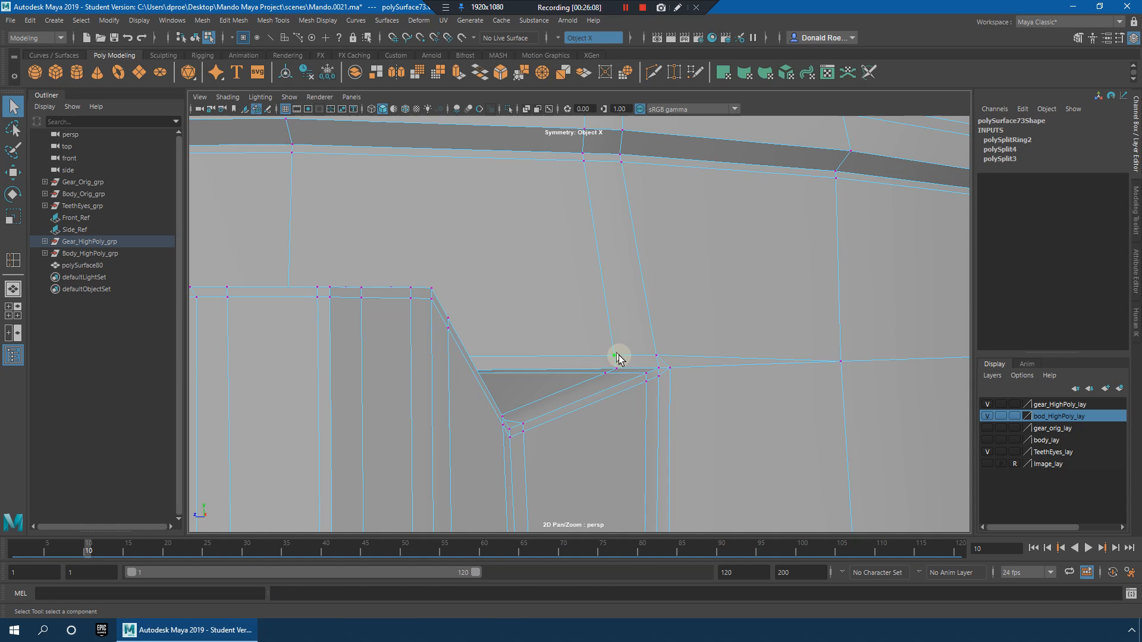
key(w)
drag(617, 357, 657, 356)
Step: Return to object mode and inspect the smoothed helmet around the ear panel and its lower edge
mouse_move(690, 365)
alt+mouse_down()
mouse_move(716, 390)
mouse_move(678, 348)
mouse_move(663, 305)
mouse_move(608, 321)
mouse_move(632, 334)
mouse_move(617, 344)
alt+mouse_up()
scroll(655, 335, down, 5)
alt+drag(541, 336, 724, 314)
alt+right_drag(723, 314, 711, 329)
alt+drag(577, 482, 721, 301)
right_drag(631, 271, 687, 256)
alt+drag(714, 418, 717, 443)
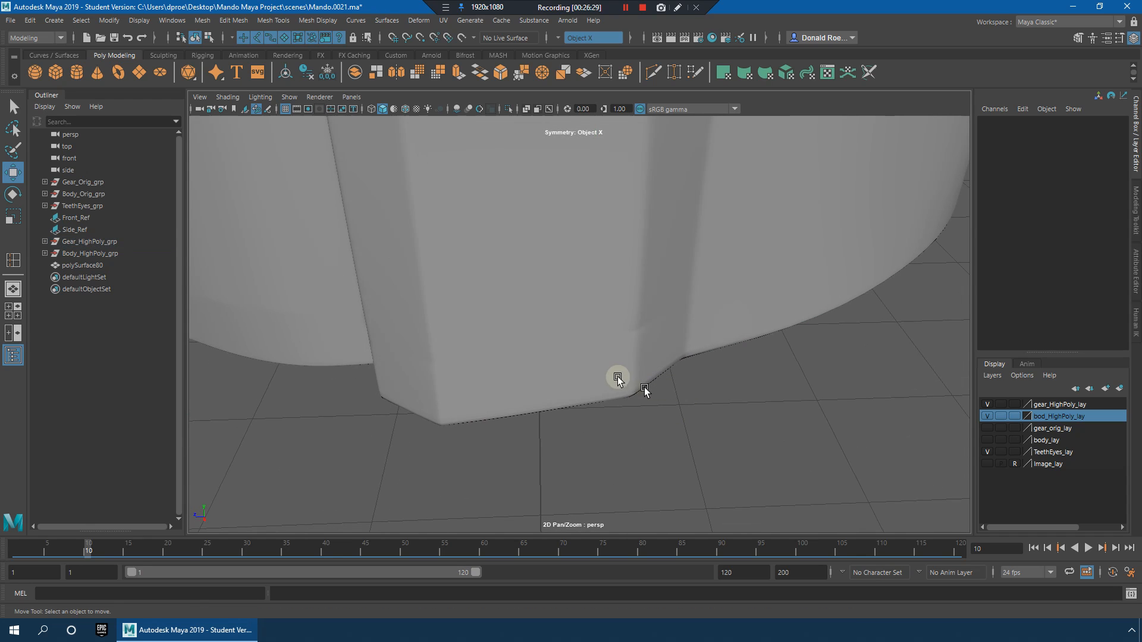
Step: Show the helmet unsmoothed and snap the vertex at the ear piece's lower crease corner onto its neighbouring vertex
click(606, 364)
key(1)
alt+drag(604, 362, 608, 371)
scroll(605, 370, up, 5)
right_drag(581, 319, 566, 295)
click(565, 316)
alt+middle_drag(627, 440, 591, 363)
mouse_move(539, 294)
right_down()
mouse_move(515, 301)
mouse_move(535, 301)
right_up()
click(535, 303)
drag(523, 307, 556, 283)
click(618, 328)
alt+drag(616, 330, 483, 381)
key(ctrl+z)
key(v)
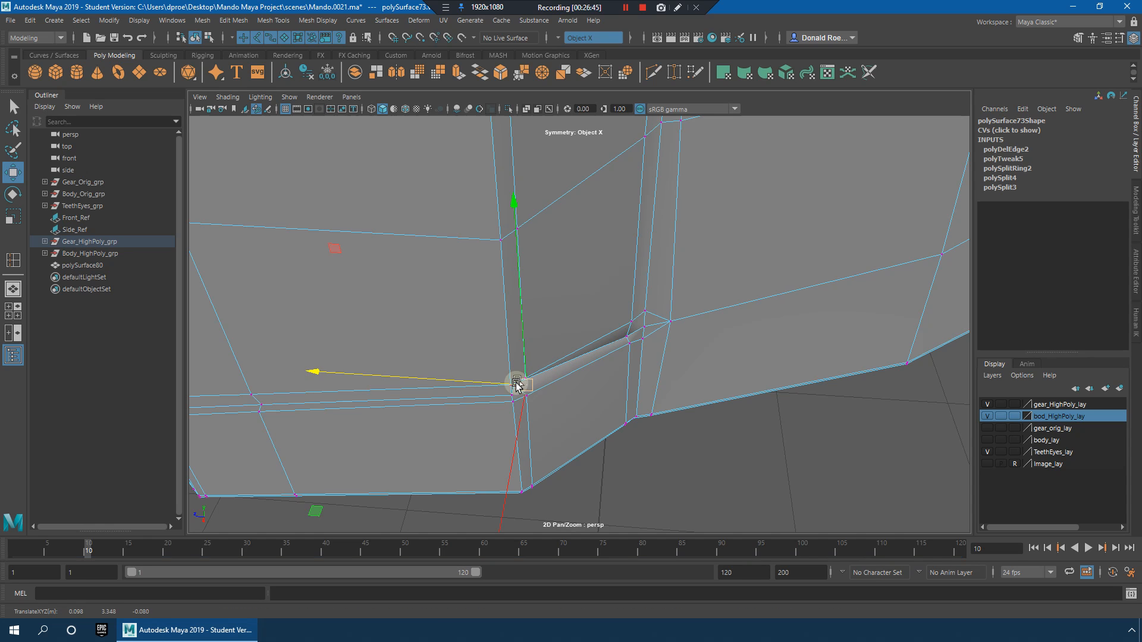
drag(525, 395, 526, 396)
Step: Adjust the adjacent vertex at the same crease corner as seen from the other side of the ear piece
alt+drag(571, 405, 589, 372)
alt+middle_drag(533, 366, 576, 360)
alt+drag(576, 361, 575, 393)
scroll(609, 362, up, 2)
drag(400, 506, 406, 505)
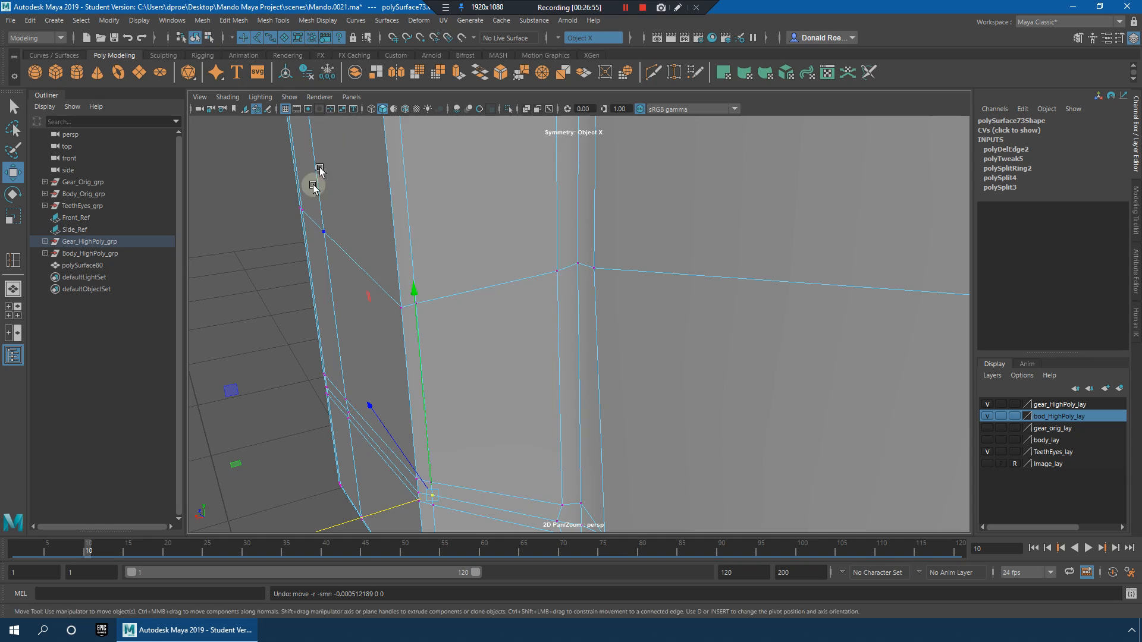
Step: Lower the vertex at the top of the diamond-shaped edge pattern on the ear piece's vertical crease
alt+drag(315, 175, 530, 52)
alt+drag(556, 202, 729, 241)
alt+middle_drag(729, 241, 706, 281)
alt+right_drag(607, 266, 577, 296)
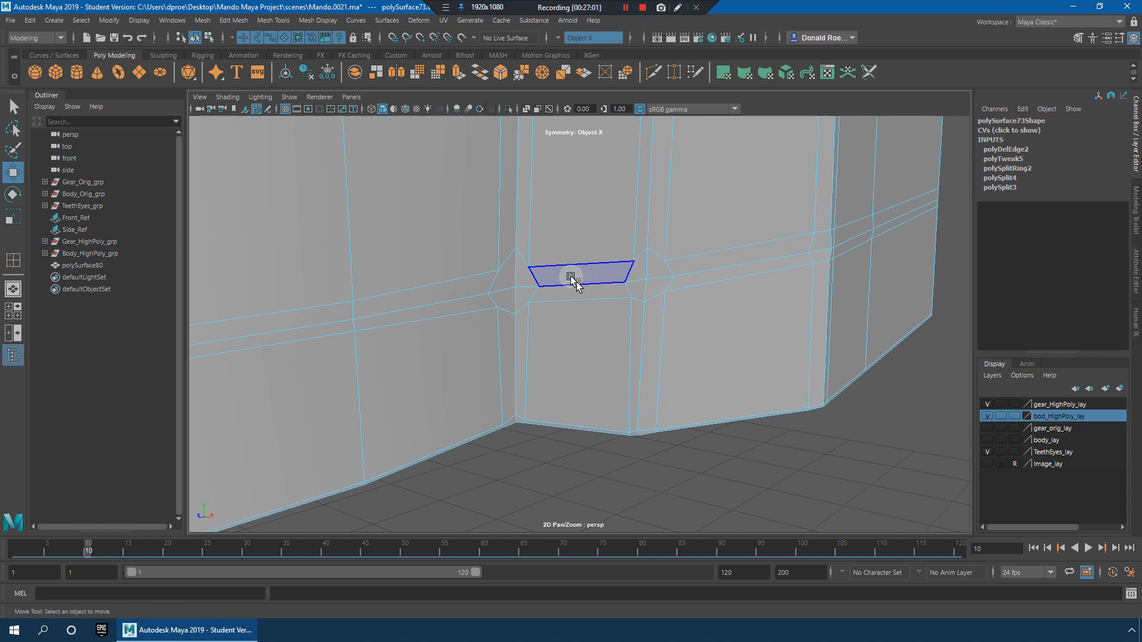
right_drag(519, 255, 511, 246)
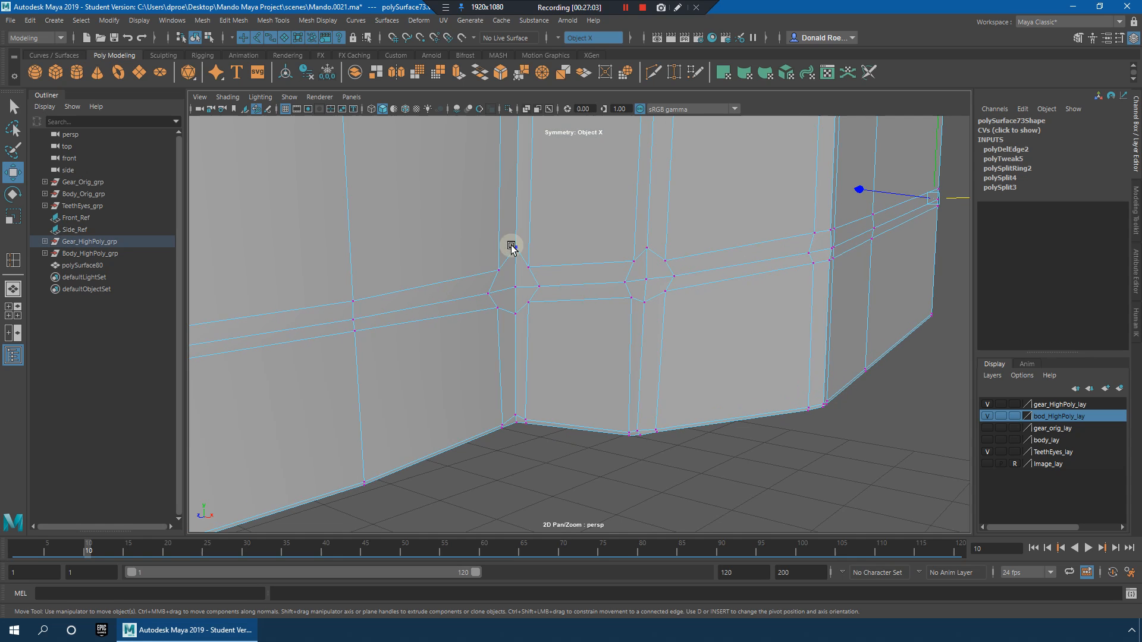
drag(524, 245, 643, 288)
key(4)
drag(621, 237, 629, 256)
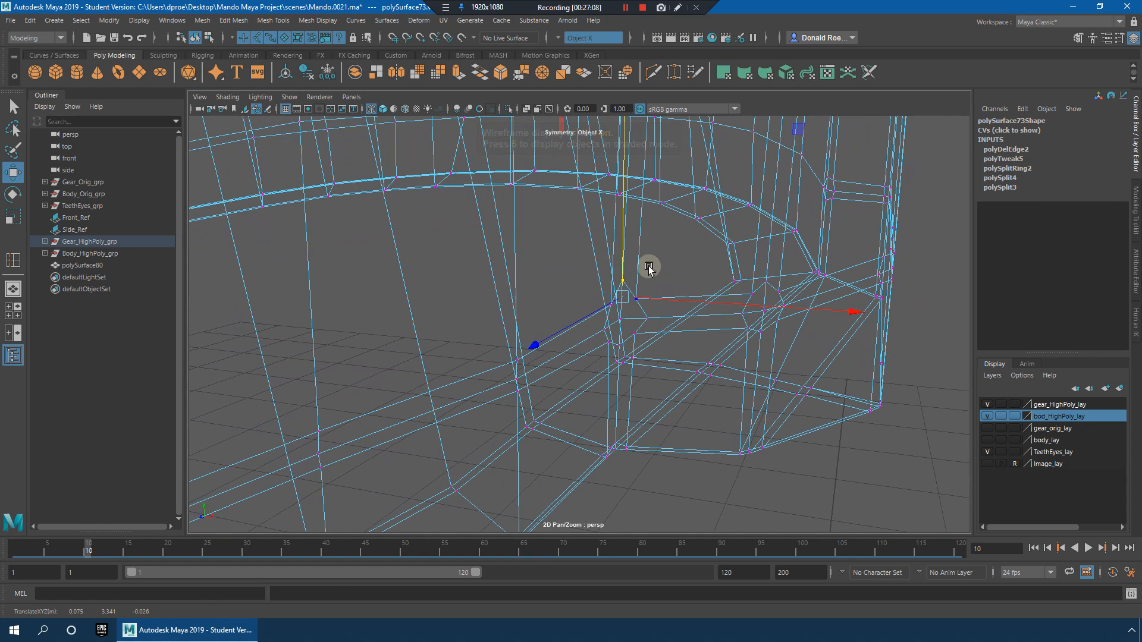
Step: Delete the surplus edge loops running through the diamond-shaped pattern across the ear piece's vertical creases
key(5)
mouse_move(647, 262)
alt+mouse_down()
mouse_move(484, 298)
mouse_move(572, 318)
alt+mouse_up()
double_click(630, 327)
alt+drag(642, 326, 555, 316)
shift+right_drag(600, 254, 563, 273)
double_click(580, 297)
shift+right_drag(629, 245, 581, 265)
alt+drag(583, 267, 617, 305)
Step: Return to object mode, deselect the helmet and examine the ear recess and its lower edge
right_drag(608, 290, 657, 267)
click(672, 318)
alt+drag(657, 336, 622, 341)
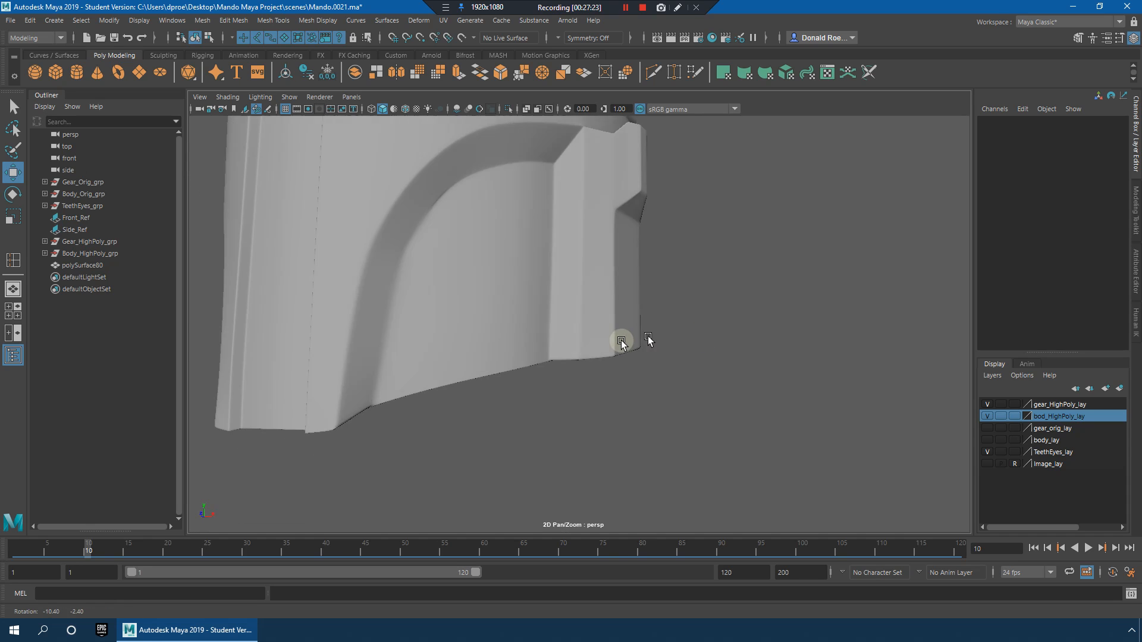
alt+middle_drag(622, 339, 628, 370)
alt+drag(628, 370, 549, 324)
Step: Try to scale vertices on the ear recess's vertical crease along Y, then return to object mode
click(620, 346)
scroll(622, 349, up, 4)
right_drag(548, 302, 507, 301)
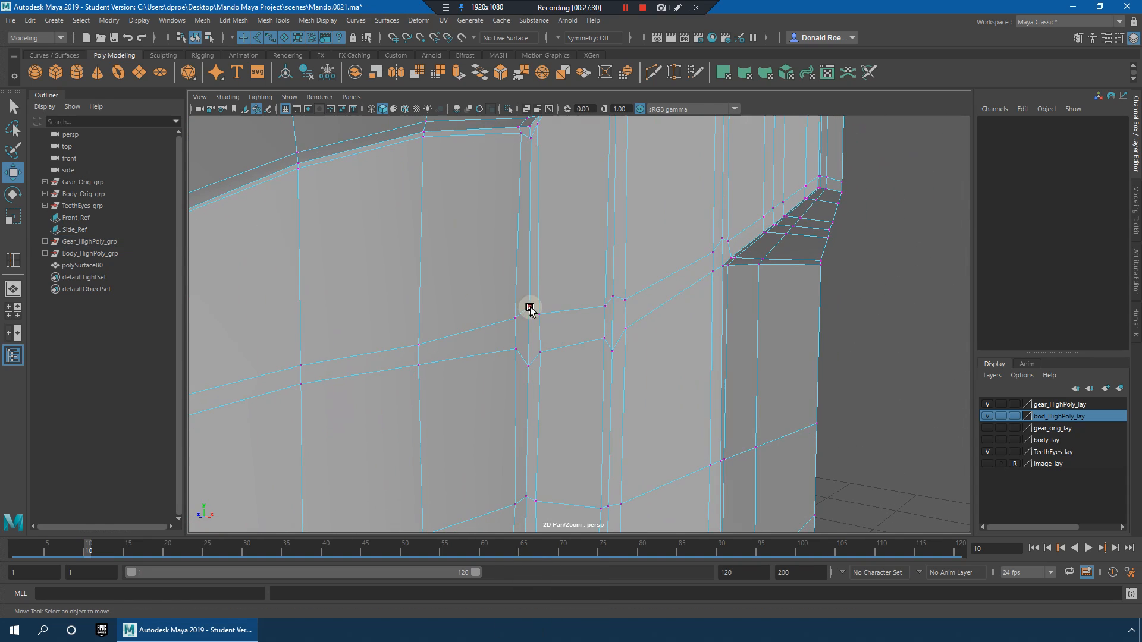
click(529, 306)
key(r)
alt+drag(529, 146, 557, 208)
drag(562, 314, 563, 297)
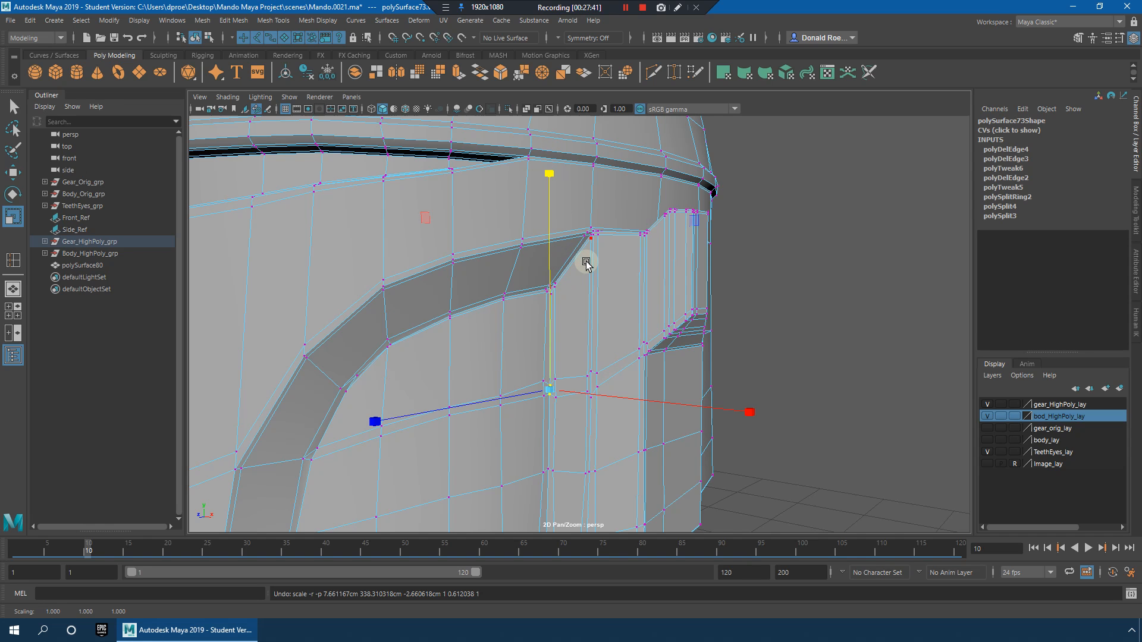
key(F8)
key(w)
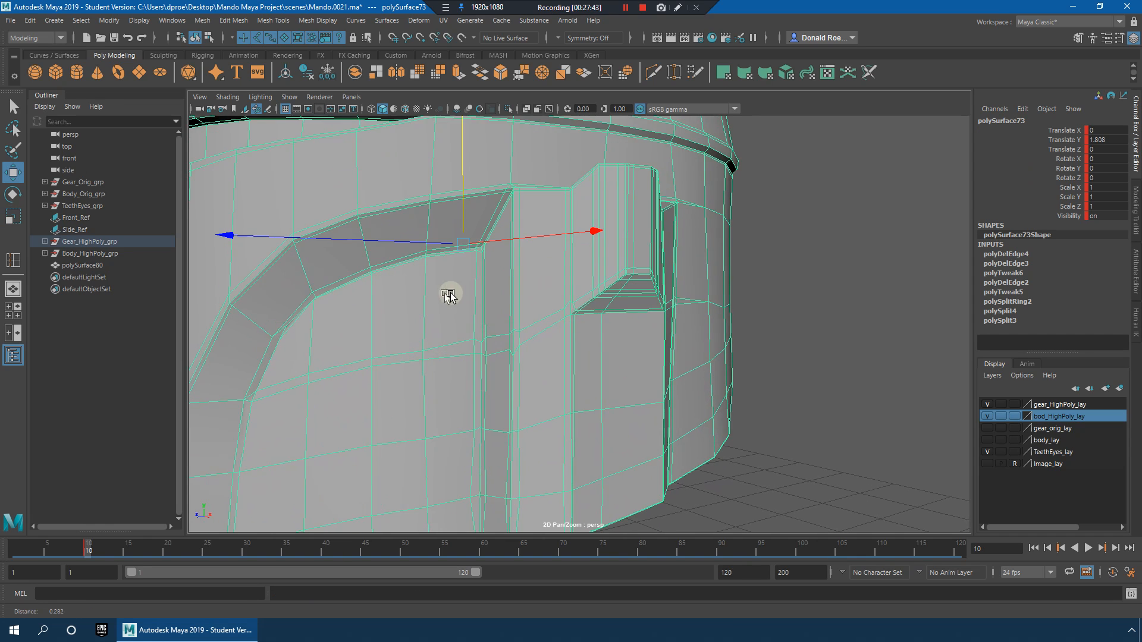
Step: Move the vertex on the vertical crease below the recess corner along Y and return to object mode
scroll(452, 296, up, 3)
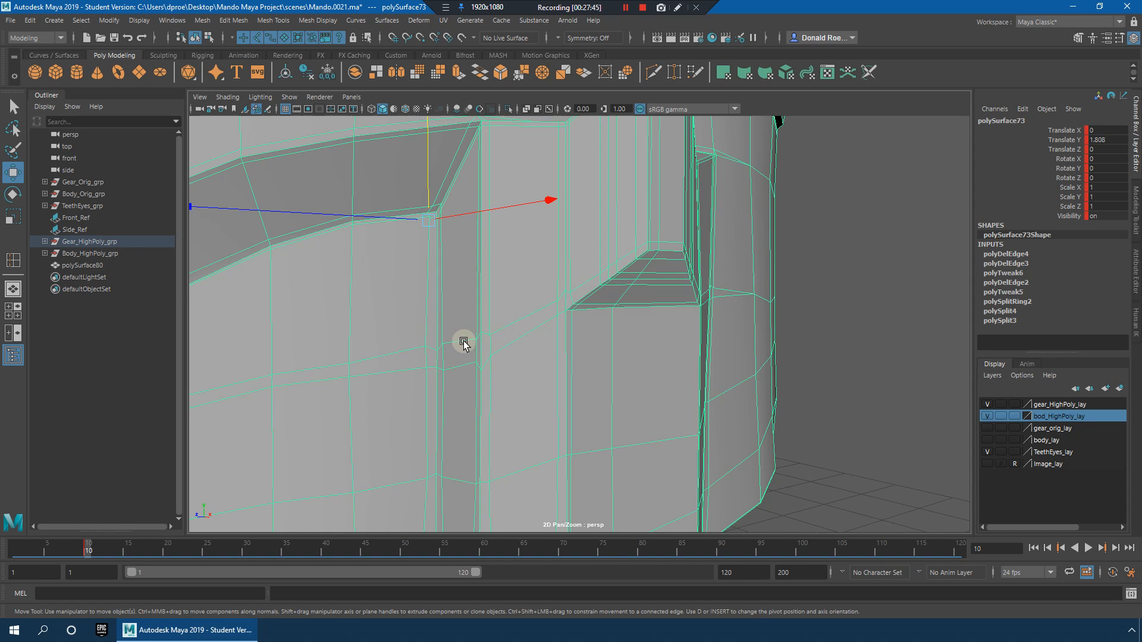
drag(399, 207, 396, 217)
right_drag(484, 331, 485, 332)
drag(483, 305, 482, 320)
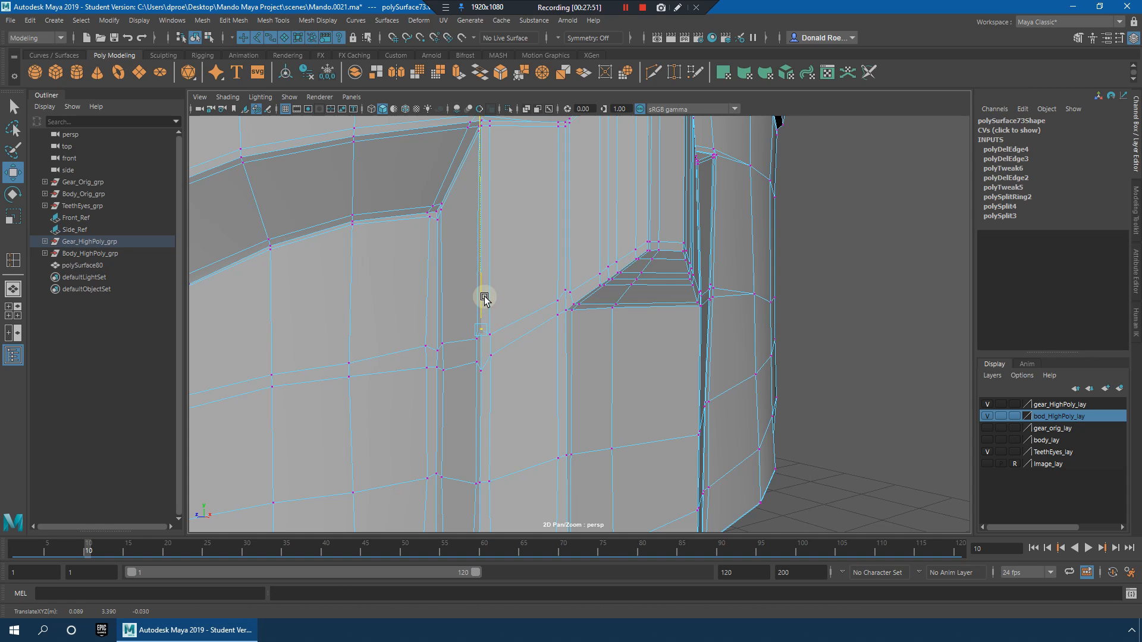
right_drag(483, 312, 587, 265)
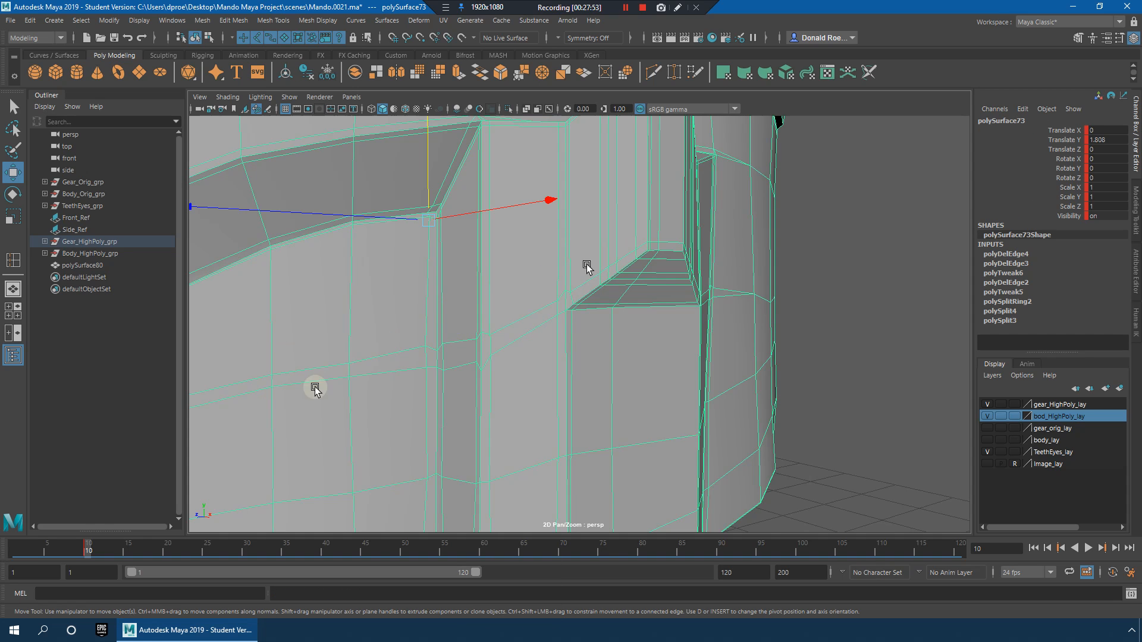
Step: Delete the helmet's animation key at frame 10
right_click(90, 547)
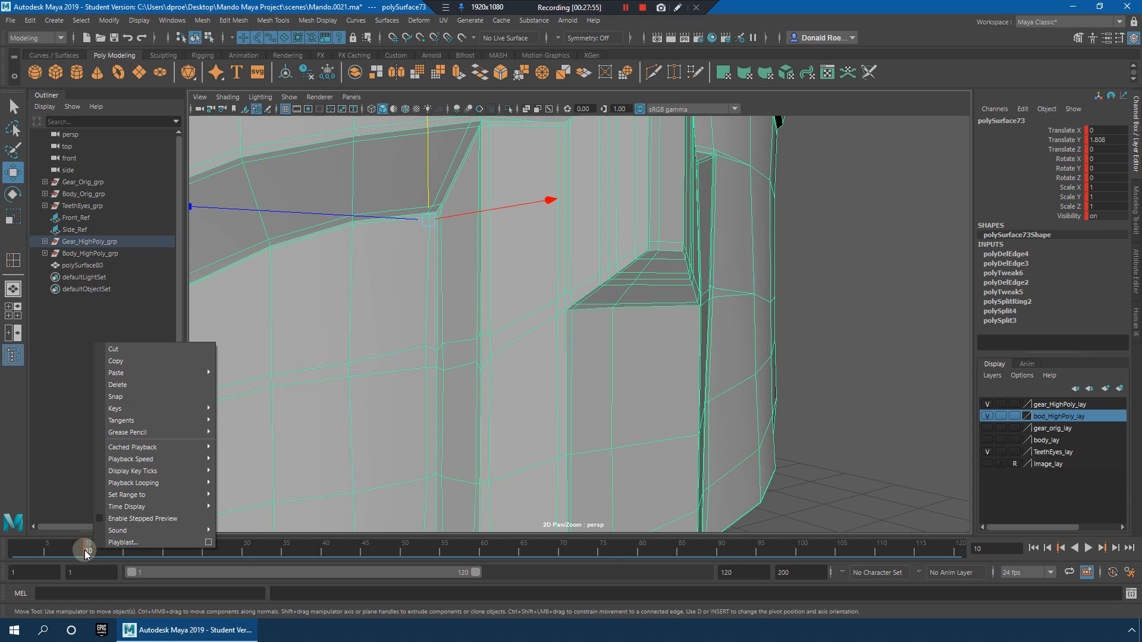
click(87, 553)
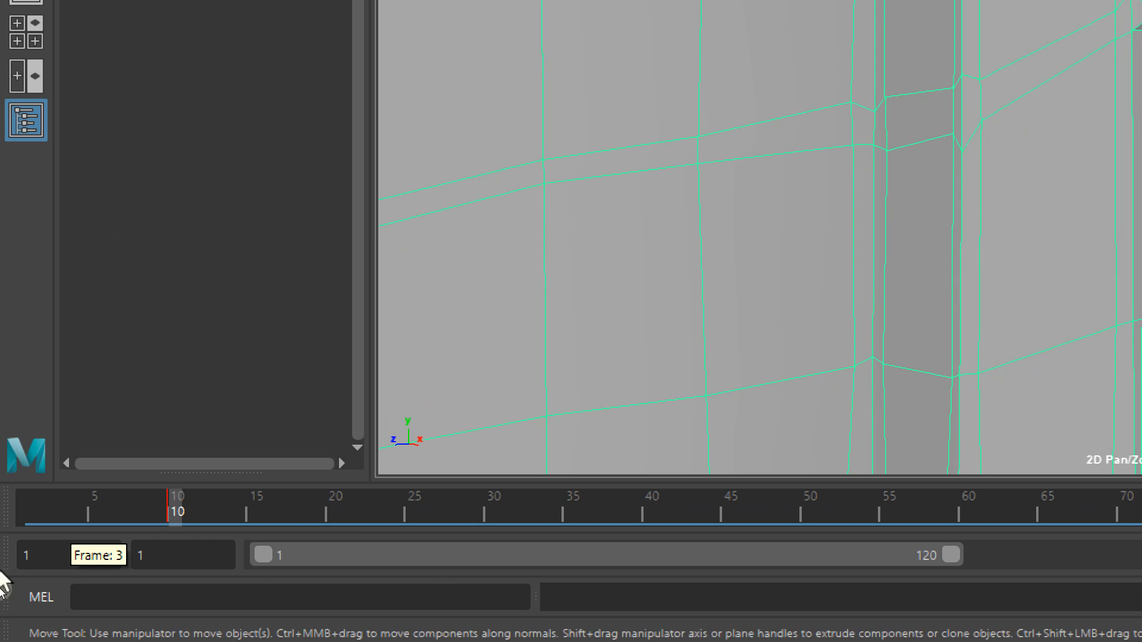
right_drag(610, 0, 715, 0)
right_drag(707, 55, 707, 55)
right_click(171, 566)
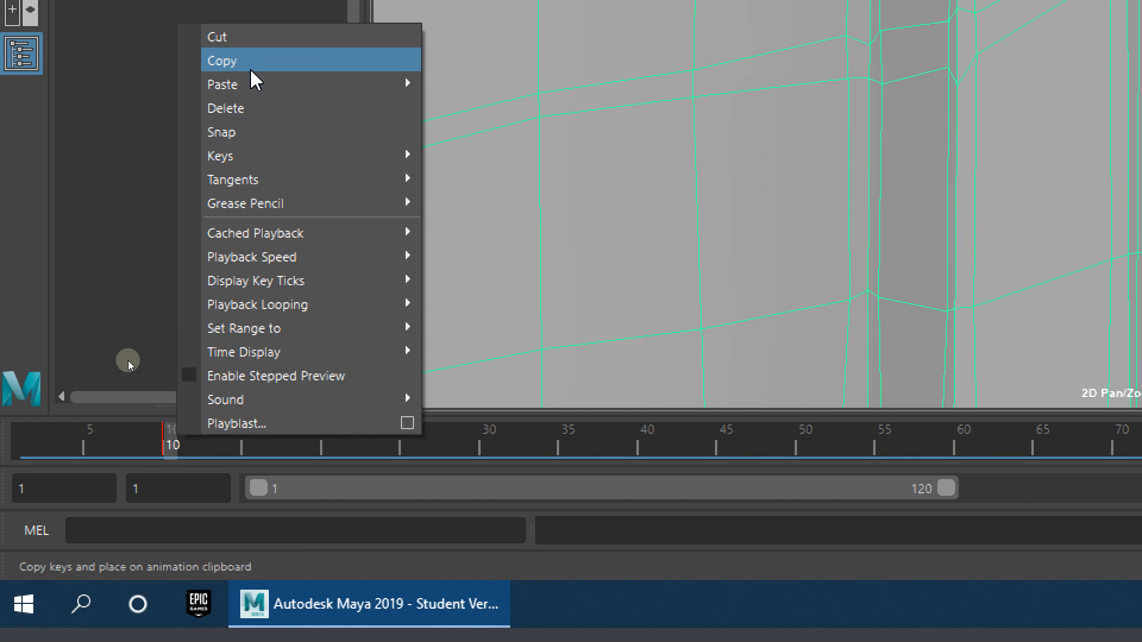
click(241, 111)
key(ctrl+z)
mouse_move(170, 448)
mouse_down()
mouse_move(204, 454)
mouse_move(173, 448)
mouse_up()
right_click(175, 452)
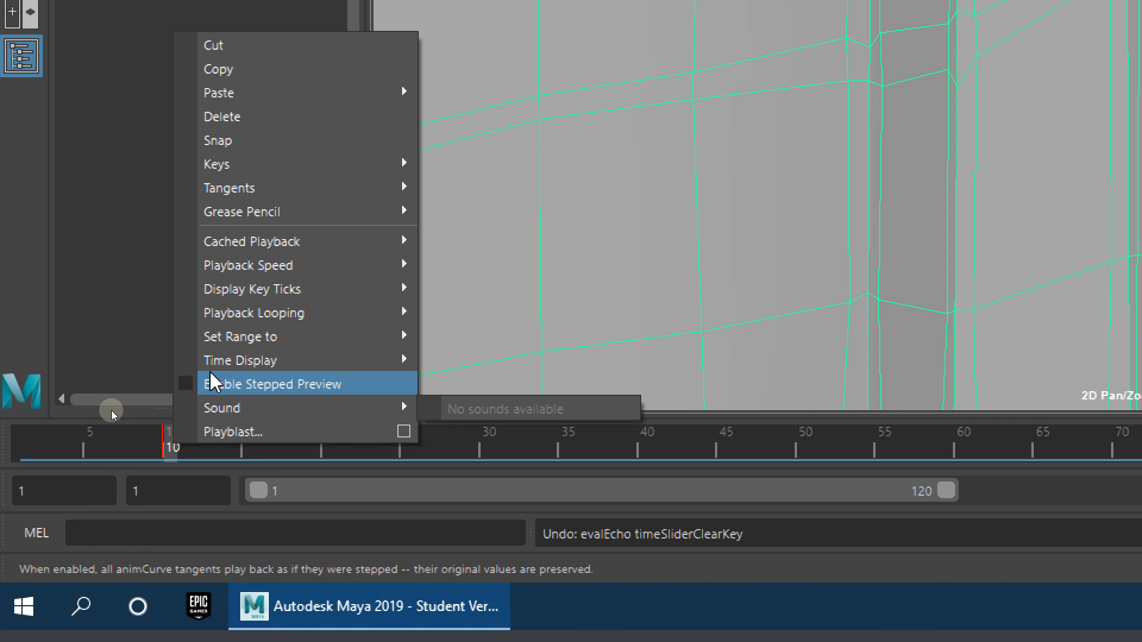
click(229, 123)
Step: Try to delete an edge beside the ear piece's vertical crease
alt+drag(449, 384, 478, 374)
right_drag(538, 341, 537, 280)
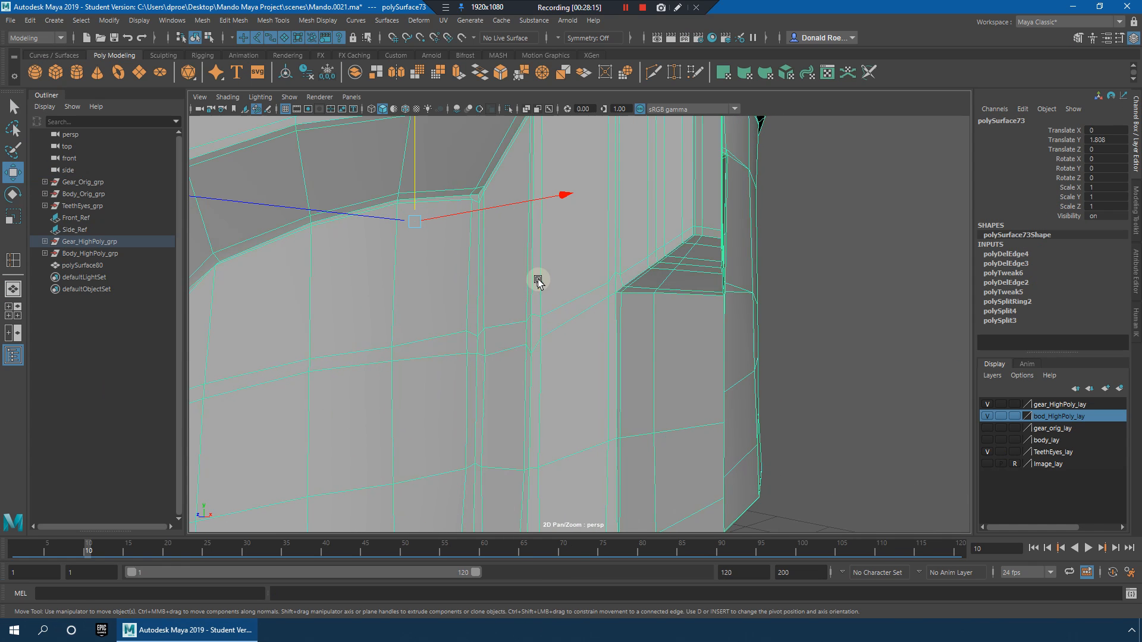
alt+drag(571, 295, 513, 319)
shift+right_drag(567, 242, 516, 260)
alt+drag(526, 306, 562, 330)
key(ctrl+z)
Step: Preview the helmet smoothed, return to object mode and examine the ear piece's upper edge
scroll(517, 327, up, 3)
key(3)
scroll(628, 352, down, 4)
alt+drag(708, 364, 736, 364)
right_drag(672, 356, 799, 289)
click(807, 287)
alt+drag(807, 288, 653, 380)
click(674, 353)
scroll(655, 373, up, 6)
scroll(655, 375, down, 5)
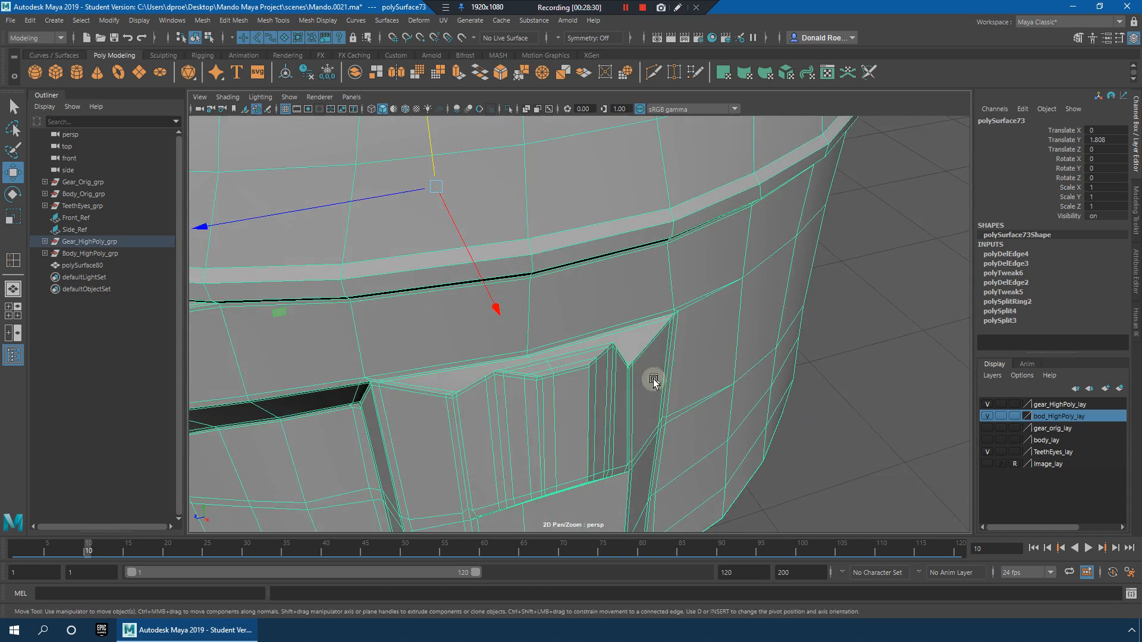
Step: Insert an edge loop across the ear piece's top, close to its pointed rear corner
scroll(653, 380, up, 3)
right_drag(701, 285, 592, 294)
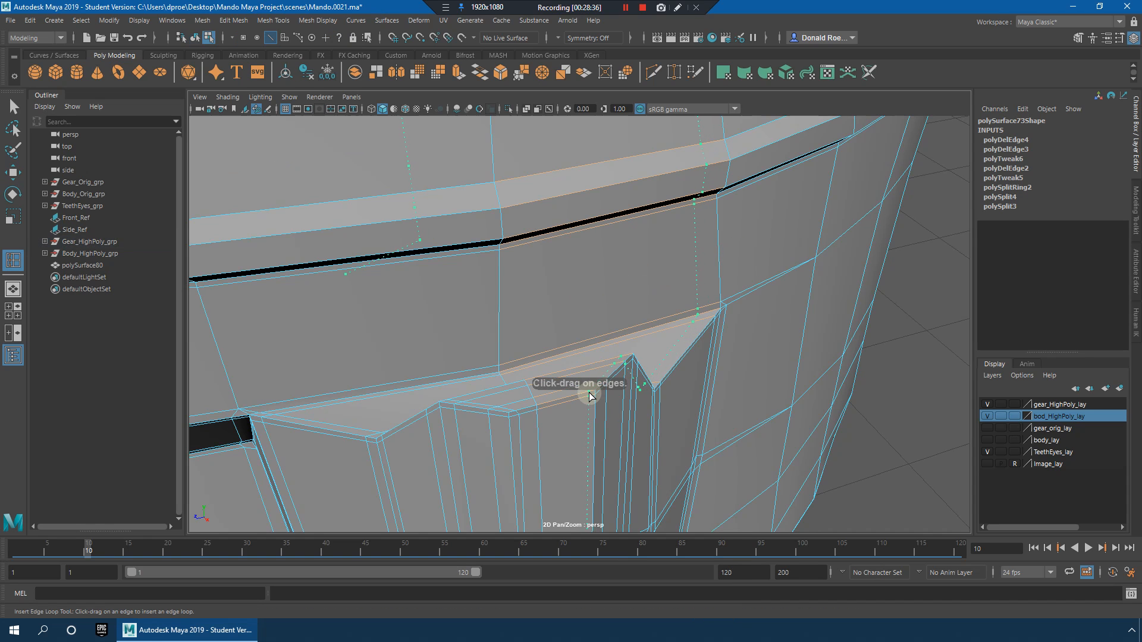
drag(589, 391, 587, 393)
key(q)
Step: Snap the new edge loop's vertices near the ear piece's pointed rear corner onto the adjacent corner vertices
right_drag(698, 299, 653, 292)
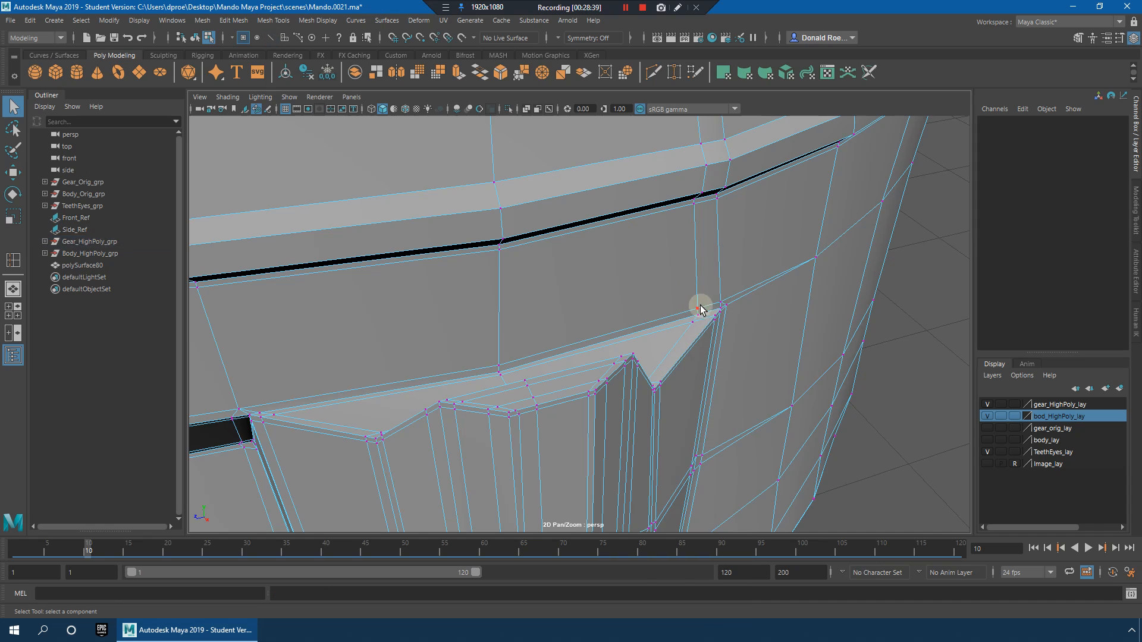
click(700, 309)
key(w)
drag(700, 310, 721, 299)
alt+middle_drag(699, 393, 702, 388)
alt+drag(701, 388, 612, 299)
alt+right_drag(612, 299, 648, 250)
alt+drag(642, 250, 624, 270)
click(558, 251)
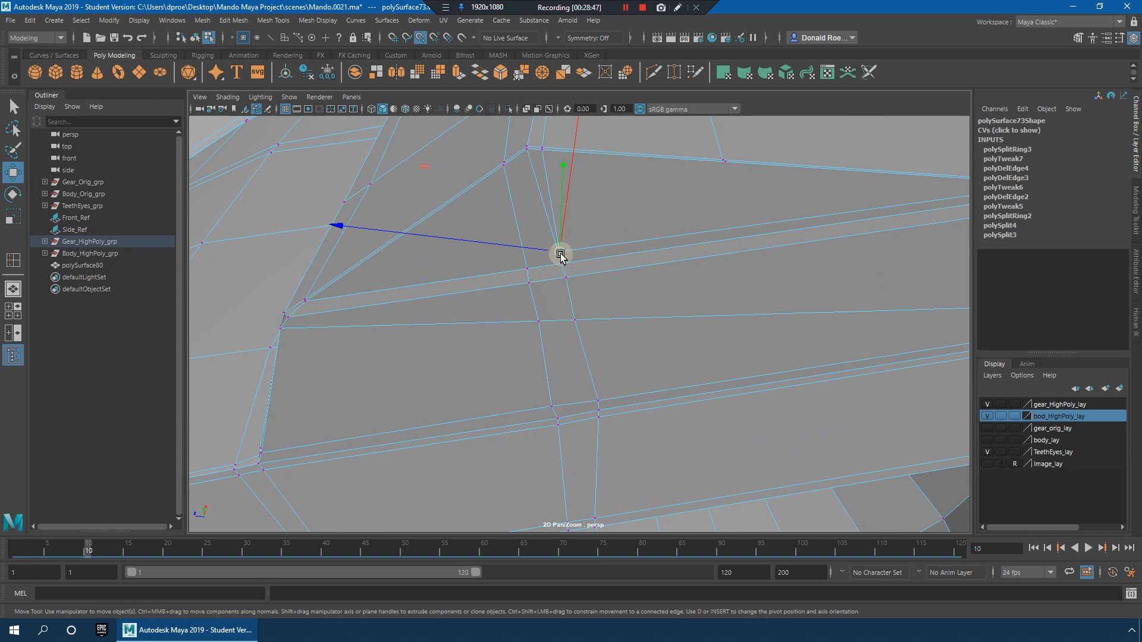
Step: Select the whole helmet's vertices and merge the overlapping ones
alt+drag(561, 252, 687, 306)
scroll(688, 305, down, 4)
key(3)
key(1)
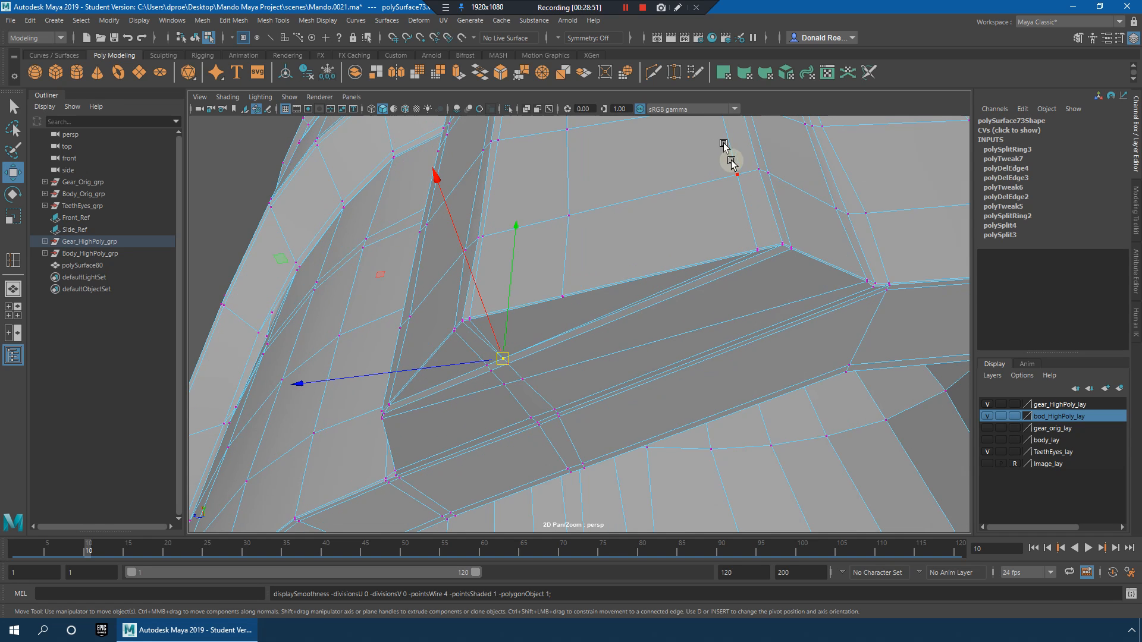
alt+drag(445, 392, 583, 355)
scroll(608, 339, down, 8)
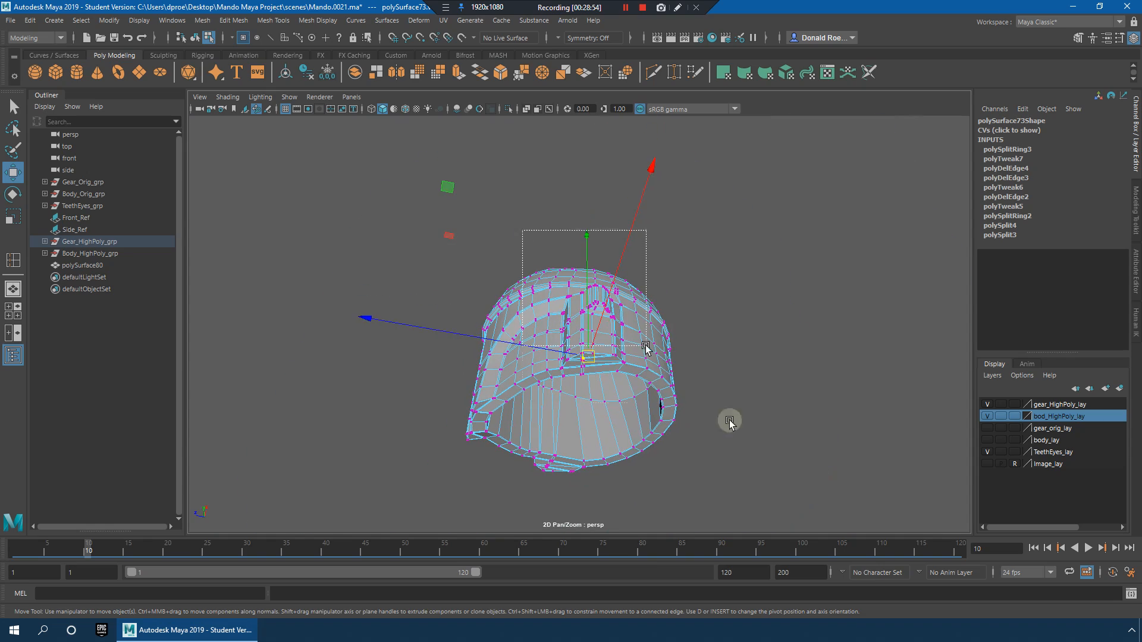
shift+right_drag(608, 250, 658, 234)
alt+drag(603, 290, 596, 315)
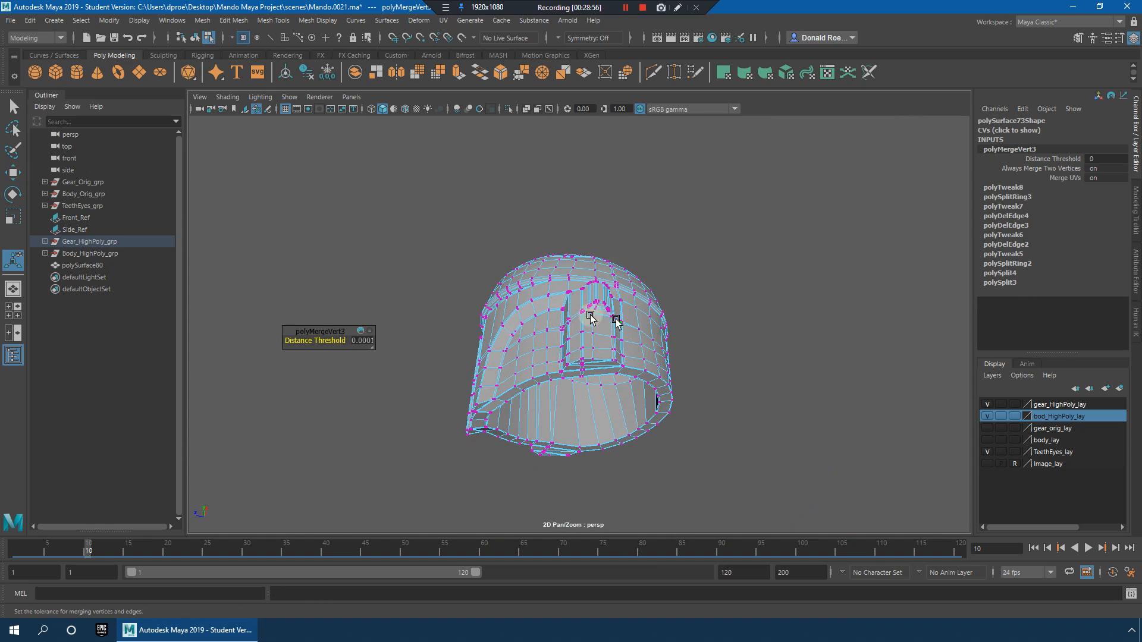
Step: Preview the merged helmet smoothed, return to object mode and show it unsmoothed and deselected
key(3)
scroll(683, 326, up, 8)
alt+drag(743, 307, 678, 346)
right_drag(594, 302, 652, 286)
scroll(689, 295, down, 5)
key(1)
click(897, 357)
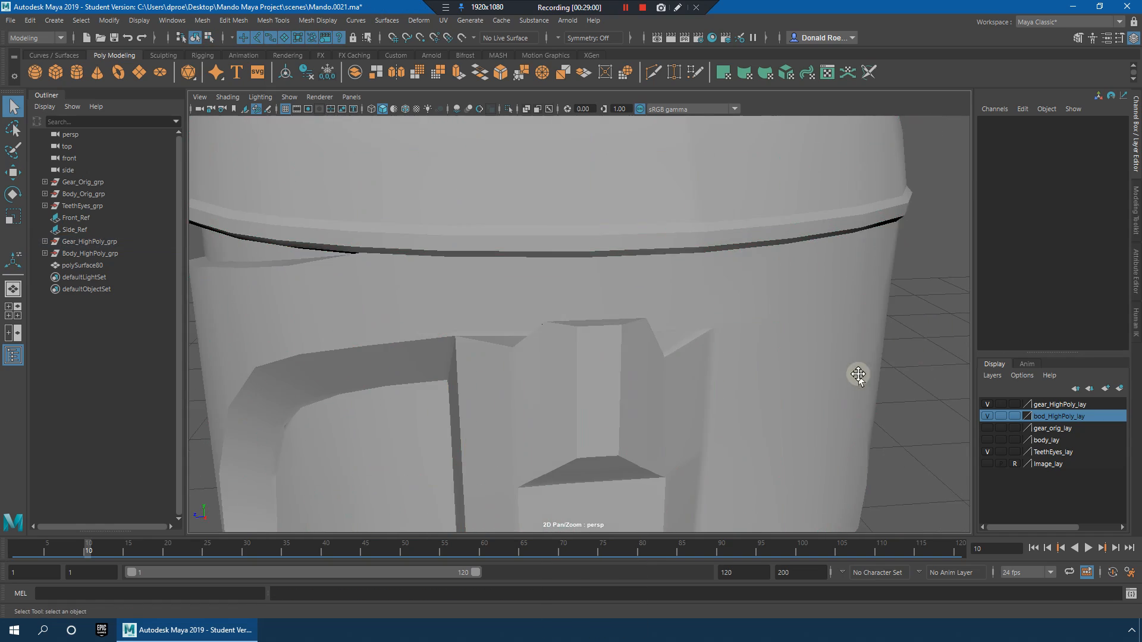
Step: Delete the extra edges running up the helmet's dome above the ear piece's rear corner
alt+drag(858, 377, 782, 377)
scroll(783, 377, up, 6)
click(514, 292)
scroll(515, 294, down, 5)
alt+drag(619, 309, 650, 304)
alt+middle_drag(654, 259, 633, 379)
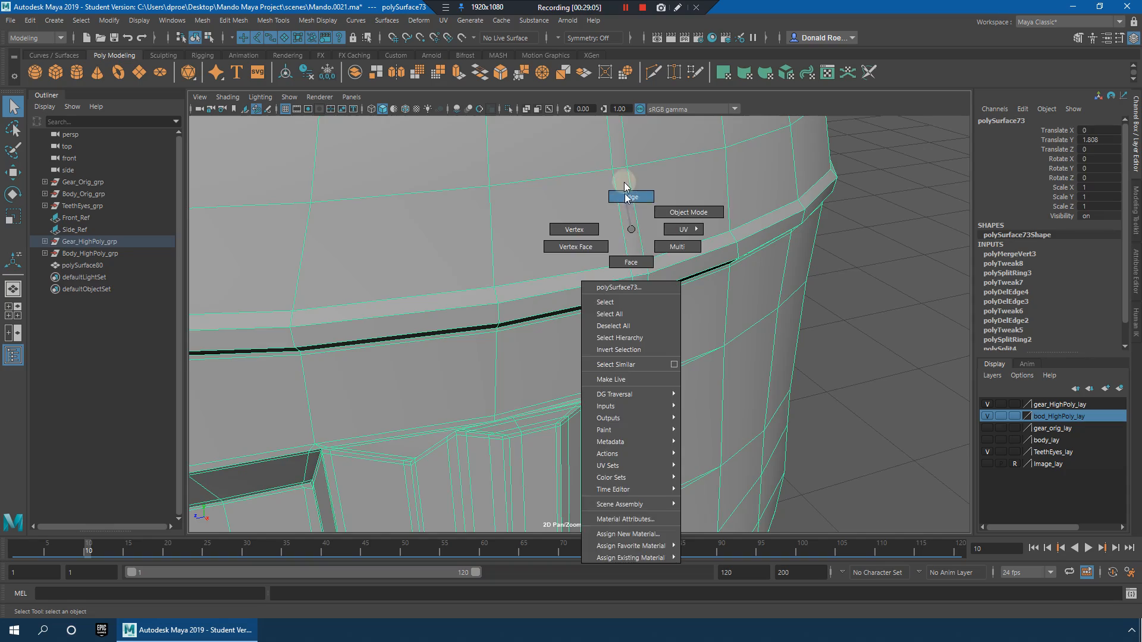
right_drag(624, 183, 618, 186)
click(617, 188)
alt+drag(660, 368, 603, 302)
scroll(667, 324, down, 5)
mouse_move(533, 339)
alt+mouse_down()
mouse_move(647, 329)
mouse_move(543, 355)
alt+mouse_up()
shift+right_drag(618, 289, 565, 305)
Step: Compare the helmet smoothed and unsmoothed in object mode, examining the ear piece and brim
alt+drag(568, 305, 586, 356)
alt+right_drag(585, 355, 621, 354)
alt+drag(622, 354, 612, 336)
alt+middle_drag(611, 335, 627, 344)
alt+right_drag(627, 345, 654, 352)
key(3)
alt+drag(557, 326, 670, 302)
key(1)
key(3)
right_drag(668, 302, 707, 282)
key(f)
alt+drag(706, 270, 795, 332)
click(791, 337)
alt+right_drag(755, 350, 786, 375)
alt+right_drag(669, 352, 737, 327)
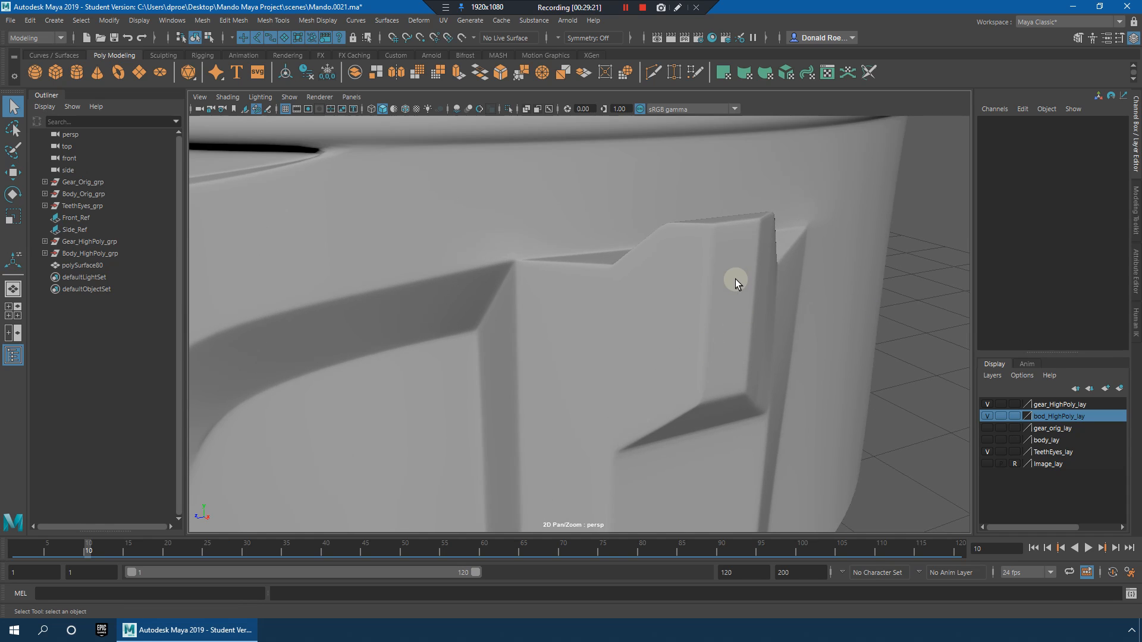
click(737, 280)
key(1)
key(3)
click(956, 302)
Step: Duplicate the small ridged round knob in the recessed panel of the rocket-shaped gear piece
alt+drag(725, 304, 717, 350)
alt+right_drag(717, 350, 654, 334)
alt+middle_drag(679, 387, 660, 238)
alt+drag(696, 398, 632, 357)
alt+middle_drag(752, 397, 569, 296)
alt+right_drag(751, 398, 696, 390)
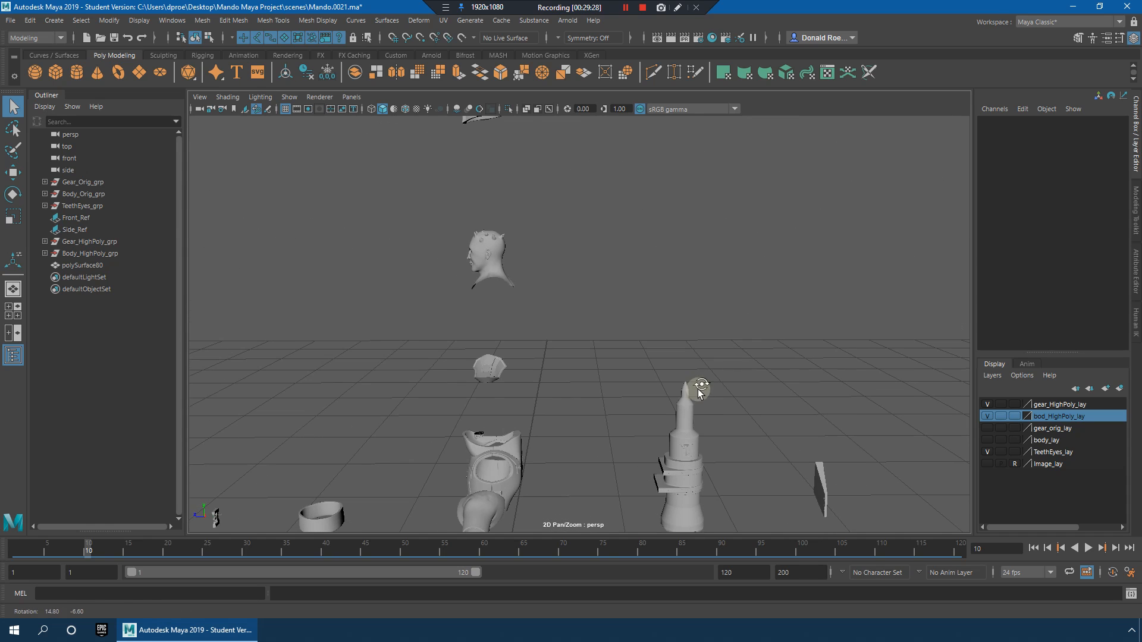
click(693, 454)
key(f)
alt+right_drag(615, 361, 663, 383)
key(ctrl+d)
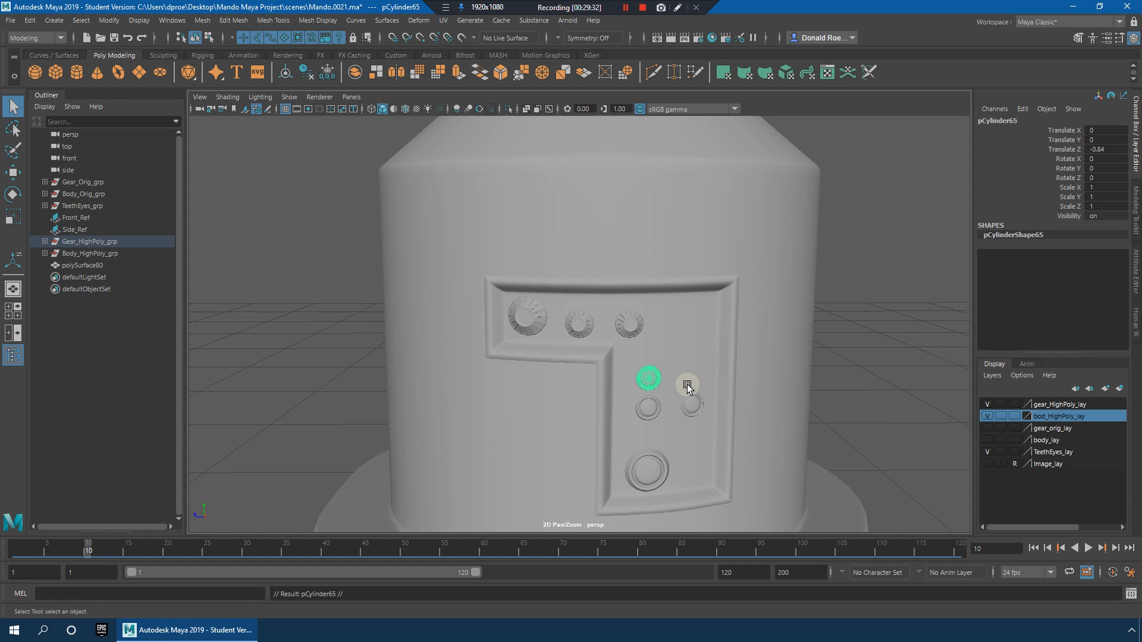
Step: Move the duplicated knob away from the gear piece and snap it onto the helmet
key(w)
drag(605, 377, 268, 337)
alt+right_drag(464, 347, 265, 278)
alt+middle_drag(288, 278, 363, 384)
alt+right_drag(714, 411, 441, 301)
alt+middle_drag(520, 293, 535, 321)
key(v)
drag(614, 411, 512, 245)
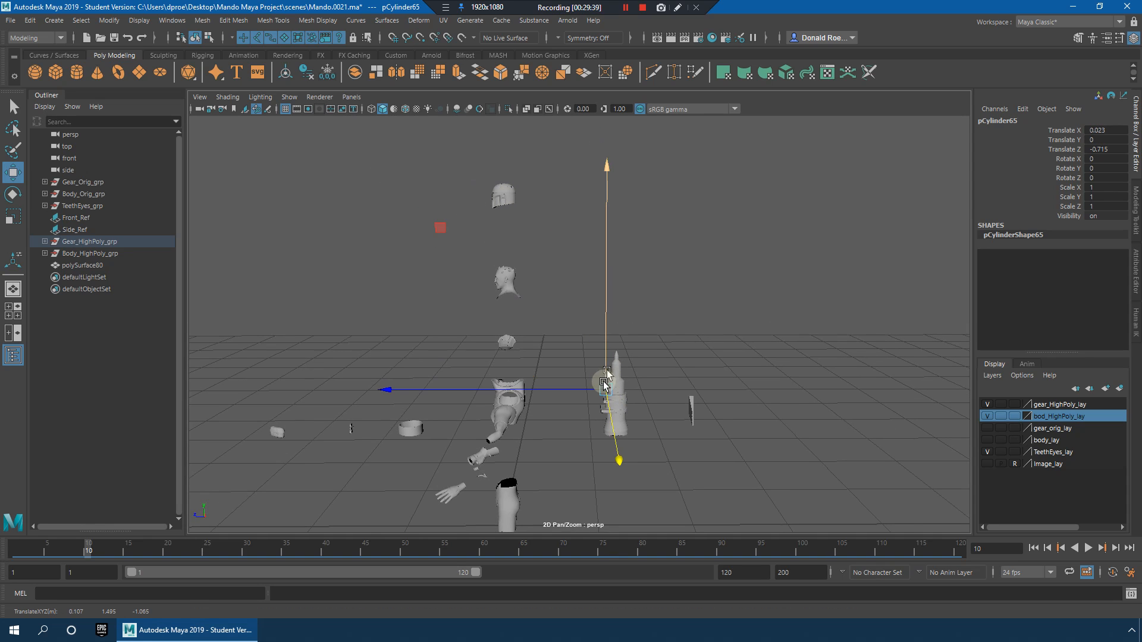
drag(605, 392, 506, 196)
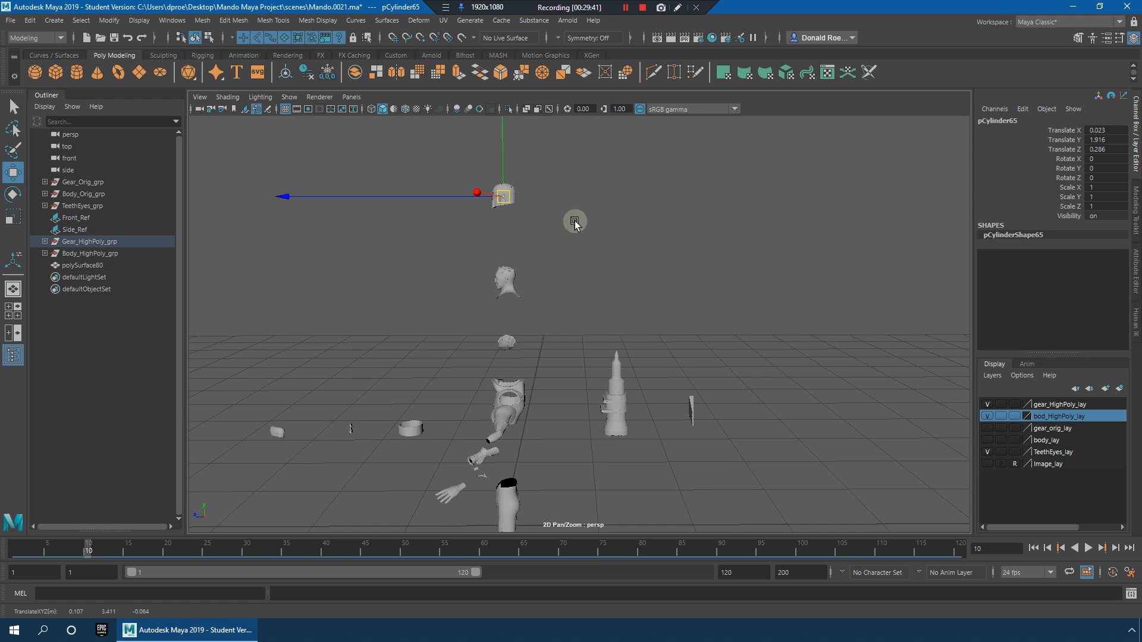
Step: Undo the last repeated command and position the duplicated knob against the upper face of the helmet's ear piece
alt+right_drag(604, 268, 684, 291)
alt+middle_drag(563, 243, 673, 299)
alt+right_drag(519, 262, 557, 269)
alt+middle_drag(588, 280, 579, 315)
alt+right_drag(578, 316, 634, 304)
alt+drag(634, 304, 645, 333)
alt+middle_drag(645, 333, 648, 496)
alt+right_drag(672, 196, 614, 173)
alt+middle_drag(615, 173, 619, 380)
alt+right_drag(625, 363, 681, 351)
alt+middle_drag(680, 351, 665, 295)
alt+right_drag(665, 296, 672, 333)
alt+drag(656, 341, 650, 339)
key(ctrl+z)
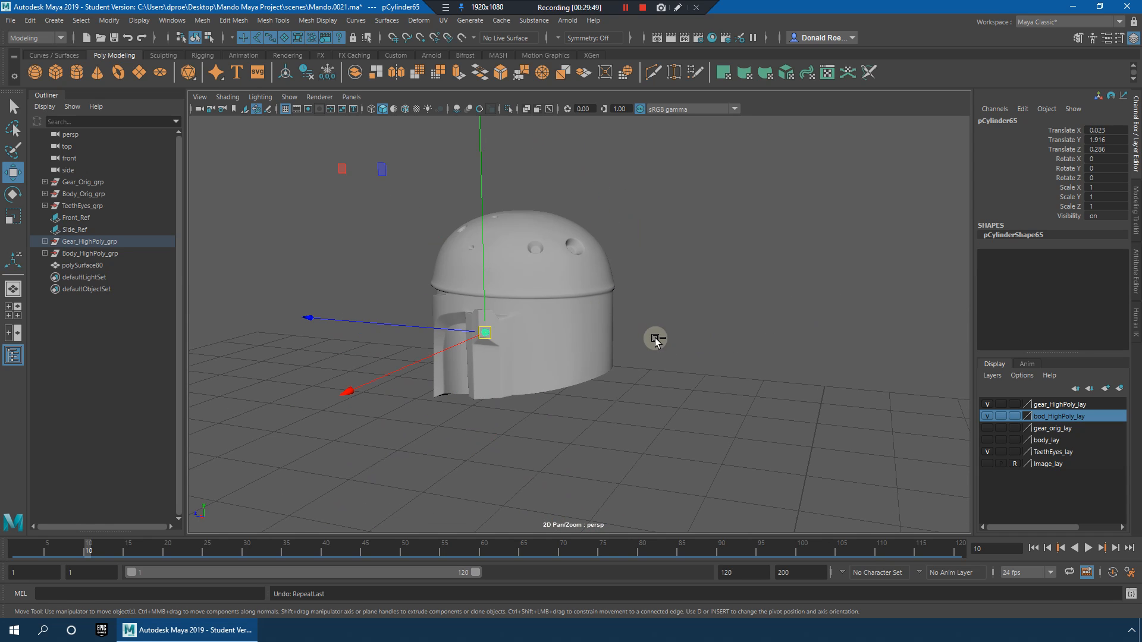
key(f)
alt+drag(578, 343, 551, 343)
alt+right_drag(569, 343, 499, 339)
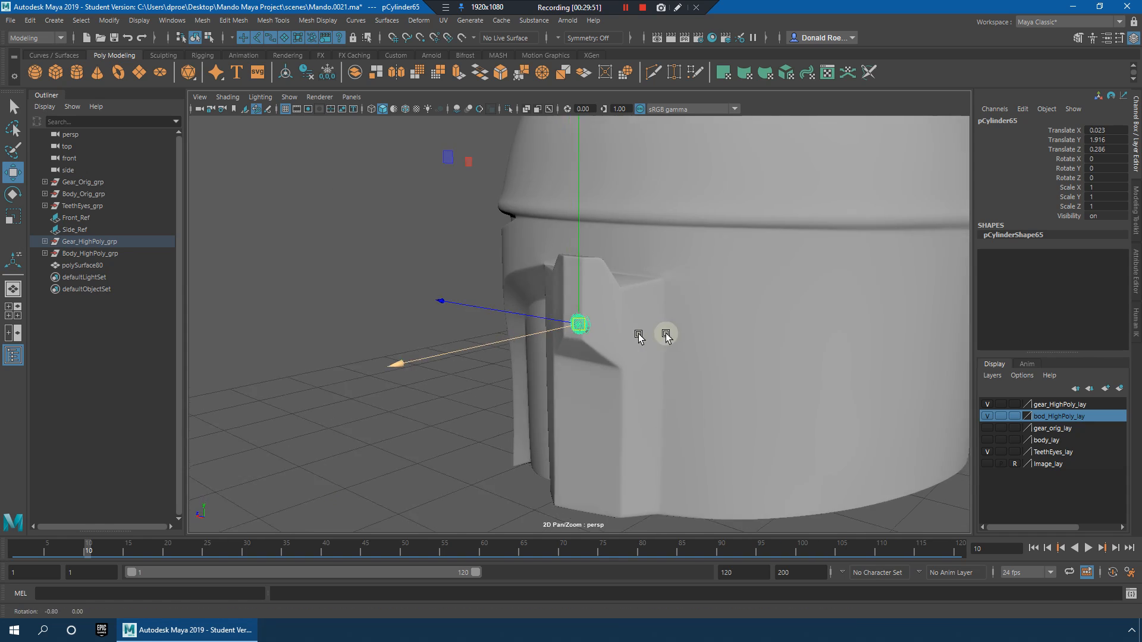
alt+drag(637, 336, 660, 336)
alt+right_drag(631, 333, 648, 339)
drag(548, 324, 573, 365)
Step: Rotate the knob to align with the ear piece's surface and adjust its scale to fit
key(e)
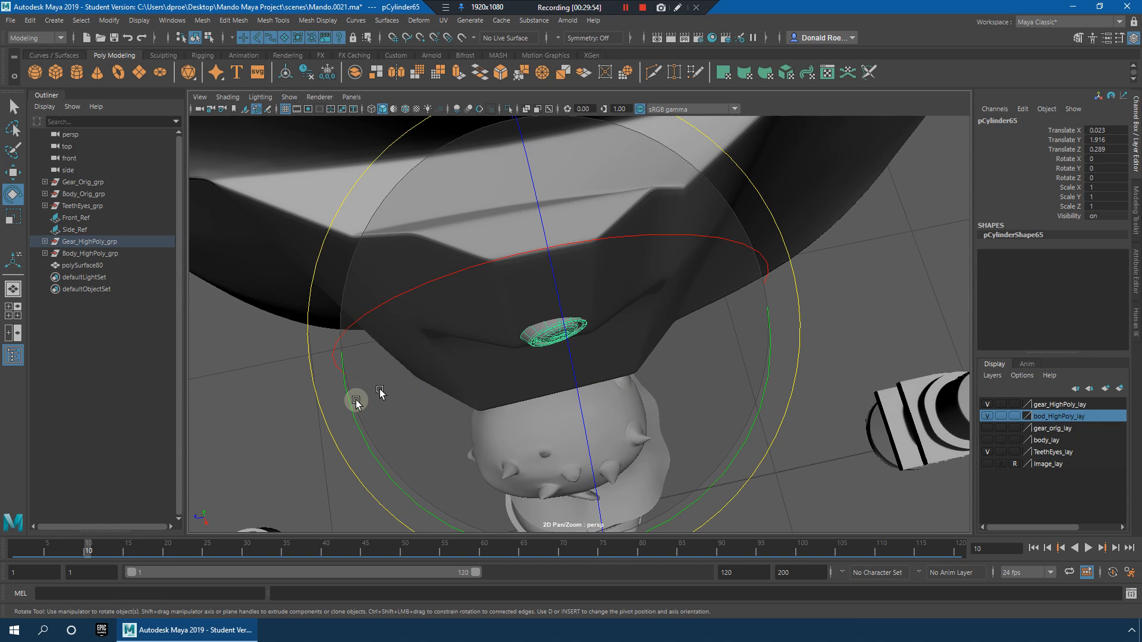
drag(351, 418, 345, 370)
key(w)
alt+drag(500, 340, 579, 263)
click(557, 257)
key(r)
drag(560, 317, 555, 311)
Step: Duplicate the knob and arrange the two knobs one above the other on the ear piece's upper face
key(w)
drag(561, 266, 574, 191)
key(ctrl+d)
click(910, 321)
alt+right_drag(910, 321, 721, 280)
alt+drag(721, 280, 708, 337)
alt+right_drag(708, 336, 749, 345)
alt+drag(749, 345, 693, 311)
alt+right_drag(693, 311, 747, 293)
alt+drag(746, 294, 683, 285)
alt+right_drag(684, 286, 591, 281)
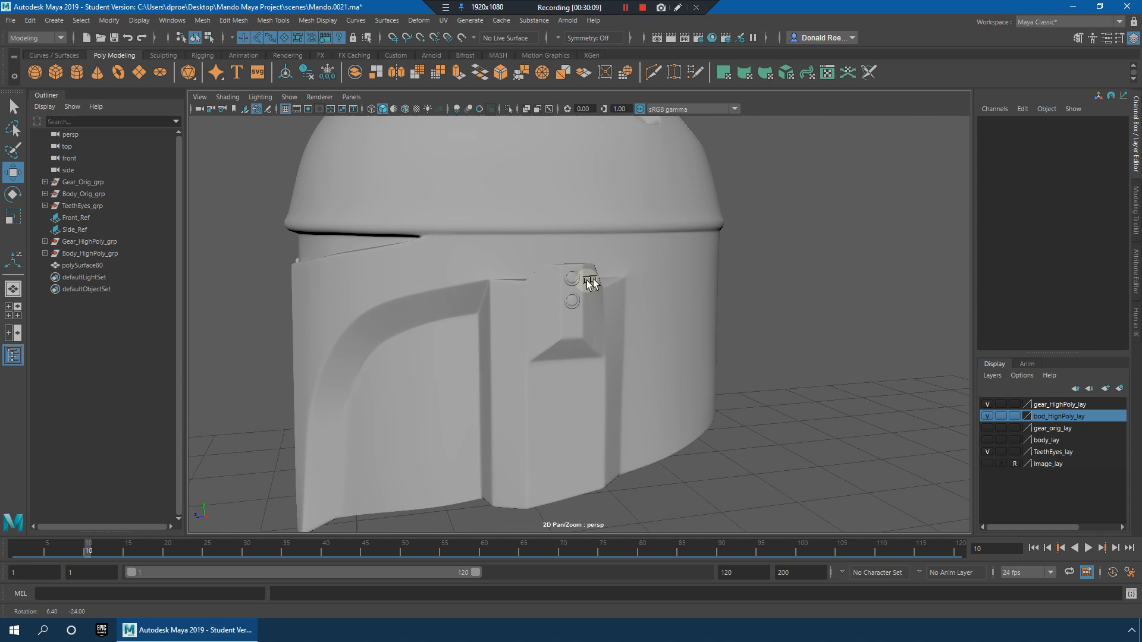
Step: Select both ear piece knobs, then freeze and reset their transformations
click(575, 278)
mouse_move(690, 337)
alt+mouse_down()
mouse_move(731, 337)
mouse_move(699, 339)
alt+mouse_up()
click(107, 22)
click(119, 50)
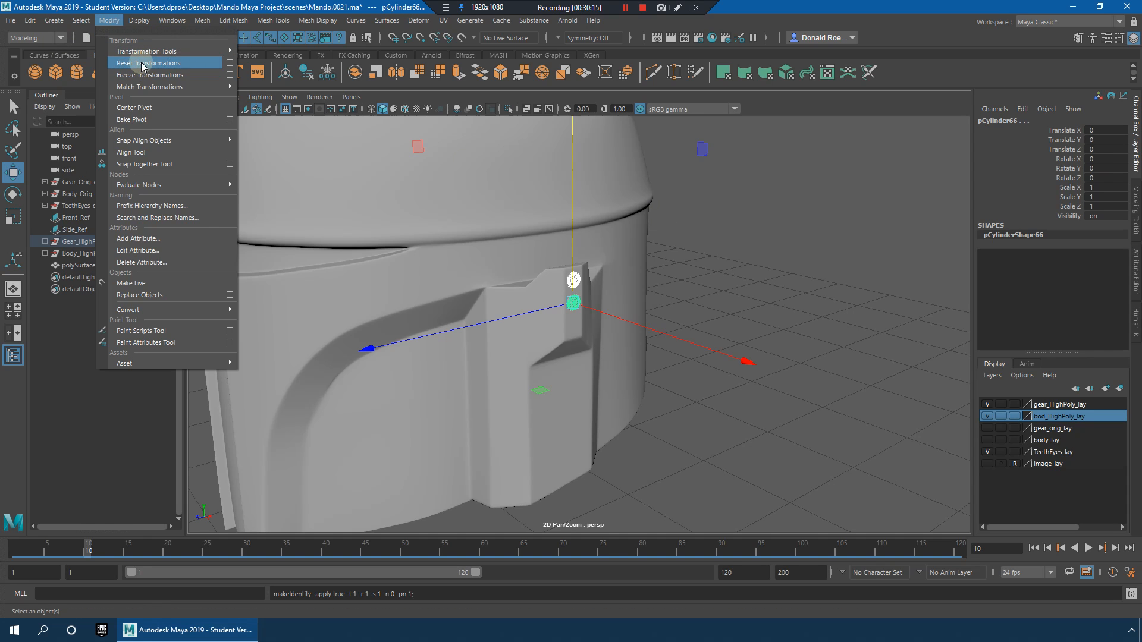
click(142, 63)
Step: Duplicate both knobs and mirror the copies along X onto the helmet's opposite ear piece
alt+right_drag(930, 282, 769, 277)
alt+drag(769, 277, 679, 361)
alt+middle_drag(679, 361, 685, 238)
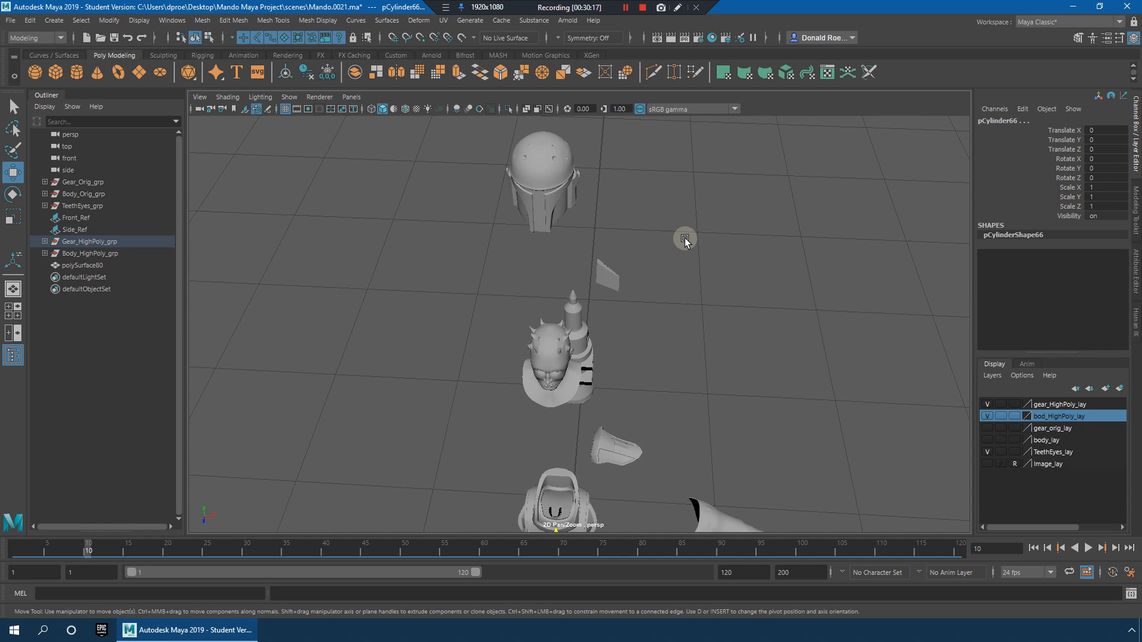
alt+middle_drag(616, 180, 630, 263)
alt+right_drag(631, 262, 769, 311)
alt+drag(708, 303, 769, 265)
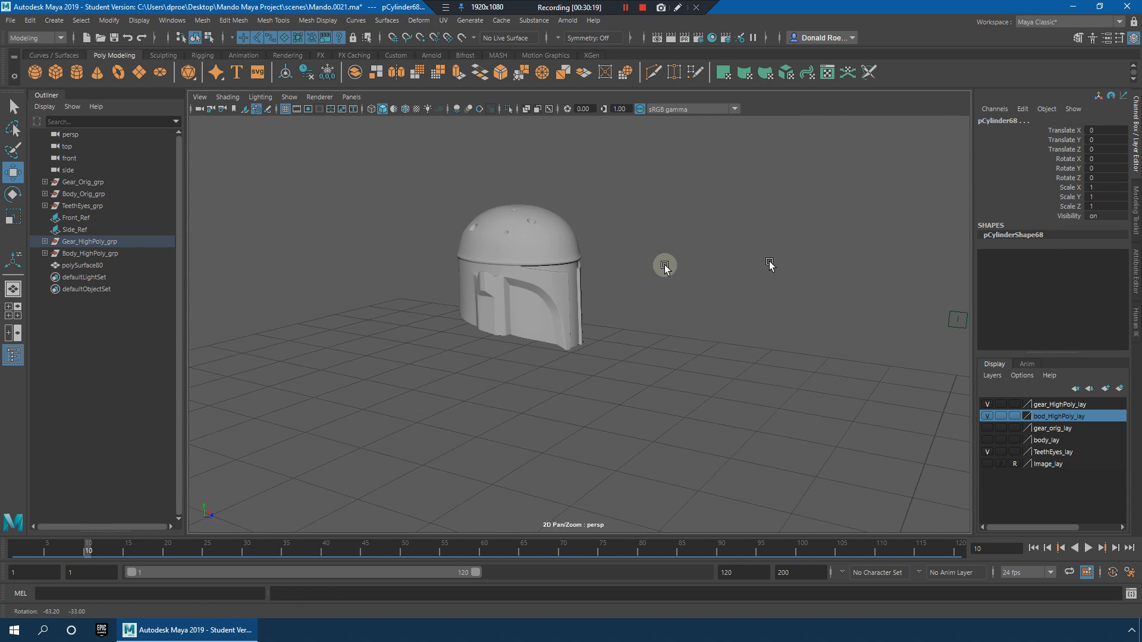
alt+middle_drag(713, 304, 742, 311)
alt+right_drag(742, 311, 940, 321)
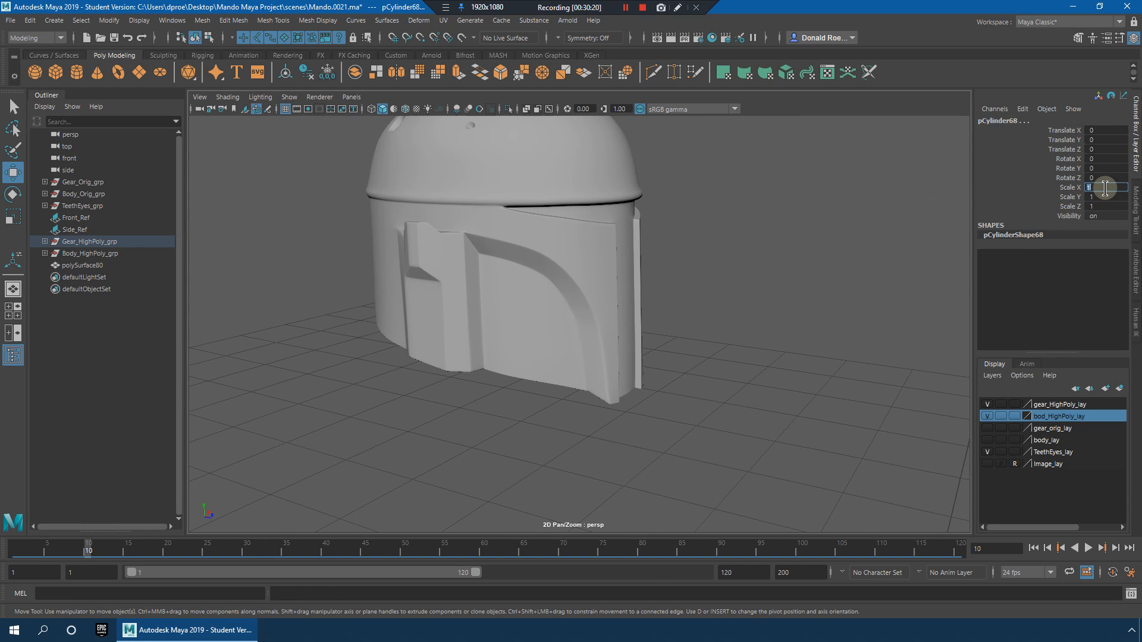
click(700, 326)
alt+drag(699, 326, 740, 375)
alt+right_drag(739, 375, 683, 351)
alt+drag(684, 351, 777, 370)
alt+right_drag(777, 369, 618, 314)
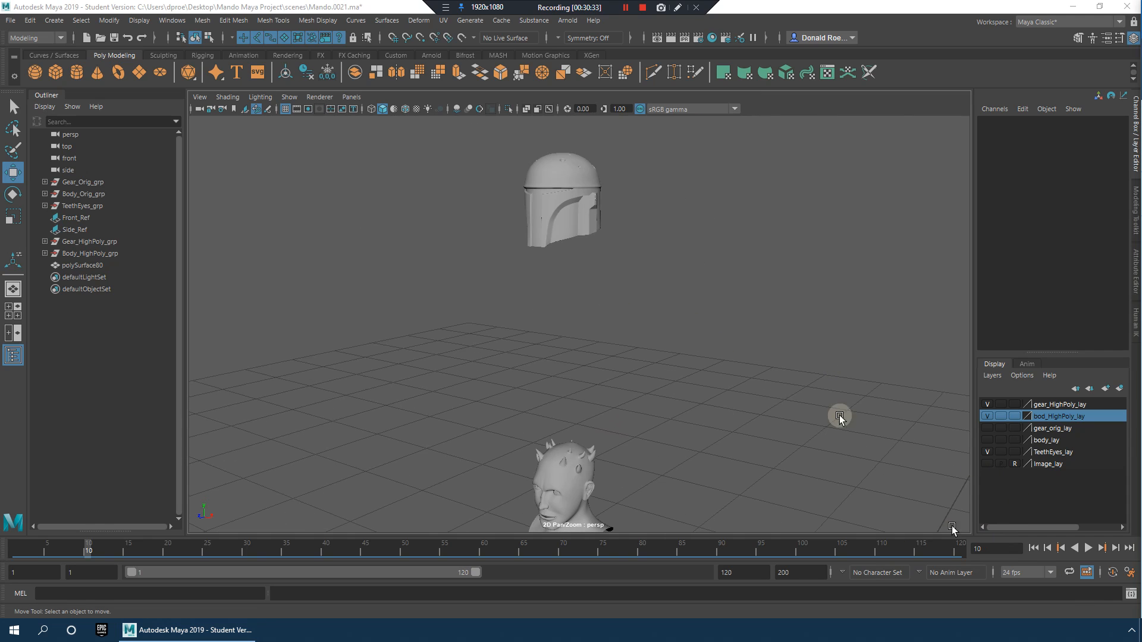
Step: Move the helmet down over the horned head to a Translate Y of about 0.994
alt+middle_drag(634, 252, 640, 379)
alt+right_drag(640, 379, 955, 466)
alt+drag(734, 390, 707, 443)
click(581, 216)
alt+middle_drag(613, 278, 612, 287)
alt+right_drag(612, 290, 208, 233)
drag(584, 242, 583, 294)
key(f)
alt+right_drag(582, 296, 652, 316)
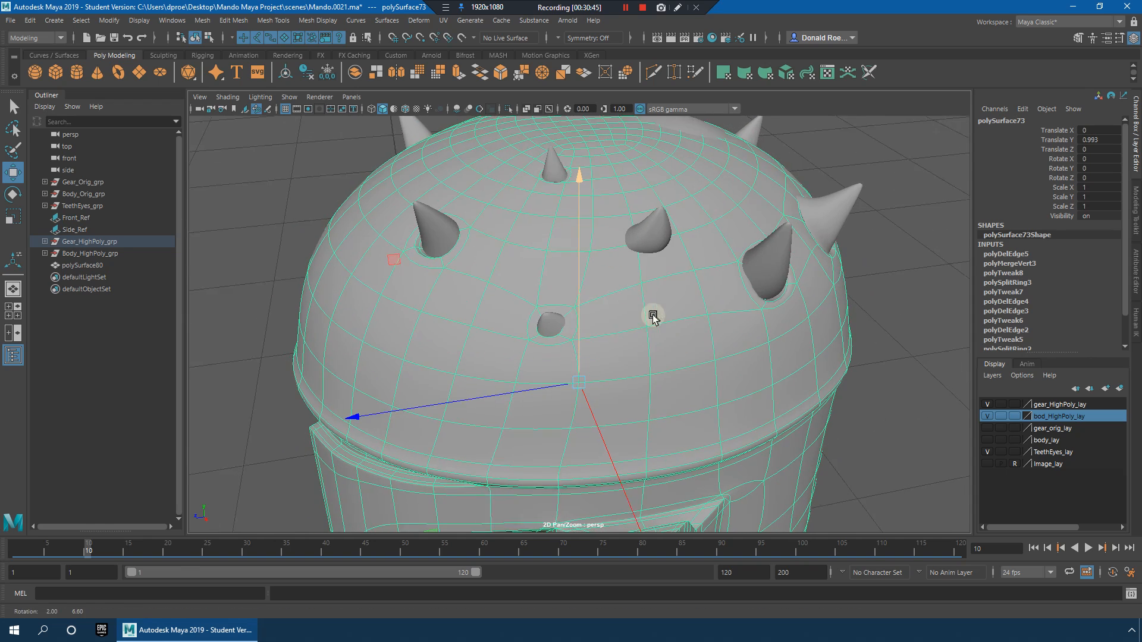
drag(581, 275, 580, 277)
Step: Extrude the unsmoothed dome faces around the horn that lacks an opening and scale them inwards to about 0.74
alt+right_drag(571, 232, 569, 328)
click(578, 330)
shift+click(640, 304)
shift+click(623, 250)
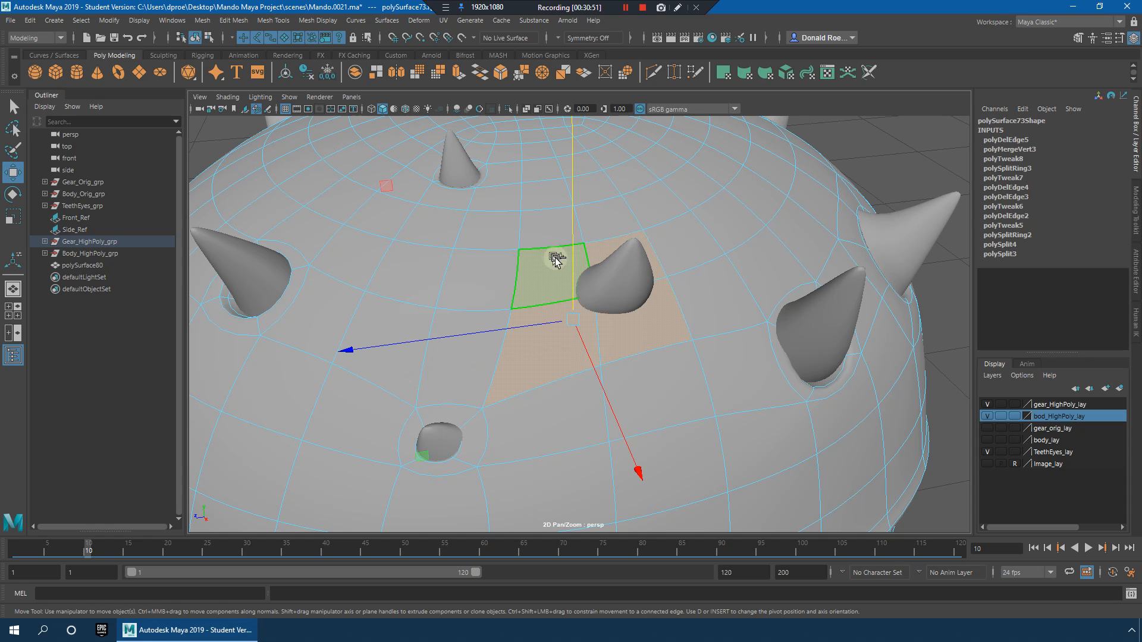
key(1)
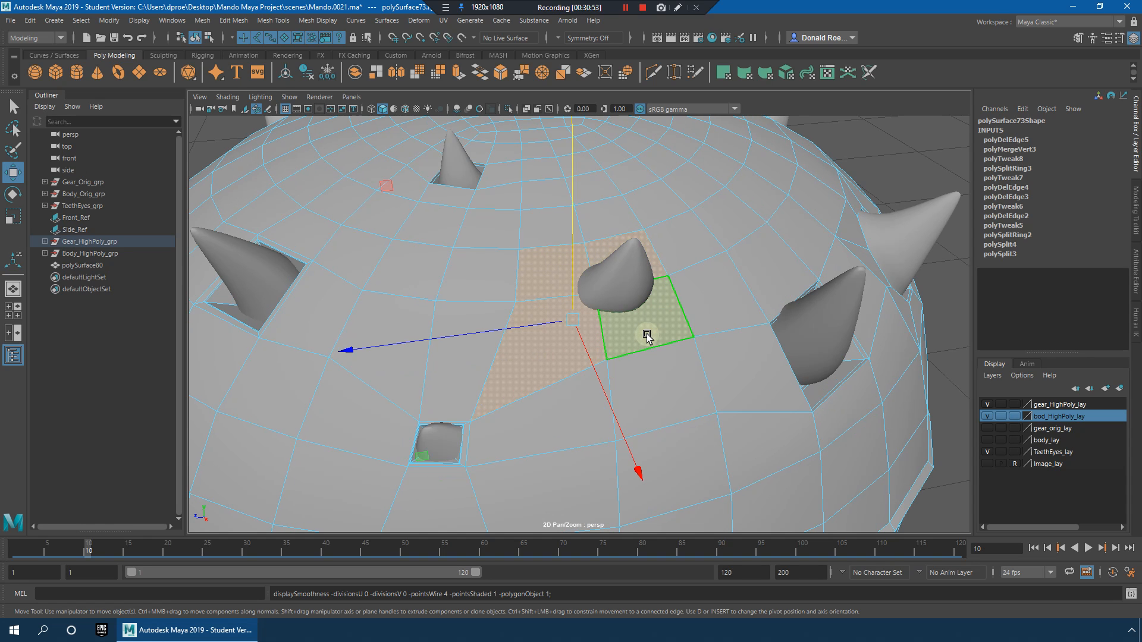
alt+drag(647, 336, 723, 374)
alt+drag(615, 326, 629, 331)
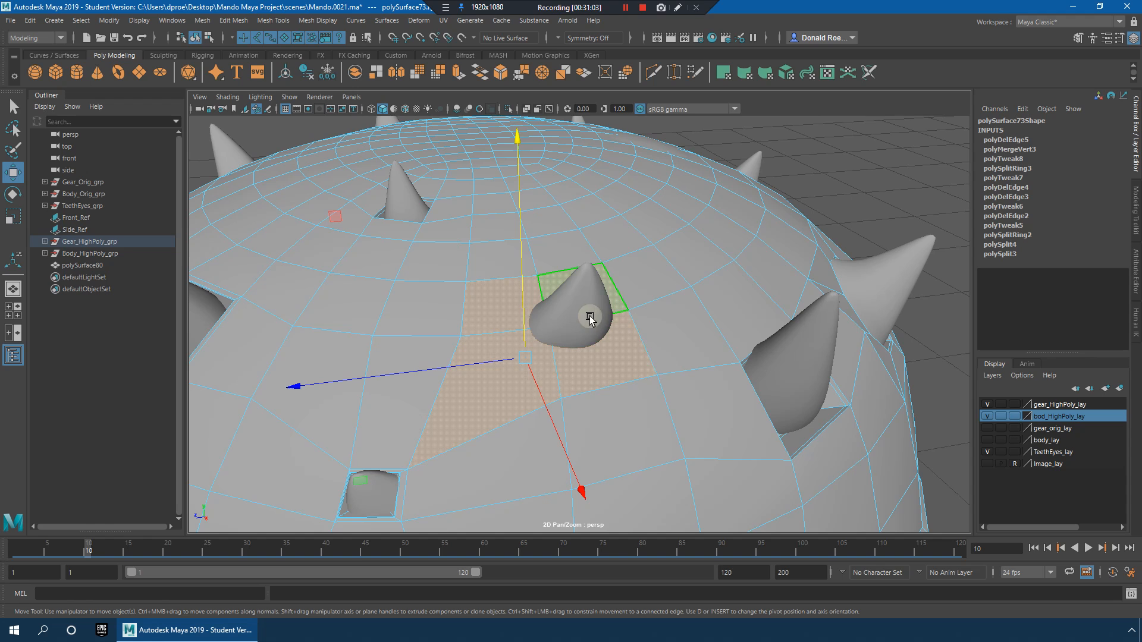
shift+right_click(588, 279)
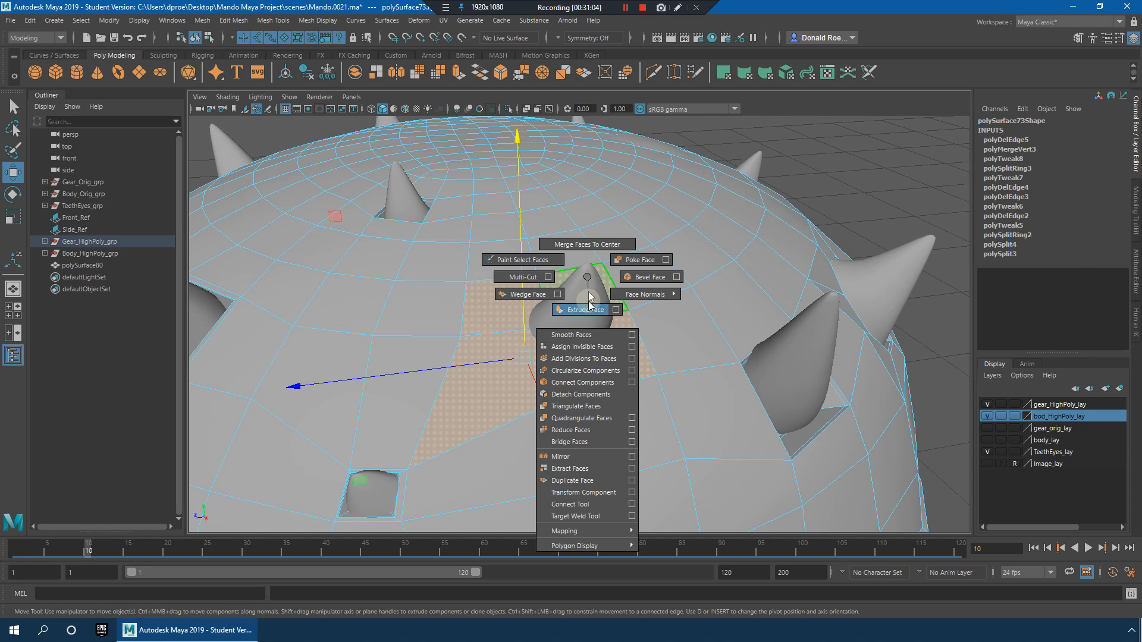
click(589, 300)
drag(524, 357, 485, 358)
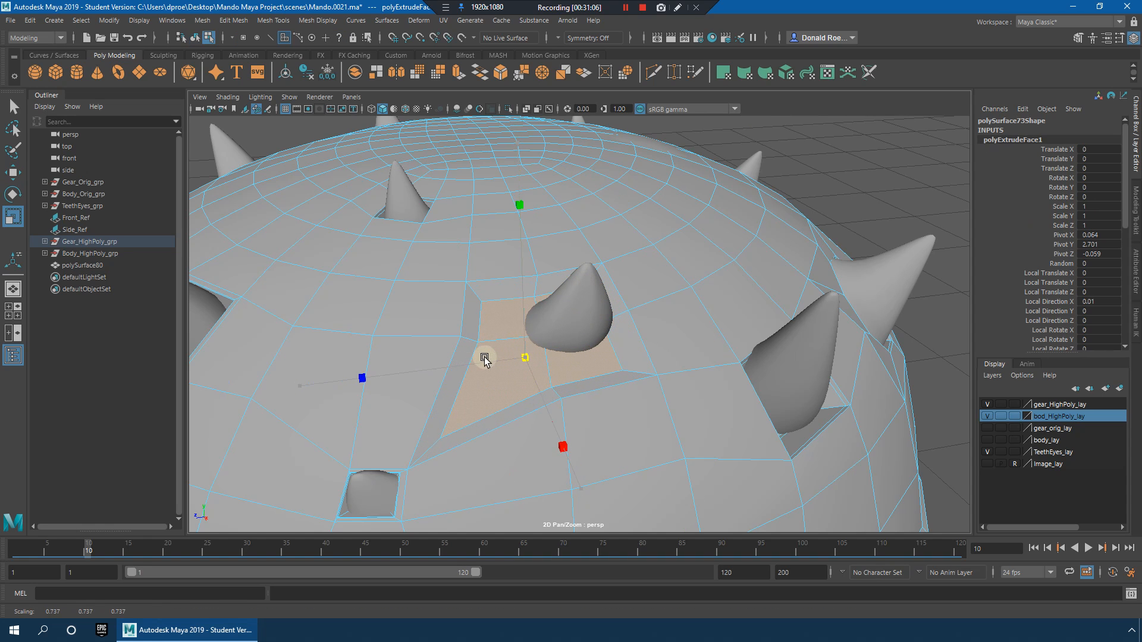
Step: Circularize the extruded faces around the horn
key(w)
alt+drag(593, 359, 583, 327)
shift+right_click(583, 328)
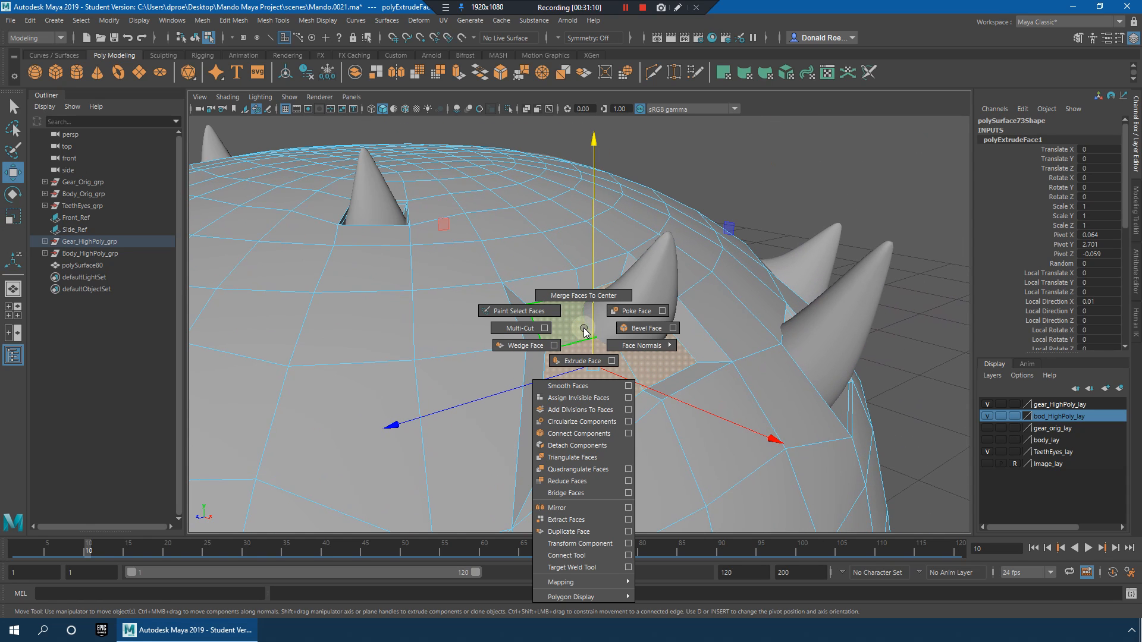
click(592, 425)
alt+drag(675, 362, 592, 333)
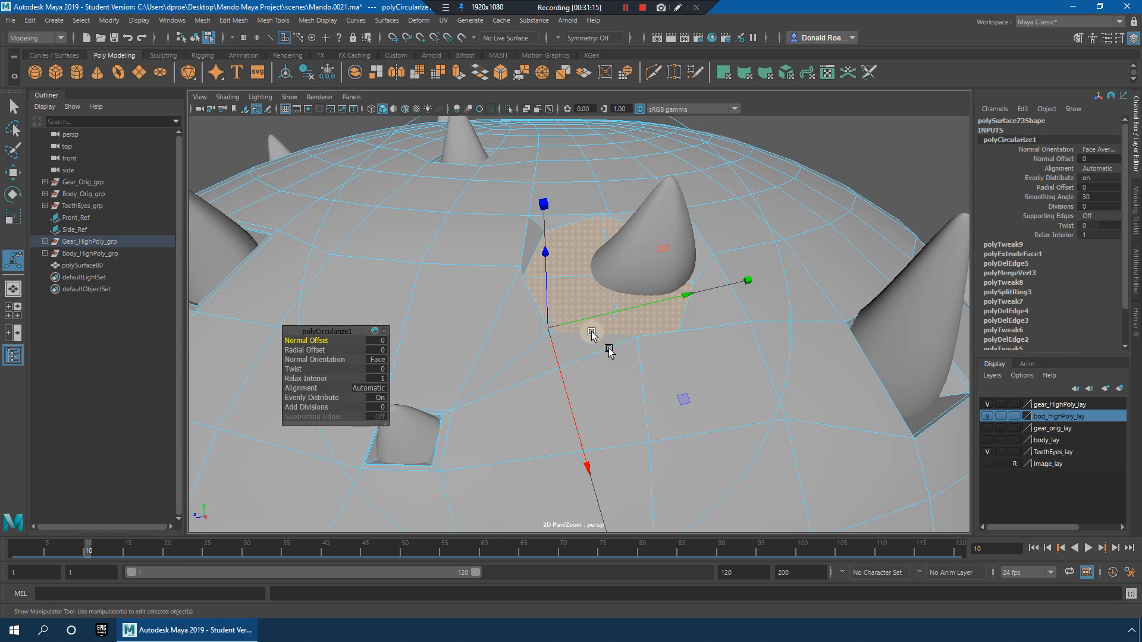
Step: Scale, move and rotate the circular face patch so that it surrounds the horn's base closely
key(e)
key(r)
drag(615, 287, 688, 299)
key(w)
drag(587, 289, 582, 321)
alt+middle_drag(581, 321, 573, 325)
drag(542, 315, 571, 308)
key(e)
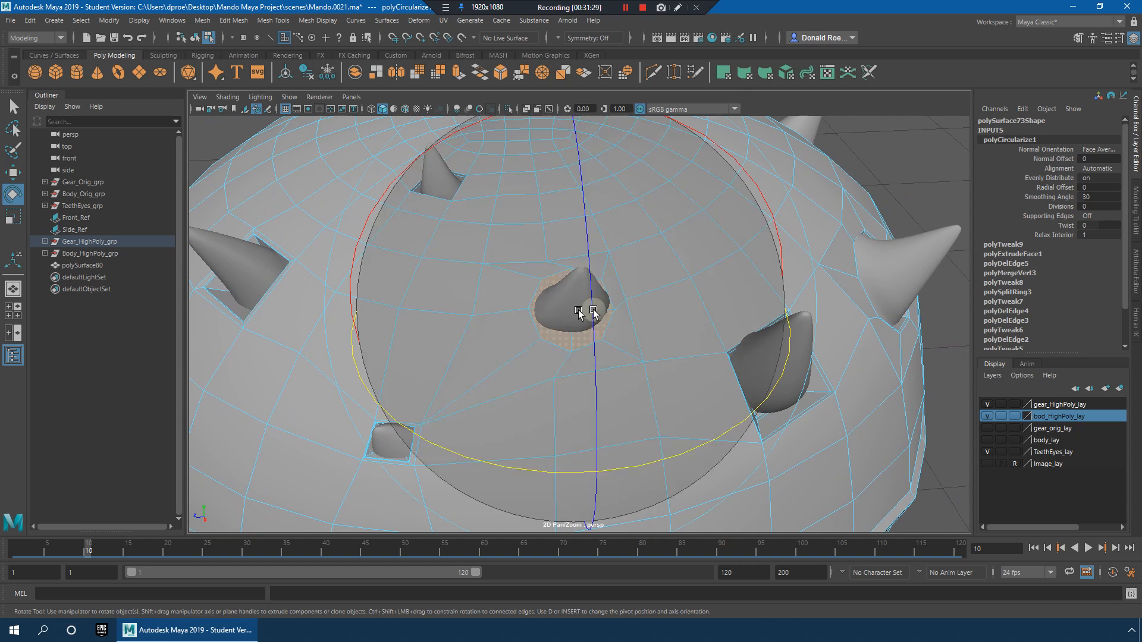
alt+drag(734, 209, 726, 237)
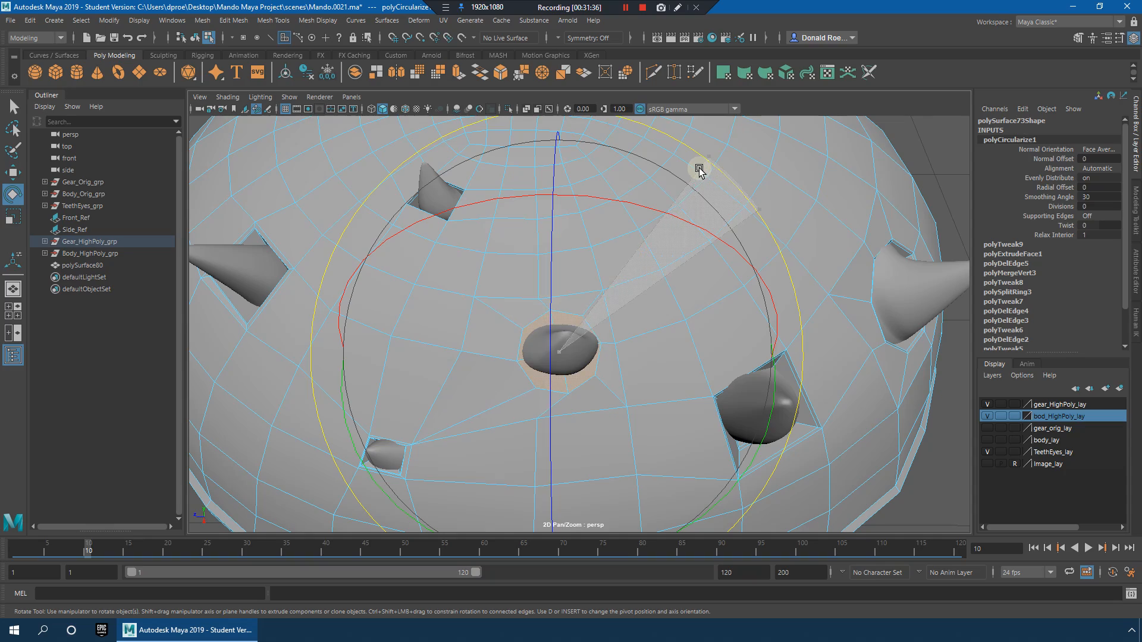
alt+drag(701, 170, 629, 326)
Step: Extrude the circular faces into the dome to form a recess around the horn, and check it in smooth preview
shift+right_drag(639, 256, 640, 300)
alt+drag(642, 311, 708, 271)
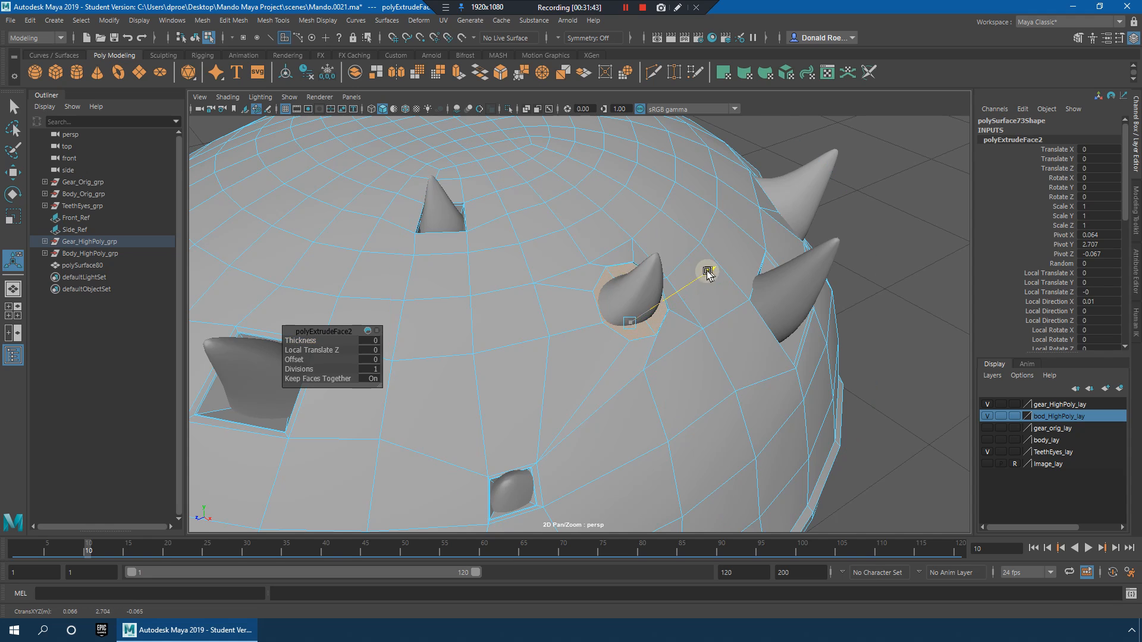
key(r)
alt+drag(647, 333, 571, 342)
key(3)
scroll(605, 335, up, 5)
key(1)
Step: Insert supporting edge loops outside and inside the rim of the horn's recess and compare it smoothed and unsmoothed
right_drag(634, 284, 594, 295)
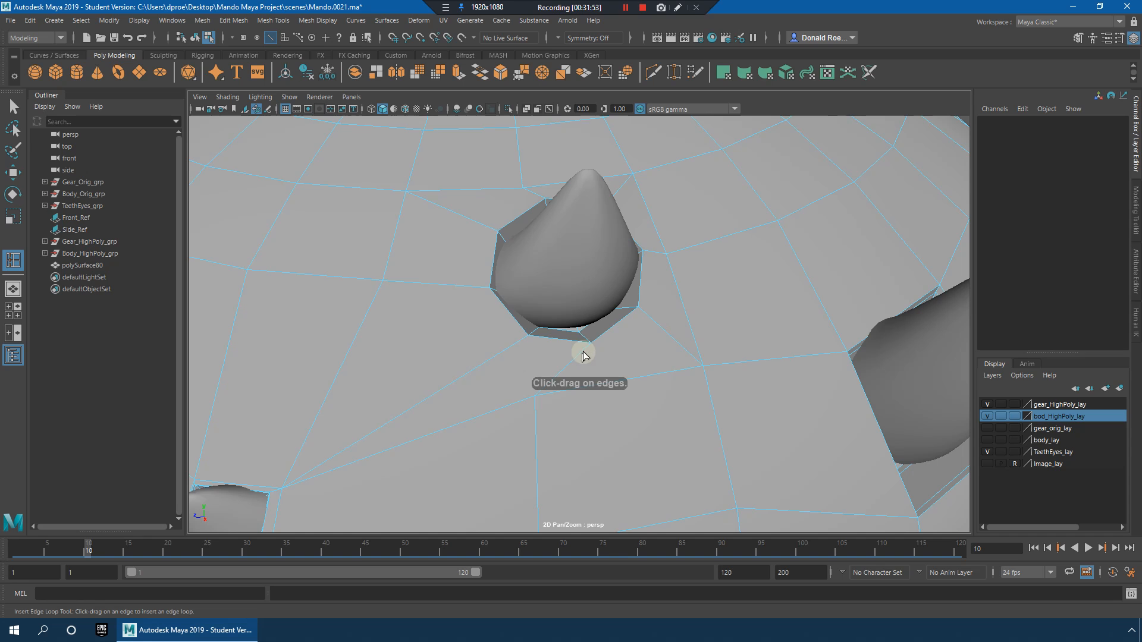
click(590, 349)
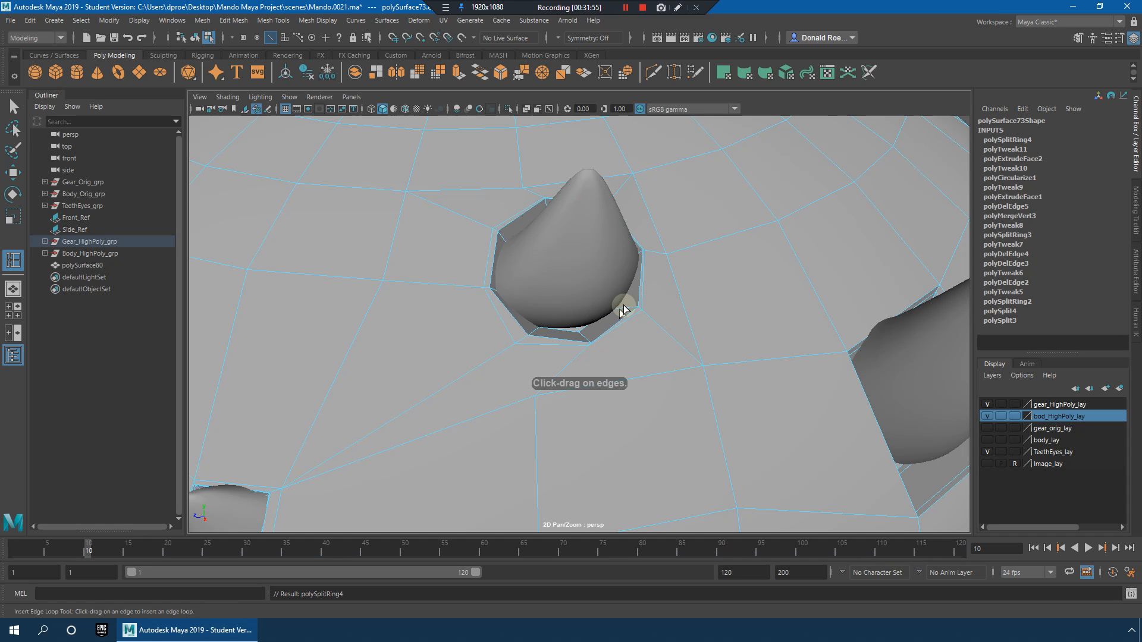
click(633, 311)
key(3)
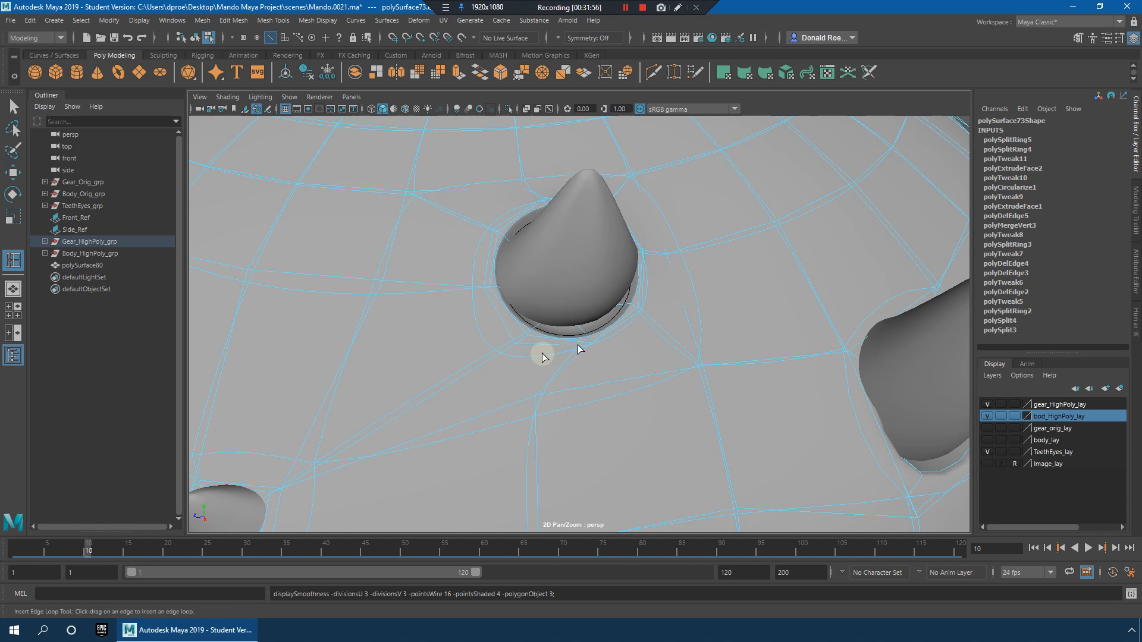
key(1)
Step: Delete the extra edges beside the horn's recess and return to object mode to inspect the dome
right_drag(487, 302, 497, 272)
shift+right_drag(503, 319, 458, 334)
key(e)
alt+right_drag(673, 349, 535, 348)
alt+drag(668, 351, 624, 312)
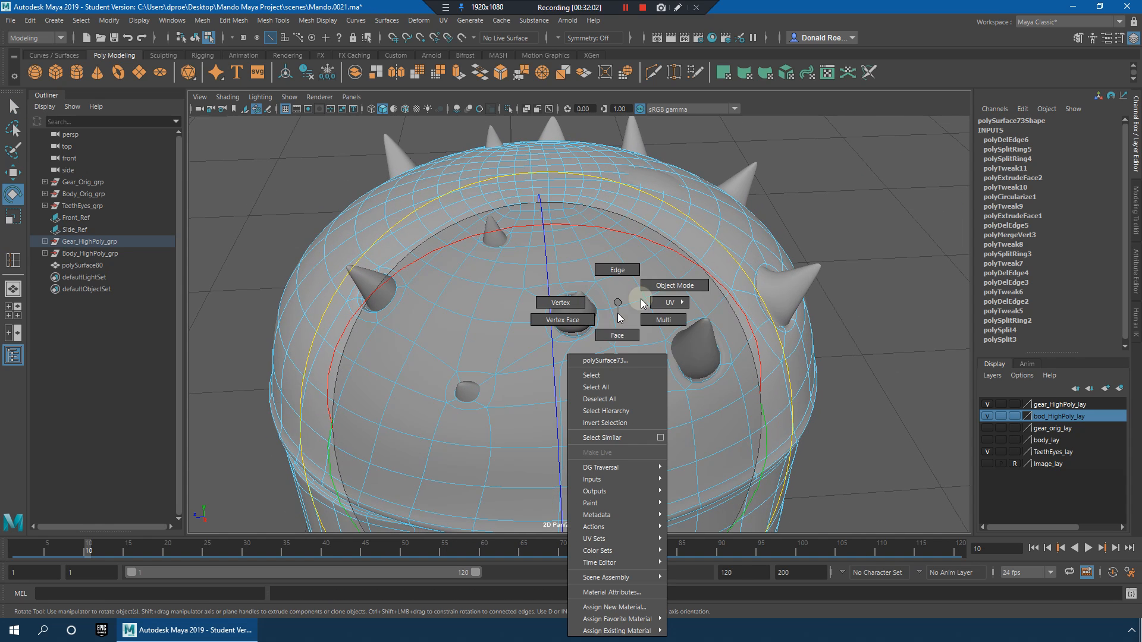
right_drag(617, 313, 661, 286)
click(834, 234)
alt+drag(779, 294, 765, 342)
alt+right_drag(684, 357, 721, 347)
alt+drag(690, 366, 700, 343)
Step: Turn off the helmet's smooth preview and undo its accidental rotation
click(578, 349)
alt+right_drag(580, 350, 599, 360)
key(1)
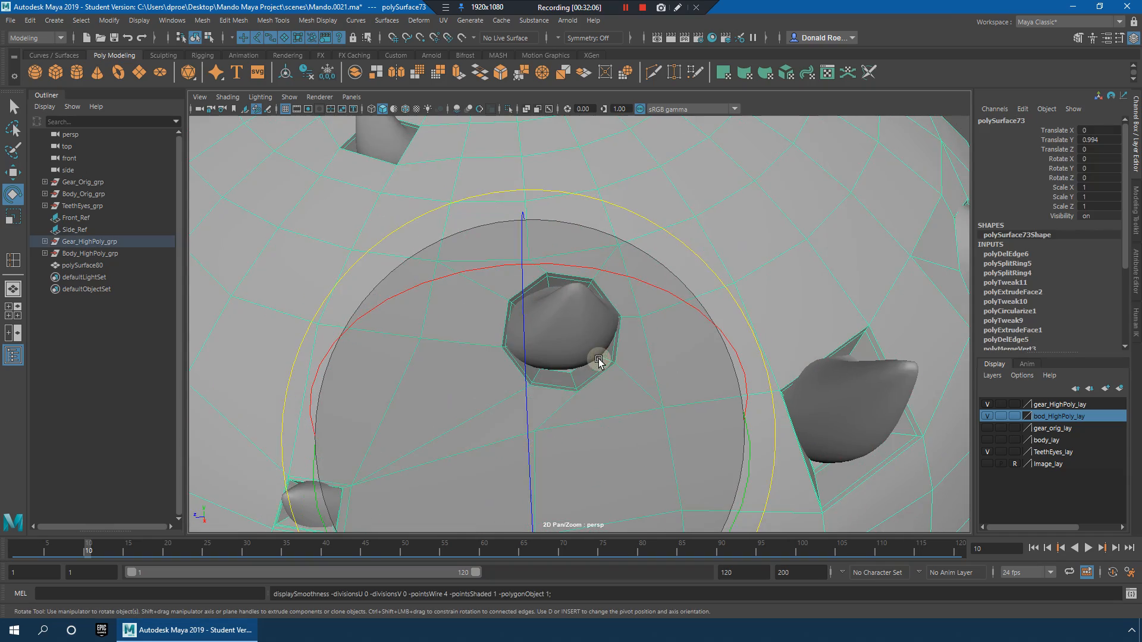
key(4)
key(ctrl+z)
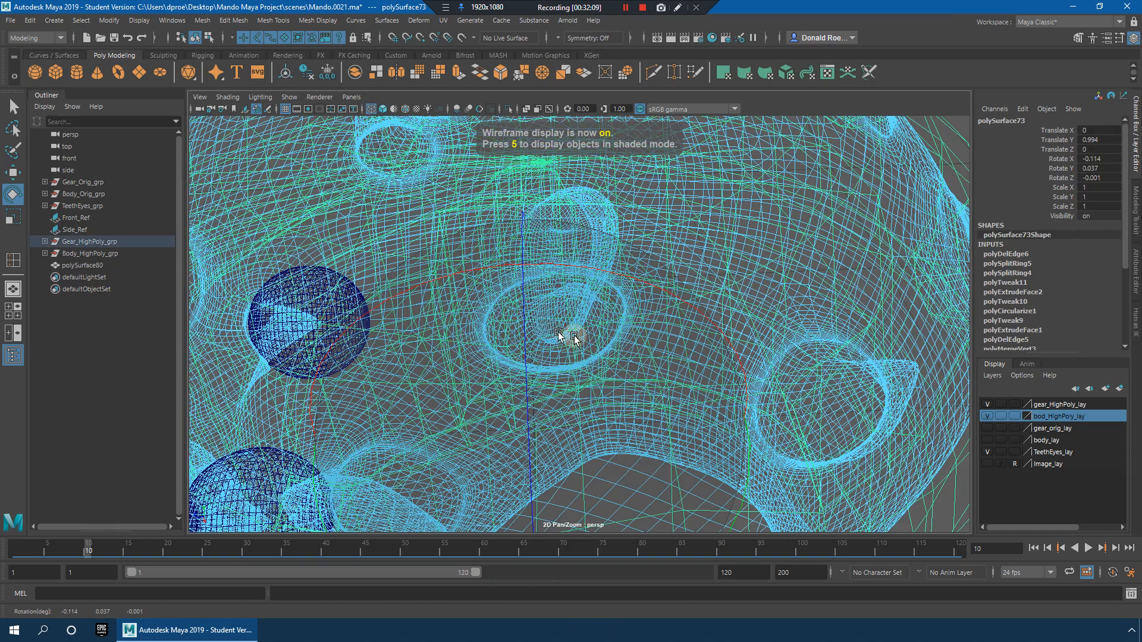
key(5)
Step: Set the bod_HighPoly_lay display layer to Reference and keep gear_HighPoly_lay selectable
right_drag(761, 256, 823, 224)
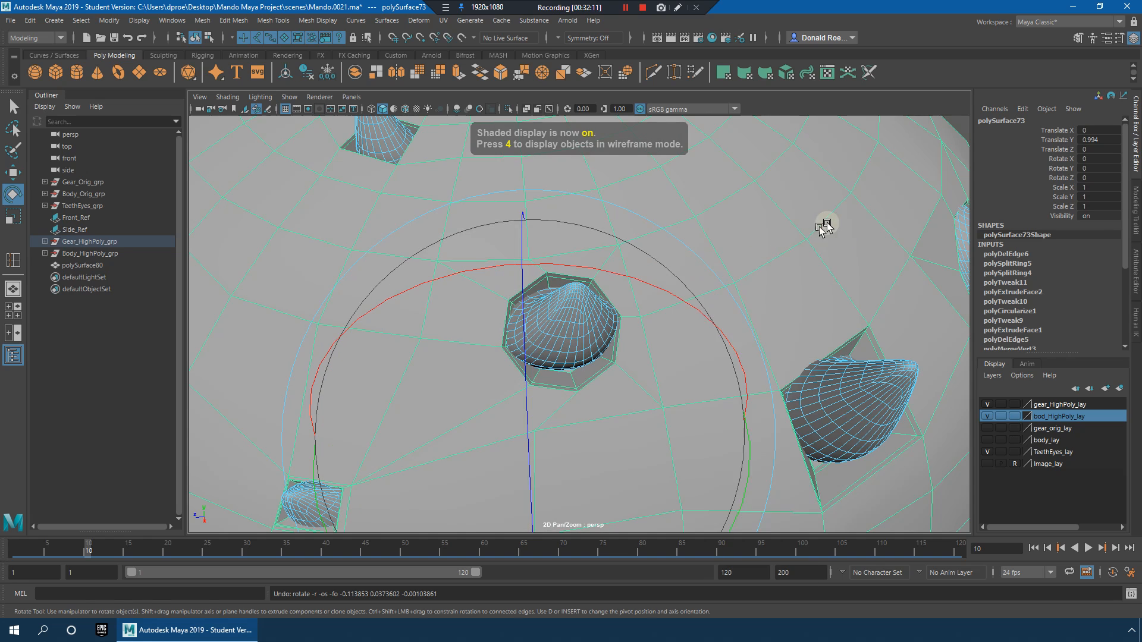
click(823, 224)
click(503, 252)
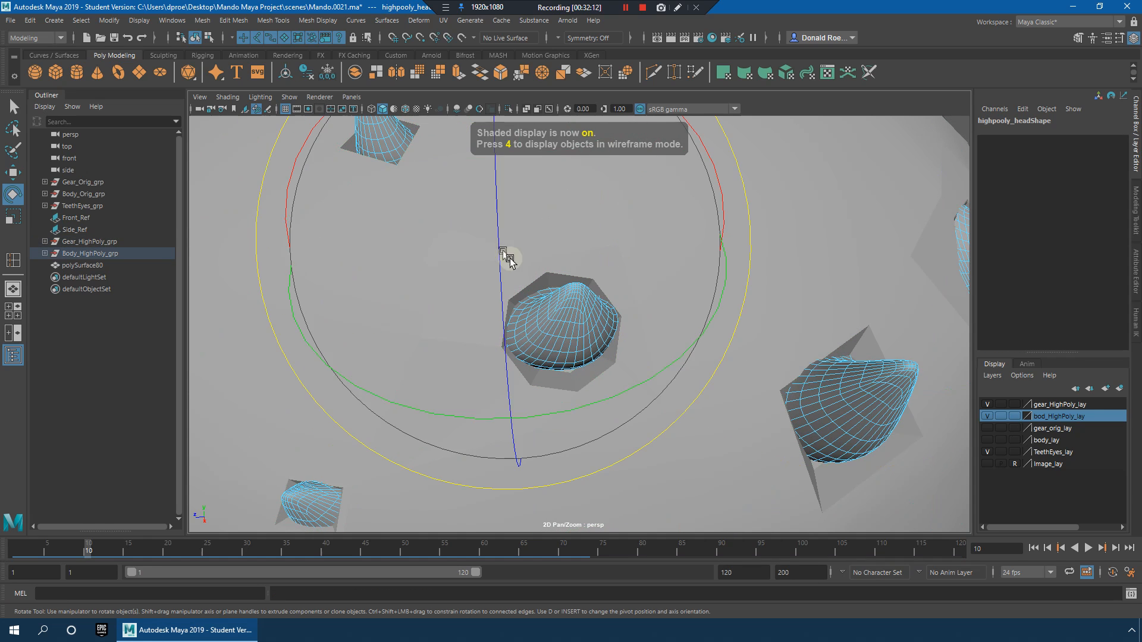
click(1017, 405)
click(1015, 404)
right_drag(811, 288, 854, 260)
click(797, 303)
click(1014, 415)
click(1014, 415)
double_click(1017, 405)
drag(1060, 428, 763, 364)
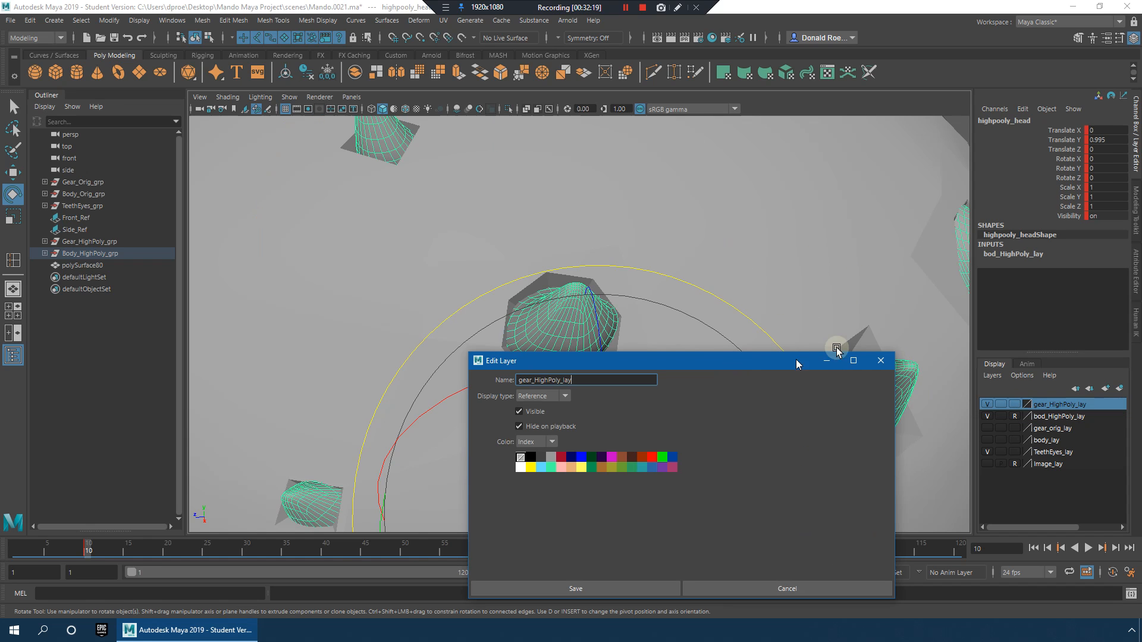
click(882, 364)
Step: Select the helmet faces inside the horn's recess, grow the selection to its walls and scale it
click(716, 258)
right_drag(788, 266, 786, 301)
key(4)
click(551, 326)
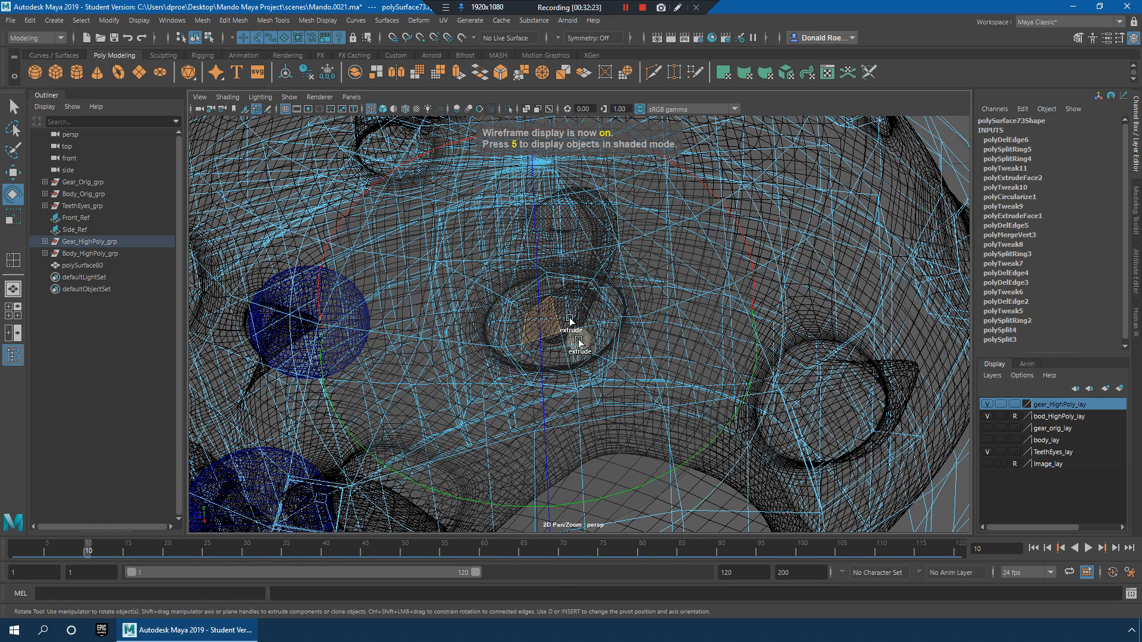
key(q)
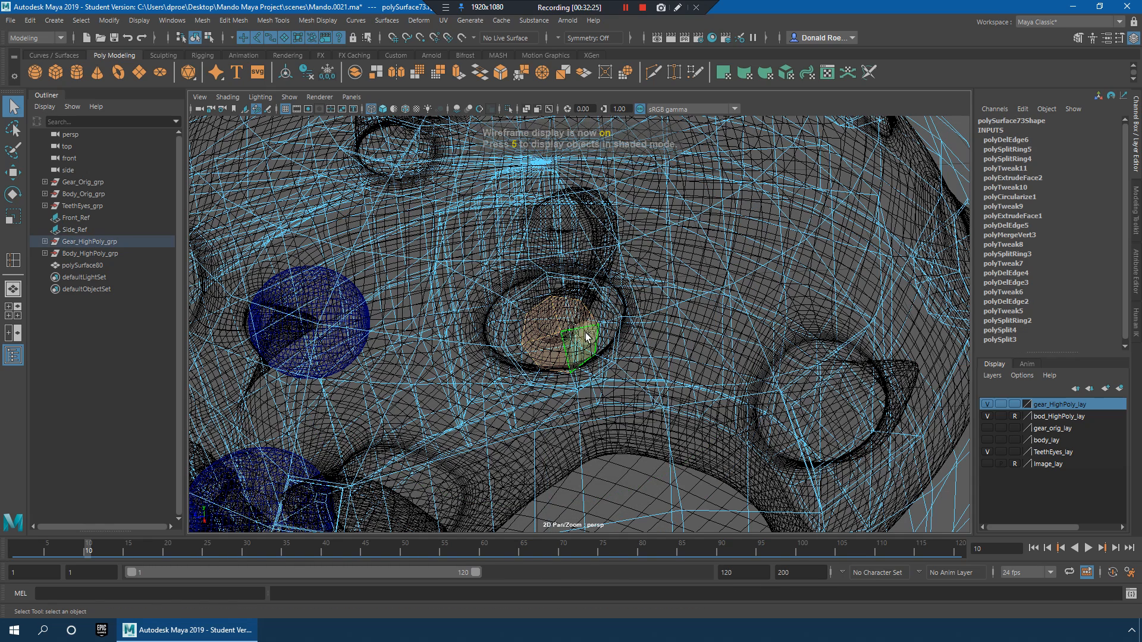
key(5)
key(r)
drag(565, 334, 566, 330)
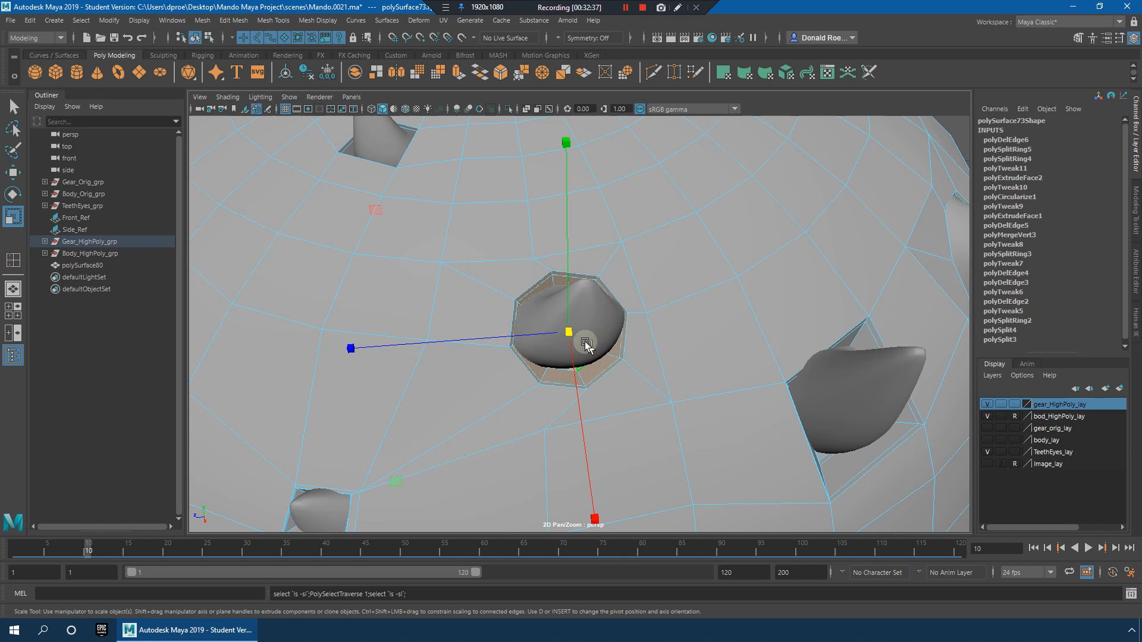
Step: Scale the selected recess faces down along X to flatten the opening around the horn
alt+drag(587, 343, 575, 334)
alt+drag(600, 504, 722, 424)
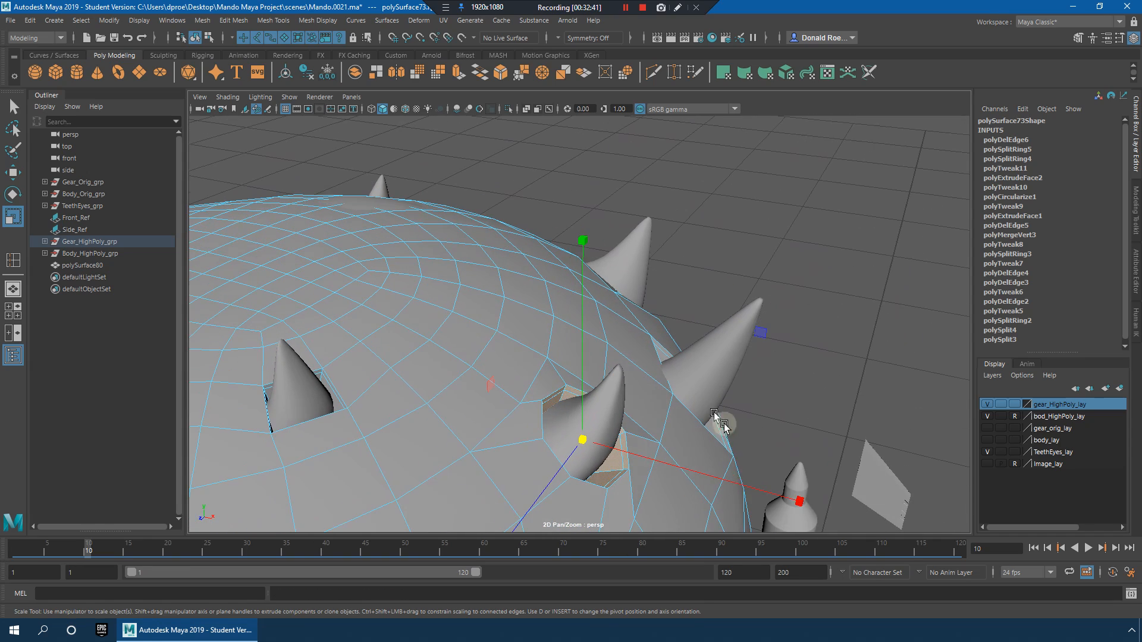
drag(809, 504, 799, 500)
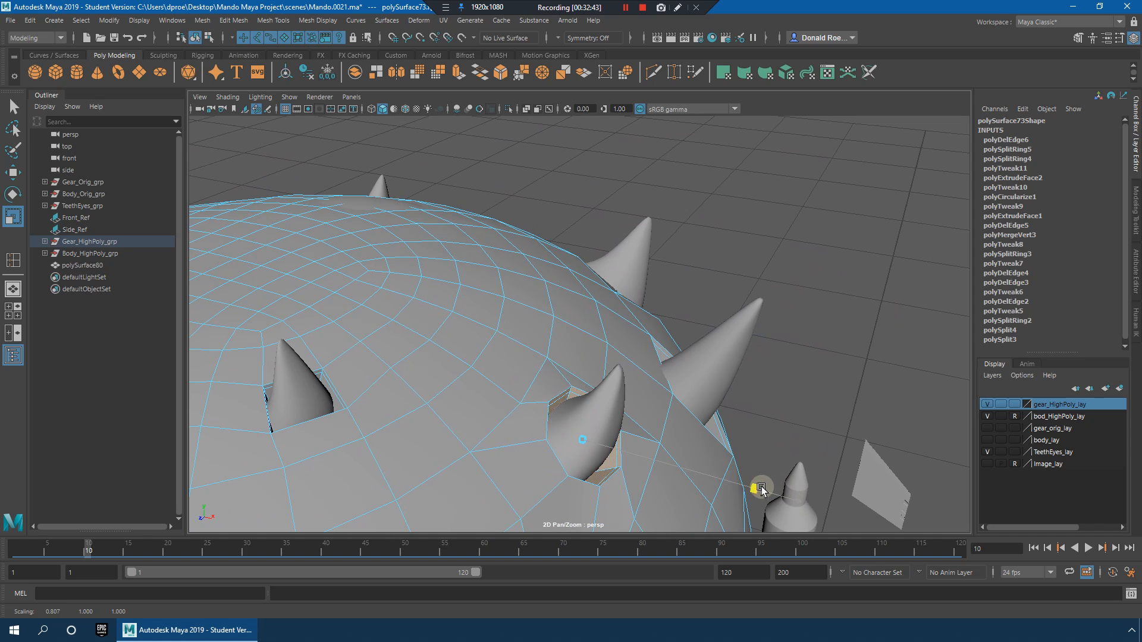
alt+drag(644, 308, 672, 277)
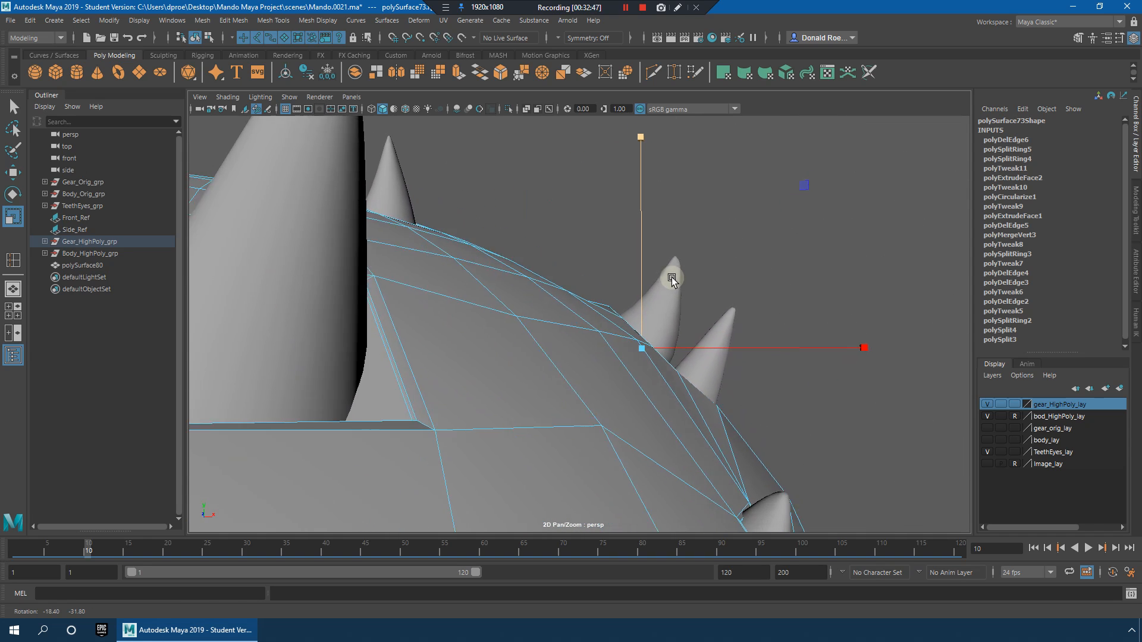
Step: Rotate the selected recess faces to follow the dome's slope, turn on smooth preview and clear the selection
key(f)
key(e)
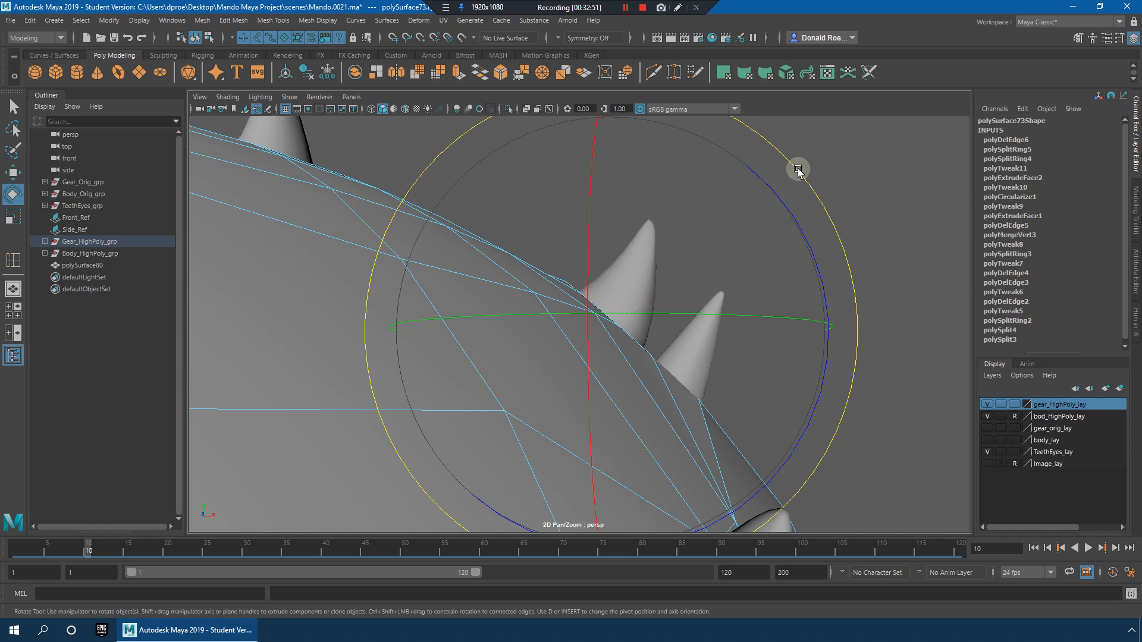
drag(820, 201, 793, 192)
alt+drag(868, 201, 714, 262)
key(3)
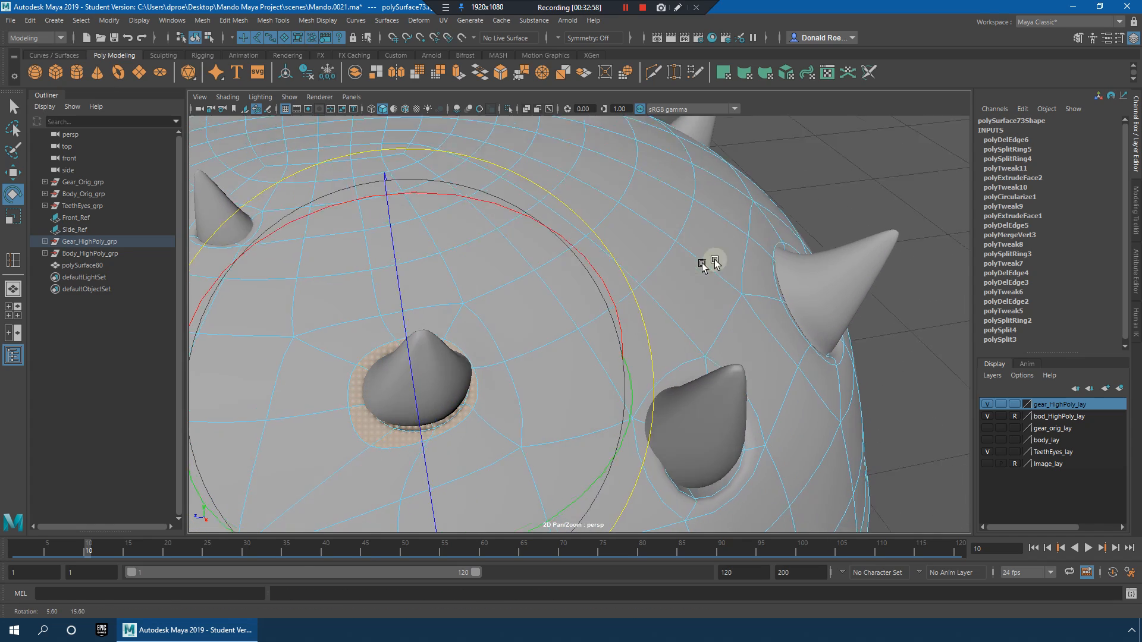
click(829, 185)
alt+drag(479, 318, 540, 338)
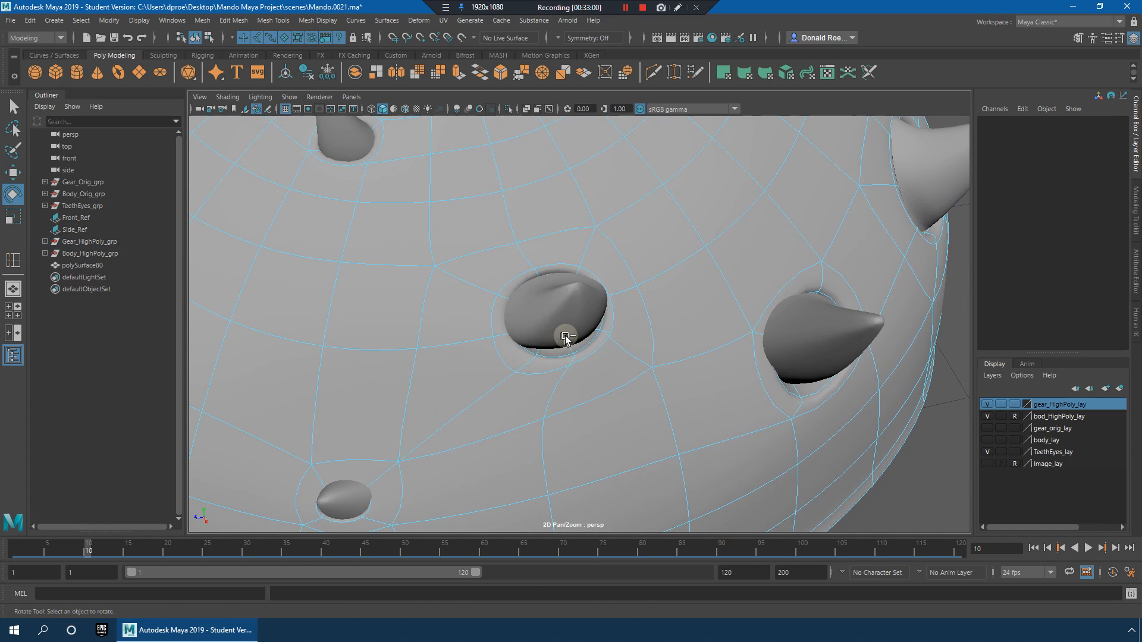
Step: Scale the recess inside the middle horn's opening slightly, return to object mode and show the helmet in smooth preview
click(565, 338)
key(t)
drag(556, 318, 570, 318)
key(1)
right_drag(625, 265, 675, 235)
alt+right_drag(757, 256, 693, 286)
right_drag(570, 263, 648, 236)
click(614, 259)
key(3)
click(790, 262)
alt+right_drag(761, 291, 821, 345)
alt+drag(744, 337, 613, 314)
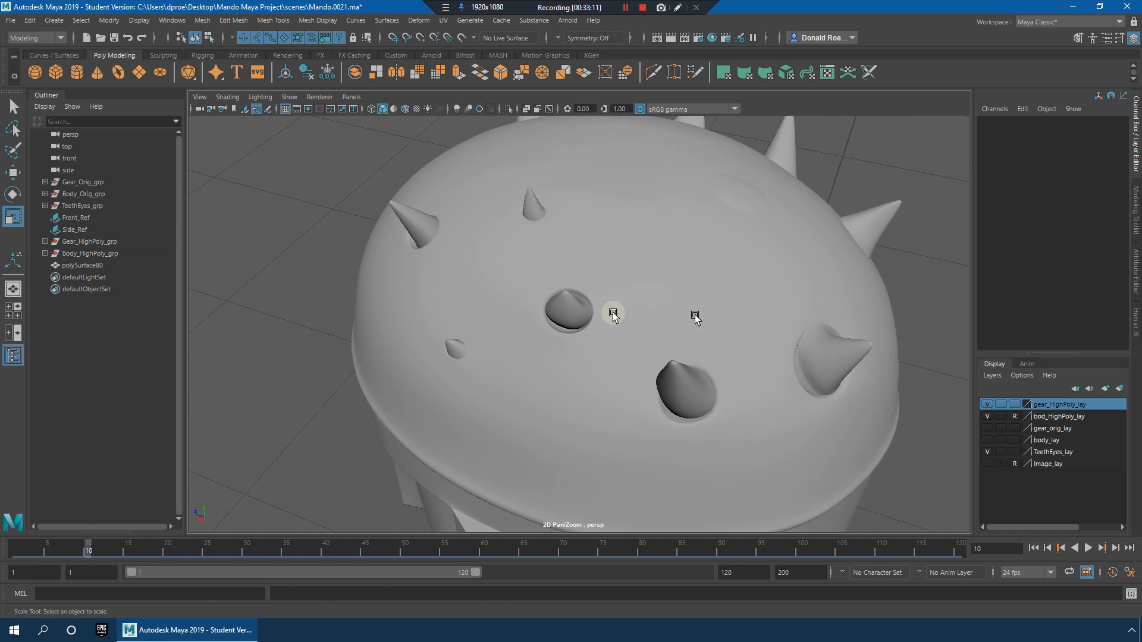
Step: Select the high-poly helmet, show the gear_orig_lay layer and raise the helmet over the original to Translate Y 1.818
click(734, 319)
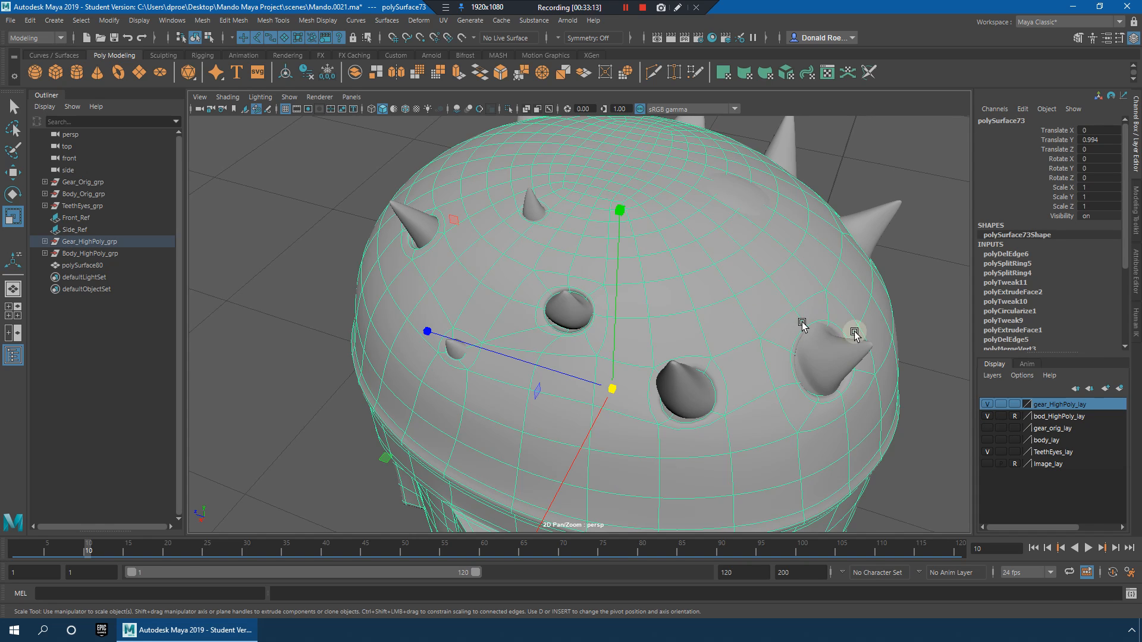
click(89, 551)
alt+right_drag(844, 283, 736, 280)
alt+drag(736, 280, 794, 241)
alt+right_drag(794, 241, 597, 387)
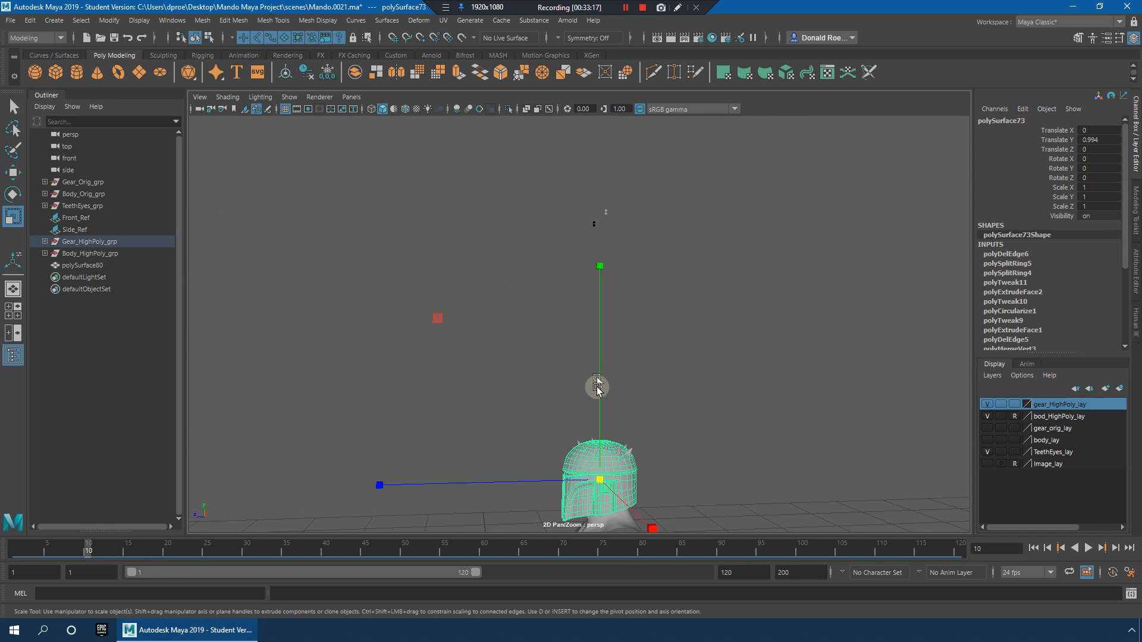
click(987, 428)
drag(594, 395, 617, 268)
key(ctrl+z)
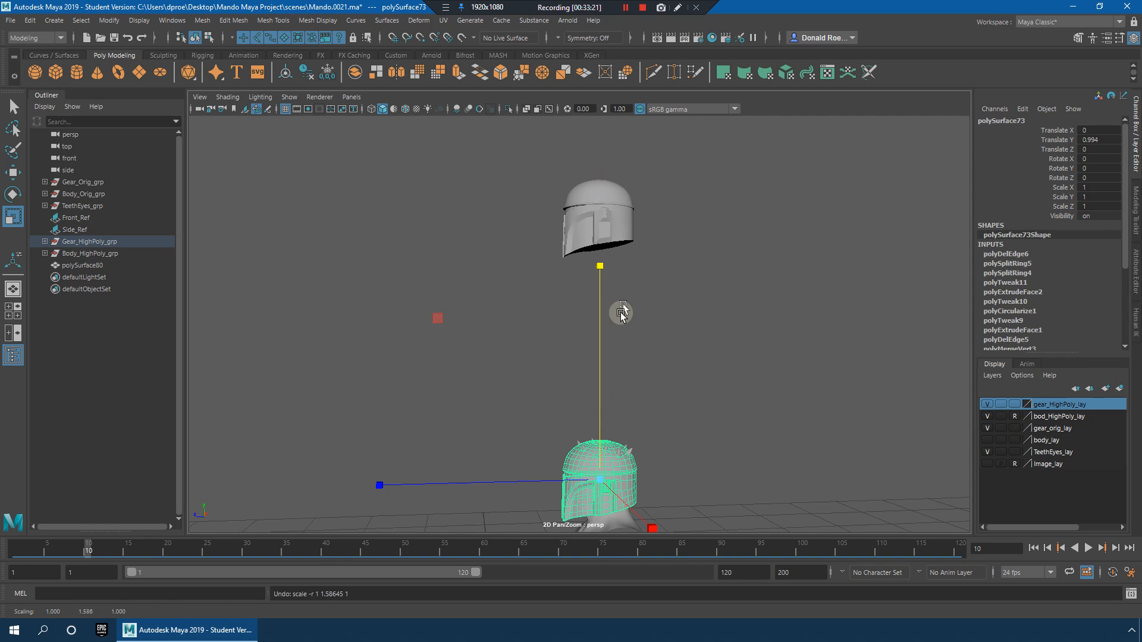
key(w)
drag(601, 357, 619, 102)
key(f)
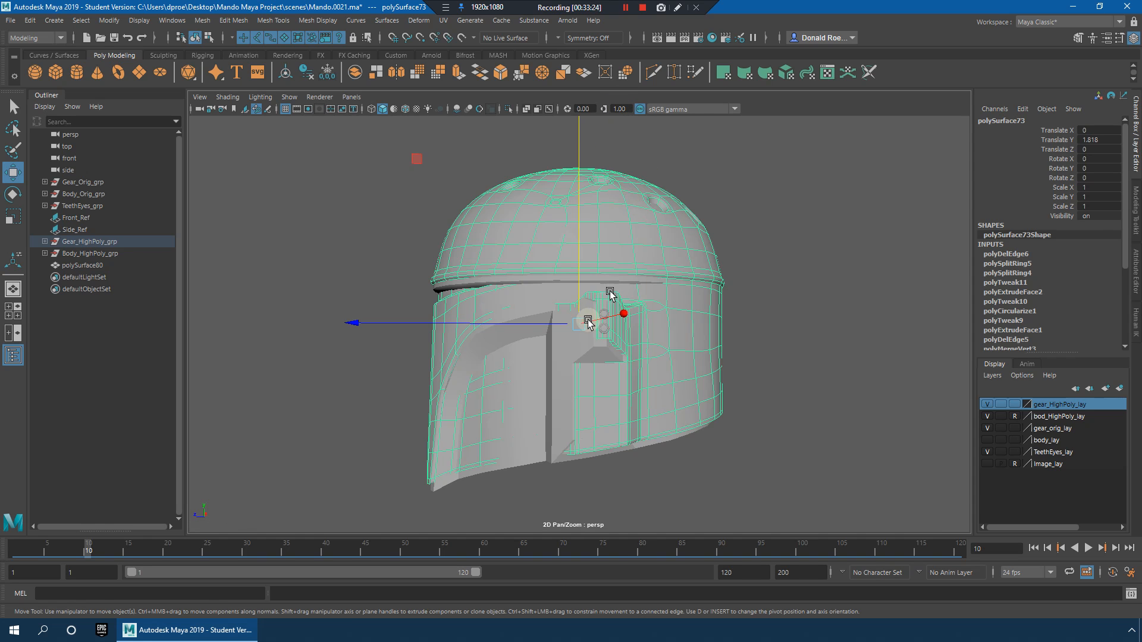
Step: Lower the high-poly helmet slightly to Translate Y 1.812, inspect the overlap from all sides and deselect it
alt+right_drag(587, 320, 609, 323)
alt+middle_drag(571, 425, 654, 285)
drag(667, 132, 666, 143)
alt+middle_drag(696, 171, 681, 257)
alt+drag(680, 257, 651, 255)
alt+right_drag(646, 267, 724, 331)
alt+drag(723, 331, 612, 238)
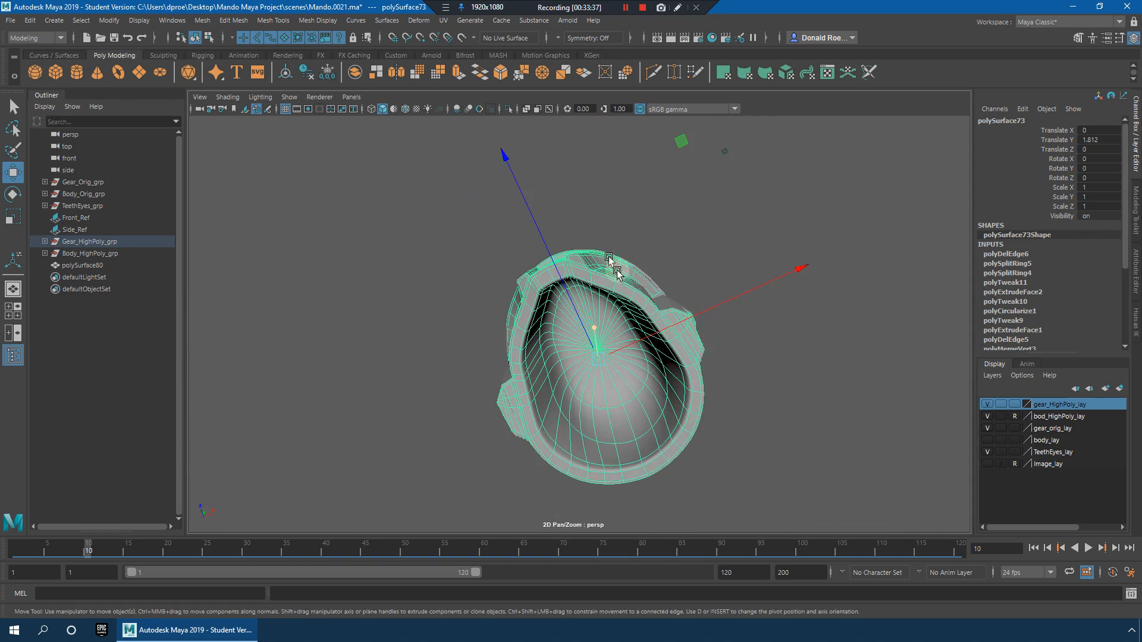
alt+right_drag(612, 237, 696, 288)
alt+drag(695, 288, 644, 334)
alt+right_drag(645, 333, 606, 321)
alt+drag(609, 323, 684, 351)
click(897, 422)
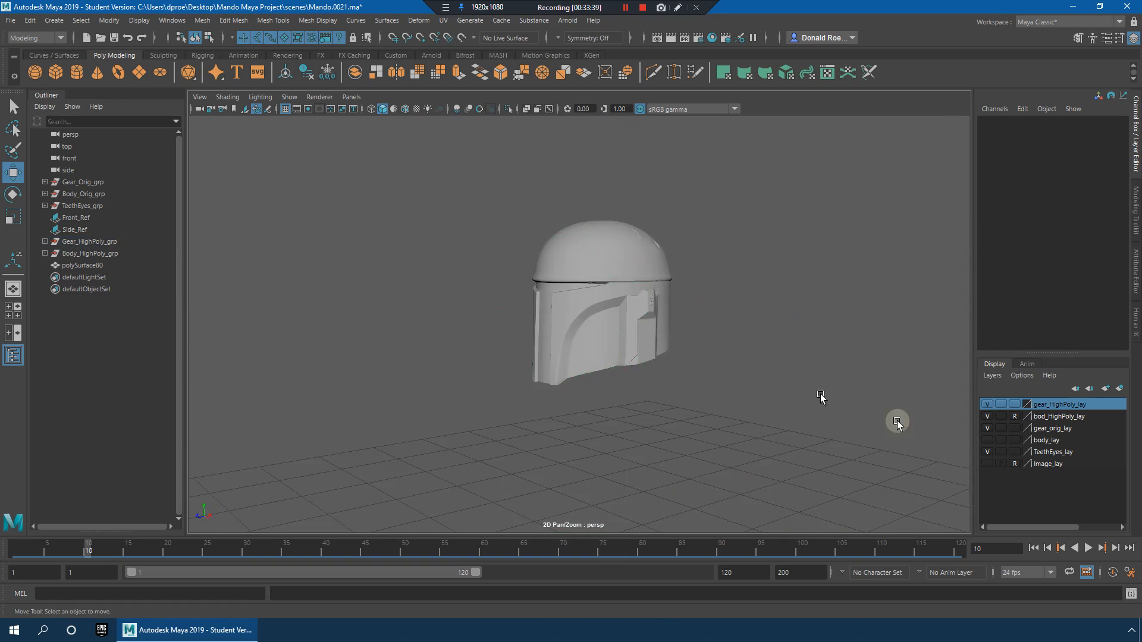
Step: Toggle the body_lay display layer on and off to compare the original head with the high-poly head
alt+right_drag(821, 398, 699, 440)
alt+middle_drag(698, 440, 685, 295)
alt+right_drag(698, 321, 734, 373)
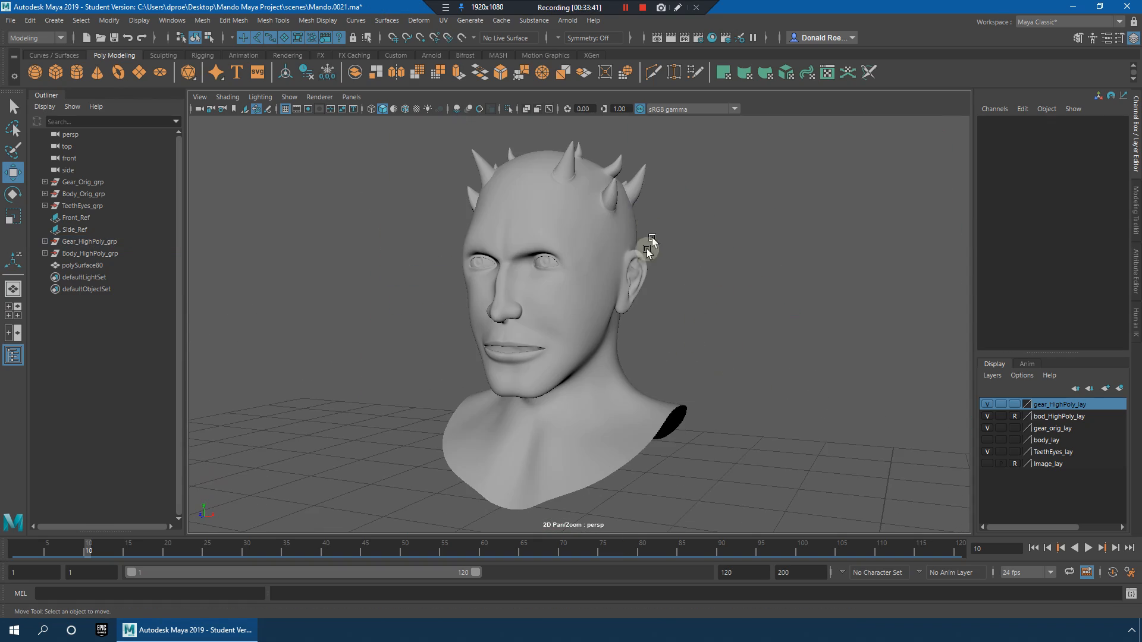
click(987, 440)
click(988, 440)
click(987, 440)
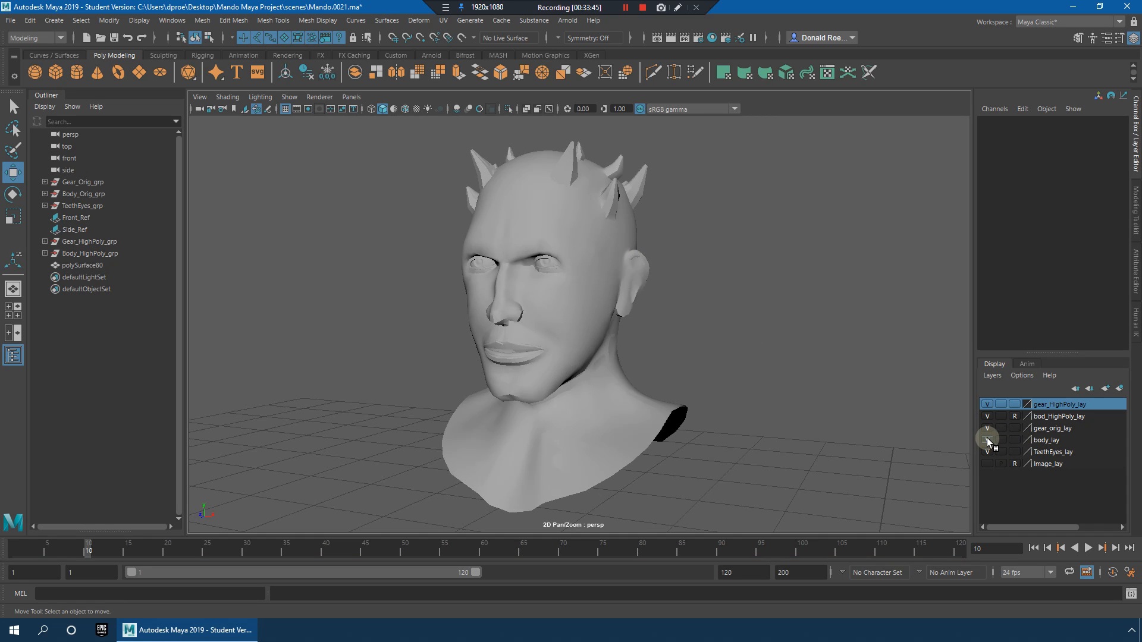
click(988, 440)
alt+drag(639, 336, 711, 350)
Step: Turn off Reference mode on bod_HighPoly_lay and select the high-poly head at the back of the ear
click(1018, 417)
click(546, 332)
alt+drag(545, 332, 818, 324)
alt+middle_drag(818, 324, 812, 363)
alt+drag(811, 362, 755, 364)
alt+right_drag(754, 364, 811, 326)
click(810, 326)
alt+drag(810, 326, 719, 369)
alt+drag(661, 302, 677, 323)
click(678, 323)
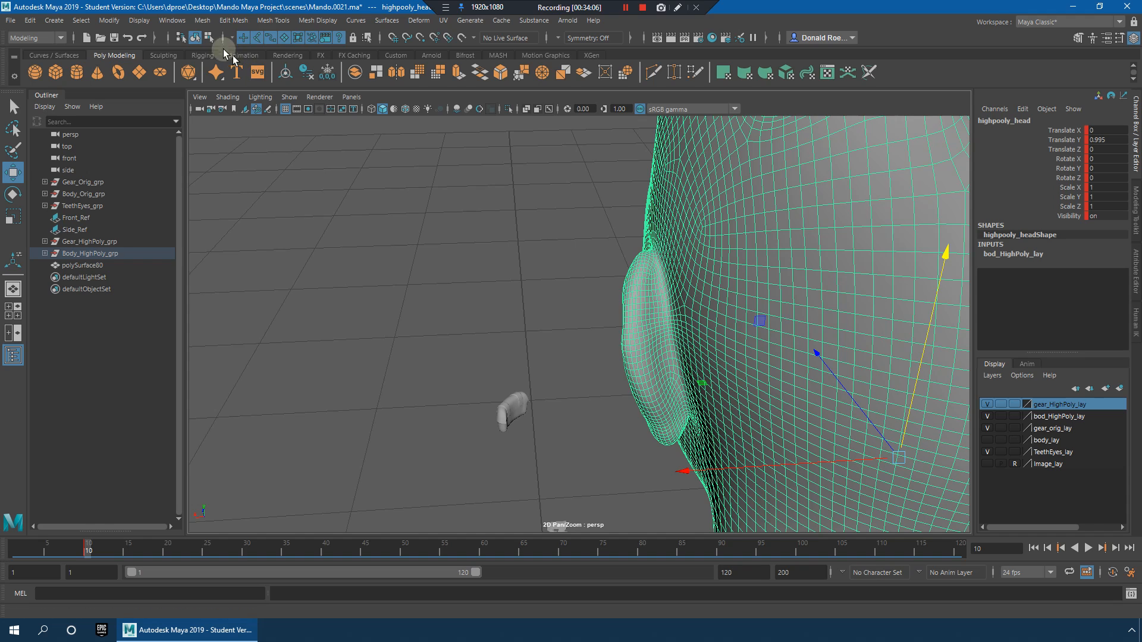
Step: Activate the sculpting Smooth Tool on the head with Object X symmetry and a brush strength of 73.654
click(271, 21)
mouse_move(333, 195)
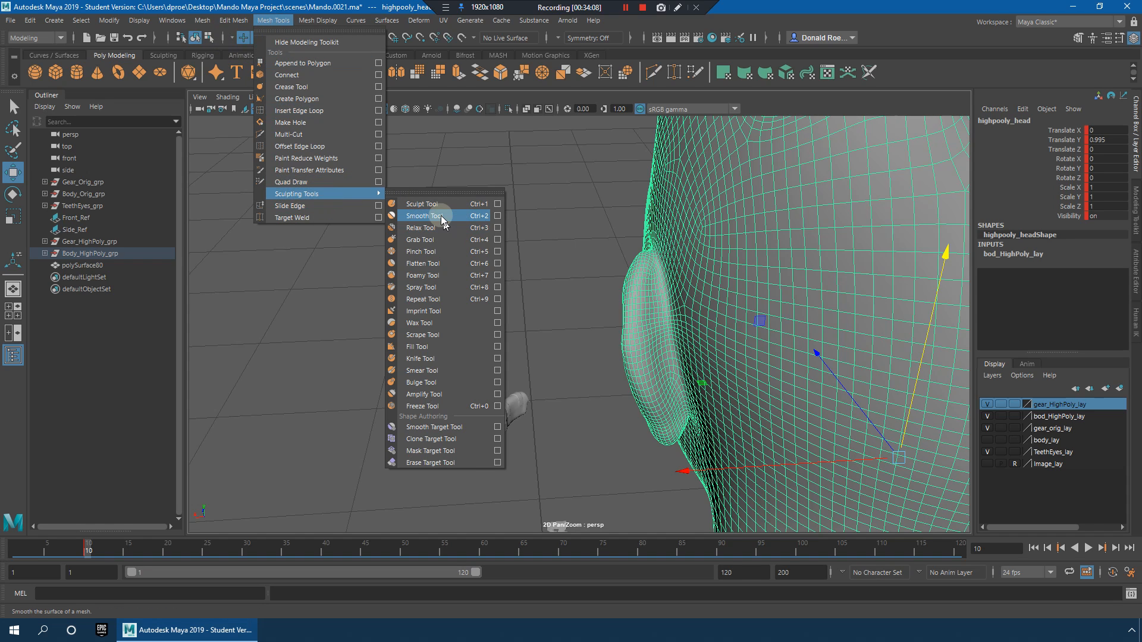
click(424, 216)
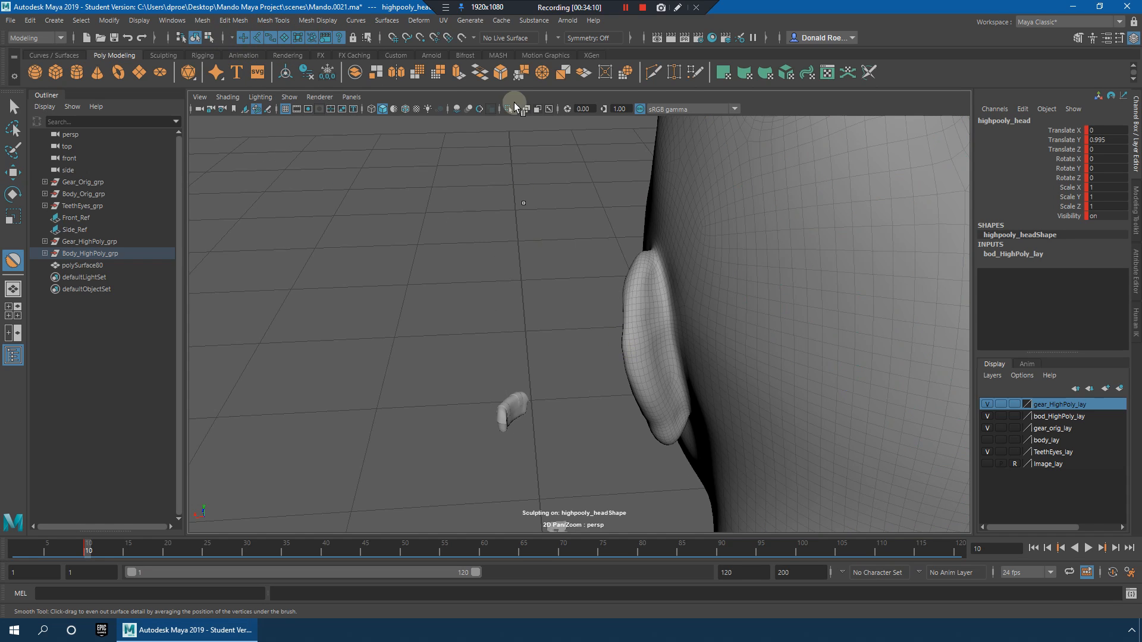
click(580, 37)
click(582, 55)
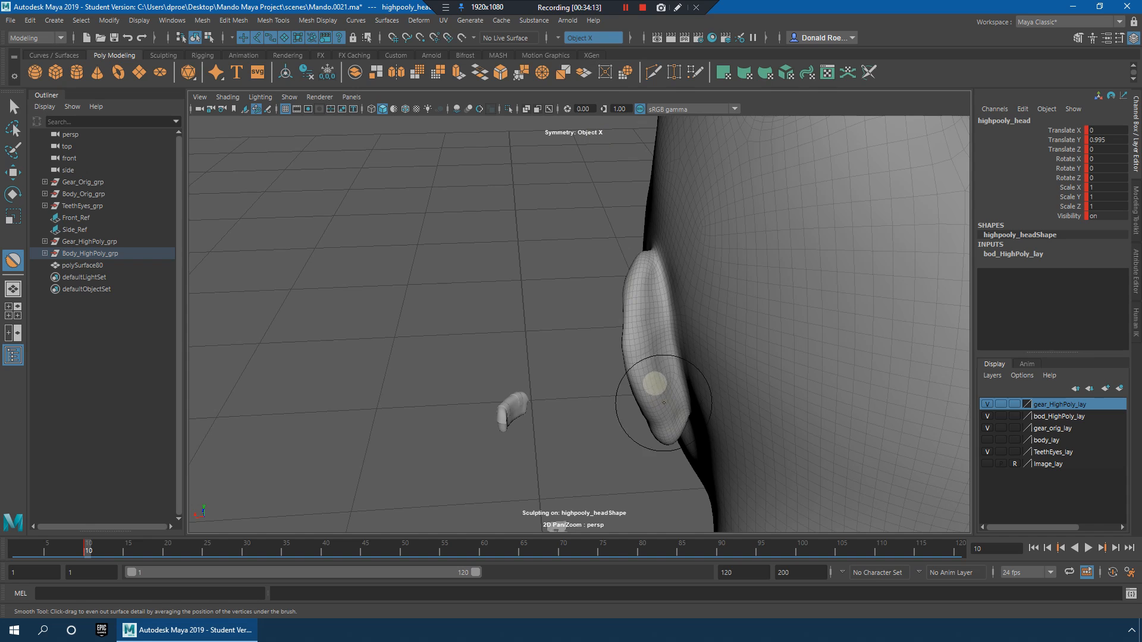
key(f)
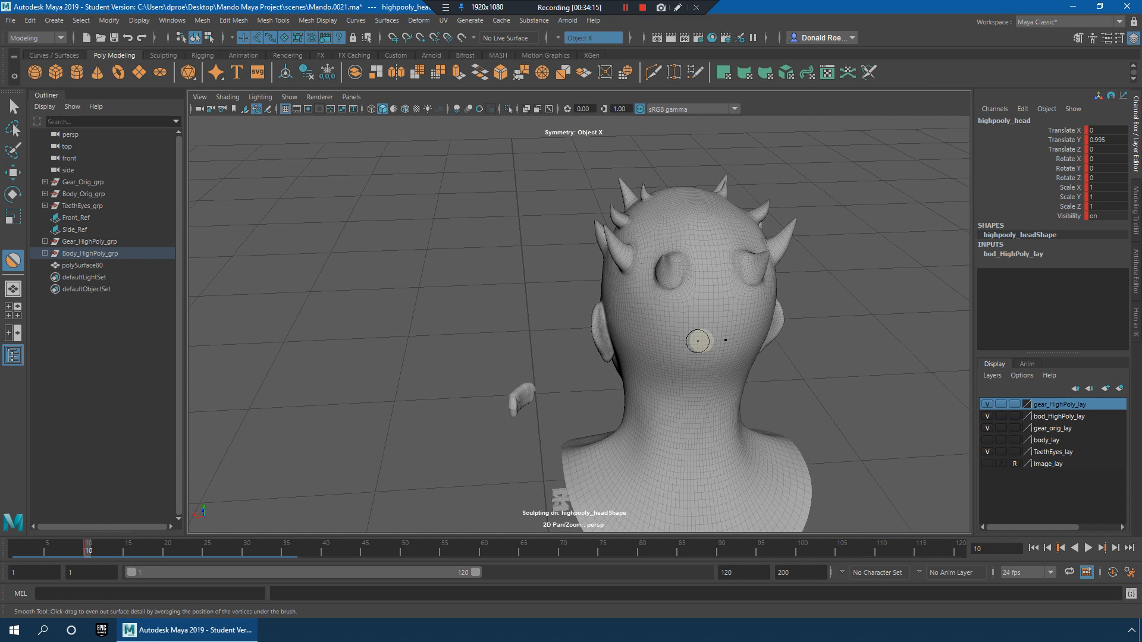
mouse_move(684, 339)
alt+right_down()
mouse_move(657, 339)
mouse_move(718, 352)
mouse_move(661, 314)
alt+right_up()
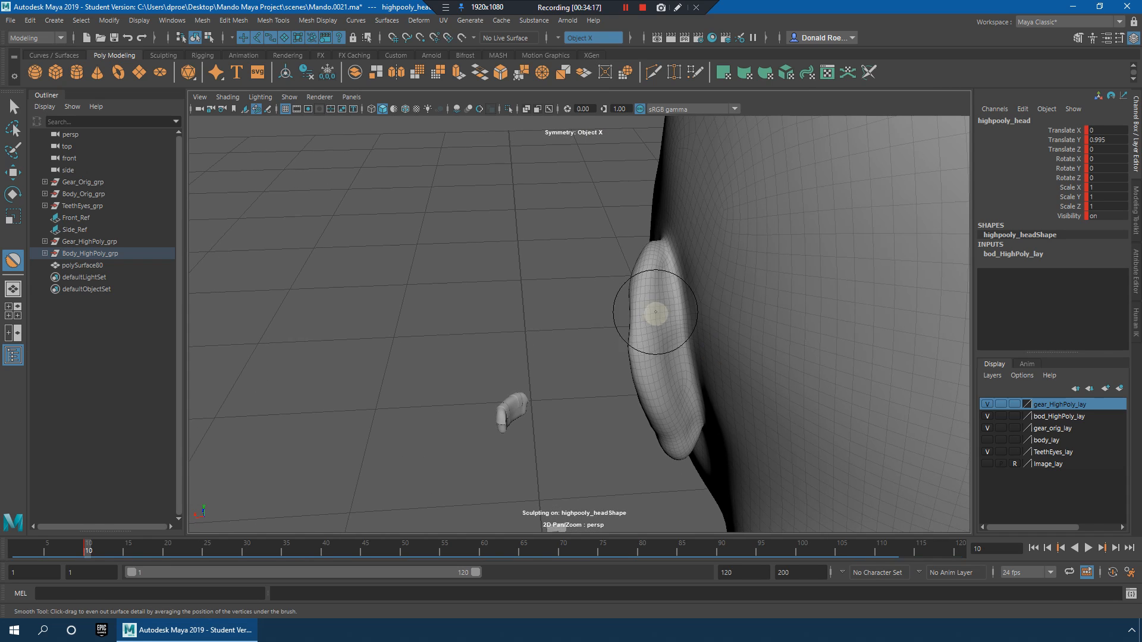
double_click(13, 262)
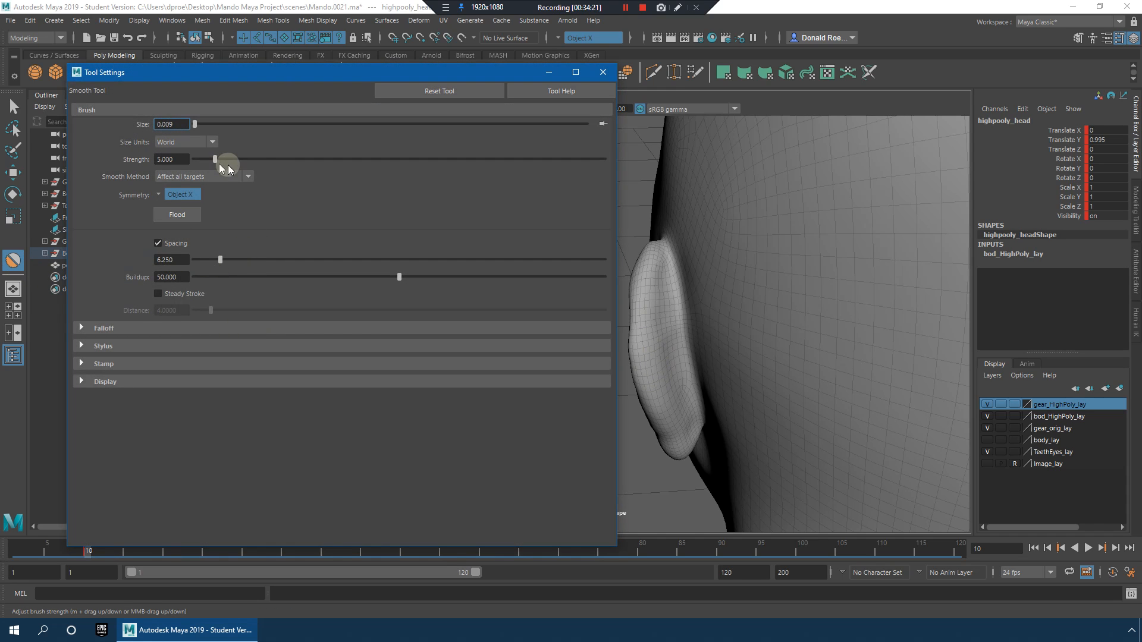
drag(440, 72, 314, 127)
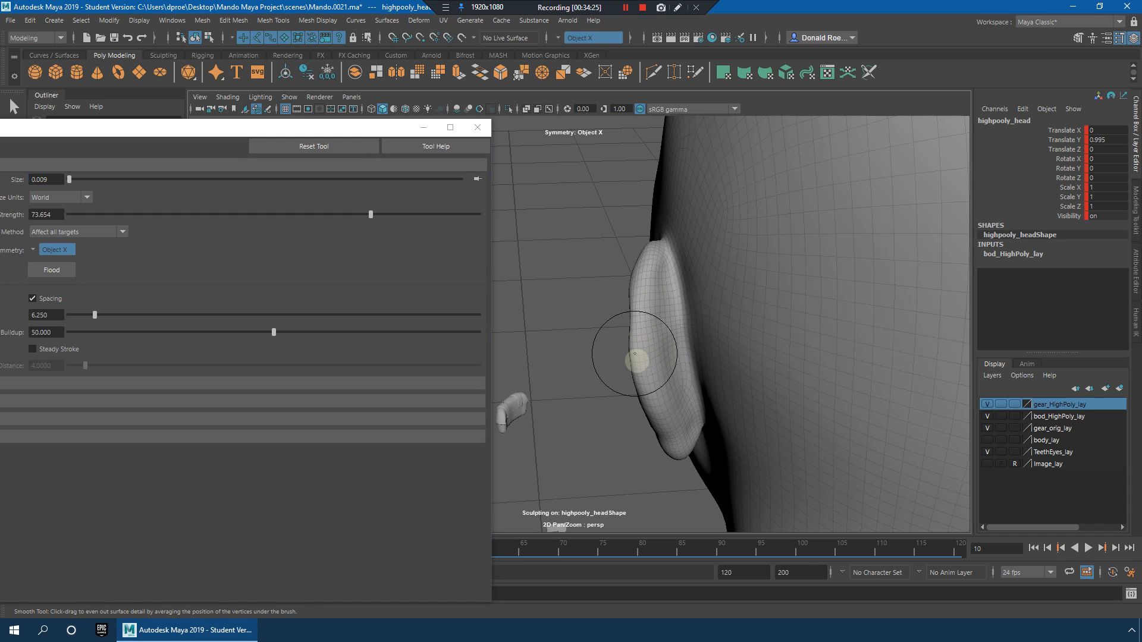
Step: Smooth the outer rim and back of the ear with the brush, leave the tool and deselect the head
alt+drag(671, 322, 766, 264)
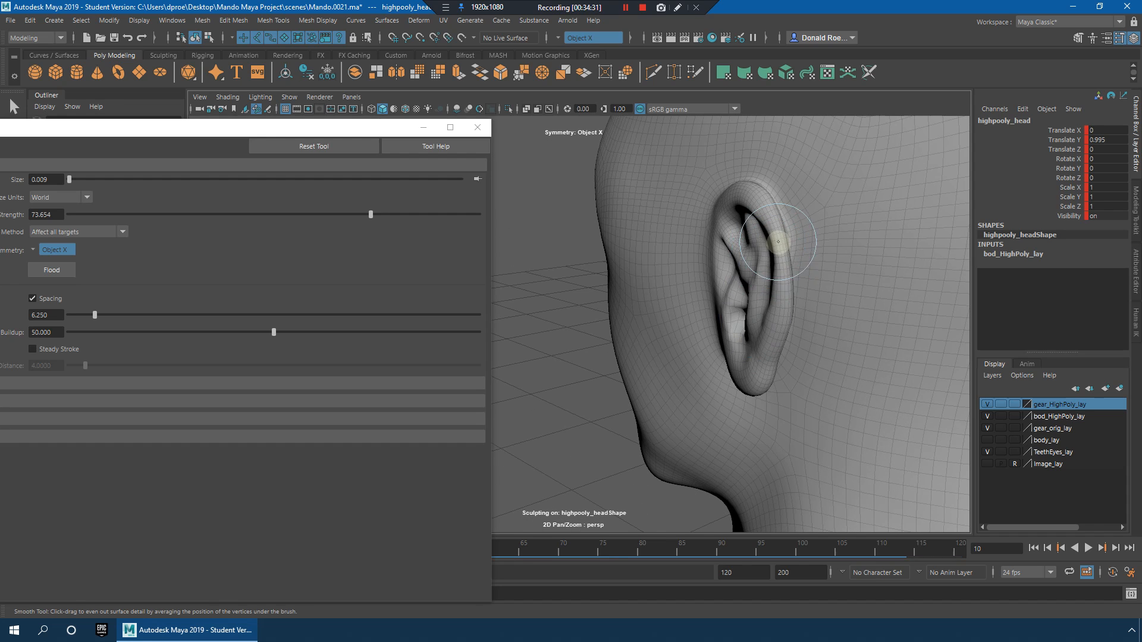
mouse_move(766, 328)
alt+mouse_down()
mouse_move(779, 327)
mouse_move(683, 255)
mouse_move(739, 262)
mouse_move(739, 233)
mouse_move(715, 256)
alt+mouse_up()
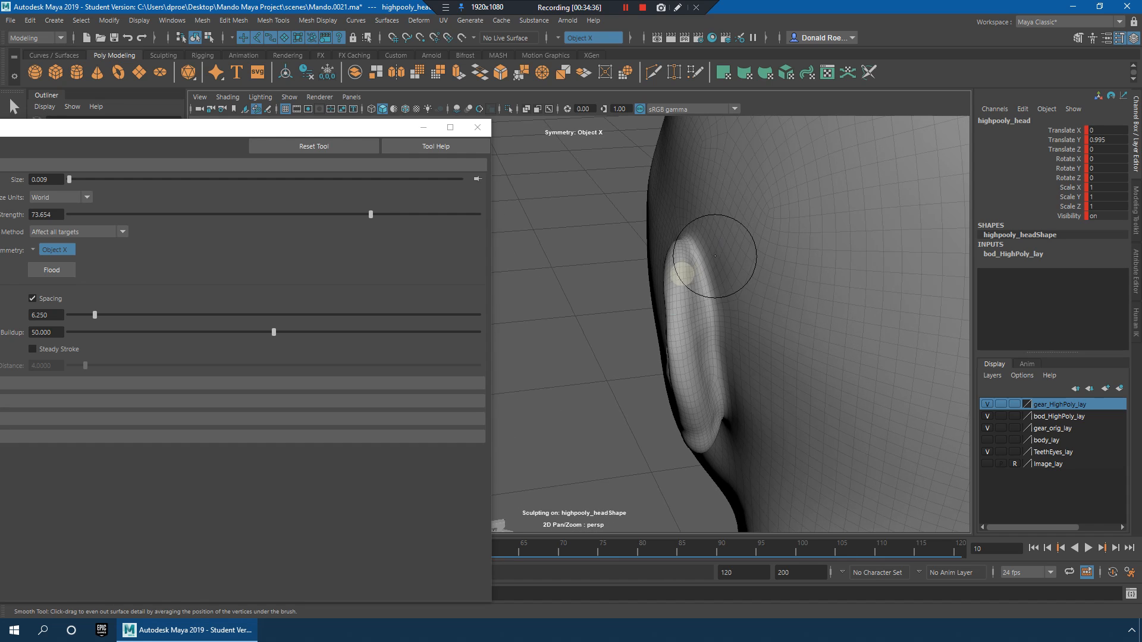
alt+drag(688, 331, 658, 317)
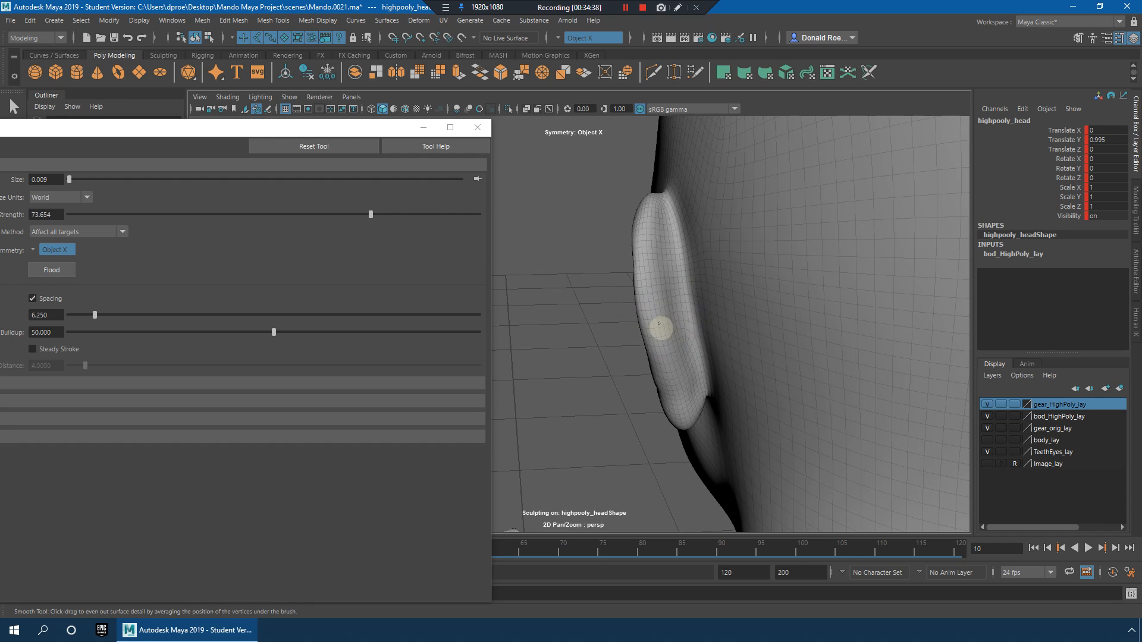
alt+drag(685, 400, 728, 379)
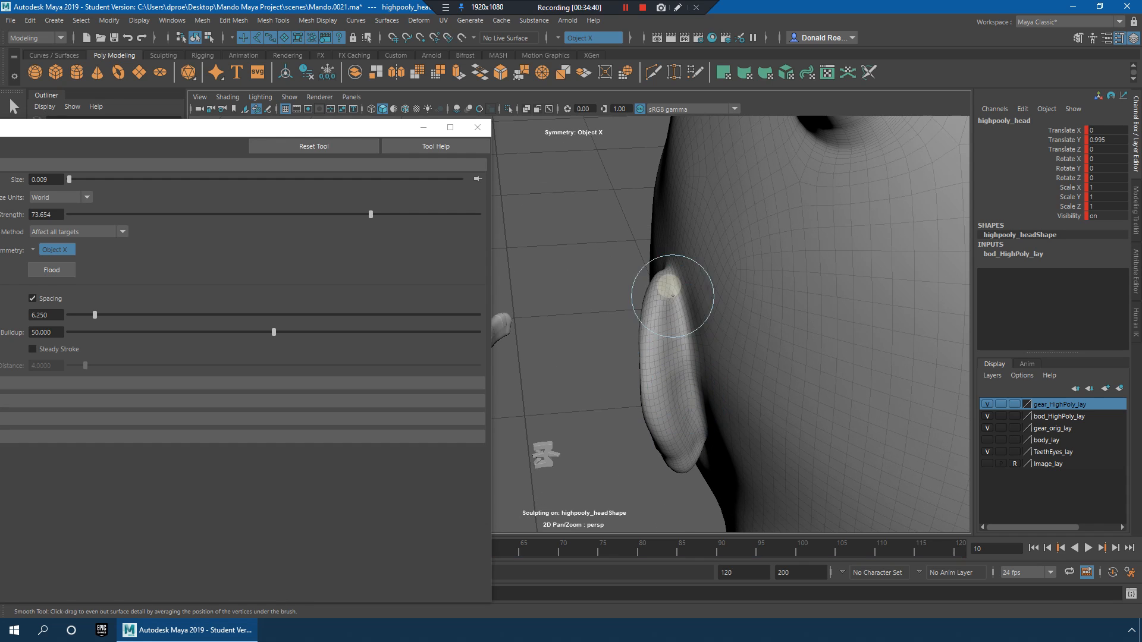
key(q)
click(587, 281)
mouse_move(607, 328)
alt+mouse_down()
mouse_move(596, 316)
mouse_move(609, 311)
mouse_move(595, 307)
alt+mouse_up()
alt+drag(702, 324, 827, 345)
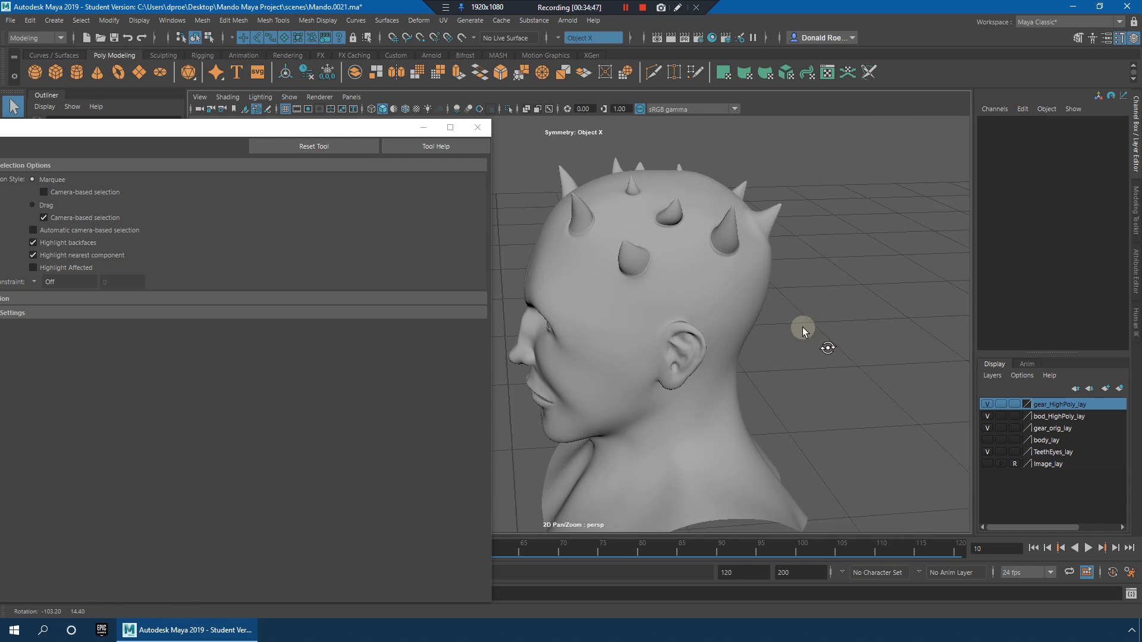
Step: Select the high-poly head near the front horns, close the tool settings and activate the sculpting Pinch Tool
alt+drag(657, 312, 697, 336)
alt+right_drag(700, 336, 750, 333)
mouse_move(747, 332)
alt+mouse_down()
mouse_move(786, 330)
mouse_move(749, 331)
alt+mouse_up()
click(740, 332)
alt+right_drag(748, 331, 719, 333)
click(477, 127)
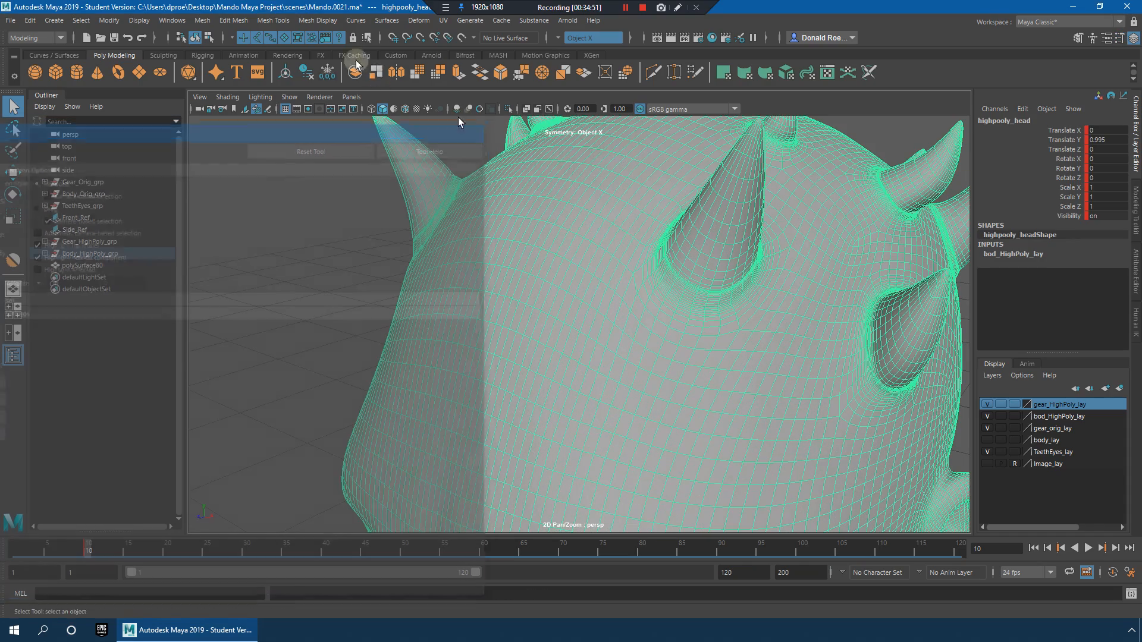
click(273, 20)
mouse_move(332, 194)
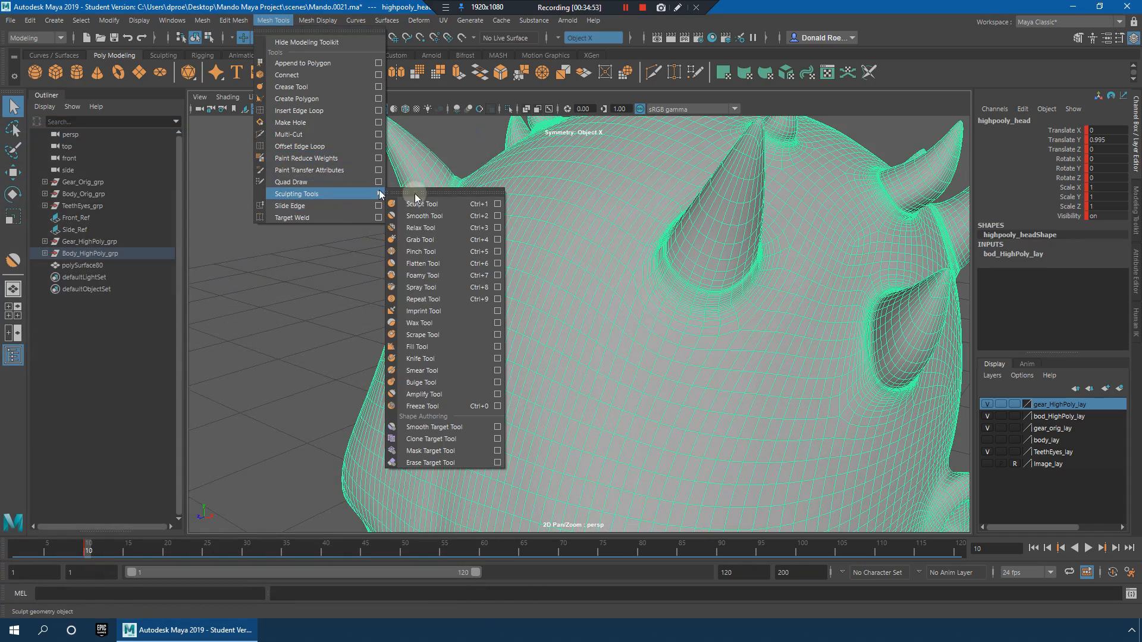
click(444, 256)
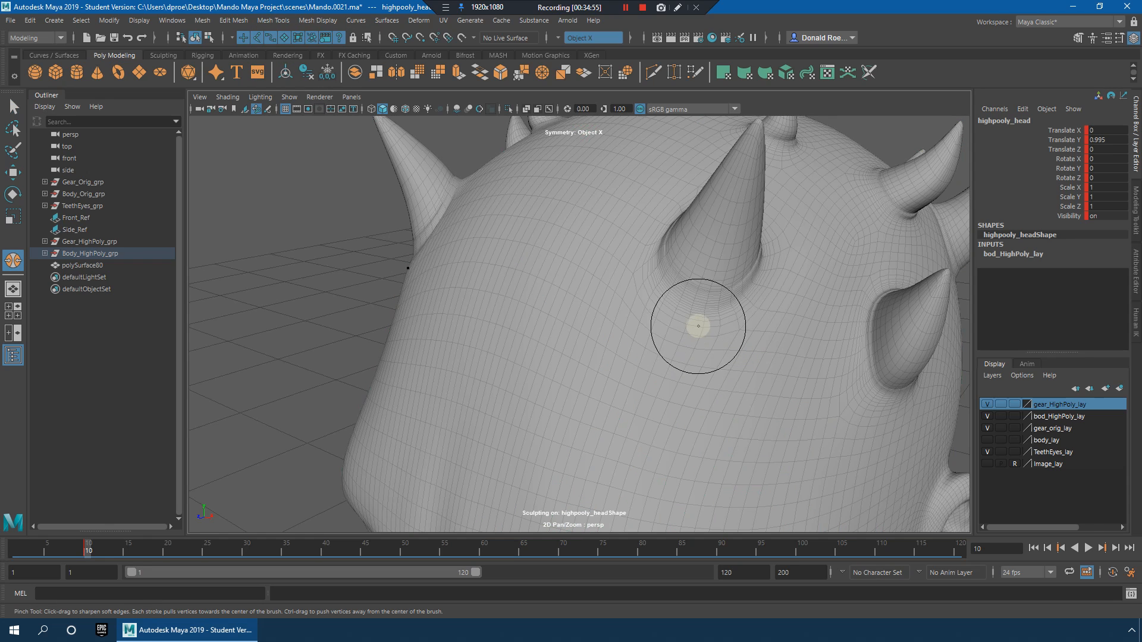
Step: Try to sharpen the crease around the front horn's base with a smaller Pinch brush, checking it from several angles
key(b)
drag(690, 337, 660, 336)
key(ctrl+z)
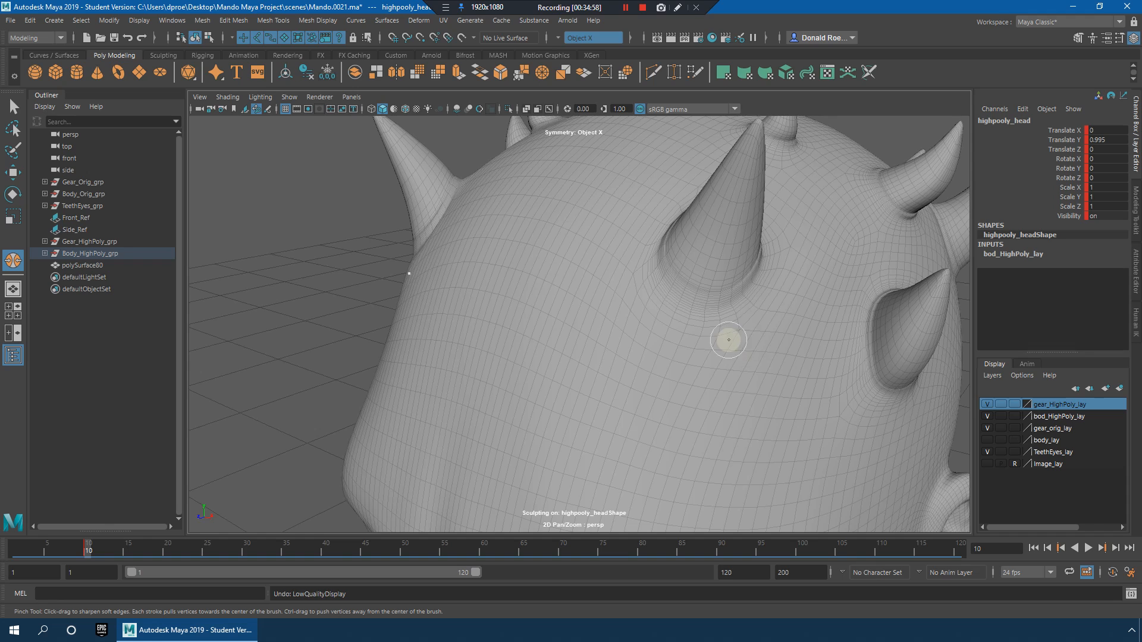
key(ctrl+z)
click(713, 316)
mouse_move(711, 316)
mouse_down()
mouse_move(698, 317)
mouse_move(708, 329)
mouse_move(566, 255)
mouse_move(651, 262)
mouse_up()
key(m)
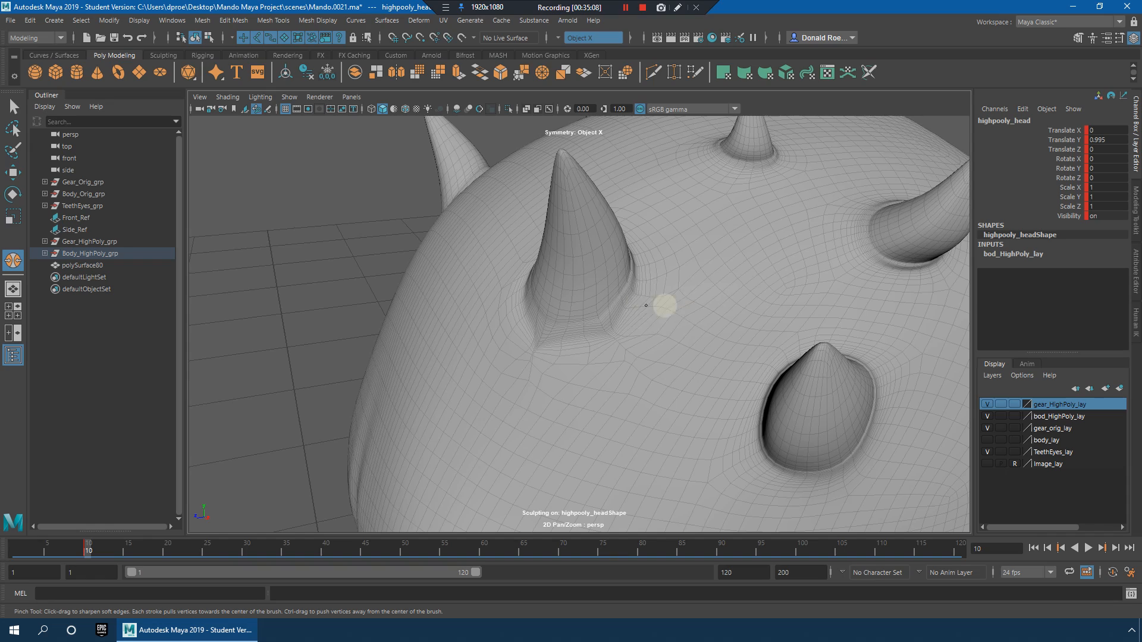
alt+drag(660, 285, 648, 351)
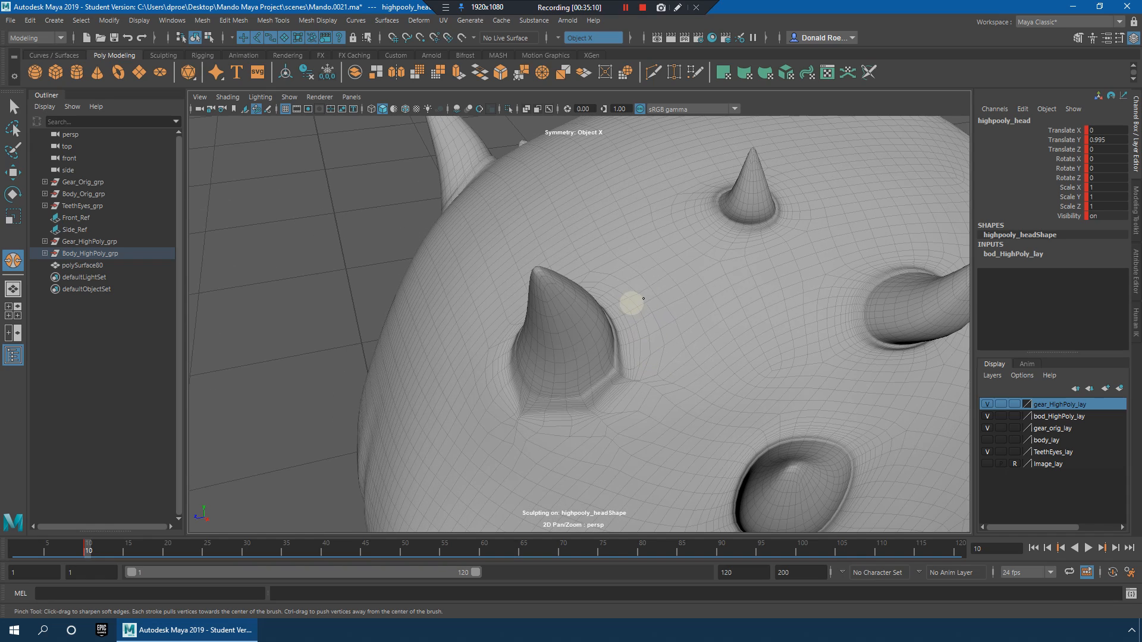
mouse_move(642, 301)
alt+mouse_down()
mouse_move(688, 305)
mouse_move(654, 339)
mouse_move(810, 349)
mouse_move(831, 334)
alt+mouse_up()
key(q)
click(890, 392)
alt+drag(891, 392, 852, 355)
alt+right_drag(852, 355, 808, 378)
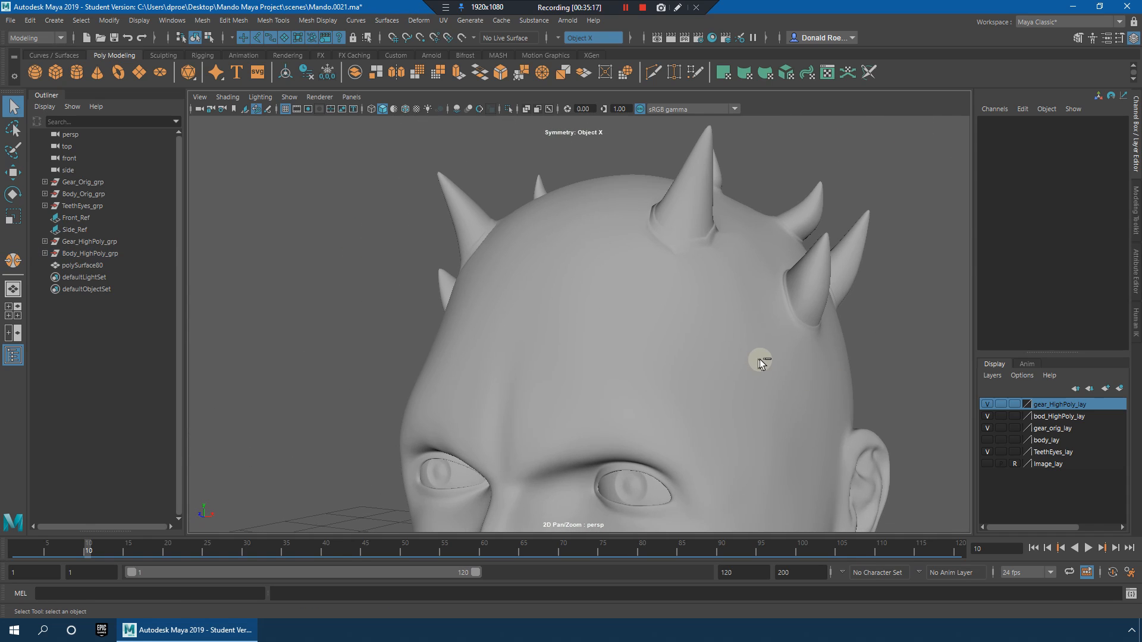
Step: Undo the Pinch strokes around the front horn's base
key(ctrl+z)
key(ctrl+z)
key(ctrl+z)
key(ctrl+z)
key(ctrl+z)
key(ctrl+z)
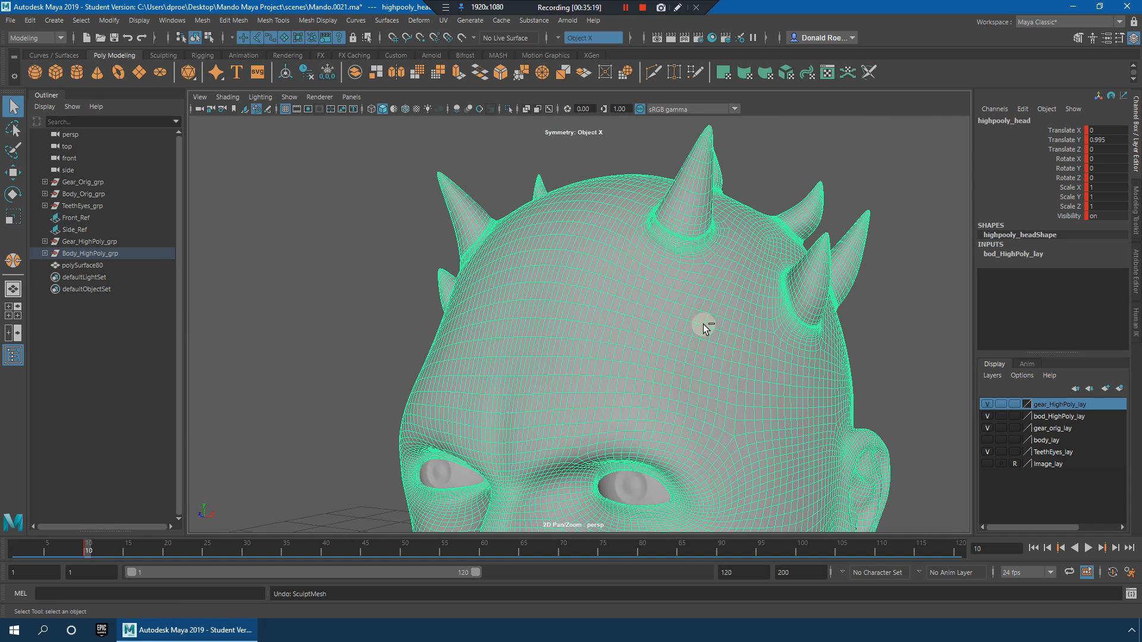
Step: Reactivate the sculpting Pinch Tool and try again to sharpen the crease around the front horn's base, checking it in smooth preview
alt+drag(702, 325, 701, 316)
alt+right_drag(701, 316, 641, 283)
click(273, 20)
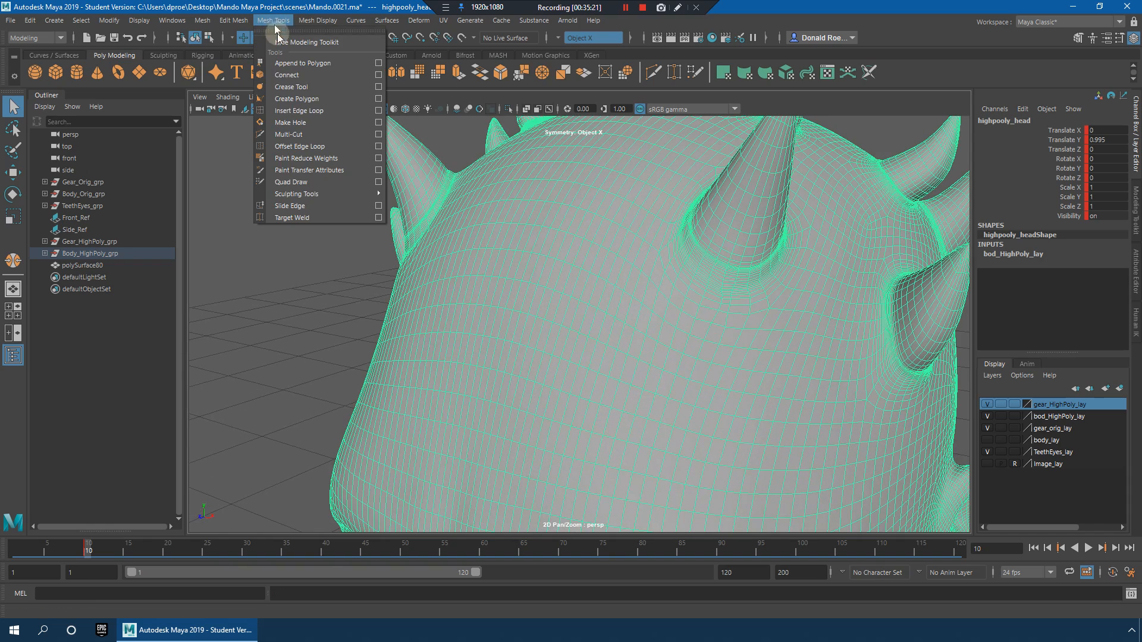
mouse_move(295, 194)
click(438, 252)
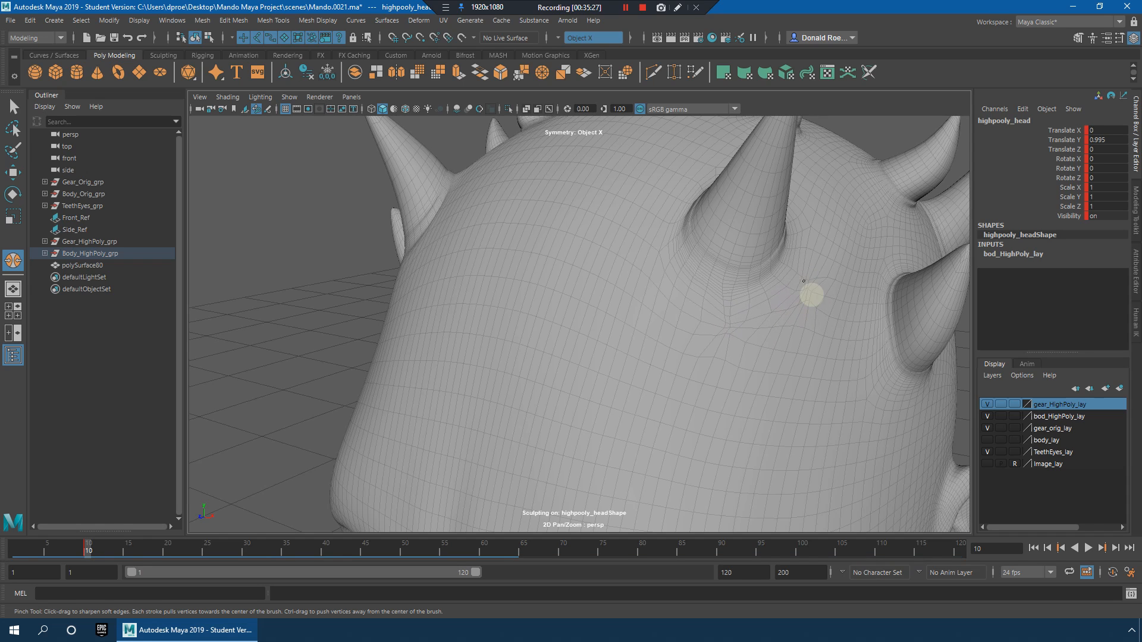
alt+drag(773, 292, 697, 310)
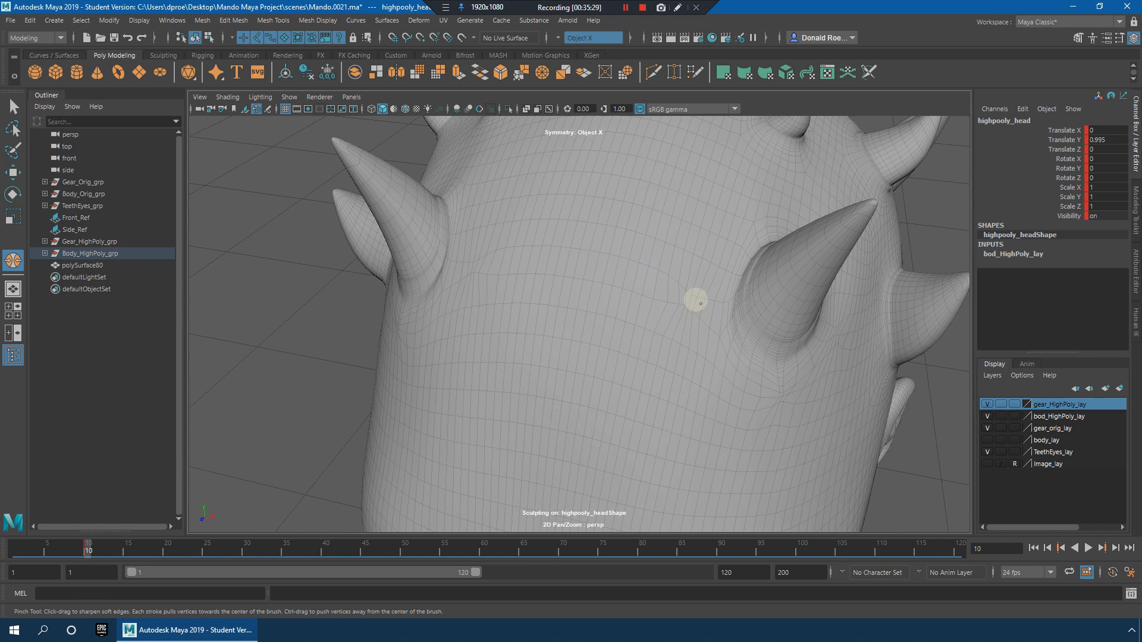
alt+drag(712, 257, 711, 372)
key(3)
click(638, 328)
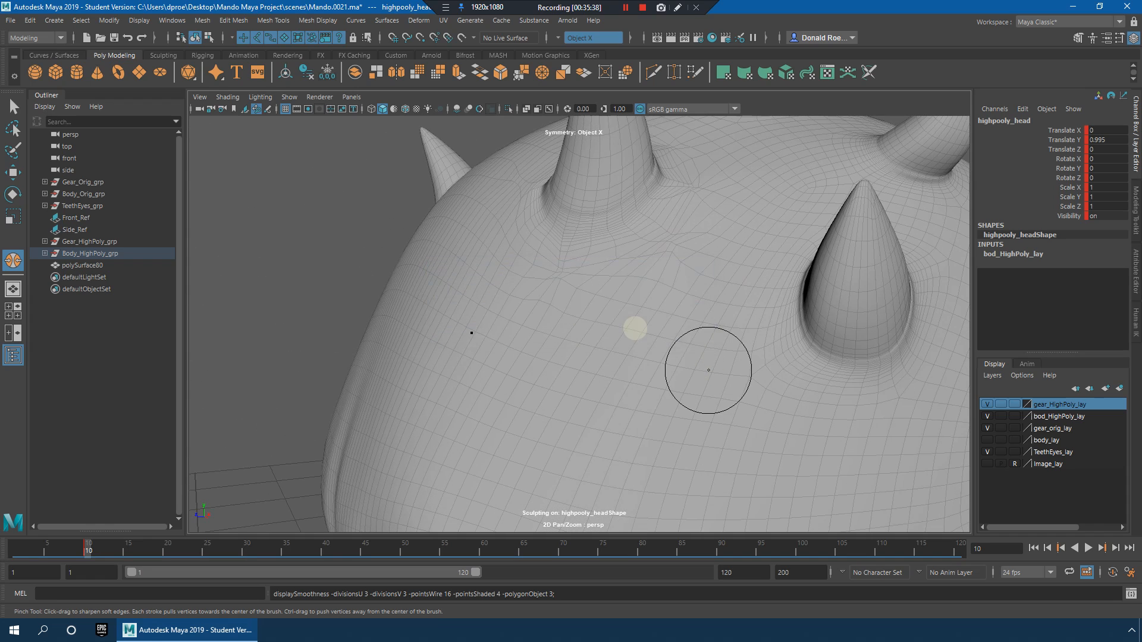
Step: Leave the Pinch Tool, undo its strokes around the front horn and deselect the high-poly head
key(q)
click(327, 225)
alt+drag(333, 237, 641, 339)
scroll(563, 293, down, 7)
scroll(696, 344, up, 5)
alt+drag(708, 351, 723, 377)
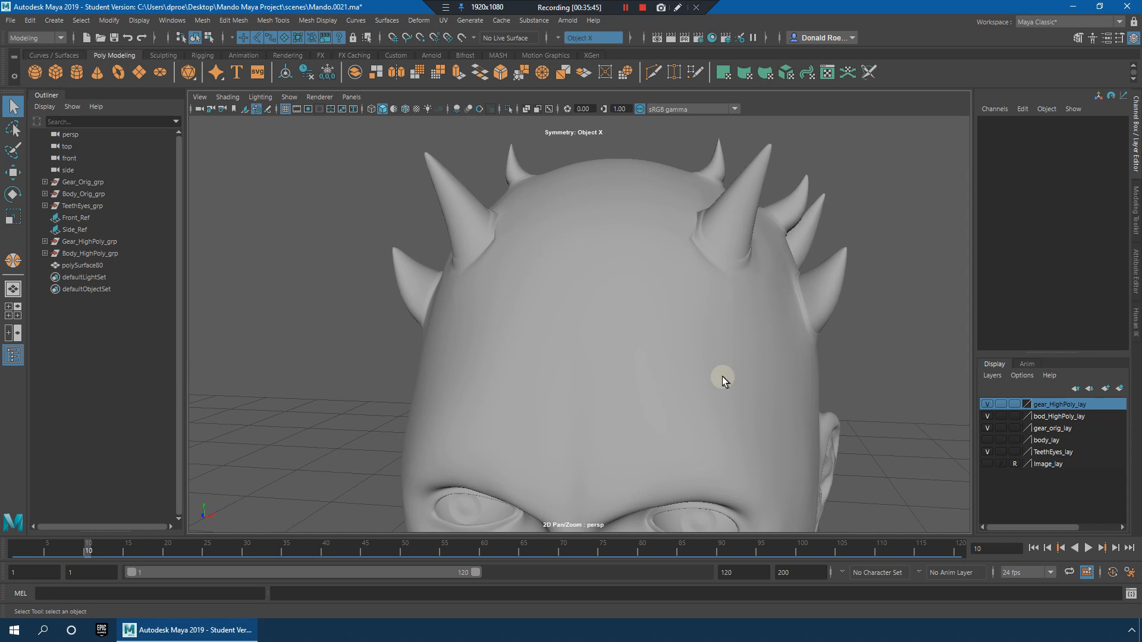
click(724, 376)
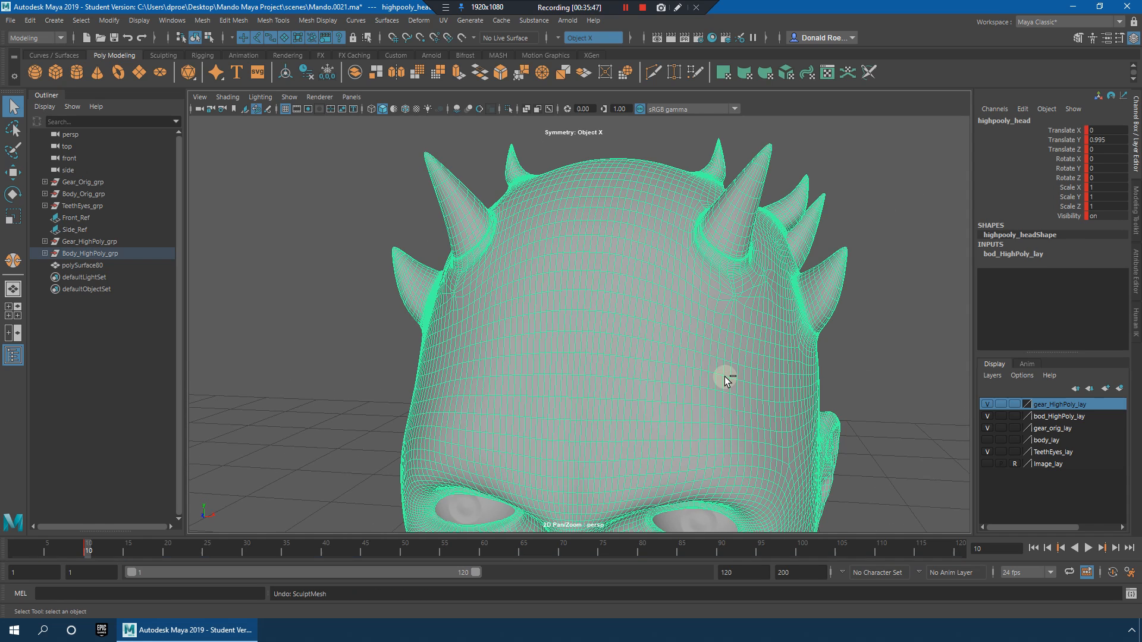
click(899, 337)
Step: Examine the high-poly head from several sides and distances, checking the horns, ears and face
mouse_move(884, 343)
alt+right_down()
mouse_move(741, 354)
mouse_move(870, 345)
alt+right_up()
alt+drag(905, 341, 742, 337)
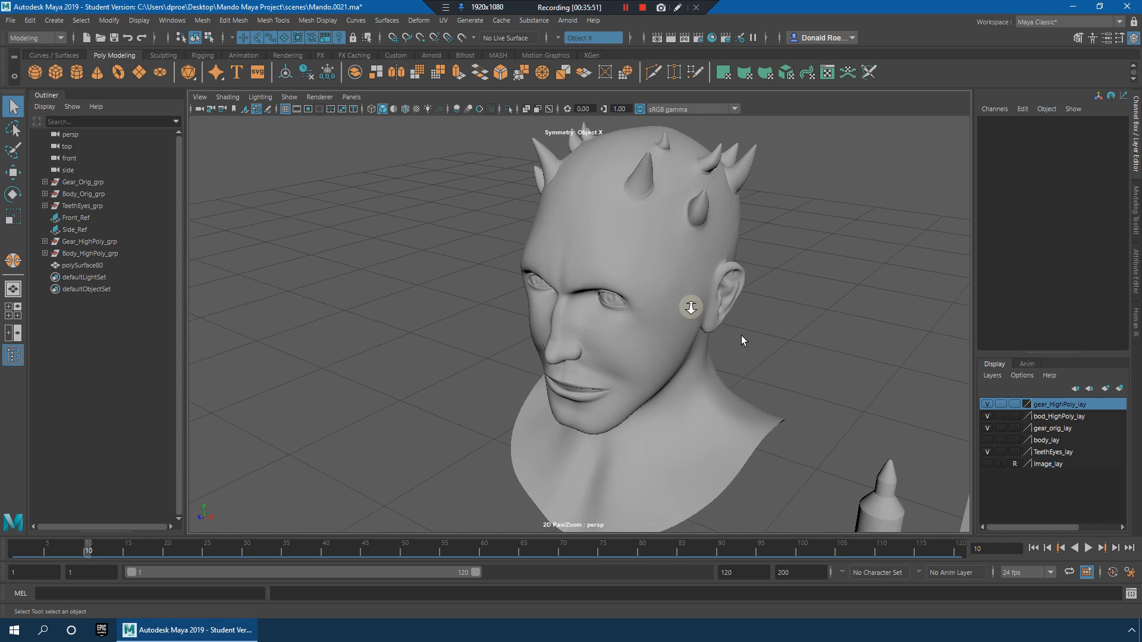
alt+right_drag(690, 305, 762, 288)
alt+middle_drag(762, 288, 741, 326)
alt+drag(742, 326, 679, 333)
alt+right_drag(679, 332, 704, 343)
alt+drag(704, 343, 721, 338)
click(604, 245)
alt+drag(605, 245, 746, 312)
click(872, 326)
alt+right_drag(844, 327, 541, 321)
alt+middle_drag(839, 512, 705, 267)
alt+right_drag(705, 267, 795, 334)
alt+drag(796, 334, 817, 365)
alt+middle_drag(650, 268, 736, 343)
alt+right_drag(736, 343, 624, 273)
alt+middle_drag(624, 274, 749, 461)
alt+right_drag(750, 461, 631, 255)
alt+middle_drag(630, 256, 616, 338)
alt+right_drag(615, 338, 826, 383)
alt+middle_drag(826, 382, 758, 330)
alt+drag(758, 330, 709, 309)
alt+middle_drag(669, 264, 698, 322)
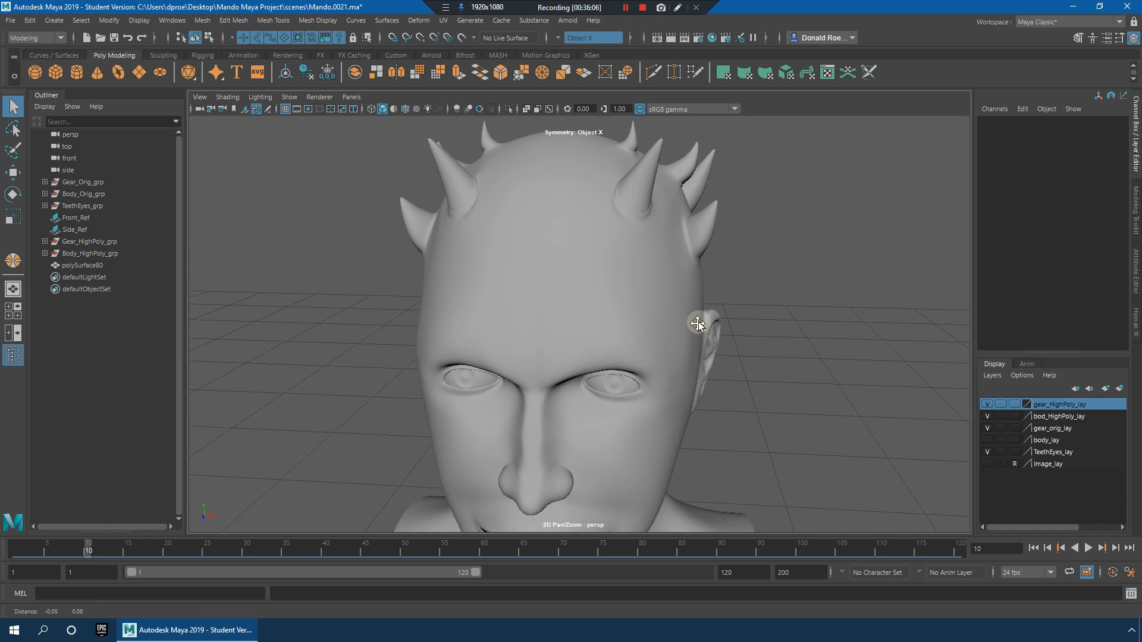
alt+drag(698, 321, 650, 296)
alt+middle_drag(650, 295, 677, 333)
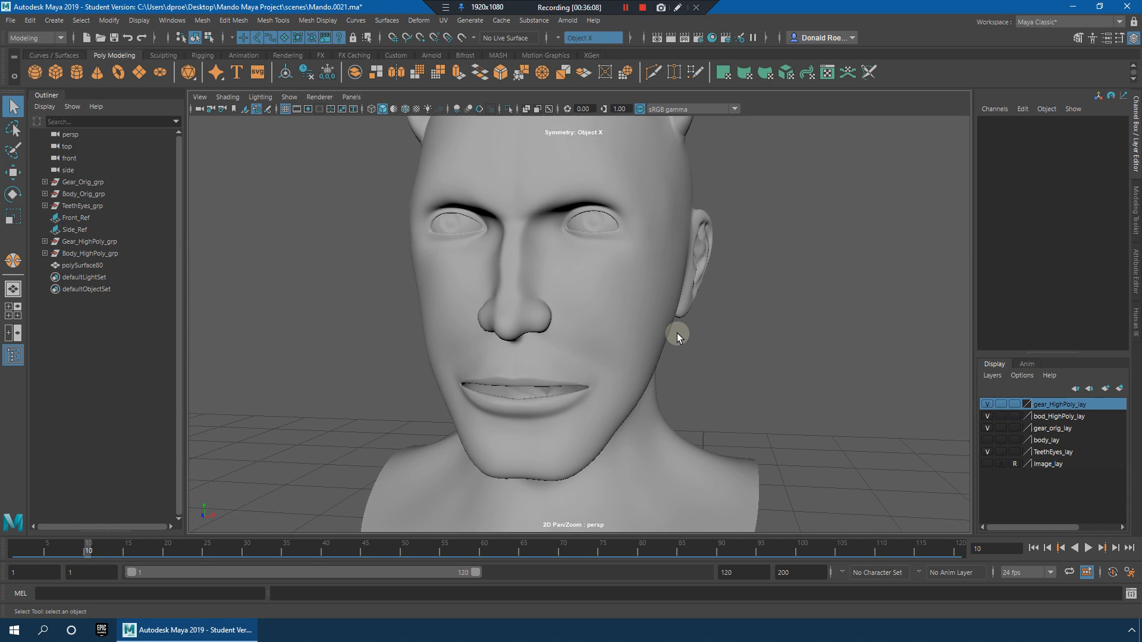
alt+right_drag(676, 333, 665, 327)
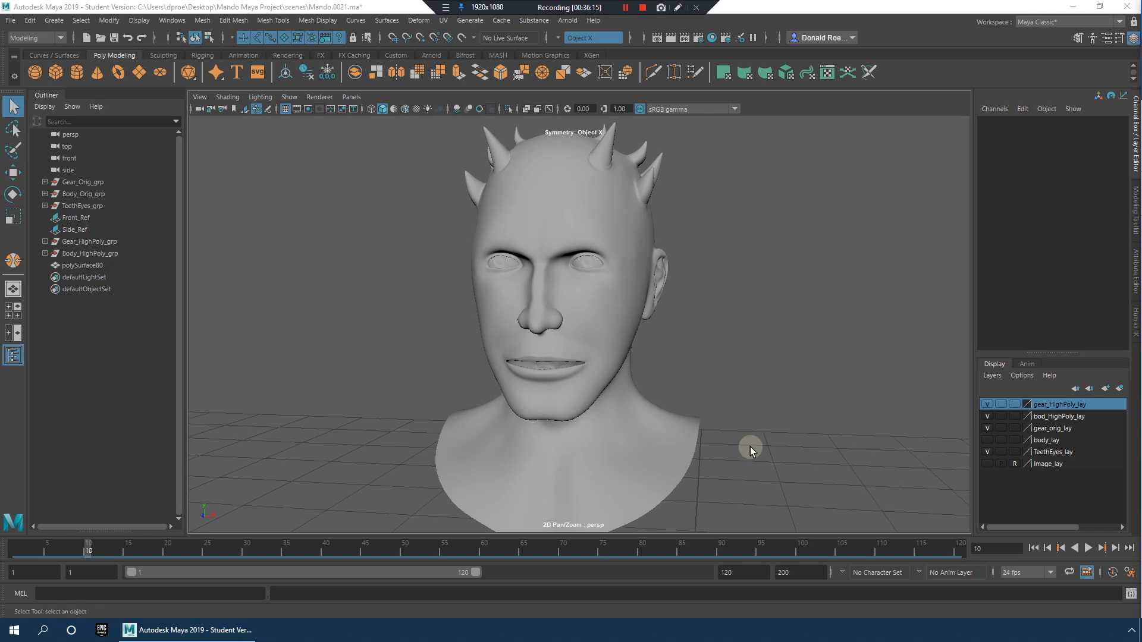
Step: Examine the high-poly left arm up close, especially the sleeve edge where it meets the forearm
alt+right_drag(673, 352, 670, 397)
alt+middle_drag(669, 397, 580, 226)
alt+middle_drag(714, 397, 575, 243)
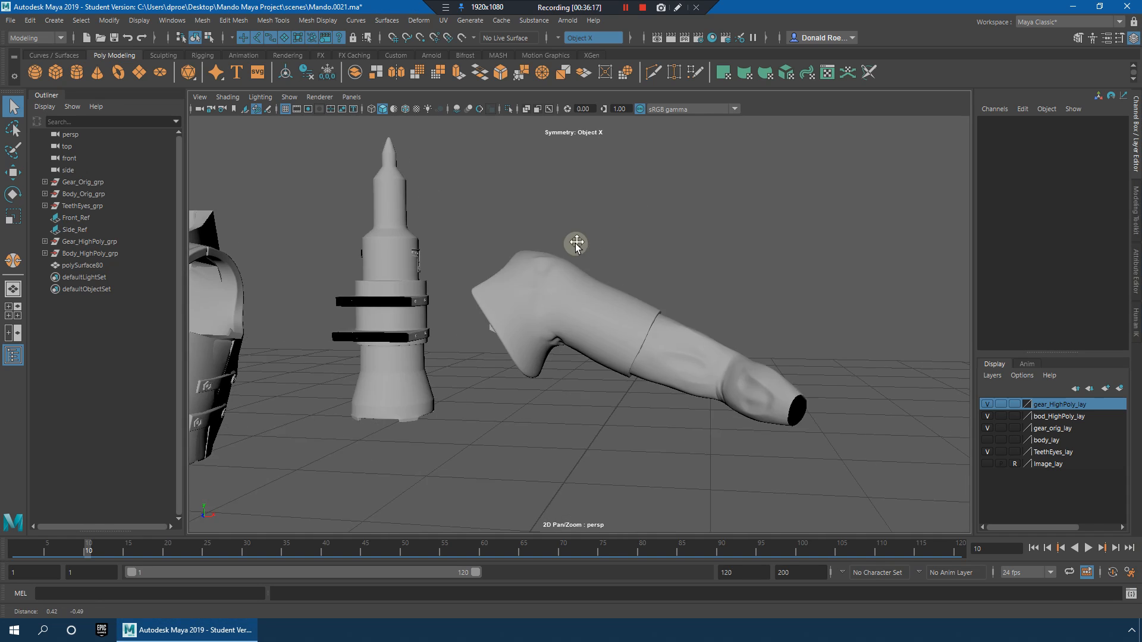
alt+middle_drag(694, 356, 660, 339)
alt+right_drag(660, 339, 683, 309)
alt+drag(683, 308, 500, 327)
click(547, 265)
click(669, 250)
alt+middle_drag(485, 331, 805, 188)
alt+right_drag(674, 264, 630, 289)
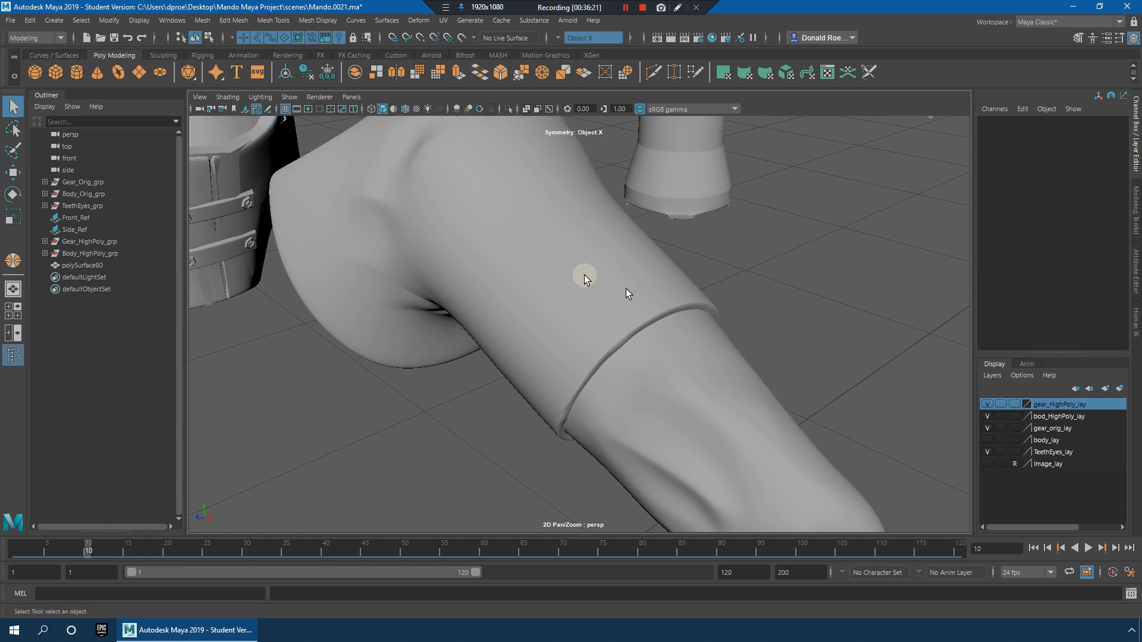
click(579, 291)
click(737, 237)
alt+drag(643, 363, 565, 333)
alt+right_drag(565, 333, 583, 334)
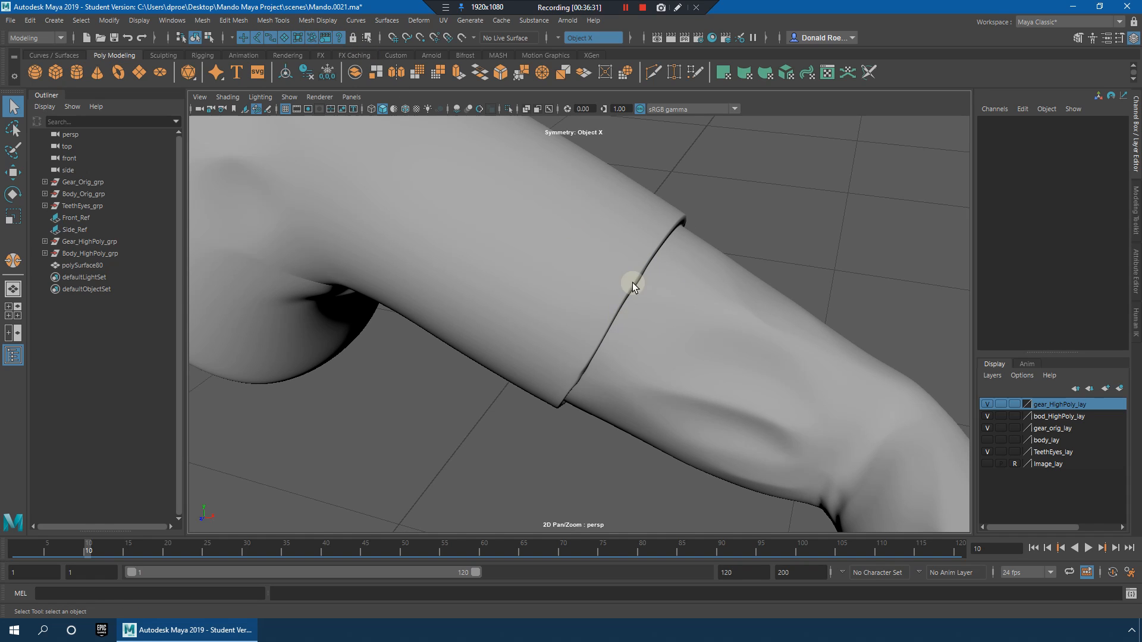
alt+right_drag(662, 273, 726, 392)
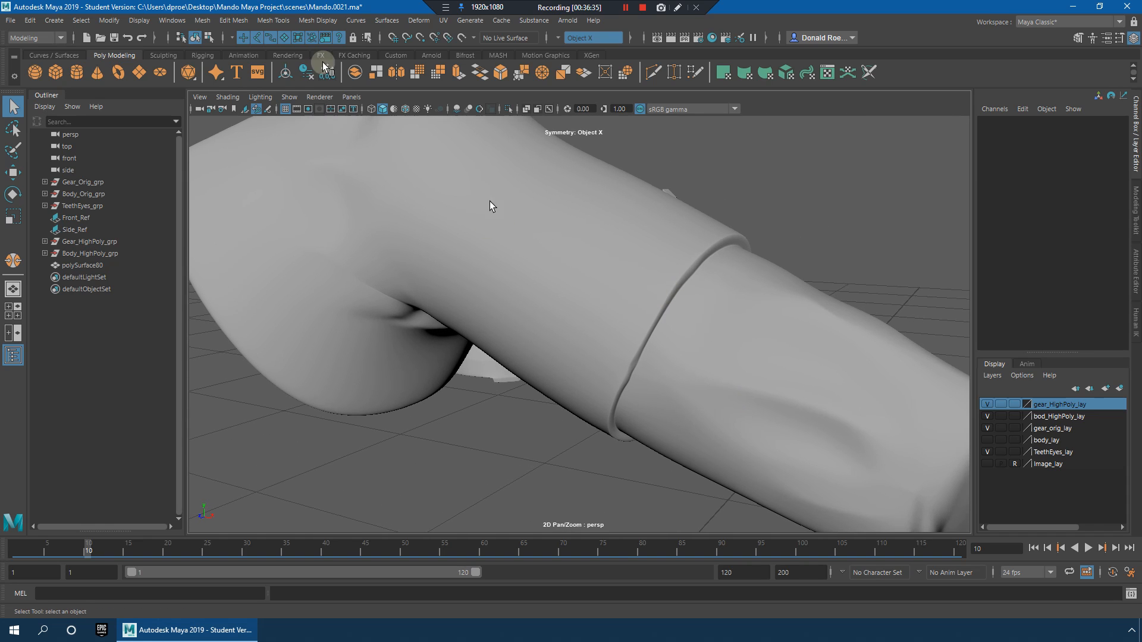
Step: Activate the sculpting Relax Tool on the left arm mesh and turn symmetry off
click(234, 20)
click(275, 20)
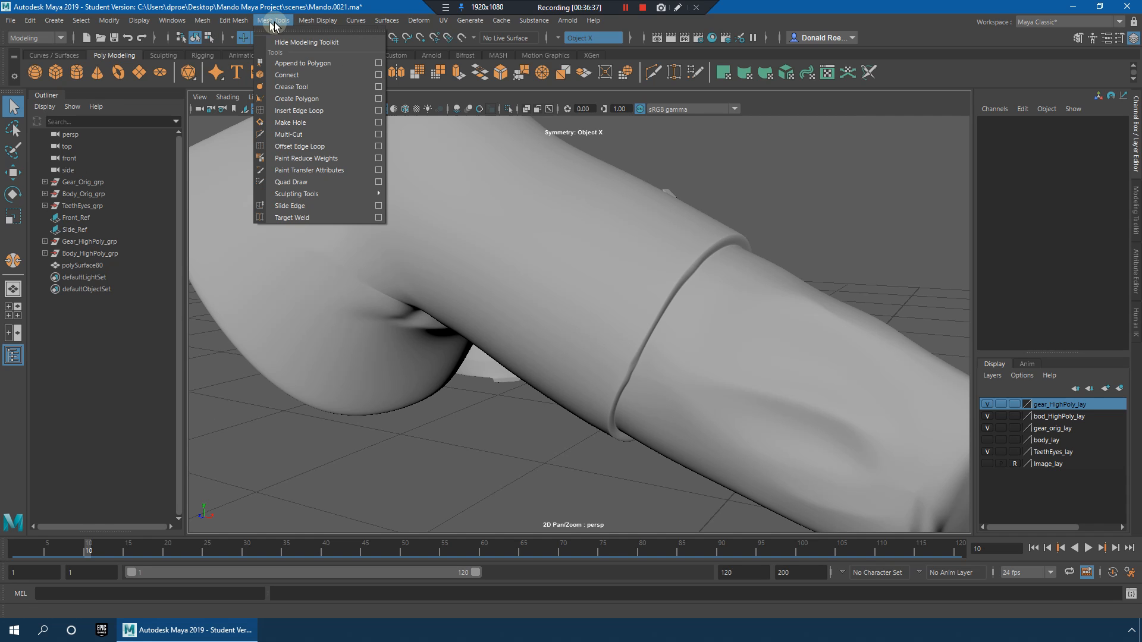
mouse_move(360, 194)
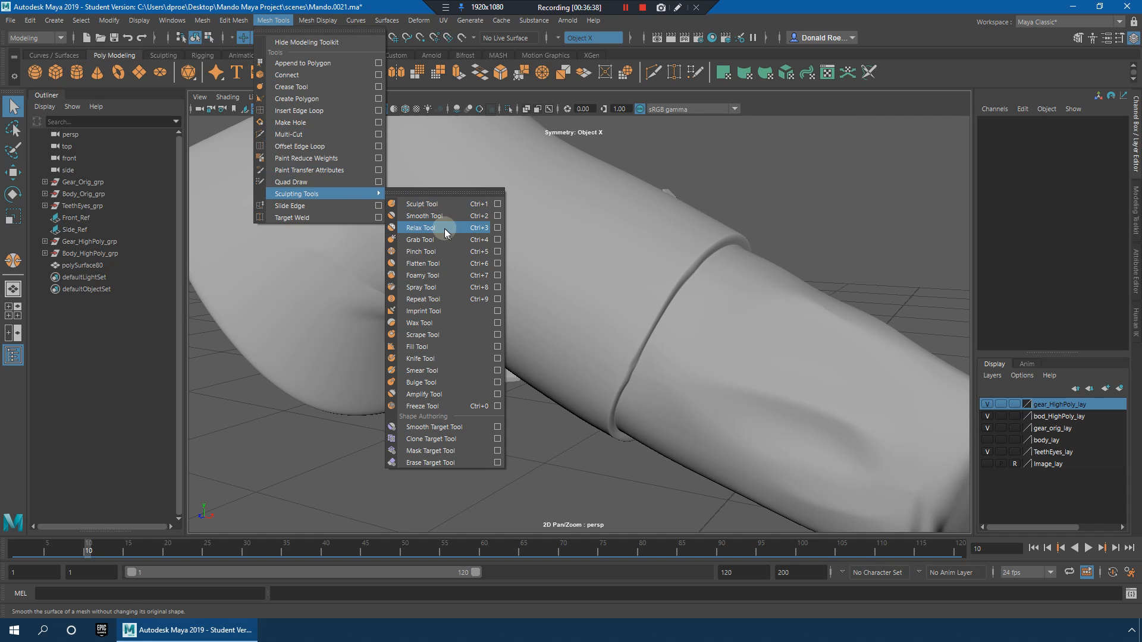
click(442, 228)
click(677, 287)
mouse_move(683, 291)
alt+right_down()
mouse_move(624, 273)
mouse_move(653, 290)
alt+right_up()
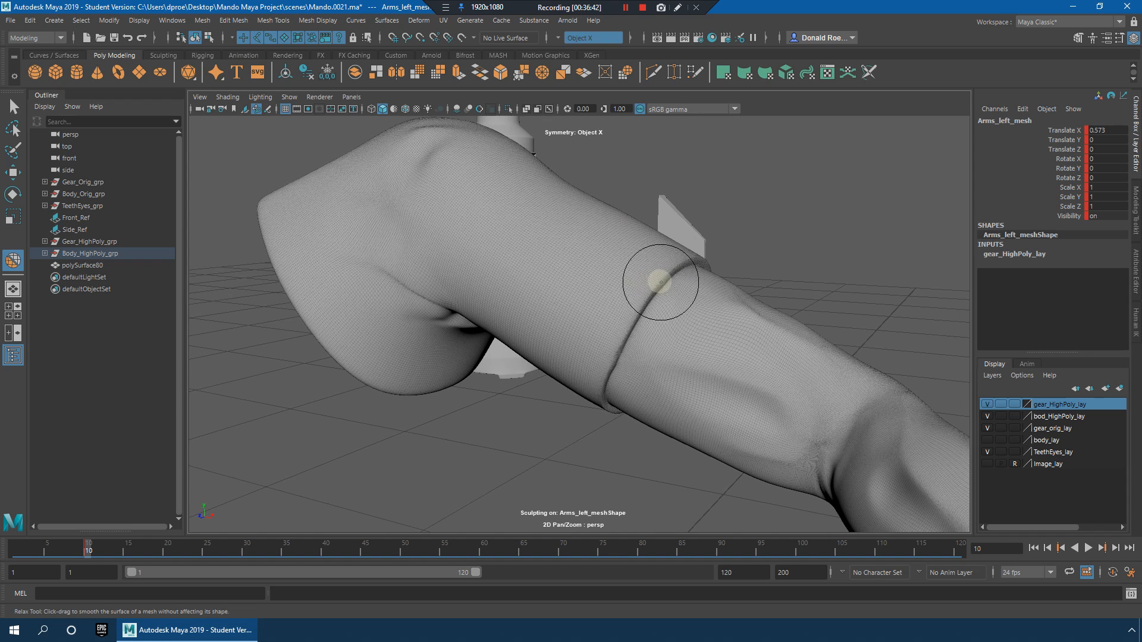
click(583, 38)
click(581, 43)
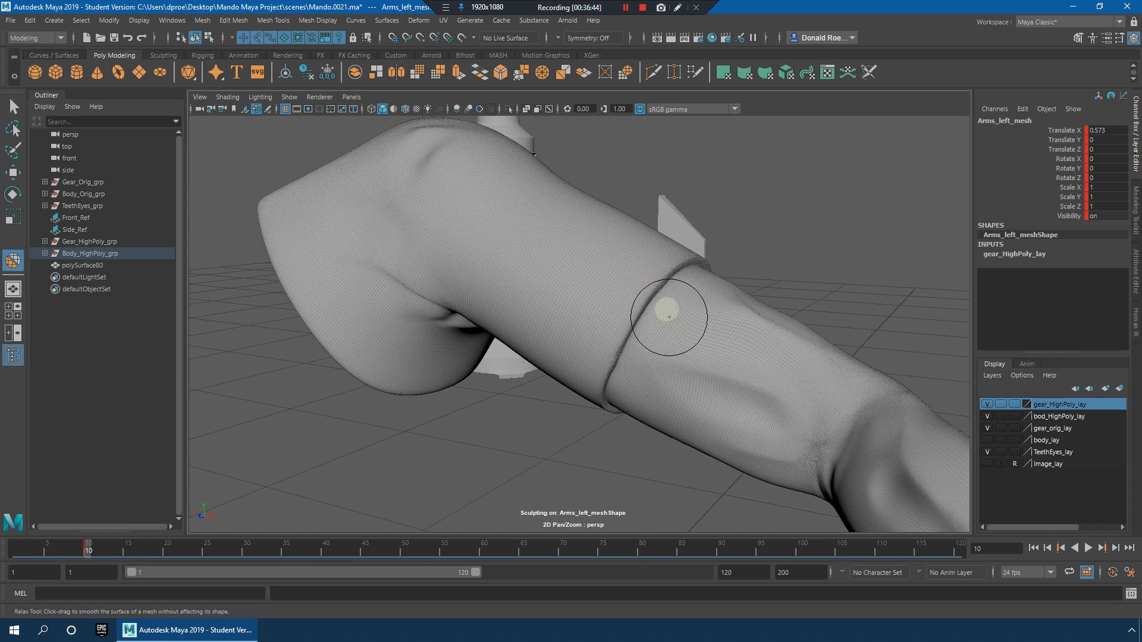
Step: Check the Relax Tool's brush size and strength settings against a close view of the sleeve edge, and minimize the settings window
alt+drag(659, 297, 622, 364)
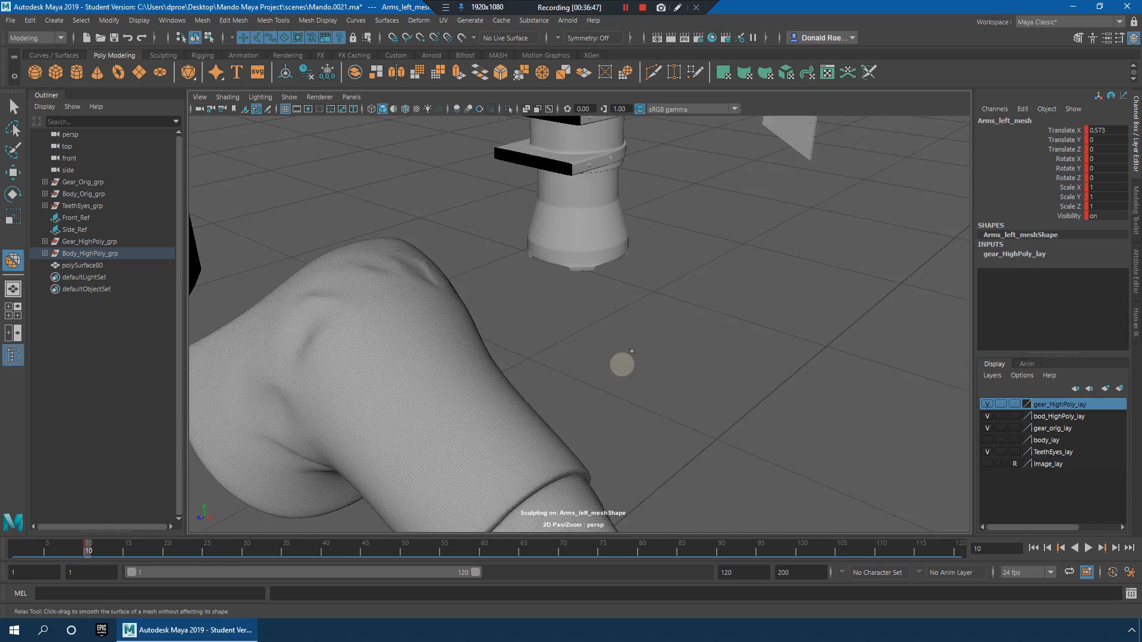
alt+middle_drag(621, 364, 647, 331)
alt+right_drag(647, 332, 702, 334)
mouse_move(703, 333)
alt+middle_down()
mouse_move(709, 321)
mouse_move(683, 321)
alt+middle_up()
alt+right_drag(683, 321, 588, 333)
alt+drag(588, 334, 581, 332)
alt+middle_drag(581, 331, 612, 321)
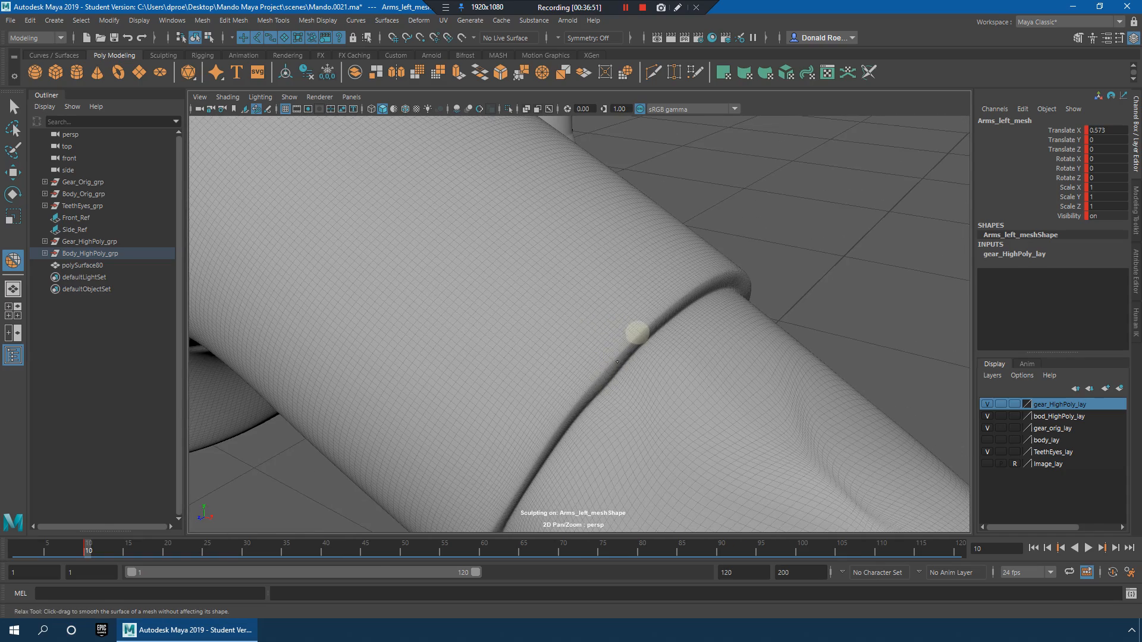
double_click(18, 263)
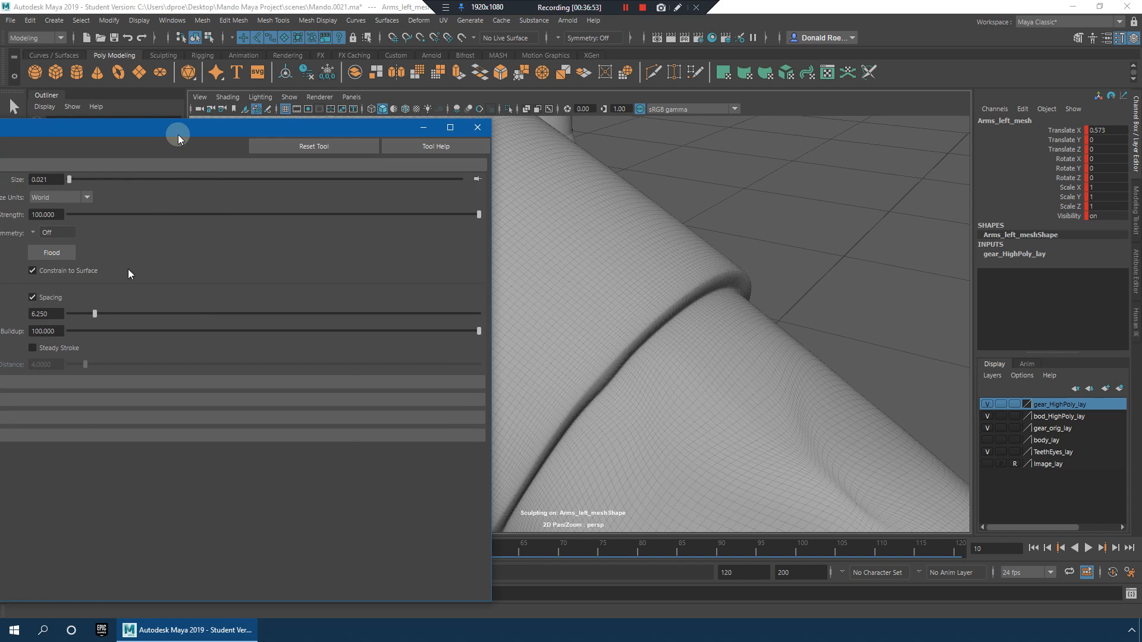
drag(168, 126, 325, 108)
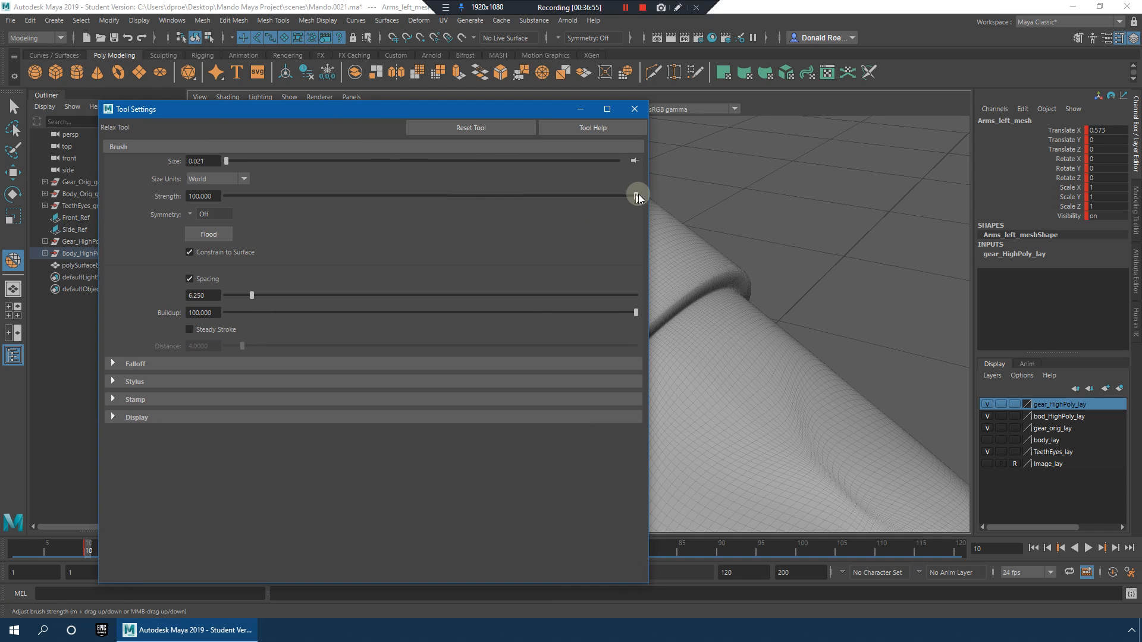
click(581, 109)
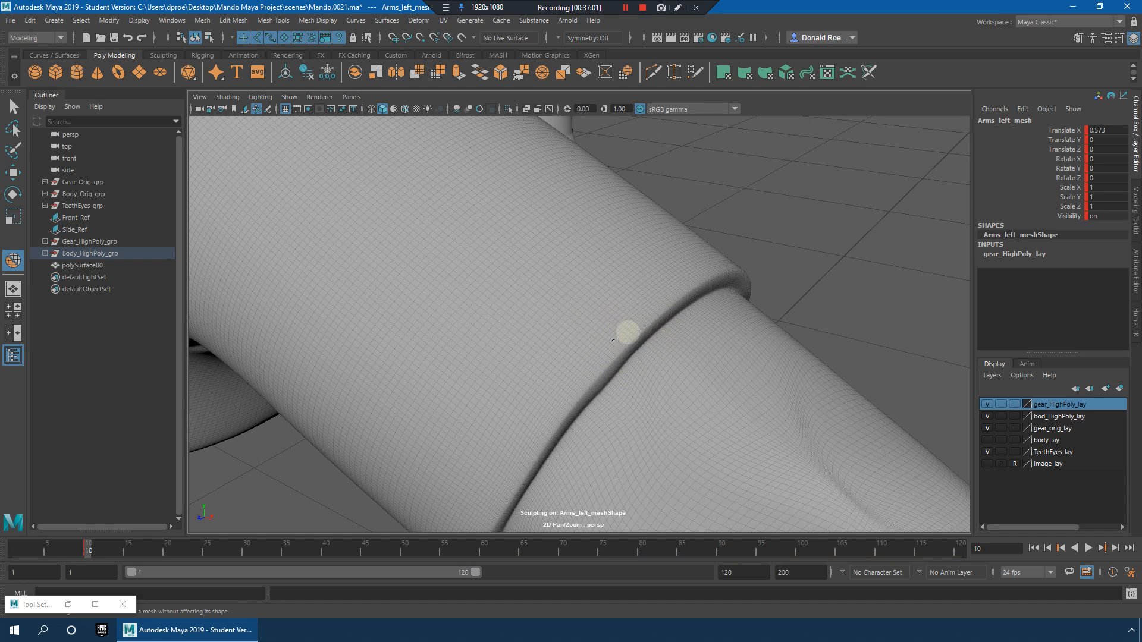
Step: Relax the uneven sleeve edge on the left arm with brush strokes and check the result from farther away
drag(633, 331, 519, 340)
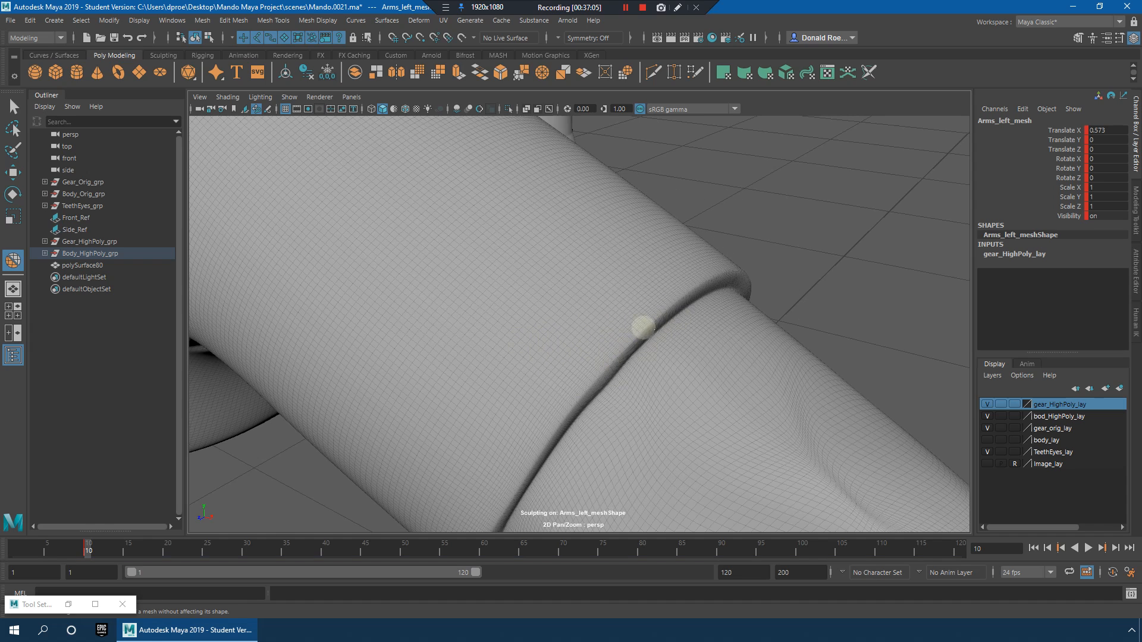
alt+right_drag(625, 356, 581, 318)
alt+drag(581, 319, 583, 349)
mouse_move(584, 349)
alt+right_down()
mouse_move(607, 375)
mouse_move(625, 275)
alt+right_up()
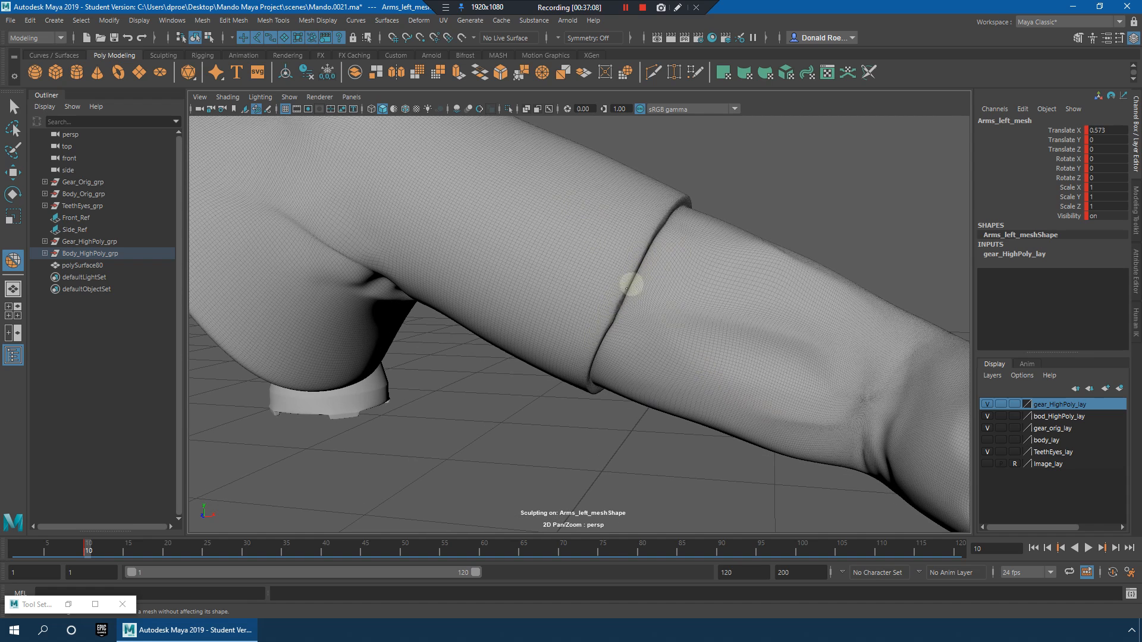
Step: Switch to the sculpting Smooth Tool and smooth the sleeve edge along the front and underside of the left arm
click(265, 21)
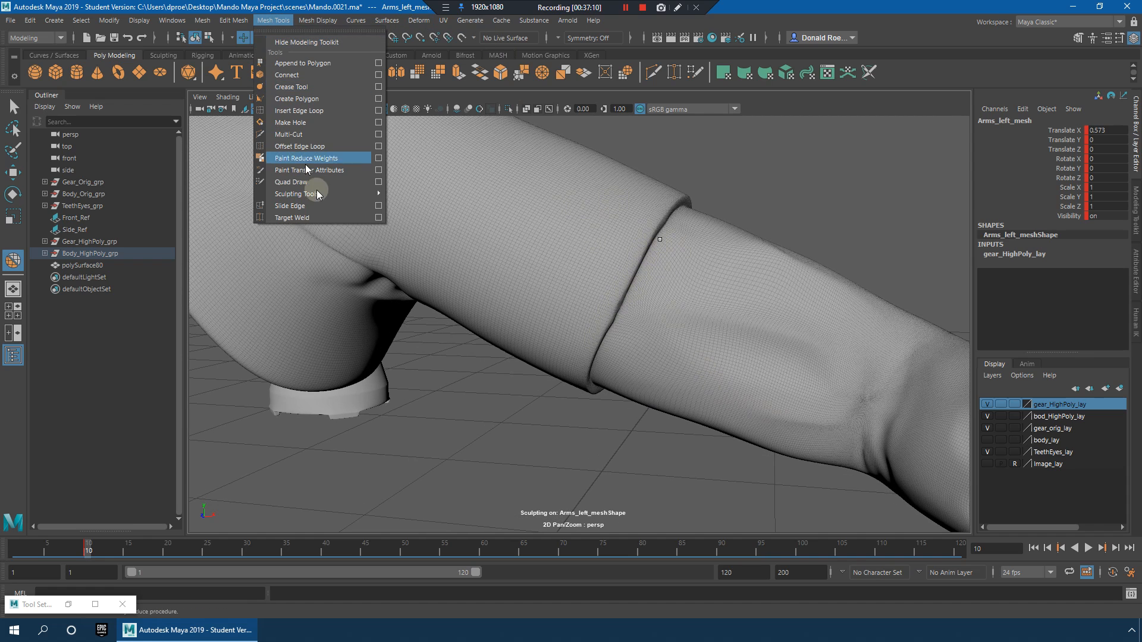
mouse_move(323, 192)
click(444, 219)
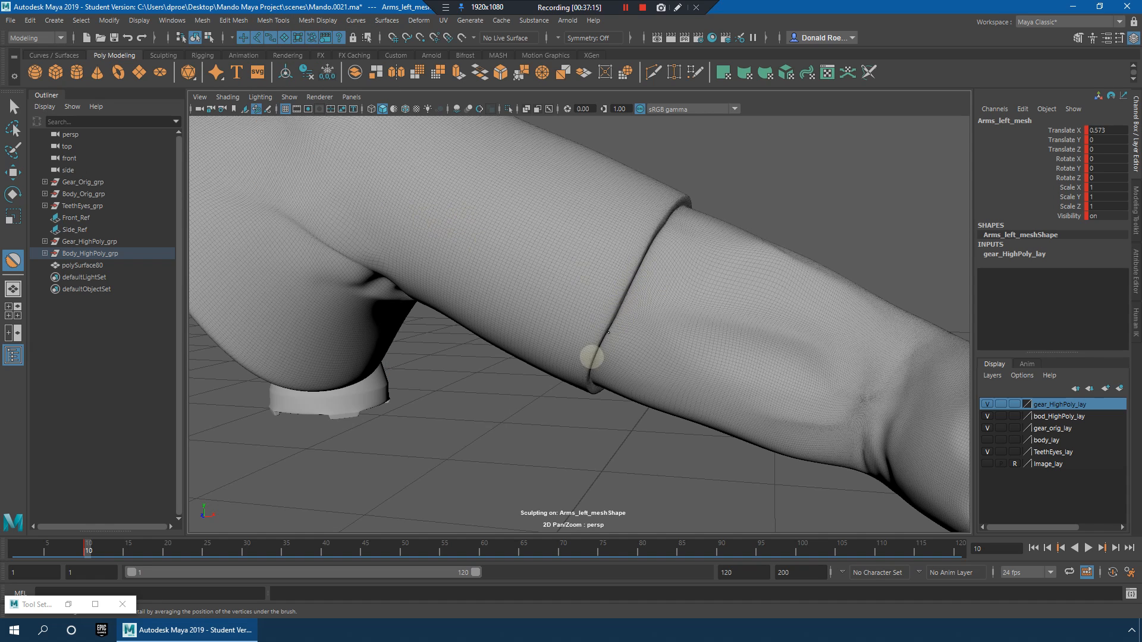
mouse_move(614, 372)
alt+mouse_down()
mouse_move(636, 311)
mouse_move(602, 311)
mouse_move(623, 340)
mouse_move(408, 237)
alt+mouse_up()
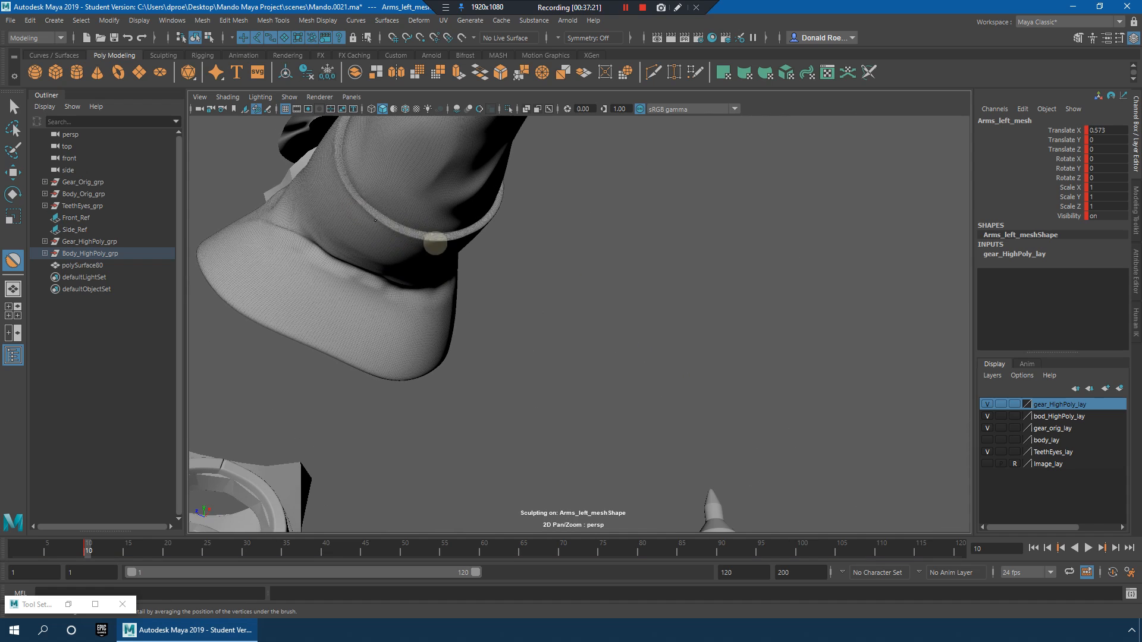
alt+drag(357, 203, 515, 331)
mouse_move(515, 331)
alt+right_down()
mouse_move(629, 354)
mouse_move(537, 333)
alt+right_up()
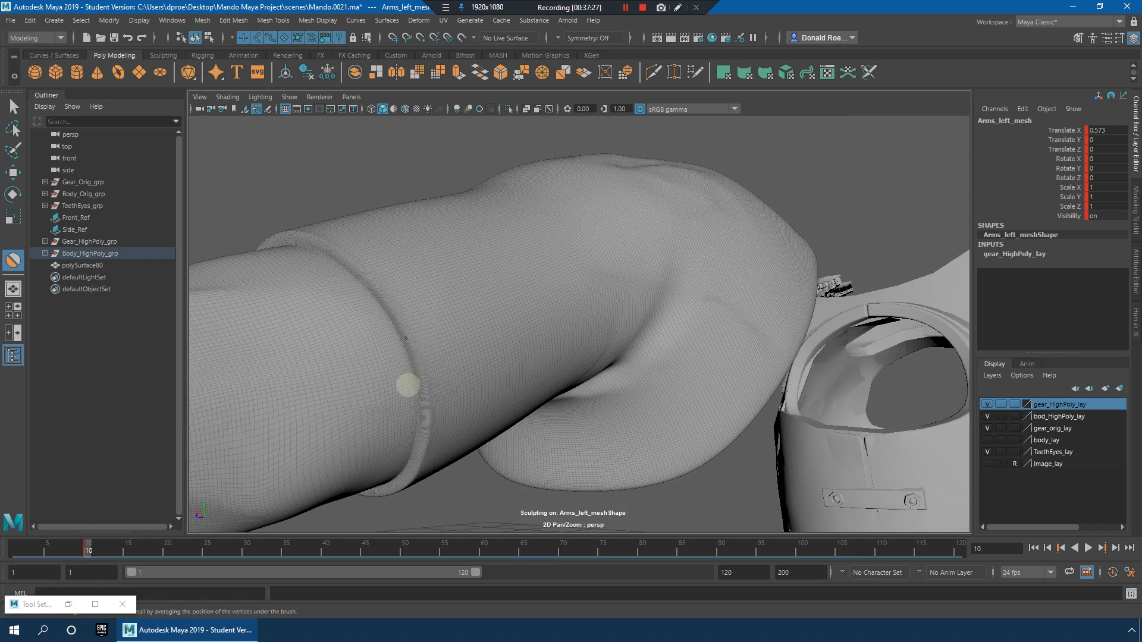
Step: Smooth the rough part of the sleeve edge on the arm's other side, leave the tool and deselect the arm
alt+drag(424, 399, 678, 393)
alt+drag(683, 434, 894, 411)
alt+middle_drag(894, 410, 798, 386)
alt+right_drag(798, 386, 820, 398)
drag(701, 443, 687, 468)
alt+right_drag(852, 393, 810, 300)
key(q)
click(812, 300)
Step: Check the smoothed sleeve edge, activate the sculpting Grab Tool and pick the left arm mesh for sculpting
mouse_move(812, 309)
alt+mouse_down()
mouse_move(813, 365)
mouse_move(795, 346)
mouse_move(744, 351)
alt+mouse_up()
alt+right_drag(744, 351, 770, 380)
alt+drag(770, 380, 738, 399)
alt+right_drag(674, 371, 694, 375)
click(268, 21)
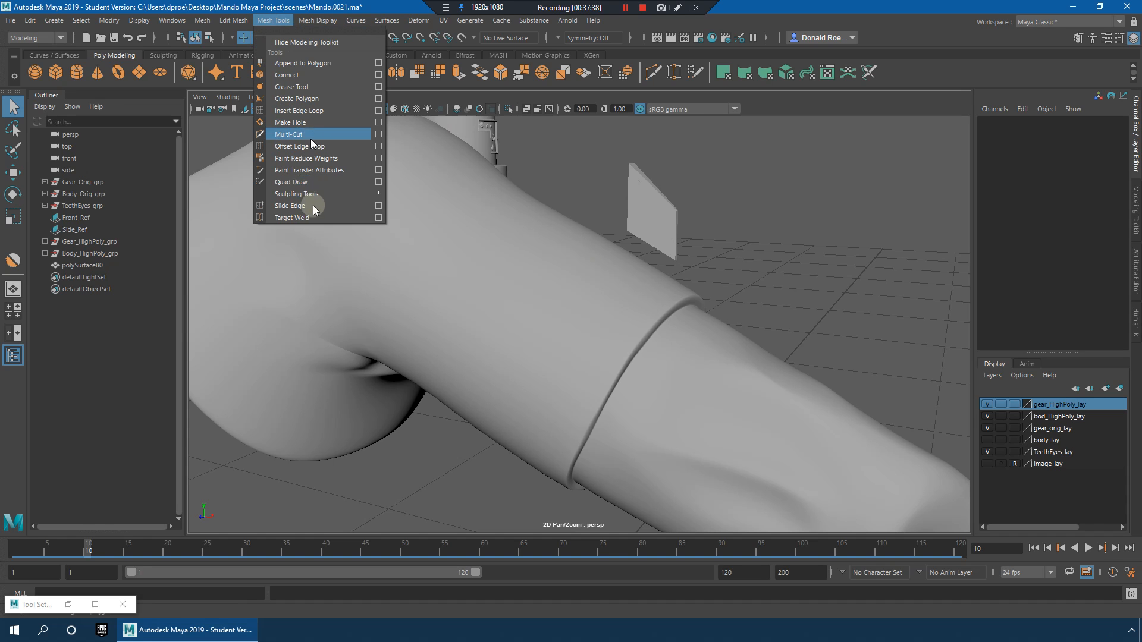
mouse_move(324, 195)
click(435, 232)
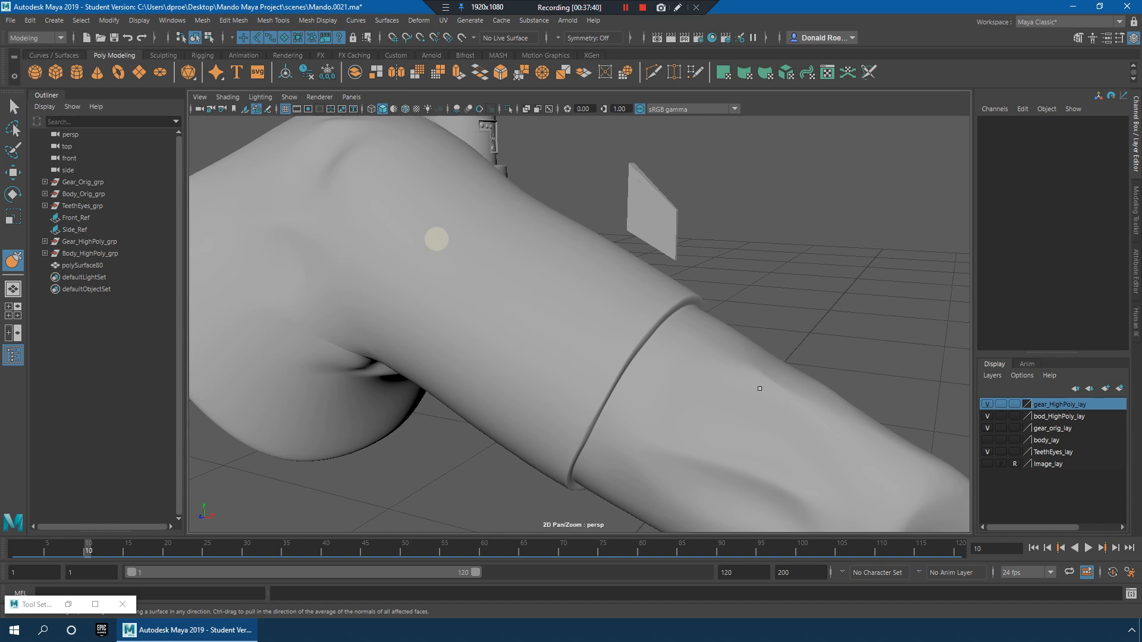
click(640, 343)
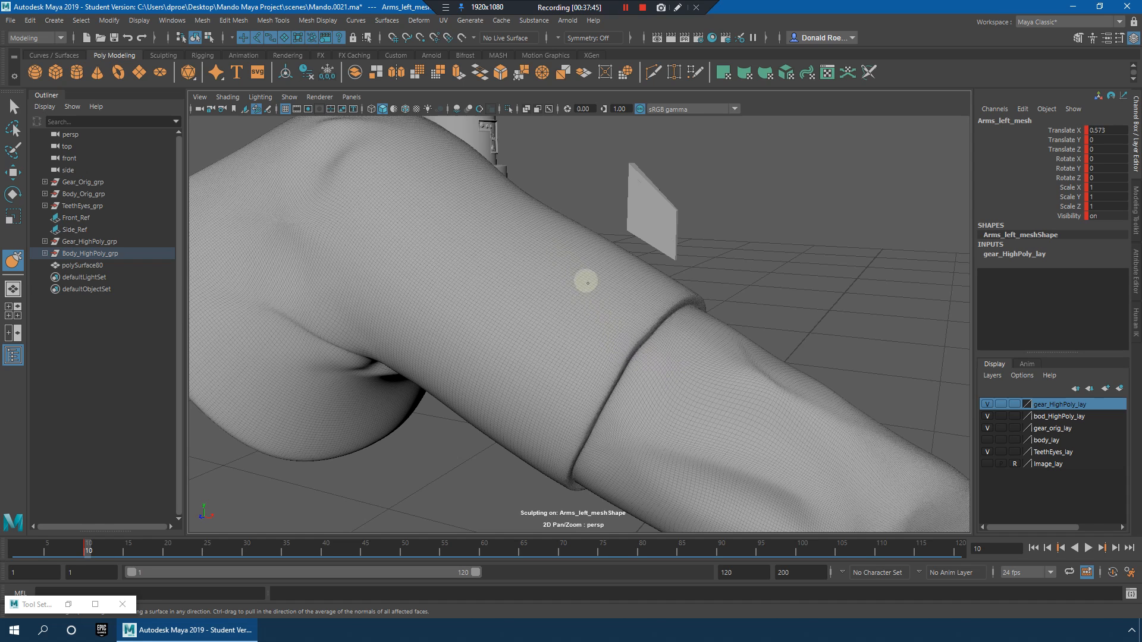
Step: Pull the sleeve edge into shape around the left arm with Grab strokes, working from several angles
alt+drag(667, 284, 662, 356)
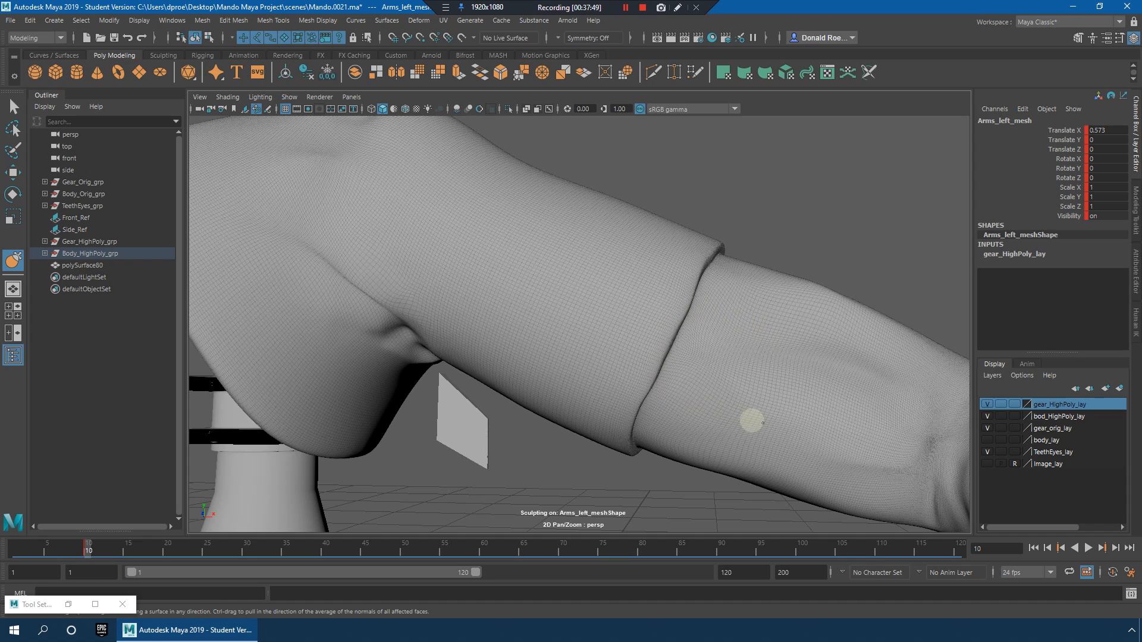
mouse_move(763, 423)
alt+mouse_down()
mouse_move(754, 390)
mouse_move(662, 304)
mouse_move(612, 319)
mouse_move(545, 242)
alt+mouse_up()
alt+drag(703, 263, 551, 354)
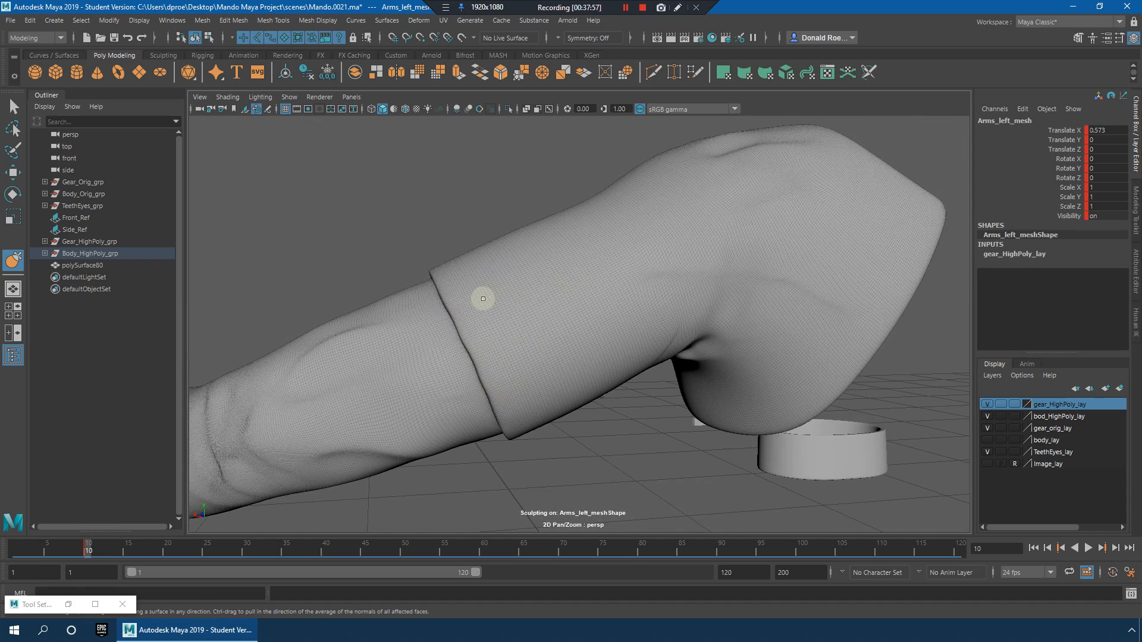
mouse_move(497, 286)
alt+mouse_down()
mouse_move(500, 315)
mouse_move(474, 286)
mouse_move(540, 341)
mouse_move(500, 362)
mouse_move(563, 365)
mouse_move(529, 381)
mouse_move(520, 440)
mouse_move(555, 372)
mouse_move(633, 491)
mouse_move(683, 412)
mouse_move(563, 448)
mouse_move(662, 426)
alt+mouse_up()
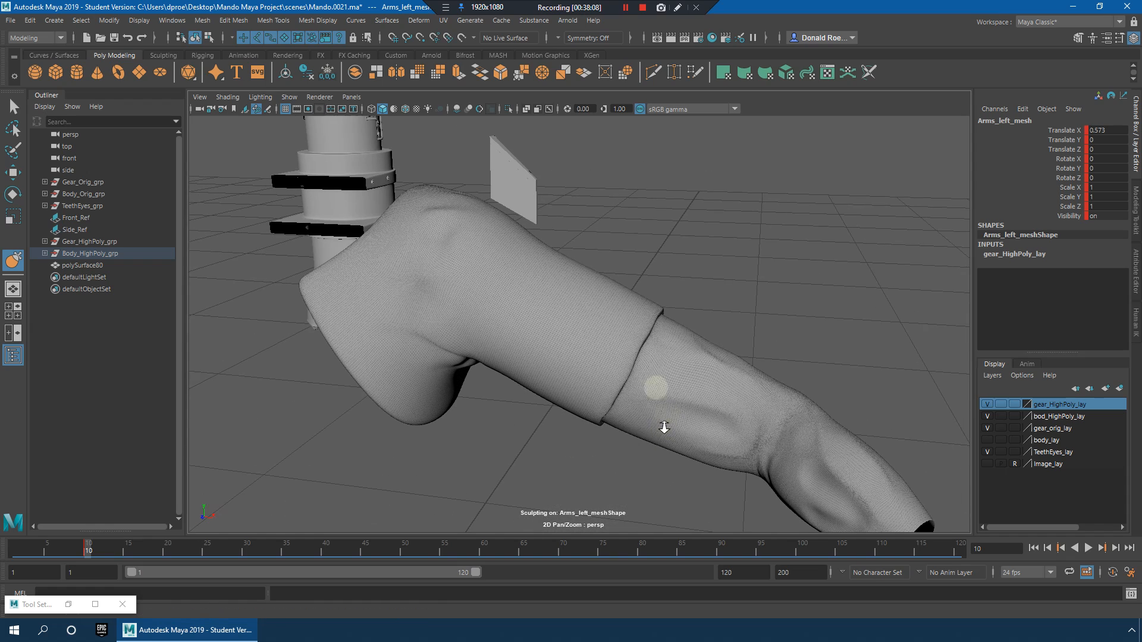
Step: Leave the arm, select the high-poly pants mesh and activate the sculpting Smooth Tool
alt+drag(612, 382, 654, 334)
alt+right_drag(648, 345, 437, 348)
alt+middle_drag(565, 514, 660, 238)
alt+right_drag(565, 318, 701, 333)
key(q)
click(412, 373)
alt+middle_drag(440, 398, 543, 359)
alt+right_drag(517, 380, 600, 392)
click(273, 20)
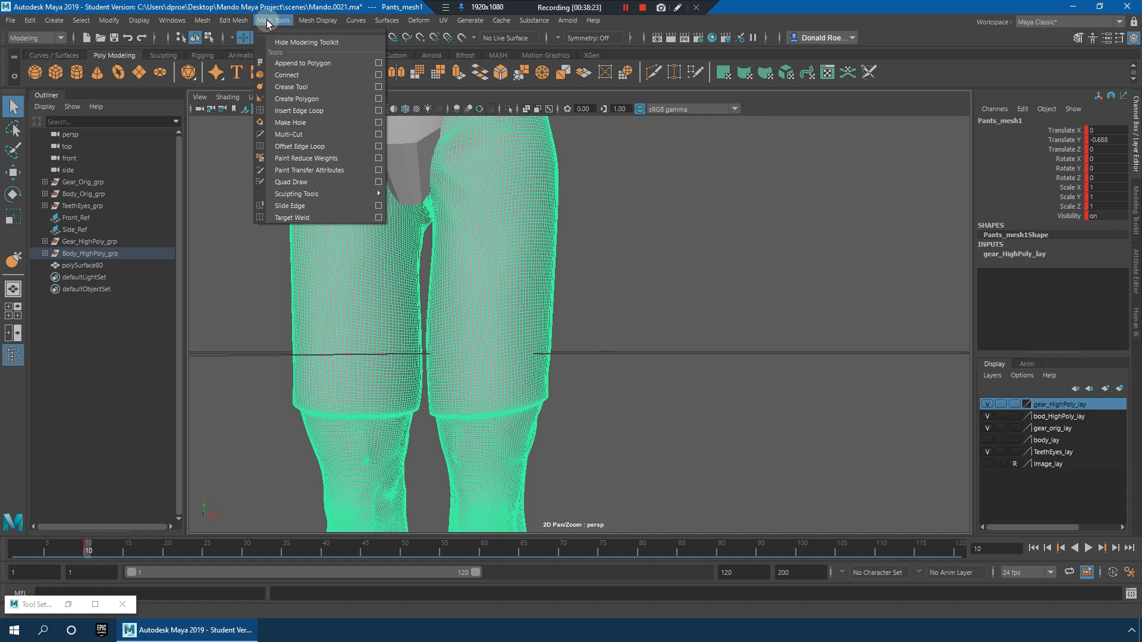
mouse_move(324, 194)
click(435, 218)
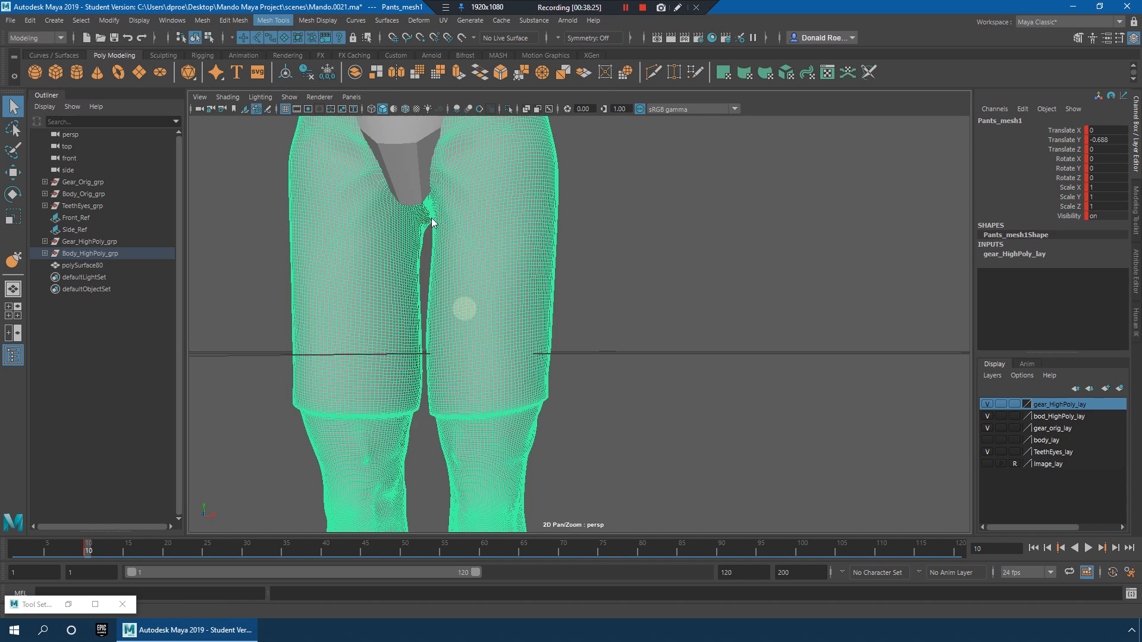
Step: Set symmetry to Object X and adjust the Smooth brush size for the pants' hem above the knees
click(562, 38)
click(571, 59)
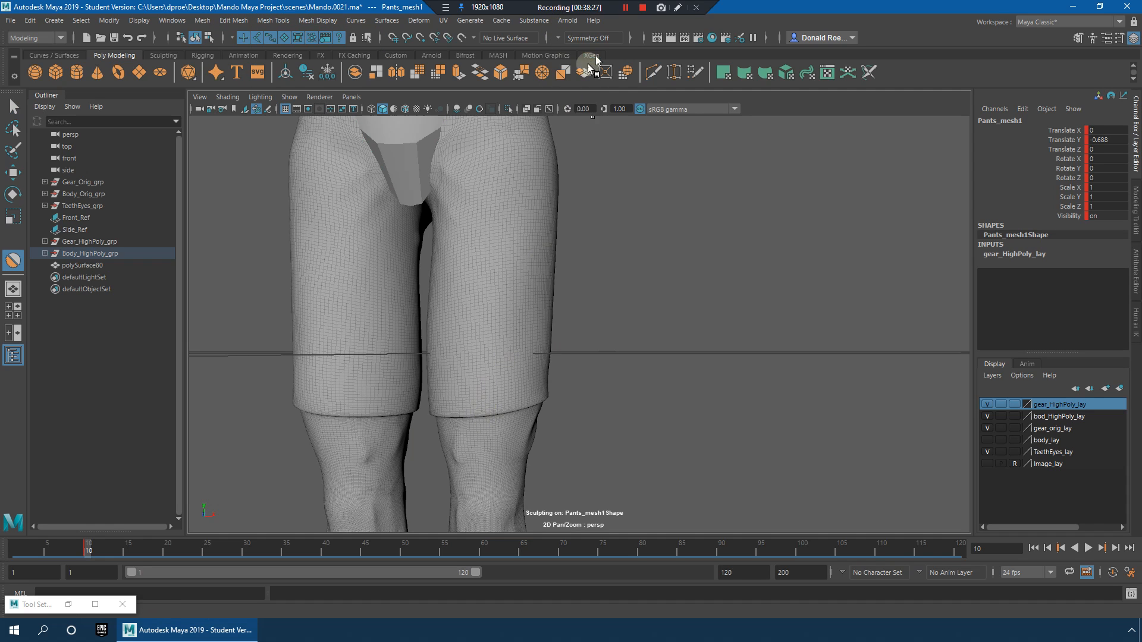
mouse_move(523, 408)
alt+mouse_down()
mouse_move(529, 380)
mouse_move(506, 364)
mouse_move(492, 325)
mouse_move(471, 324)
mouse_move(495, 343)
mouse_move(472, 347)
mouse_move(470, 381)
mouse_move(520, 408)
mouse_move(619, 434)
mouse_move(706, 400)
alt+mouse_up()
key(b)
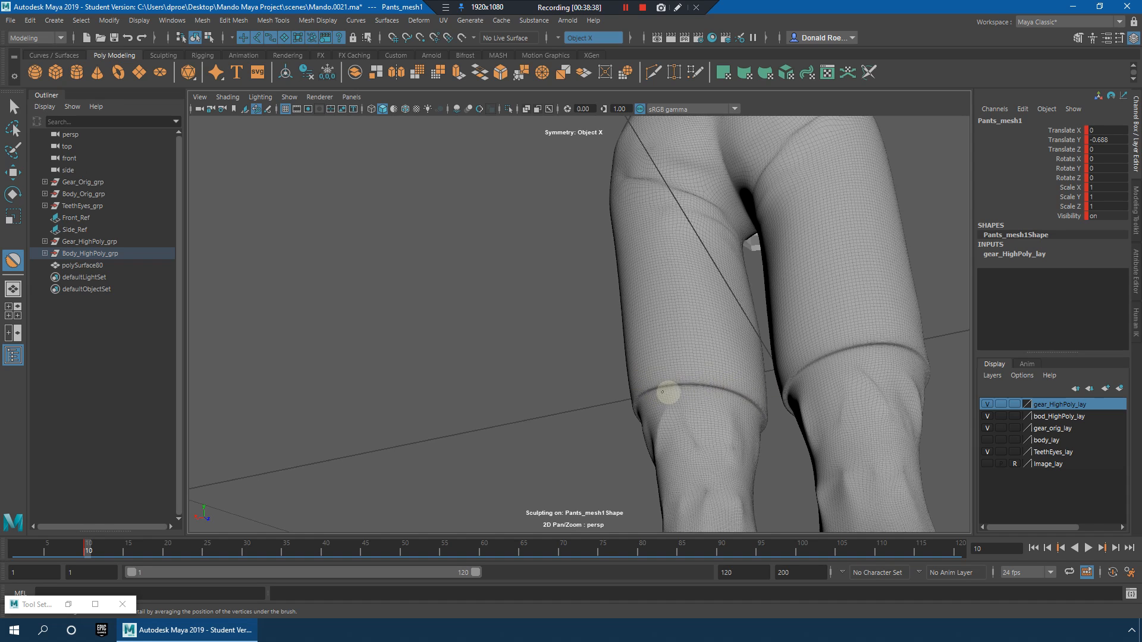
Step: Smooth the raised hem around both pant legs, working from several angles, and leave the Smooth Tool
alt+drag(775, 423, 554, 356)
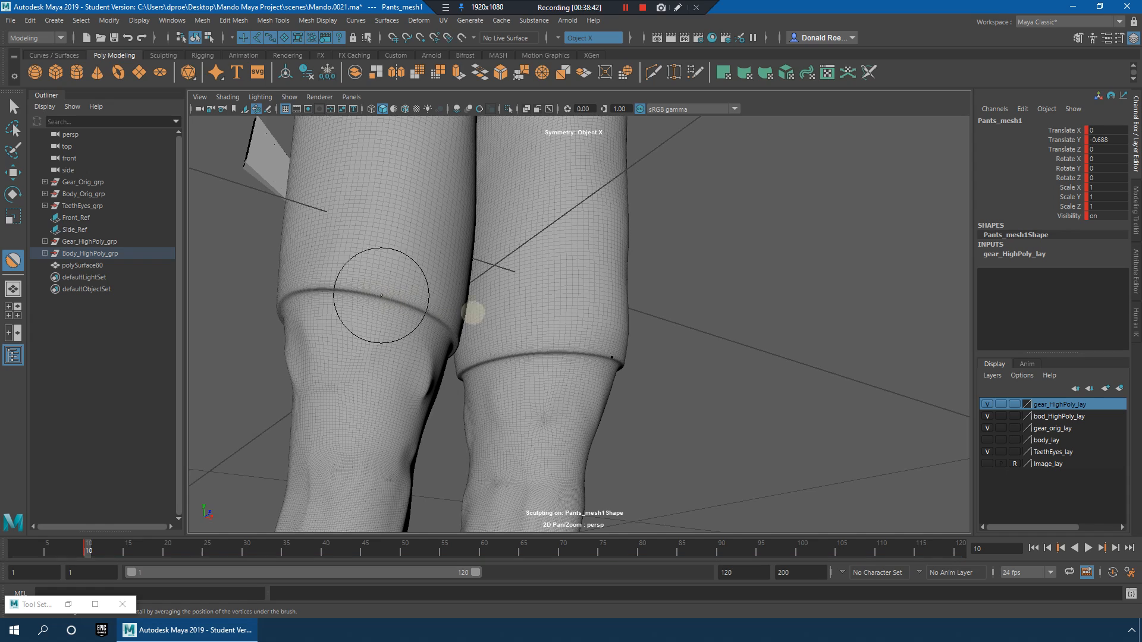
alt+drag(466, 314, 535, 331)
alt+middle_drag(535, 331, 597, 348)
alt+right_drag(597, 347, 632, 361)
key(q)
click(786, 374)
Step: Select the pants mesh again and activate the sculpting Grab Tool
click(538, 286)
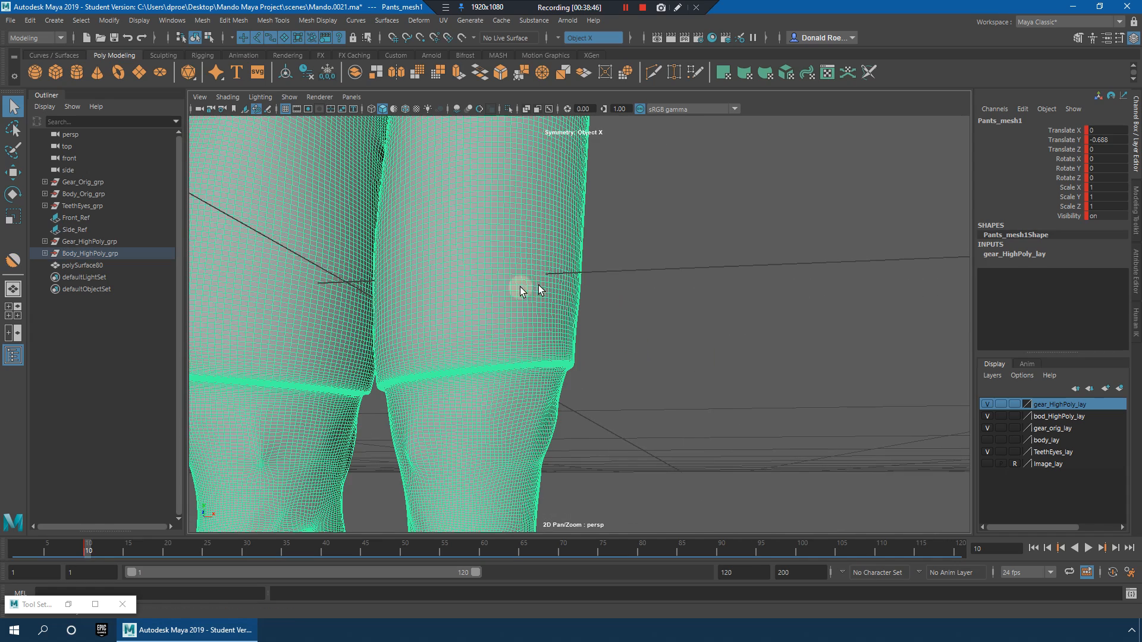
click(319, 20)
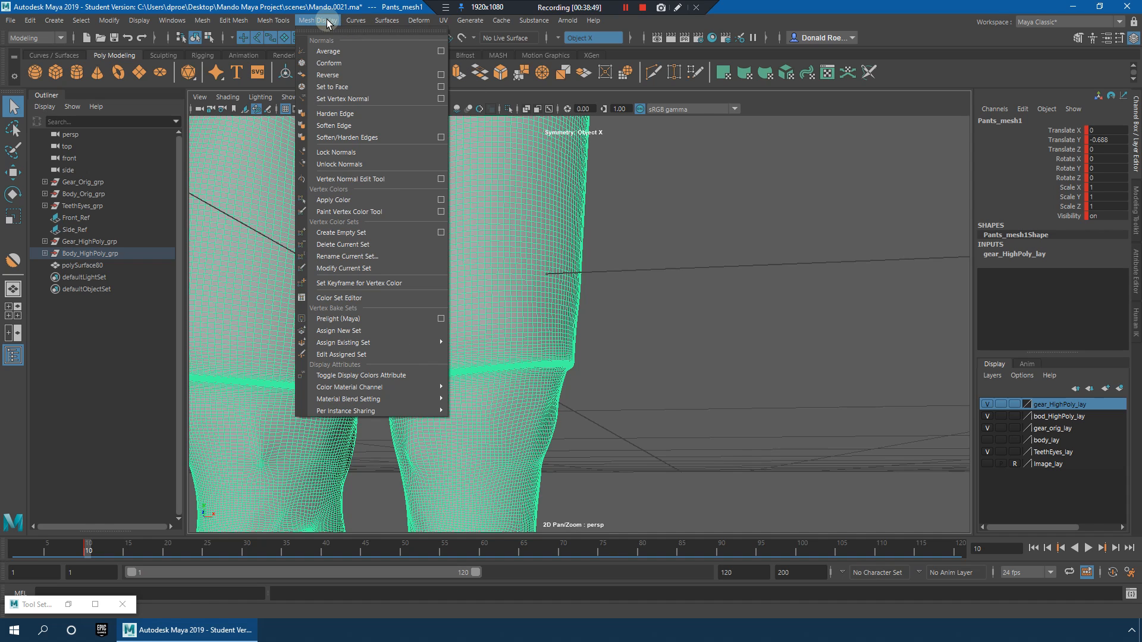
mouse_move(283, 20)
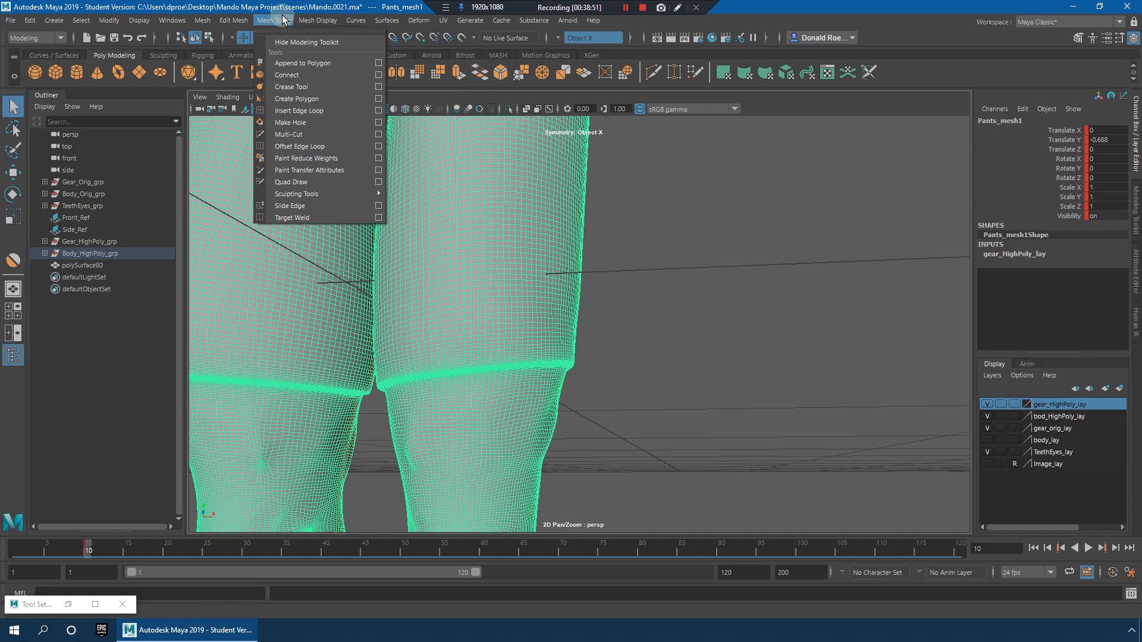
mouse_move(296, 194)
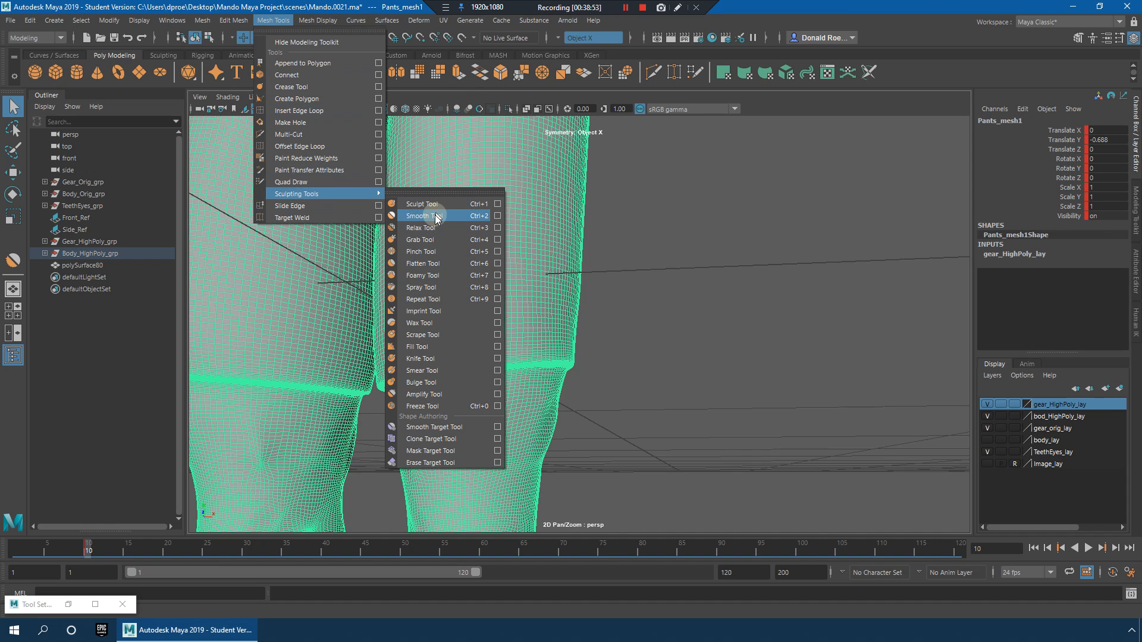
click(422, 240)
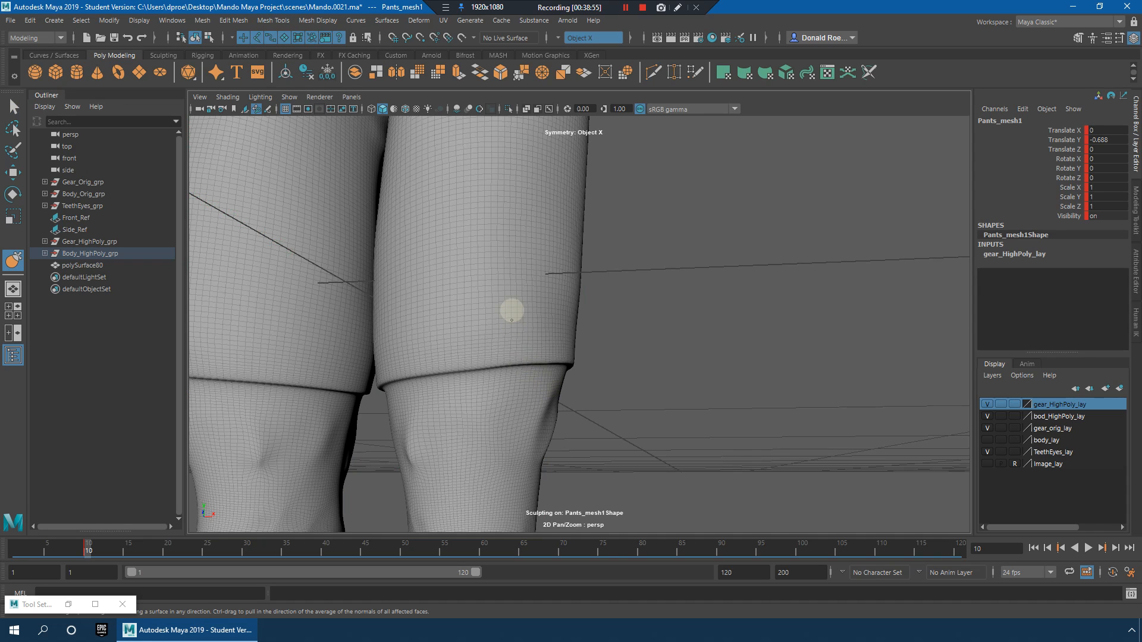
Step: Pull the hem above the knees into a more natural, uneven line with symmetrical Grab strokes around both legs
mouse_move(422, 414)
alt+mouse_down()
mouse_move(537, 377)
mouse_move(494, 288)
mouse_move(546, 413)
mouse_move(474, 409)
mouse_move(556, 382)
alt+mouse_up()
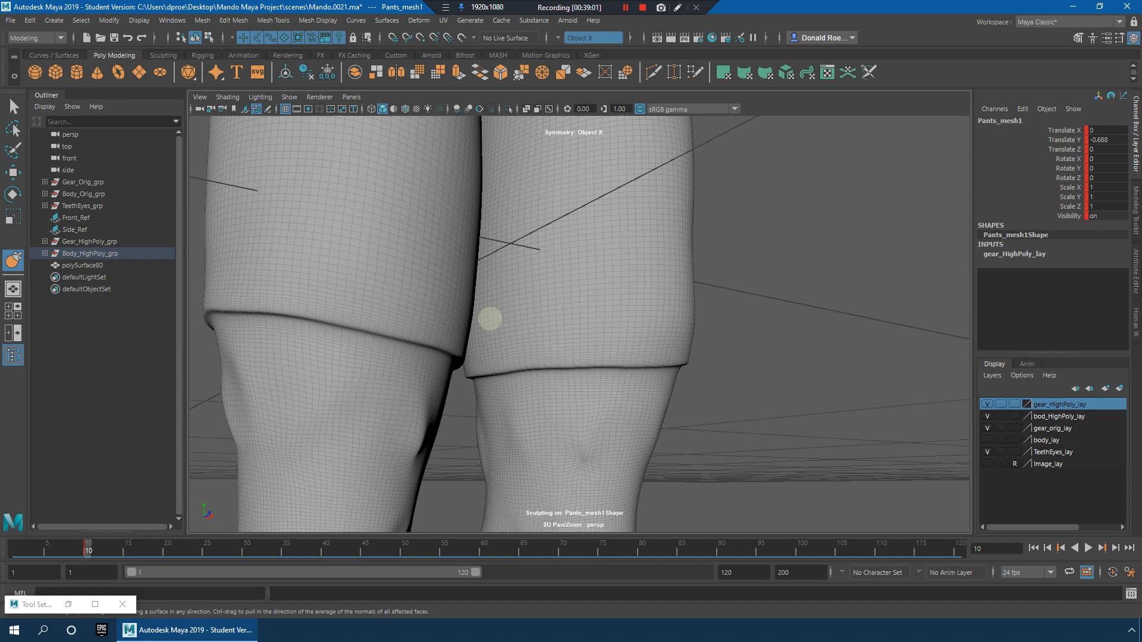
alt+drag(581, 401, 547, 394)
mouse_move(479, 403)
alt+mouse_down()
mouse_move(512, 378)
mouse_move(542, 396)
mouse_move(668, 357)
alt+mouse_up()
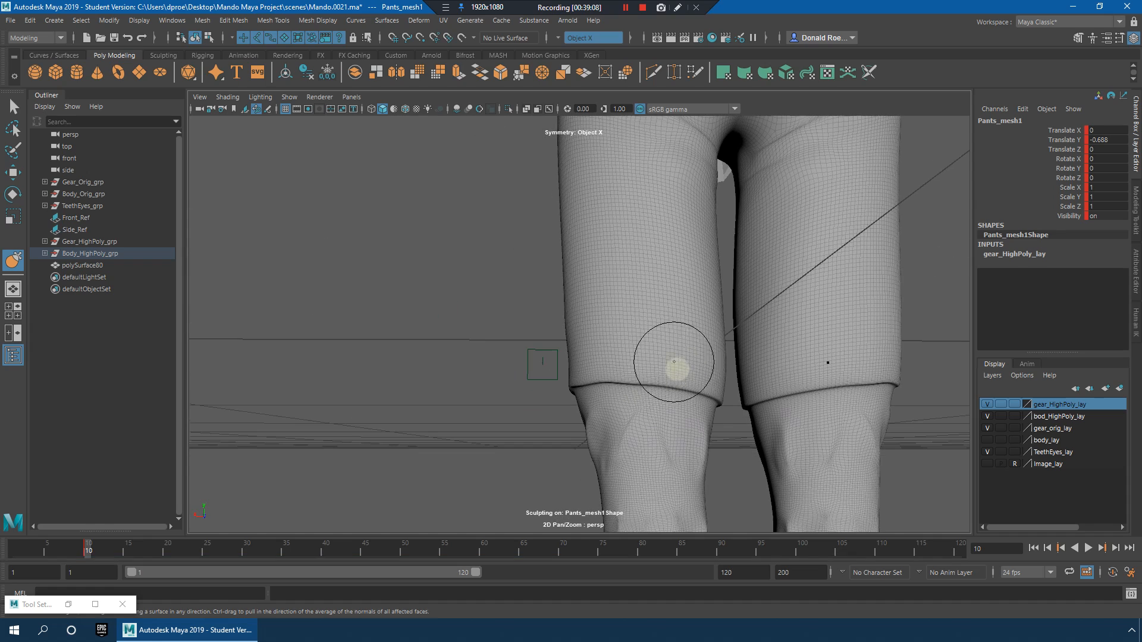
mouse_move(715, 385)
alt+mouse_down()
mouse_move(723, 359)
mouse_move(742, 351)
mouse_move(730, 402)
alt+mouse_up()
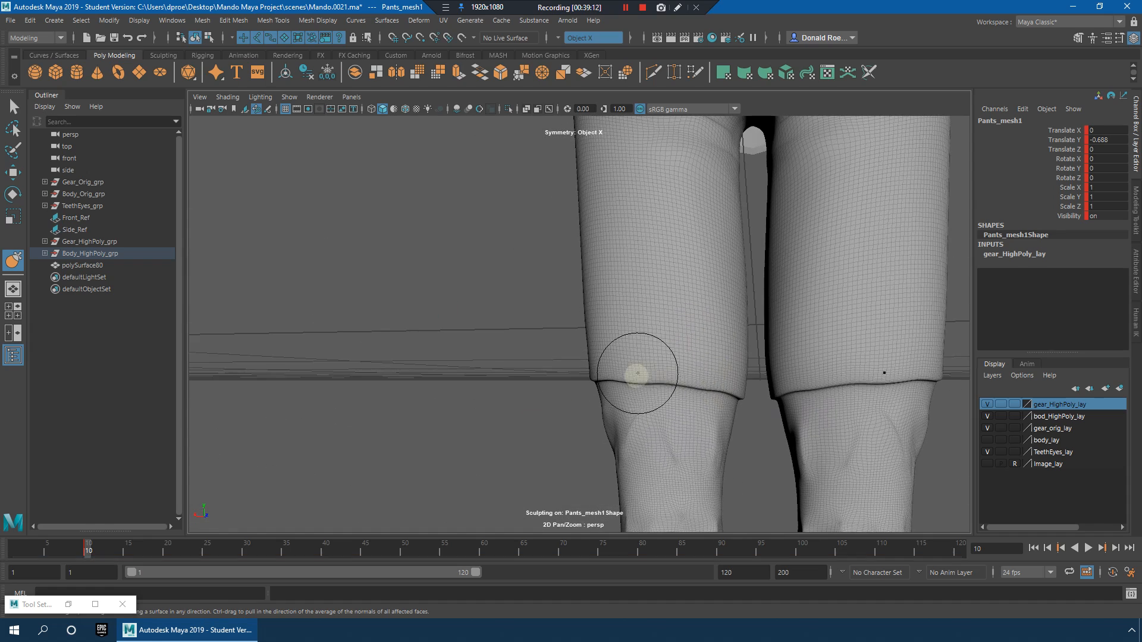
mouse_move(576, 364)
alt+mouse_down()
mouse_move(739, 395)
mouse_move(621, 362)
mouse_move(661, 362)
alt+mouse_up()
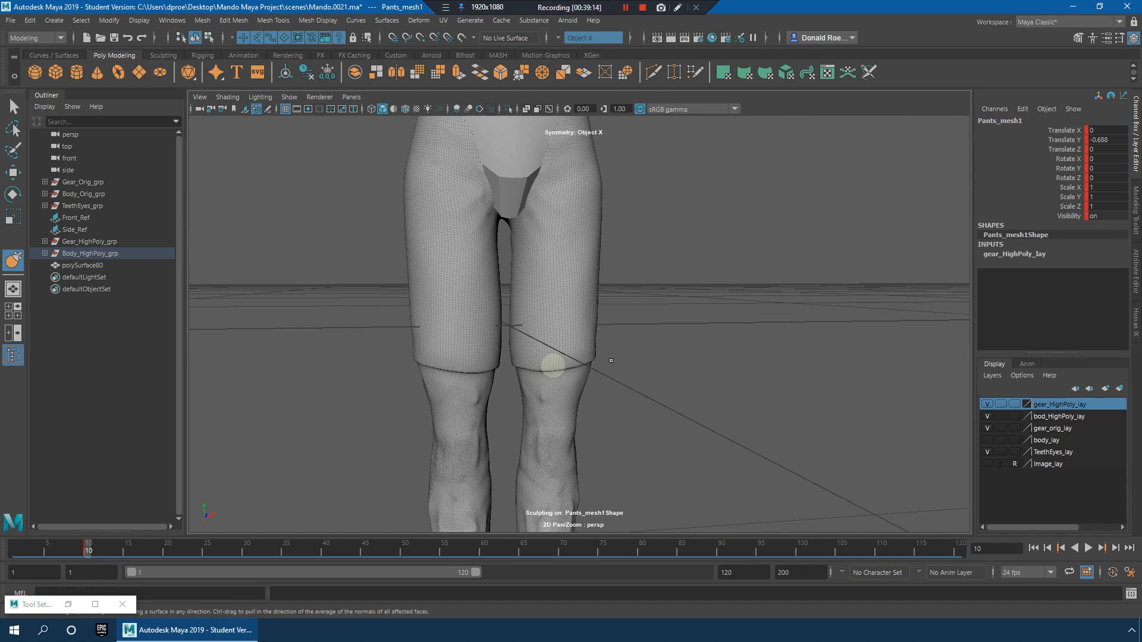
alt+drag(539, 345, 583, 360)
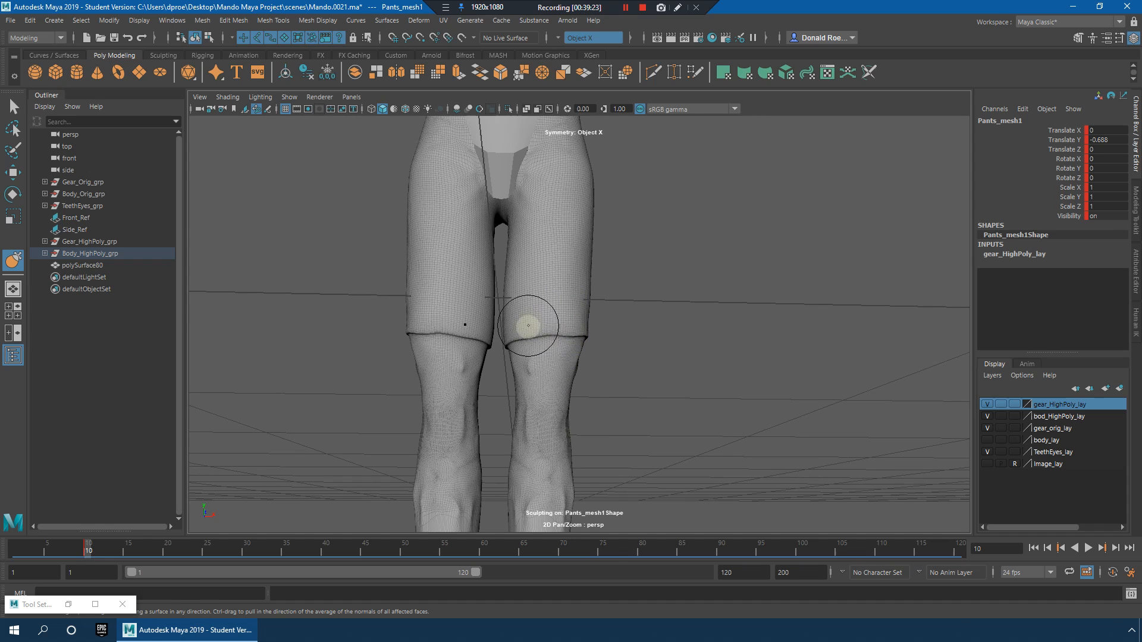
alt+drag(593, 333, 535, 341)
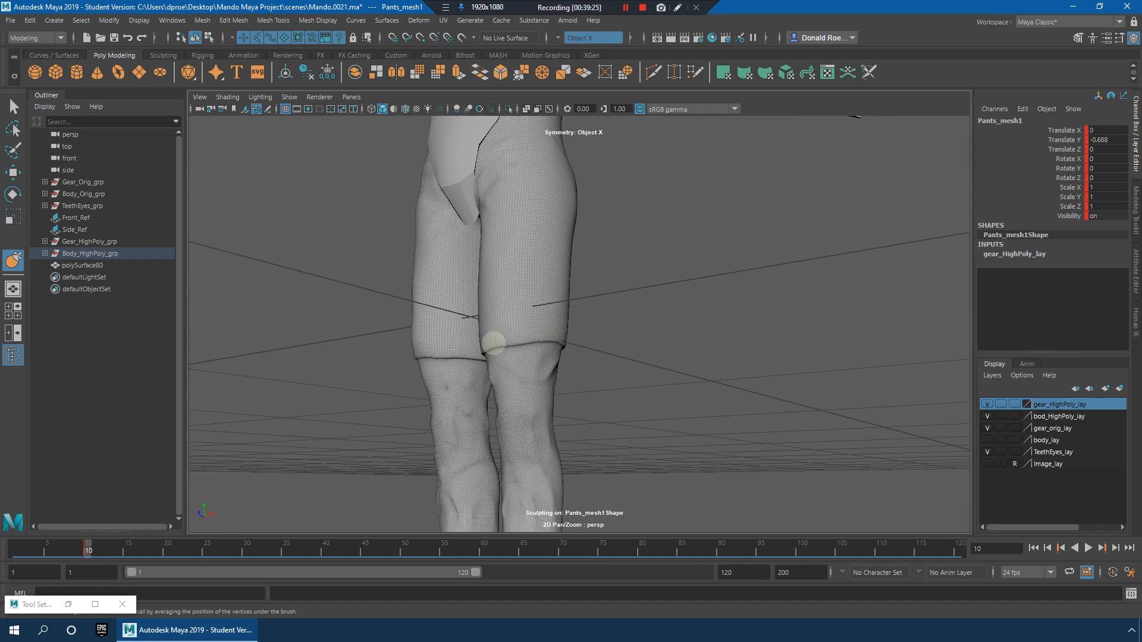
Step: Refine the pants' hem from all sides with a smaller Grab brush, leave the tool and deselect the pants
mouse_move(638, 356)
alt+mouse_down()
mouse_move(589, 354)
mouse_move(602, 374)
mouse_move(642, 349)
mouse_move(696, 397)
alt+mouse_up()
alt+right_drag(696, 397, 799, 425)
mouse_move(650, 395)
mouse_down()
mouse_move(647, 364)
mouse_move(581, 373)
mouse_up()
key(b)
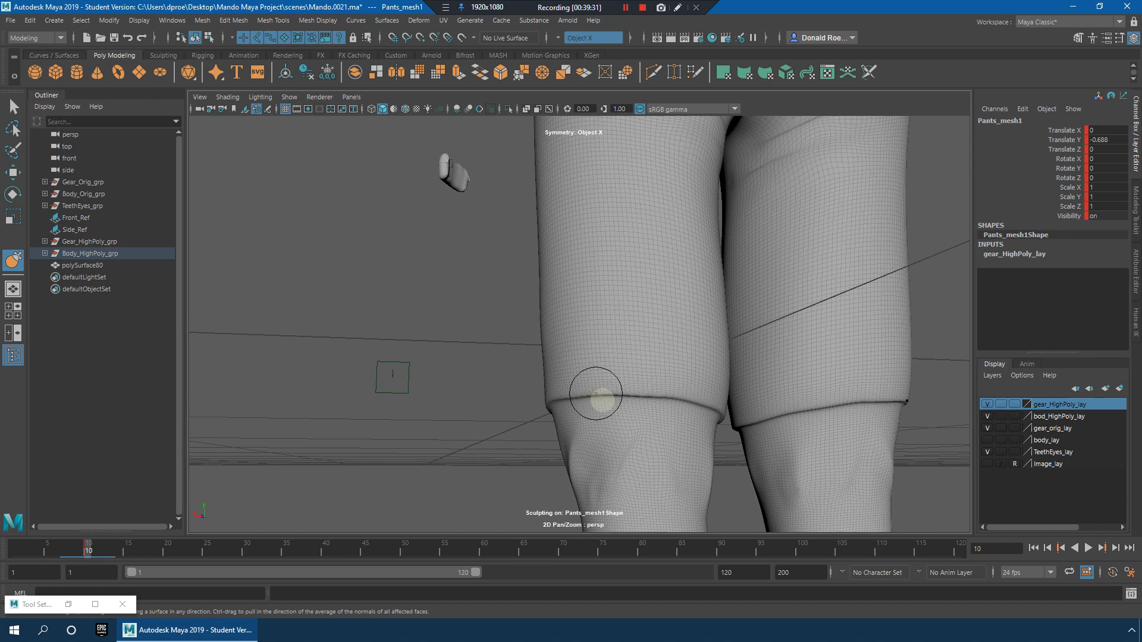
alt+drag(614, 446, 490, 403)
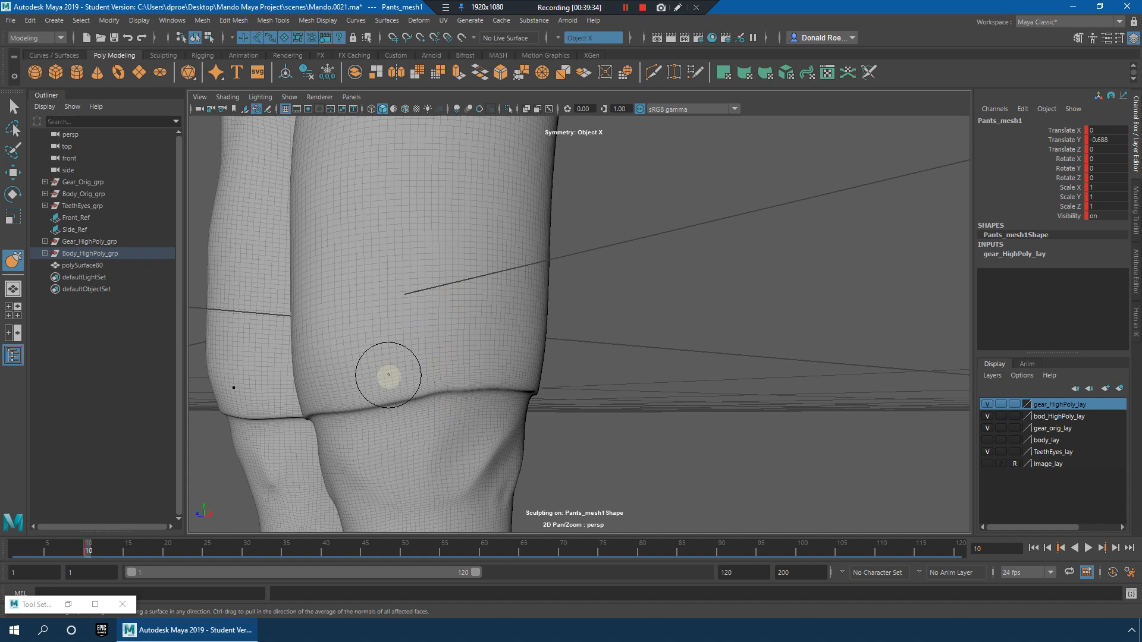
alt+drag(377, 484, 479, 365)
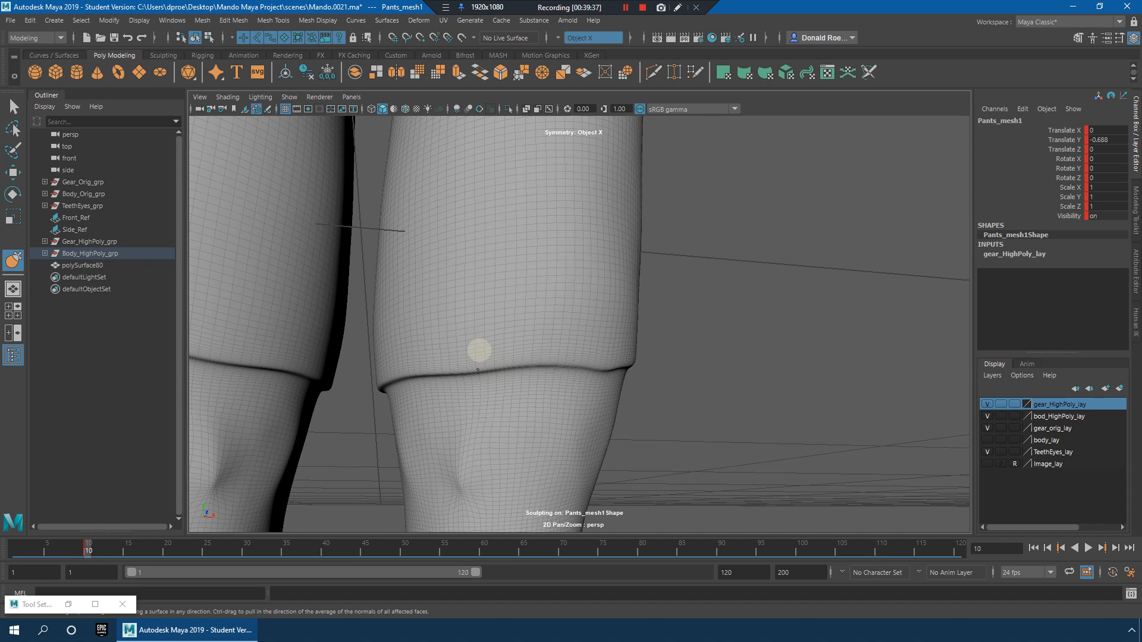
alt+right_drag(479, 364, 701, 336)
alt+drag(701, 337, 711, 347)
key(q)
click(710, 346)
Step: Examine the sculpted pants from all sides and check the sleeve edge on the left arm
alt+right_drag(710, 347, 628, 347)
mouse_move(628, 347)
alt+mouse_down()
mouse_move(657, 379)
mouse_move(405, 390)
alt+mouse_up()
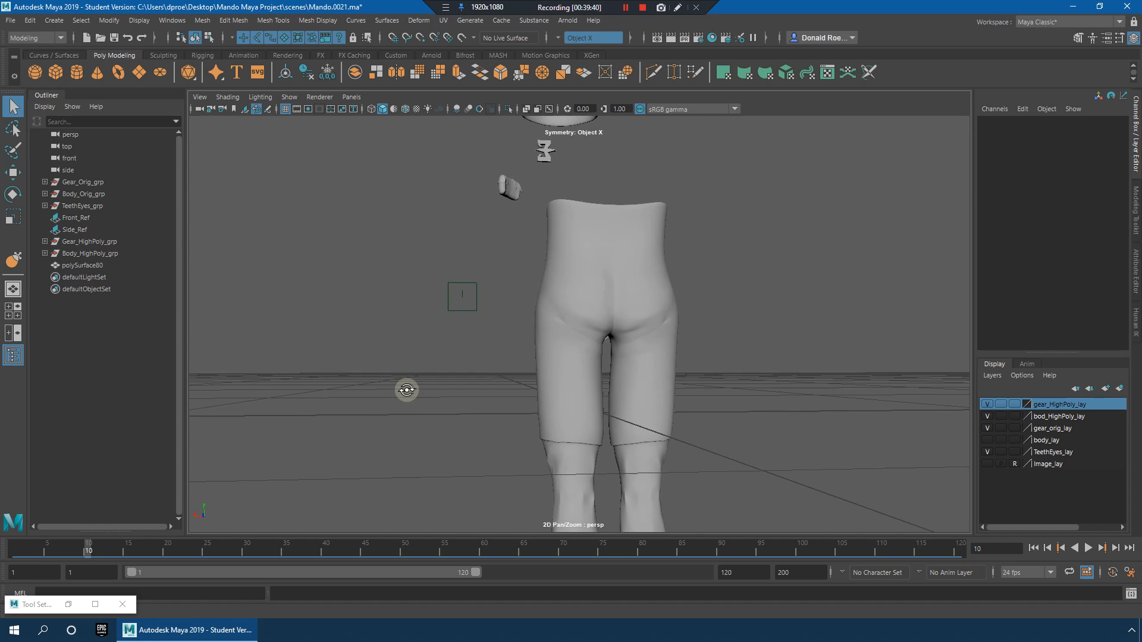
alt+right_drag(405, 390, 651, 324)
alt+middle_drag(651, 324, 625, 436)
alt+drag(616, 392, 782, 405)
alt+middle_drag(783, 404, 748, 387)
alt+drag(748, 388, 773, 395)
alt+right_drag(772, 395, 680, 381)
alt+drag(680, 380, 706, 357)
alt+right_drag(706, 357, 830, 386)
click(732, 319)
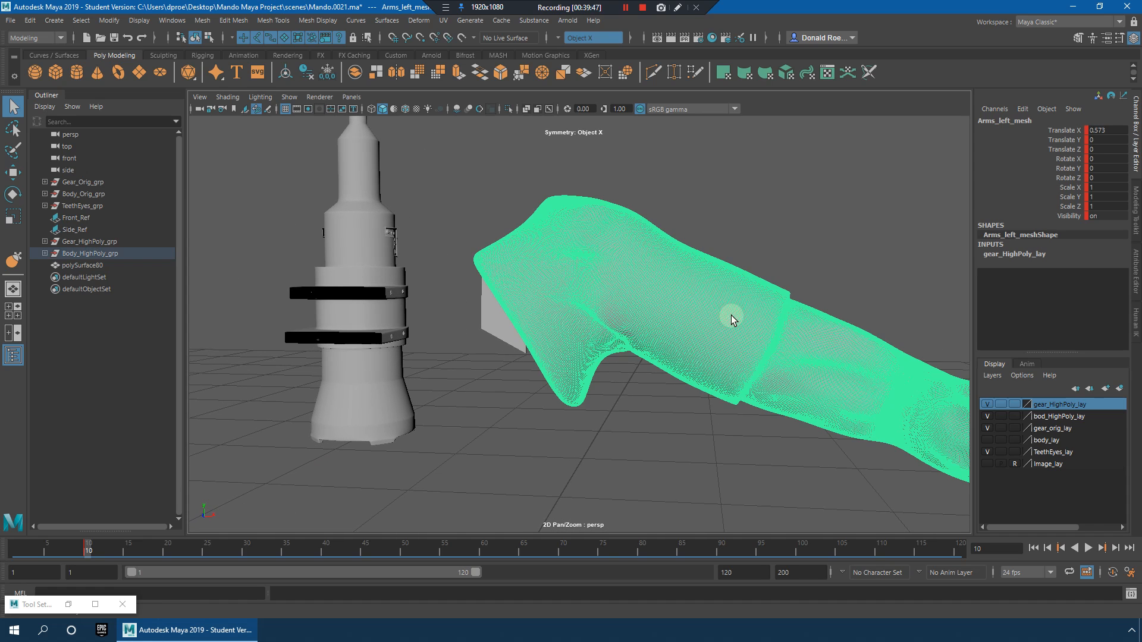
alt+middle_drag(745, 316, 731, 308)
click(831, 296)
Step: Examine the whole spread-out character and the small parts between the gauntlet and the hand
alt+right_drag(830, 296, 487, 291)
alt+right_drag(701, 306, 572, 284)
alt+middle_drag(604, 283, 594, 284)
alt+right_drag(642, 280, 575, 269)
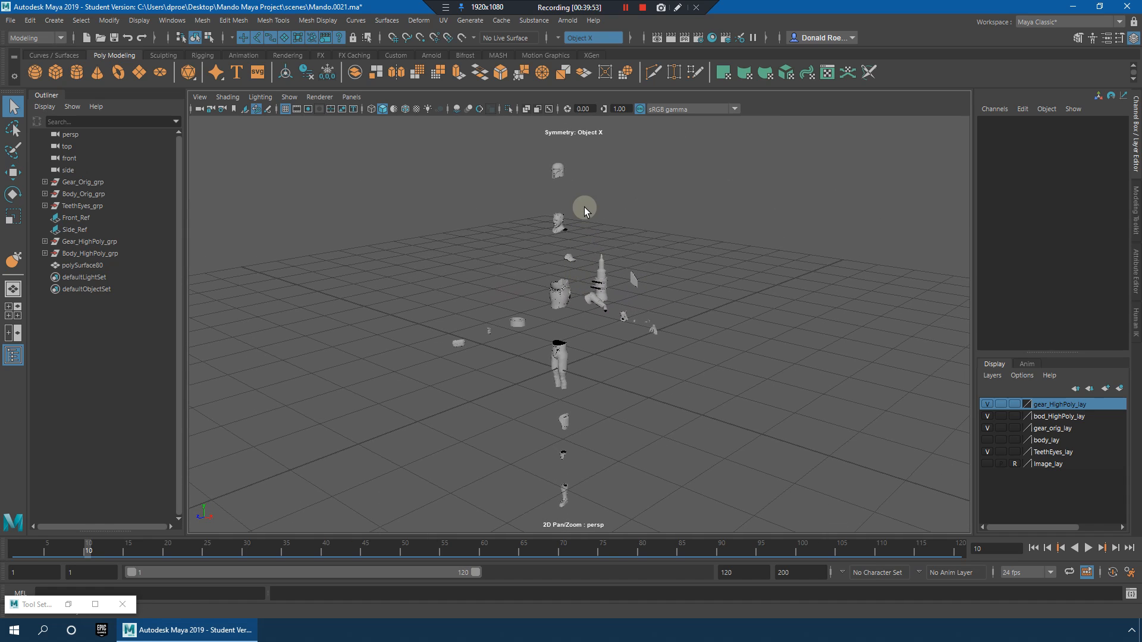
drag(542, 341, 583, 387)
scroll(572, 352, up, 5)
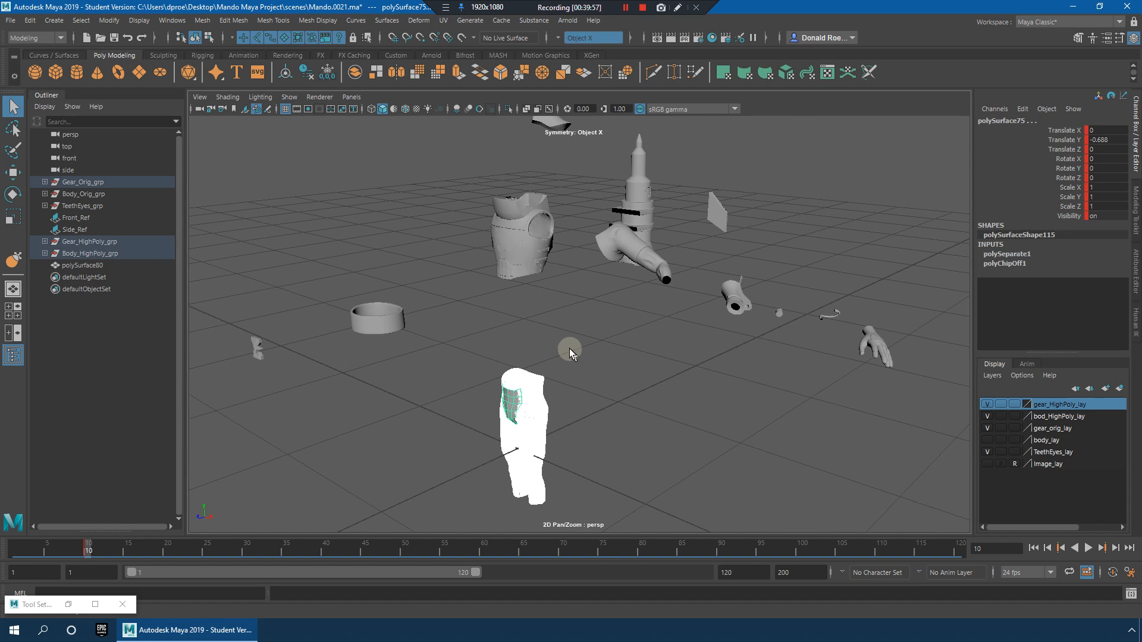
alt+right_drag(552, 441, 628, 327)
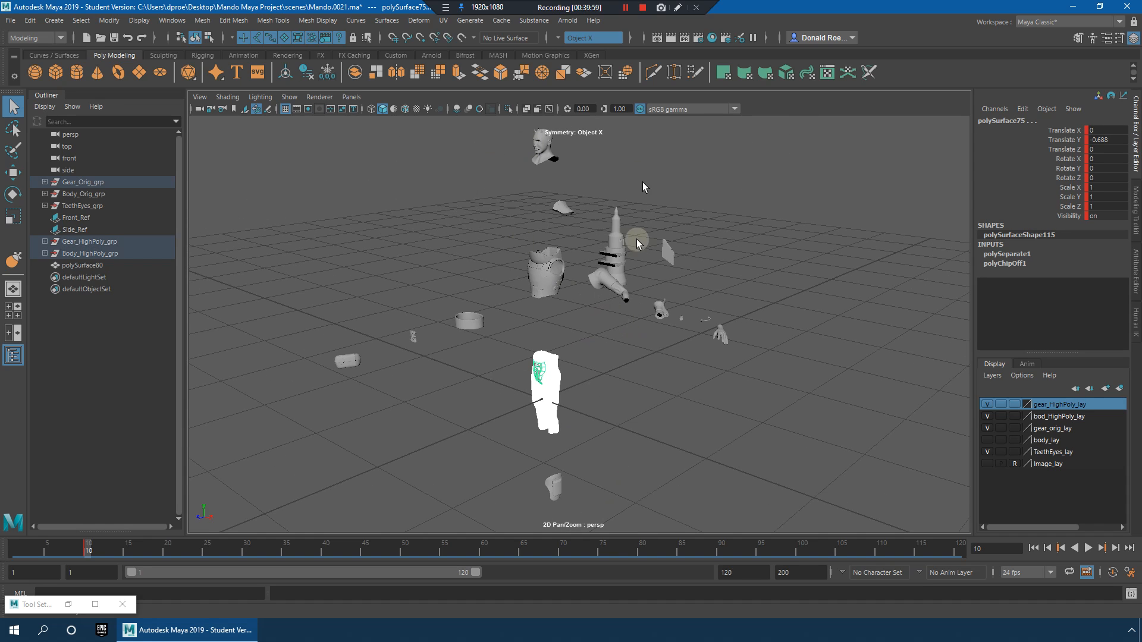
click(680, 172)
drag(575, 174, 665, 291)
alt+middle_drag(719, 286, 606, 315)
alt+right_drag(618, 318, 928, 366)
alt+middle_drag(773, 325, 538, 356)
alt+right_drag(667, 333, 815, 356)
drag(852, 369, 855, 374)
Step: Try to move the small cylinder beside the gauntlet along X toward the gauntlet
click(465, 327)
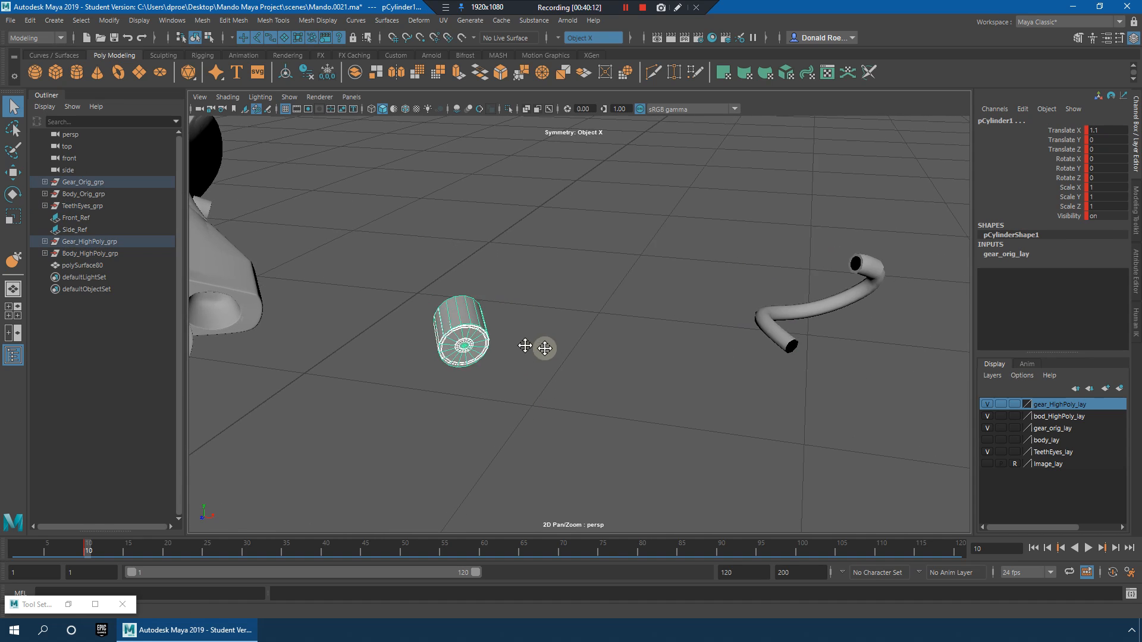
alt+drag(535, 344, 572, 359)
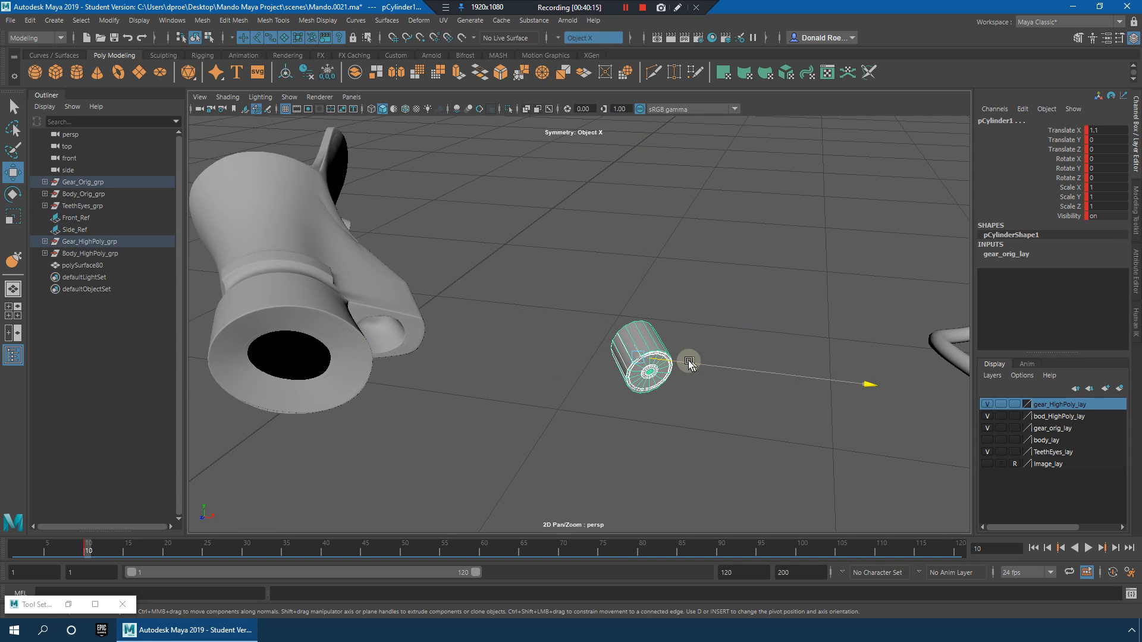
drag(690, 363, 421, 308)
key(ctrl+z)
click(735, 301)
Step: Select the thin curved tube piece between the gauntlet and the hand and view it within the full part layout
alt+middle_drag(755, 338, 701, 326)
drag(482, 273, 636, 408)
scroll(674, 361, down, 4)
drag(908, 364, 917, 372)
alt+middle_drag(916, 371, 741, 315)
scroll(742, 315, down, 3)
scroll(741, 314, down, 6)
alt+middle_drag(493, 286, 757, 287)
scroll(698, 283, down, 8)
alt+drag(650, 270, 471, 263)
alt+drag(554, 312, 664, 279)
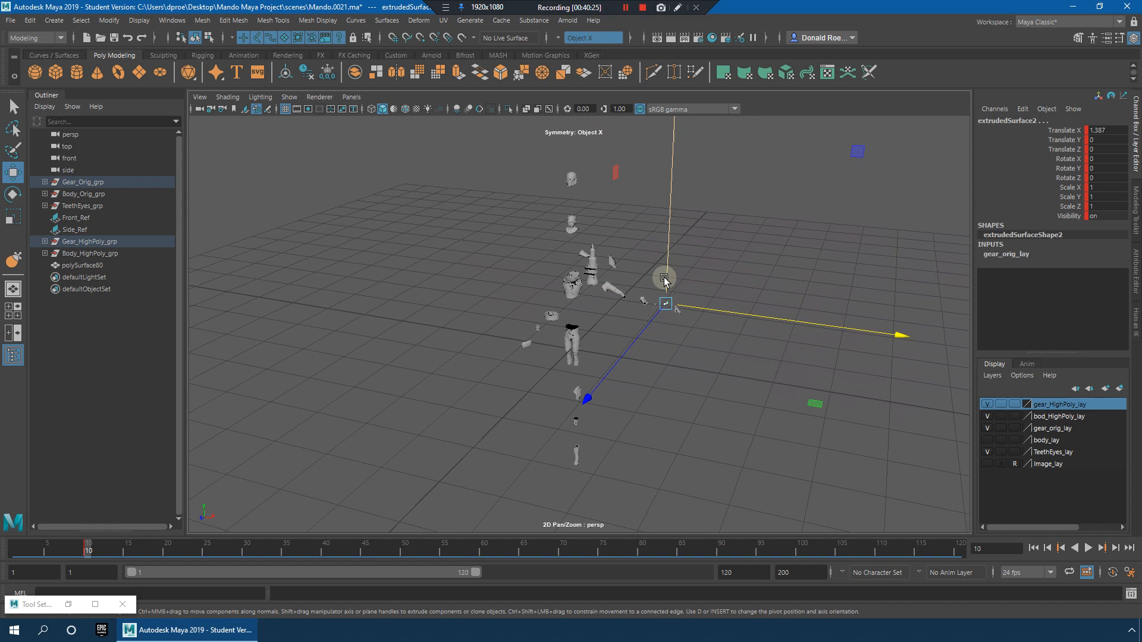